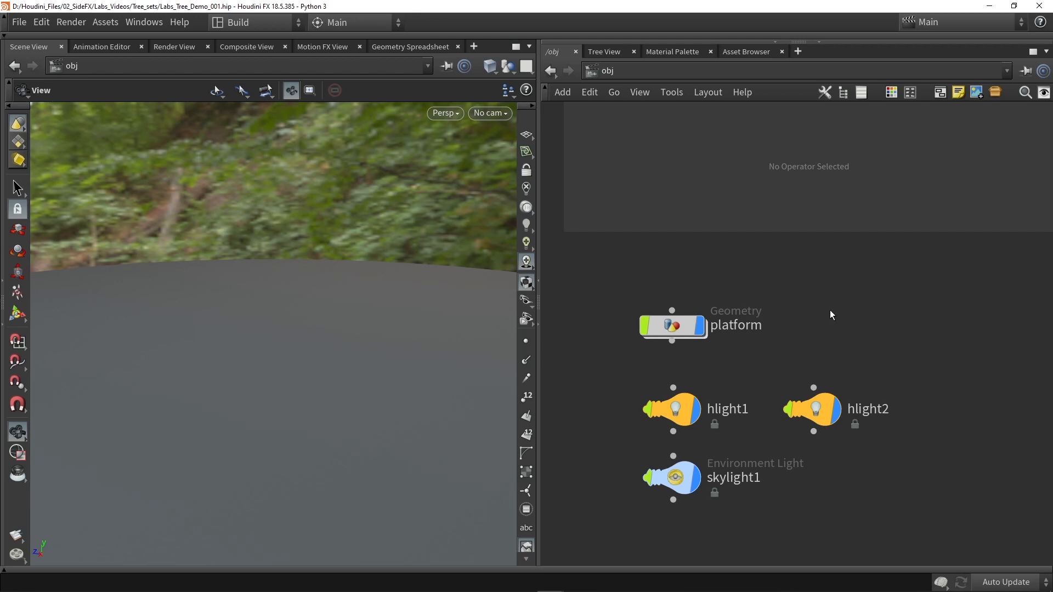
- Add a Geometry object beside platform and name it tree_tools
key("Tab")
type("geo")
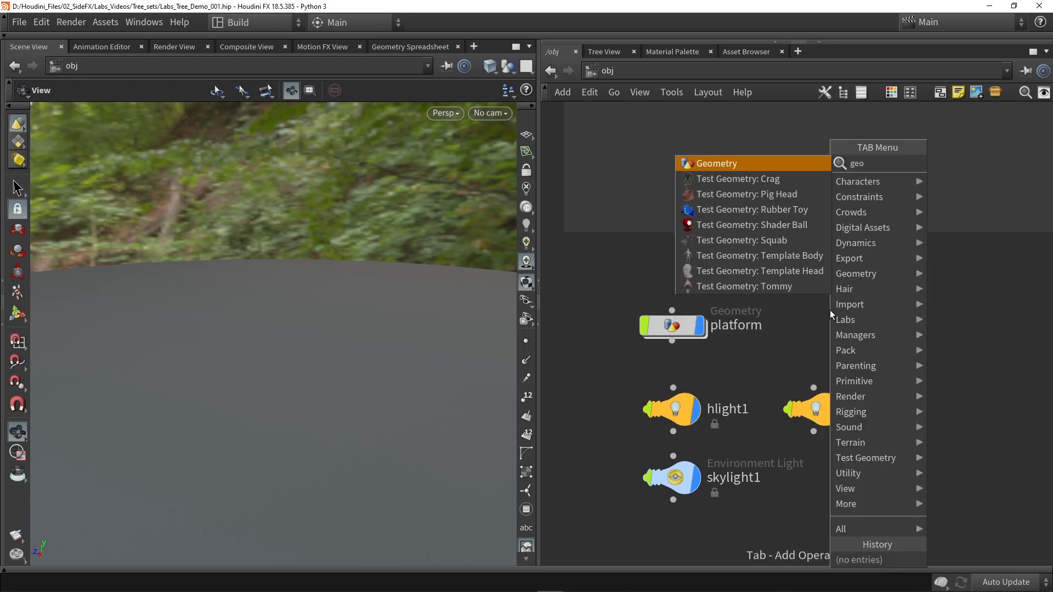
key("Return")
left_click(825, 324)
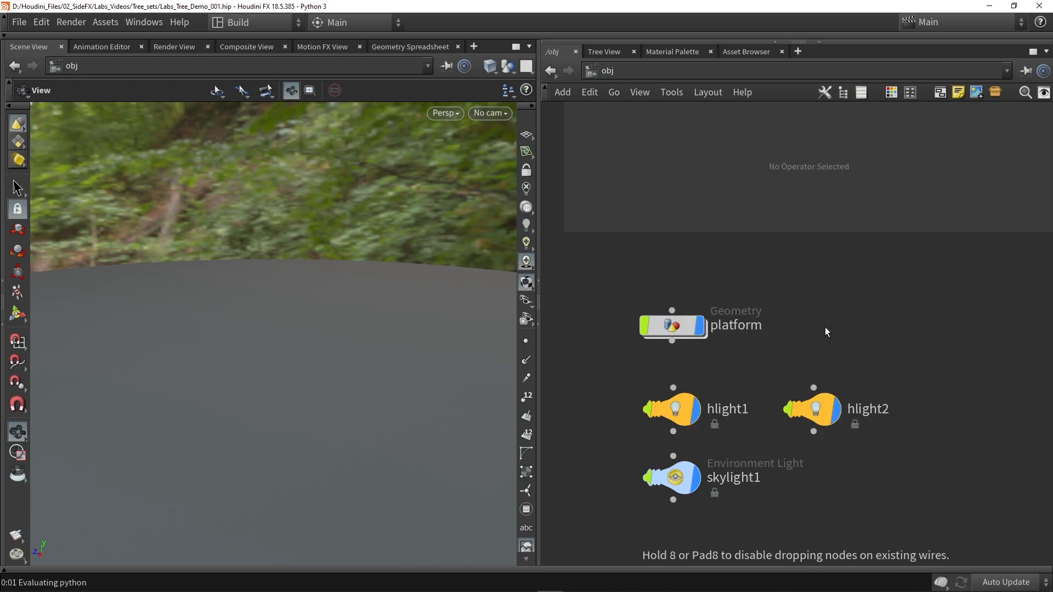
double_click(874, 325)
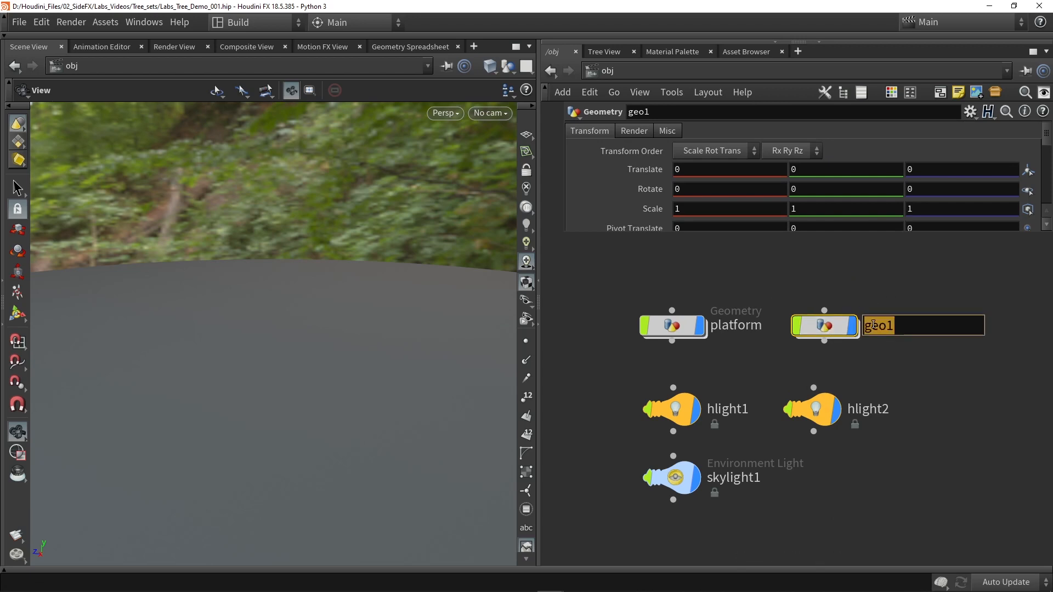
type("tree_too")
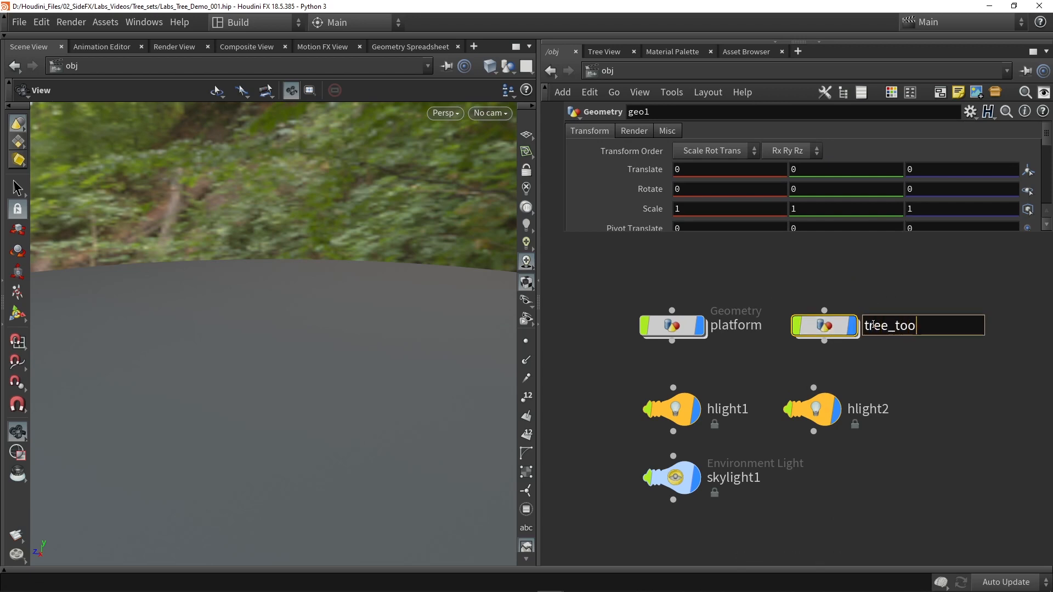
type("ls")
key("Return")
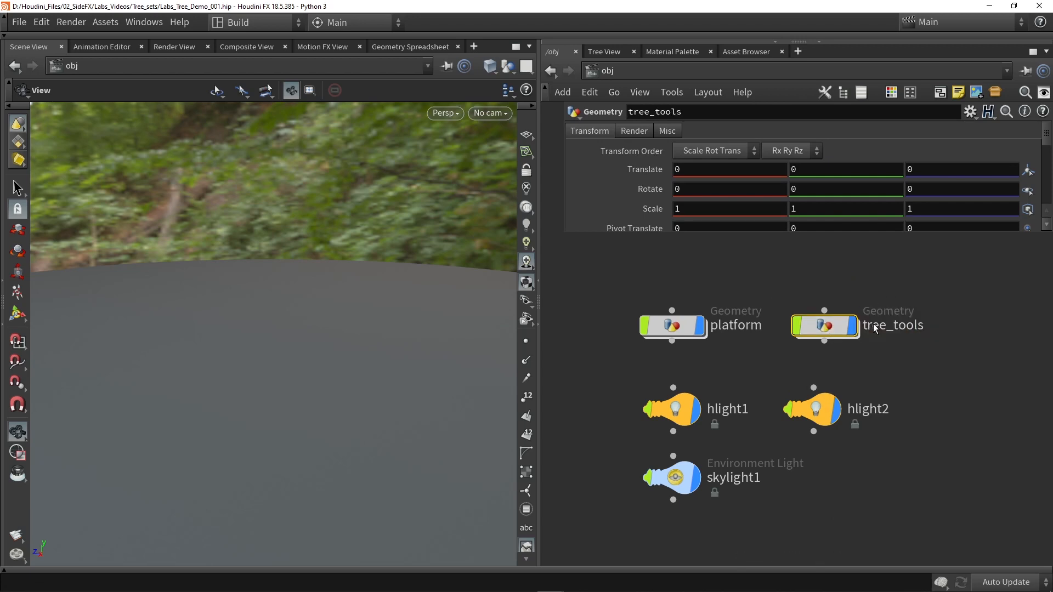
- Inside tree_tools, add a Labs Tree Trunk Generator node
double_click(817, 328)
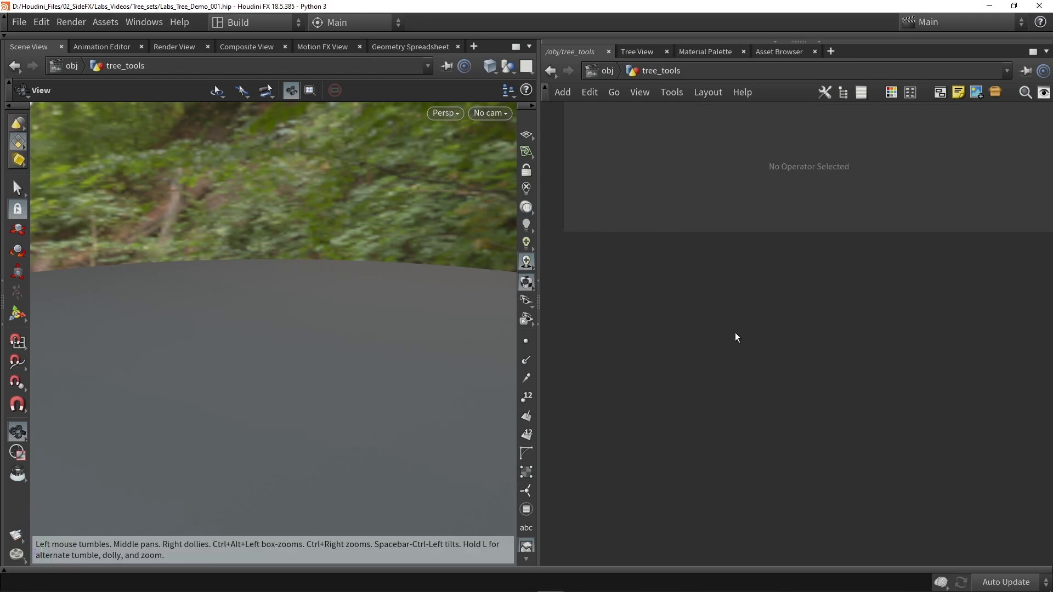
key("Tab")
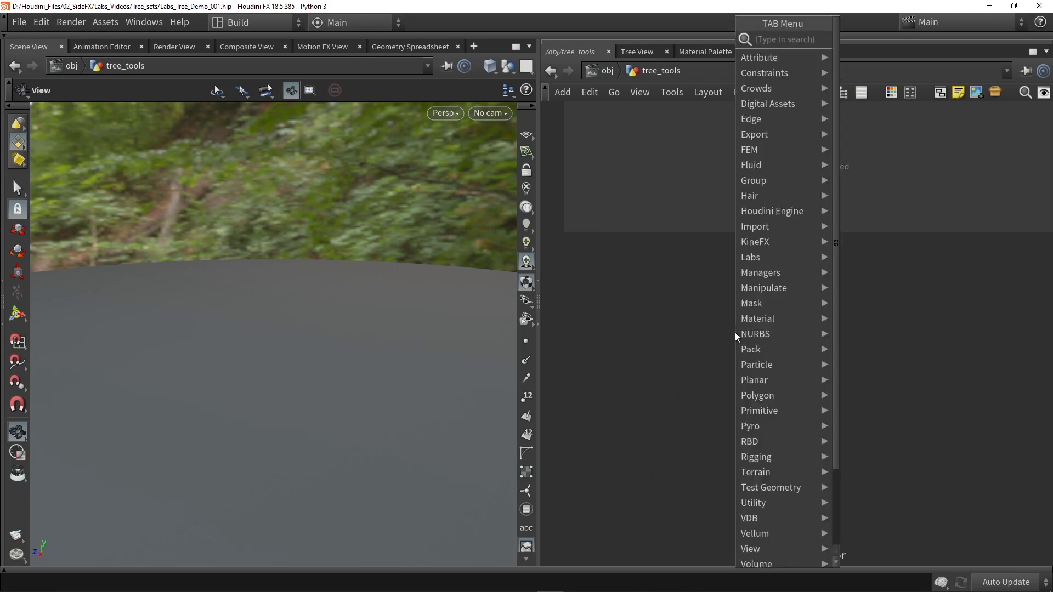
type("tree")
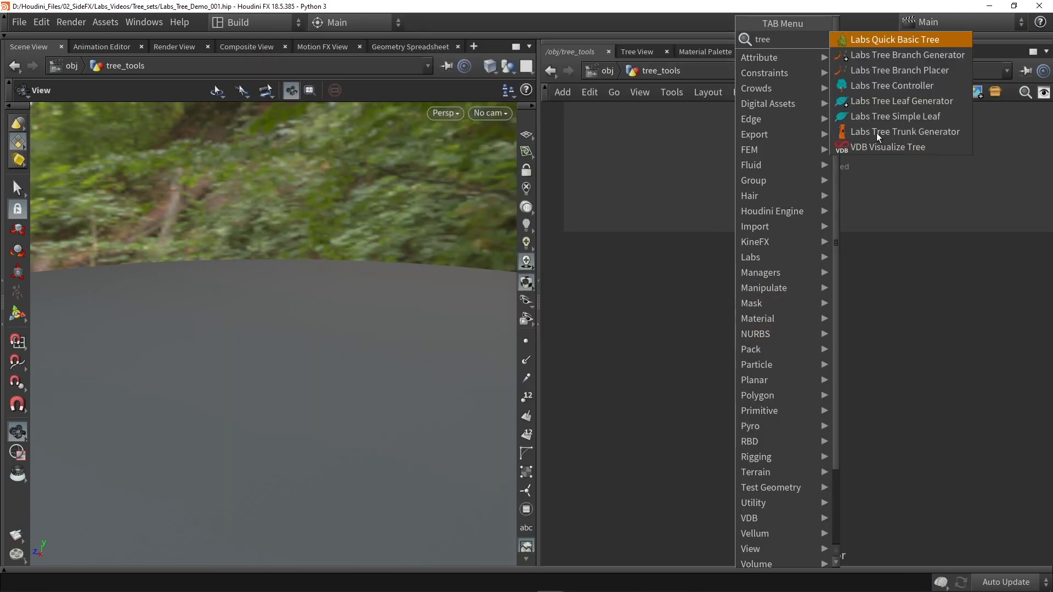
left_click(917, 131)
left_click(740, 344)
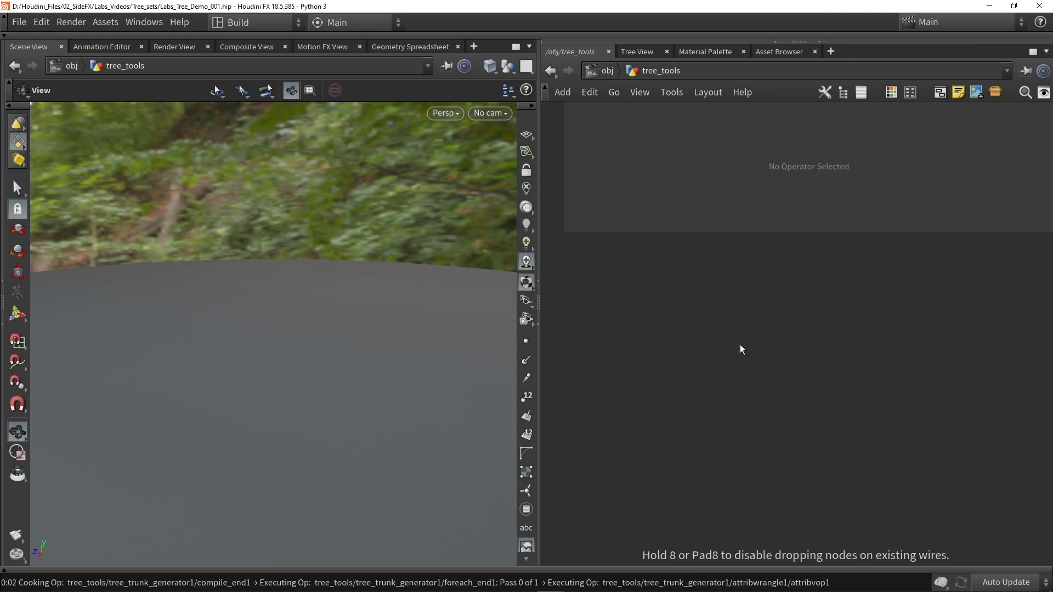
mouse_move(741, 349)
left_mouse_down()
mouse_move(758, 336)
mouse_move(753, 346)
left_mouse_up()
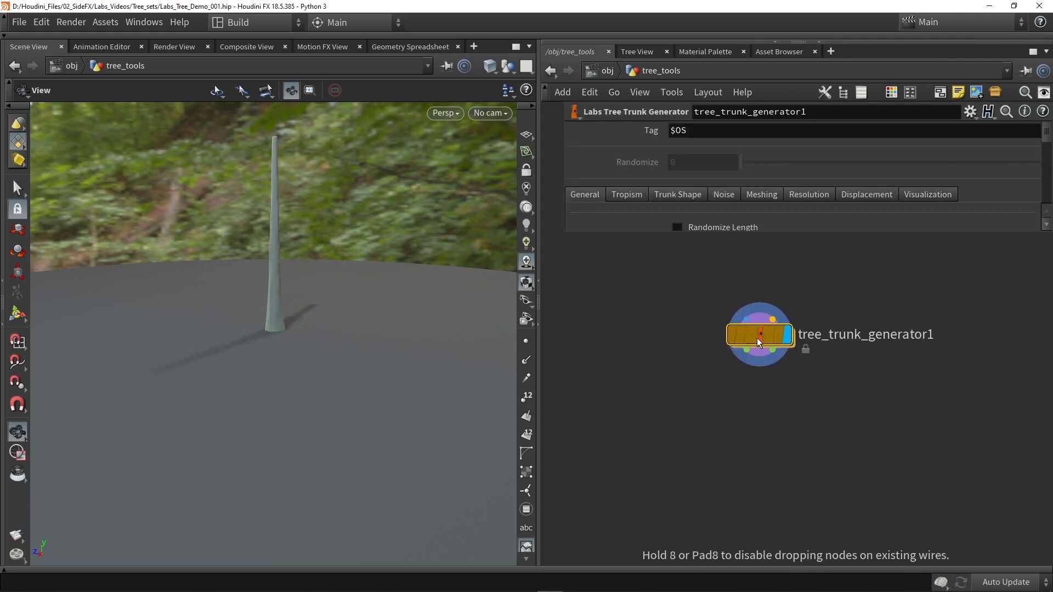
- Inspect the generated trunk and enlarge the parameter area to show the length, radius and radius ramp settings
scroll(271, 235, "up", 5)
left_click_drag(283, 244, 278, 218)
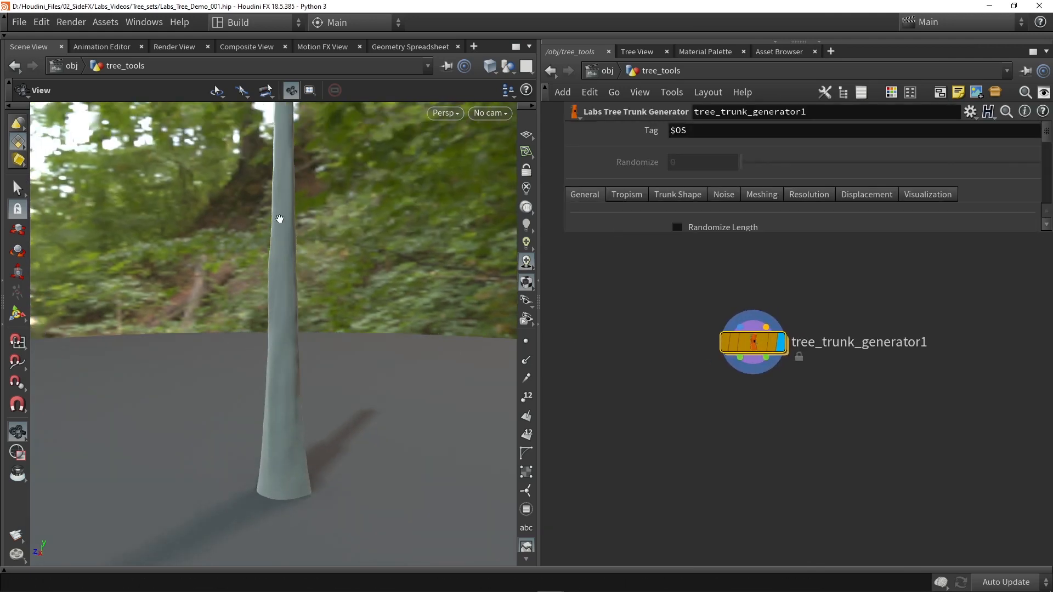
scroll(277, 219, "down", 3)
middle_click_drag(277, 219, 276, 306)
left_click_drag(278, 307, 277, 303)
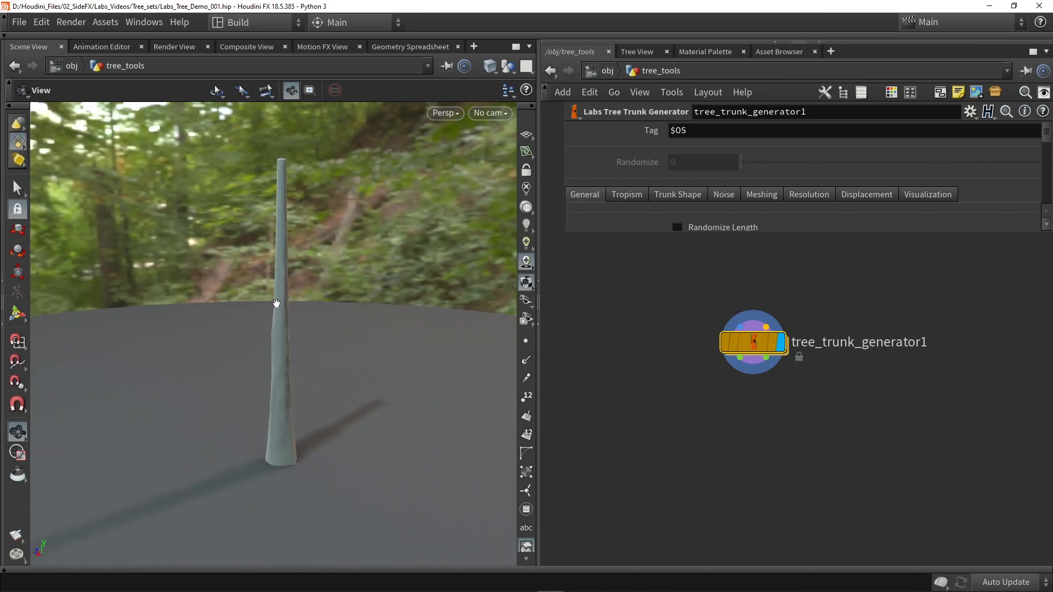
left_click_drag(565, 234, 546, 322)
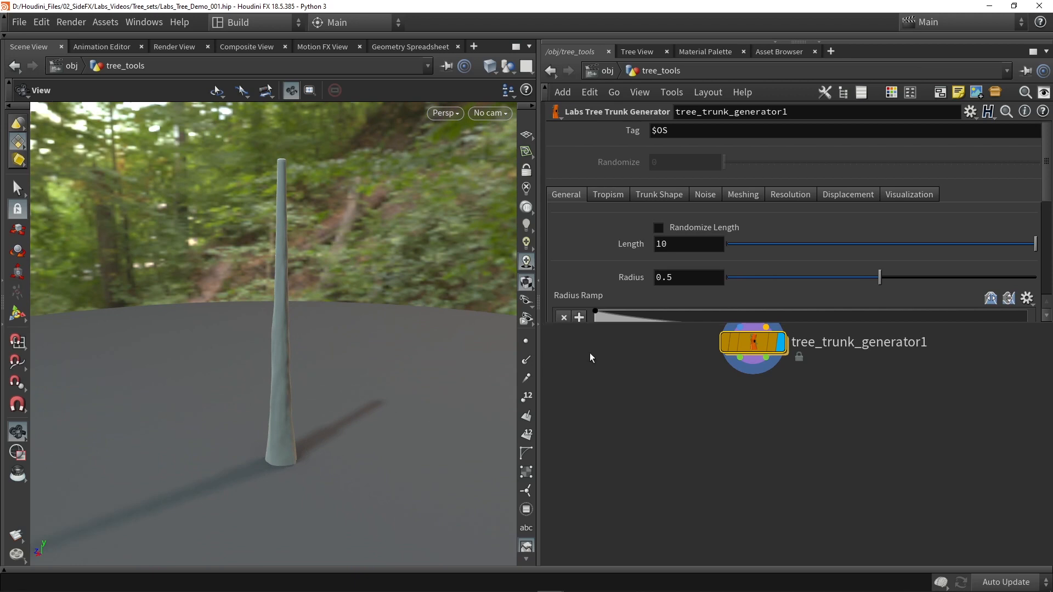
key("h")
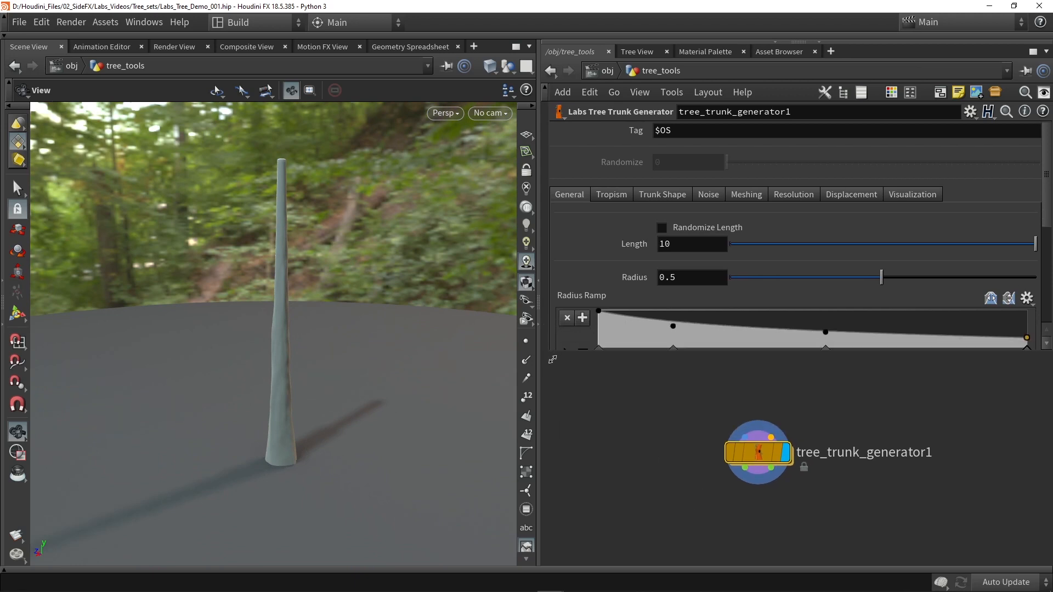
- Examine the trunk generator's Tag parameter and the tag and group values in its primitive attributes
left_click(669, 130)
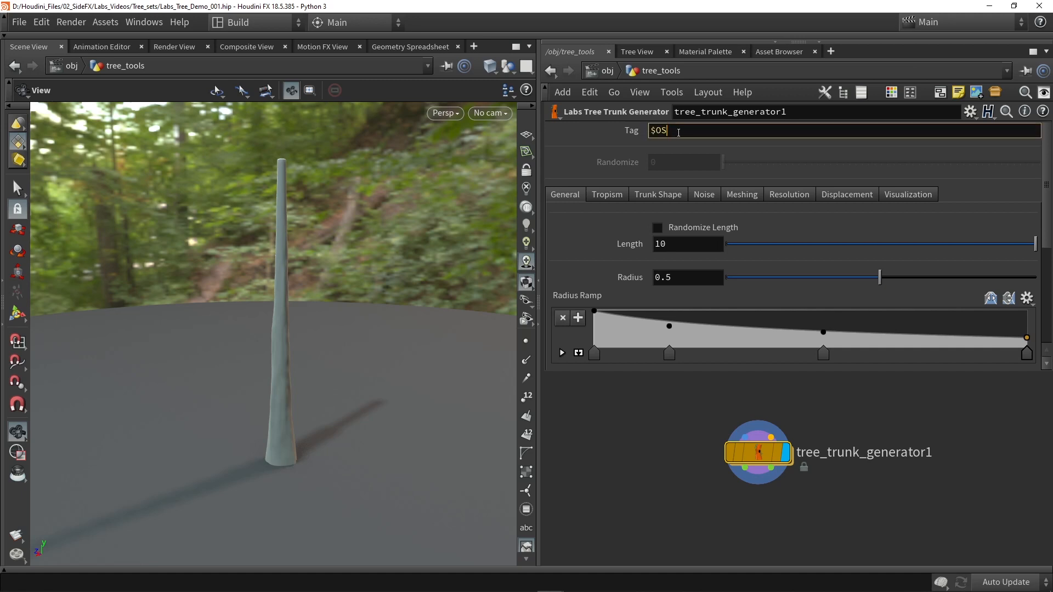
left_click_drag(679, 135, 651, 132)
left_click(672, 132)
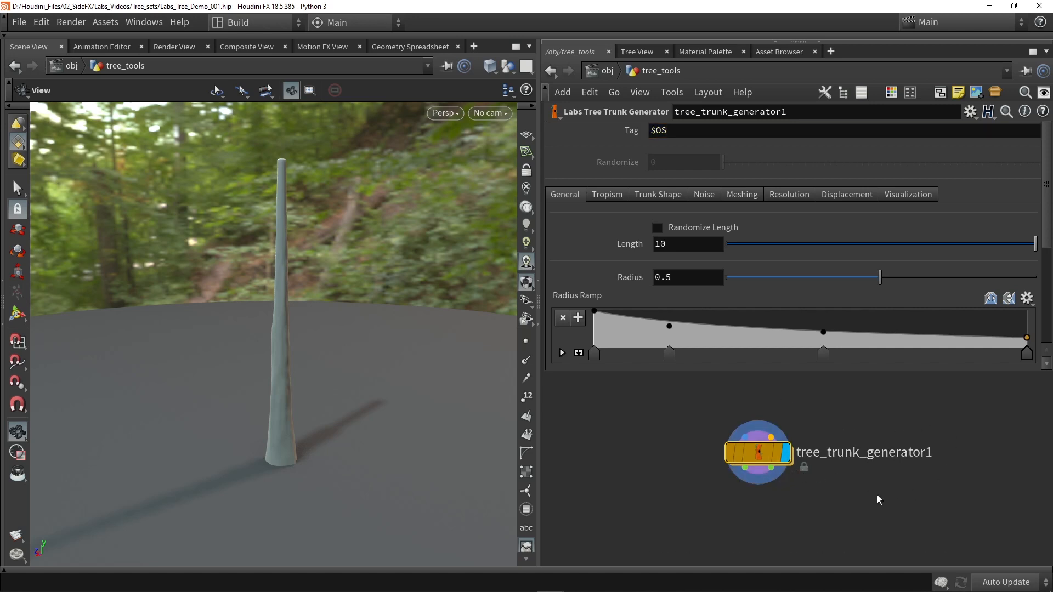
left_click(393, 47)
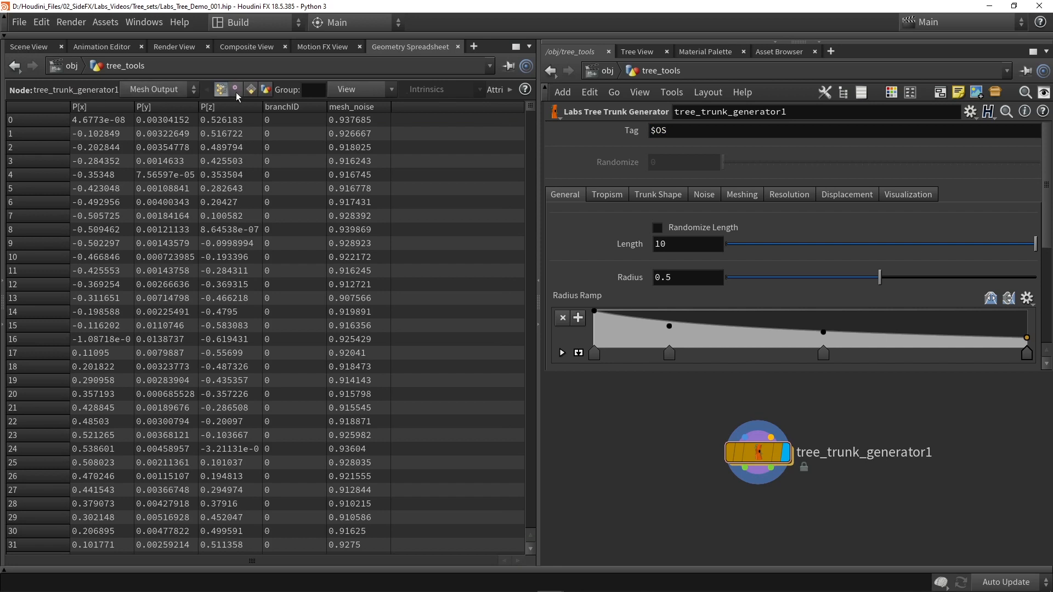
left_click(251, 89)
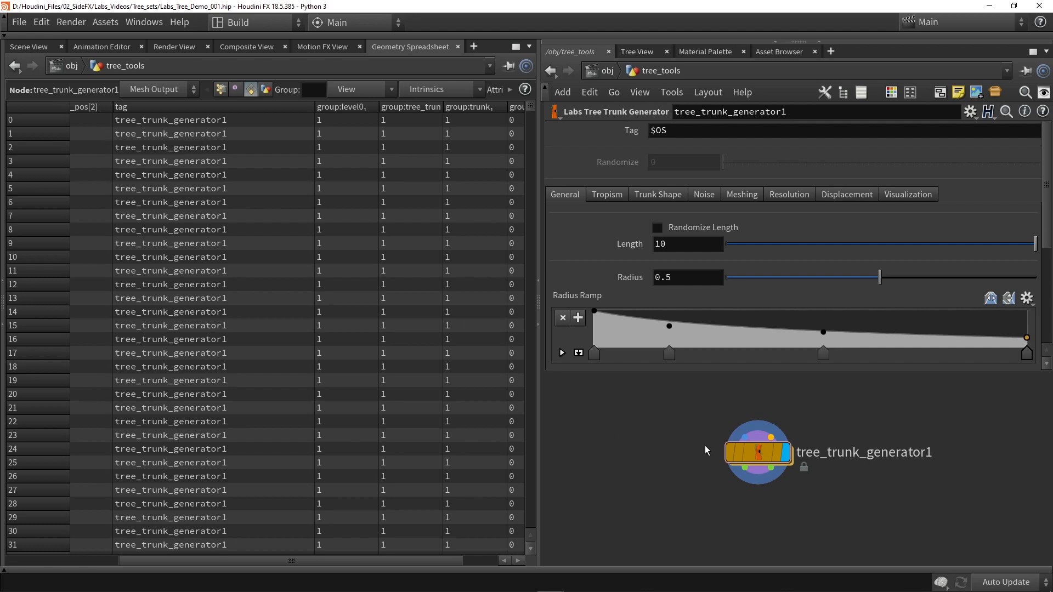
left_click(30, 47)
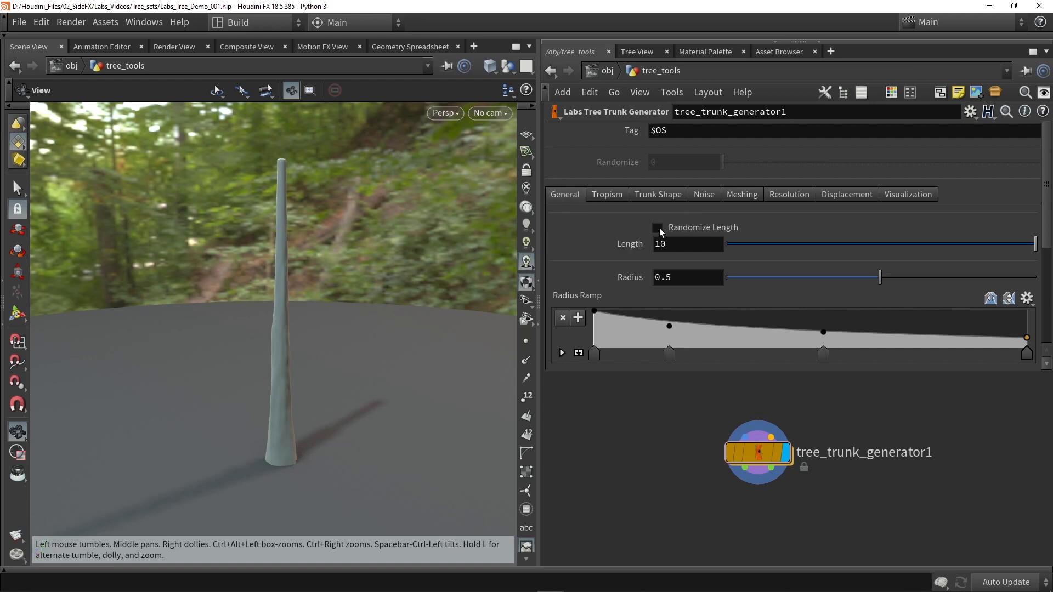
- Randomize the trunk length with a minimum length of 7 and set Randomize to 47
mouse_move(1034, 245)
left_mouse_down()
mouse_move(823, 246)
mouse_move(1023, 241)
left_mouse_up()
left_click(705, 230)
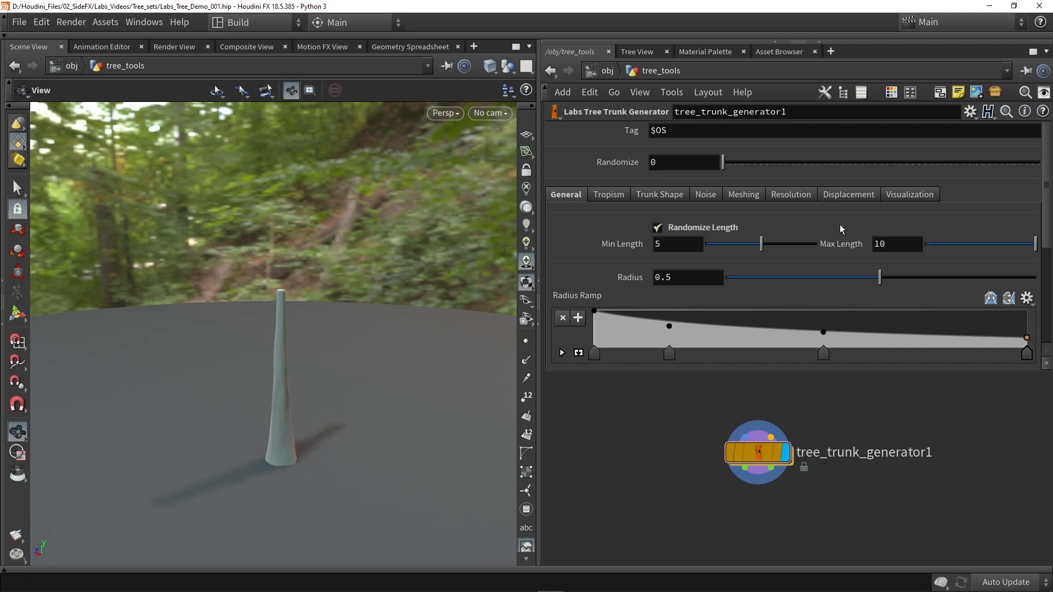
left_click_drag(723, 163, 818, 163)
left_click(672, 248)
type("7")
key("Return")
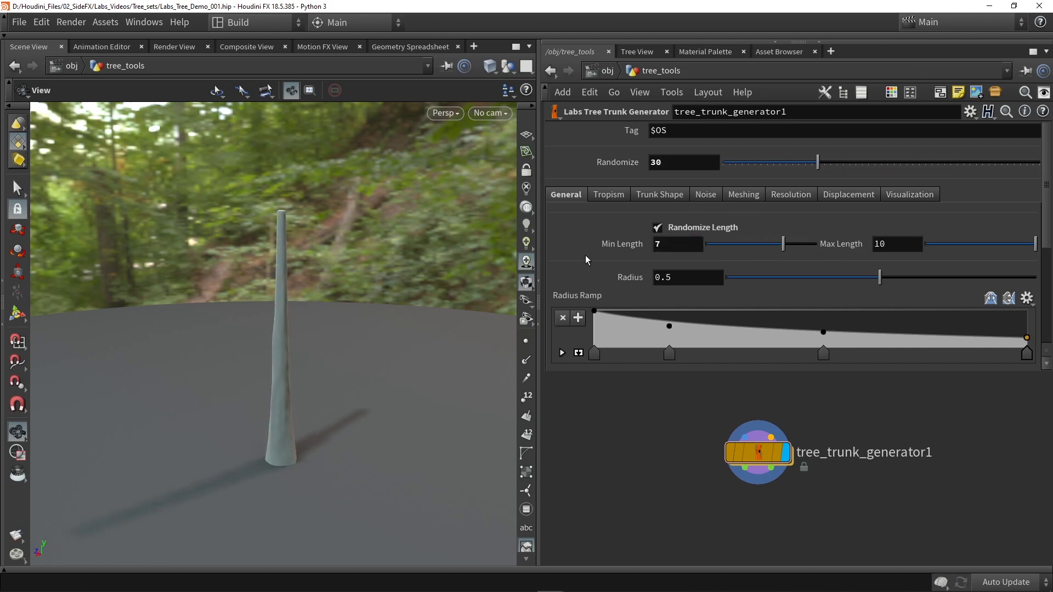
left_click_drag(818, 163, 857, 145)
left_click_drag(880, 277, 959, 280)
middle_click(707, 279, "ctrl")
- Enable the trunk's Bend tropism with a bend of 43 and an up vector angle of 325
left_click(611, 200)
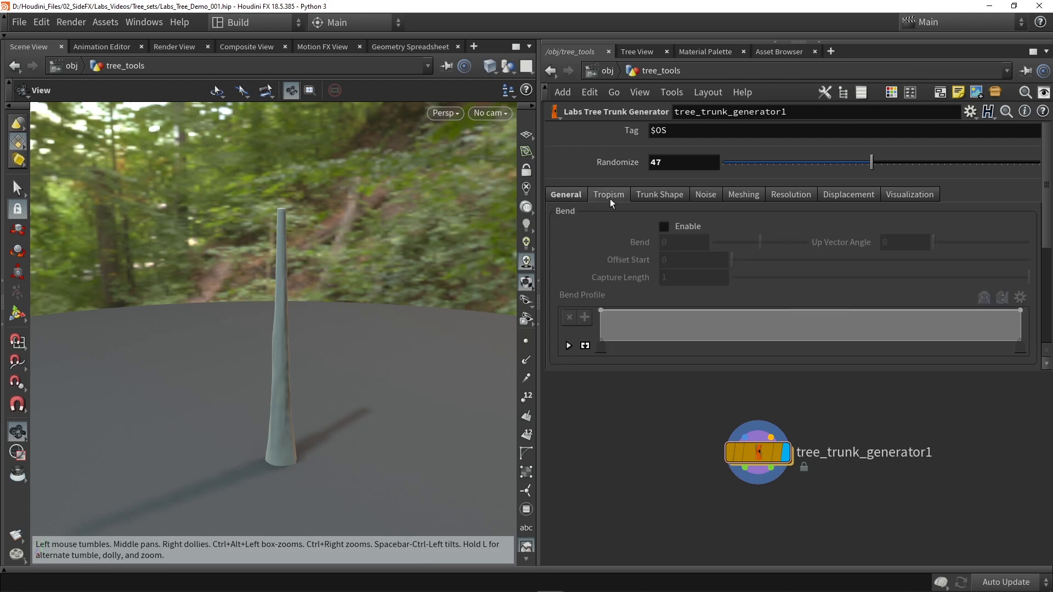
left_click(684, 231)
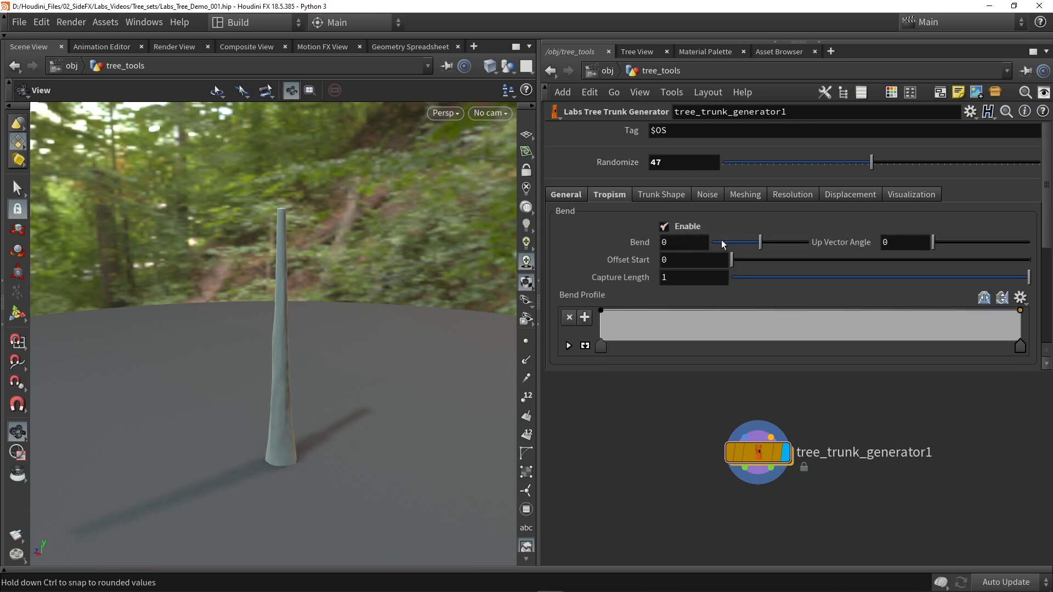
left_click_drag(760, 242, 788, 246)
left_click_drag(954, 251, 1021, 248)
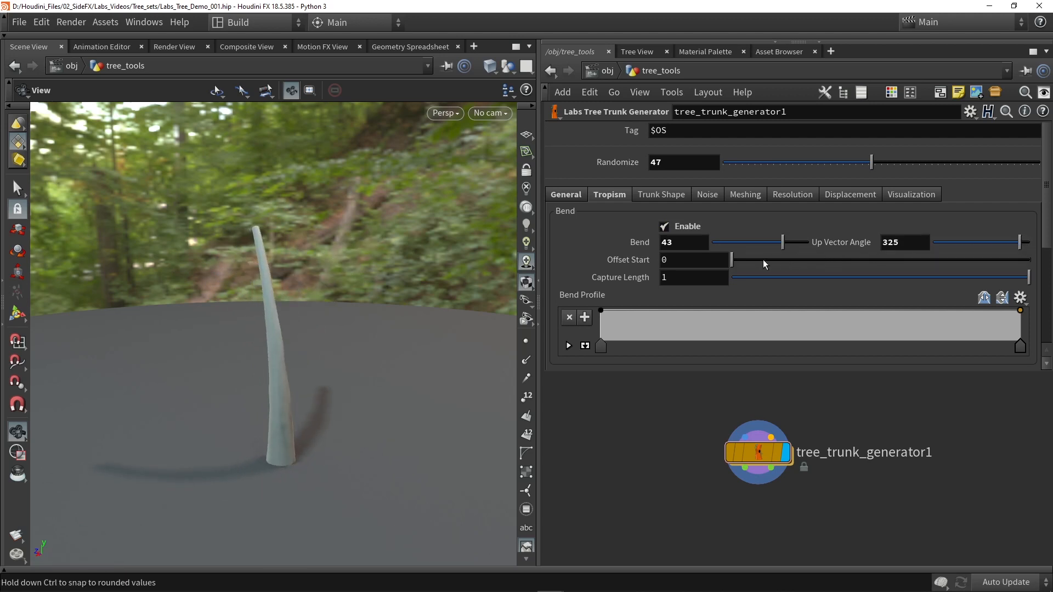
- Try a sharp trunk bend of 90 with offset start 0.397 and capture length 0.339, and inspect it
left_click_drag(746, 265, 854, 273)
left_click_drag(1007, 278, 834, 277)
left_click_drag(783, 242, 818, 246)
left_click_drag(407, 270, 491, 263)
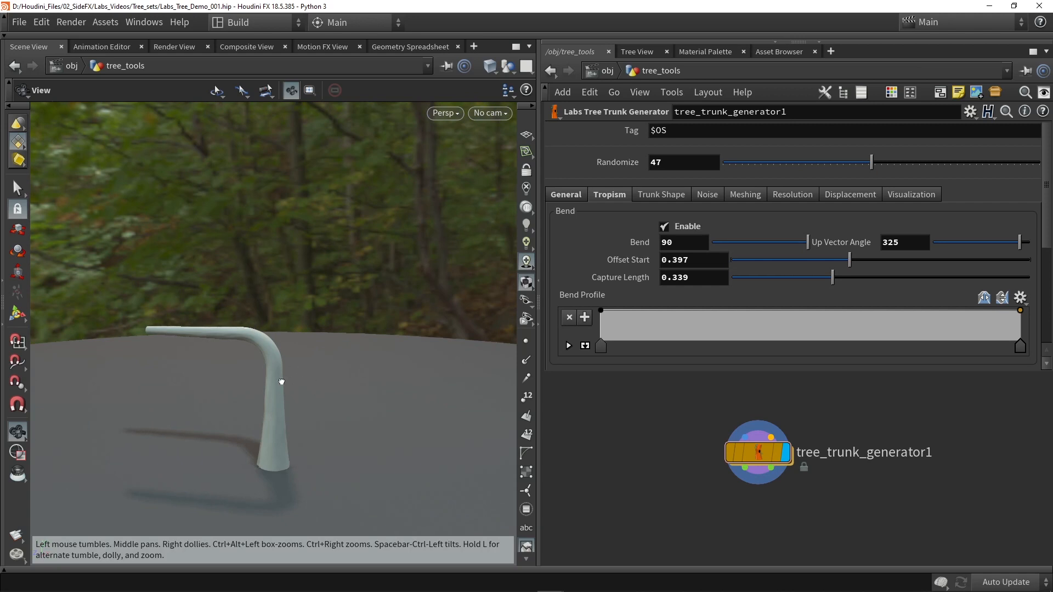
left_click_drag(280, 381, 262, 400)
right_click_drag(261, 400, 285, 353)
left_click_drag(284, 352, 306, 329)
- Set the trunk's bend to 20, offset start to 0.266 and capture length to 1
left_click_drag(804, 244, 771, 245)
left_click_drag(850, 260, 919, 261)
left_click_drag(834, 279, 1032, 283)
left_click_drag(918, 263, 810, 268)
left_click_drag(395, 275, 383, 300)
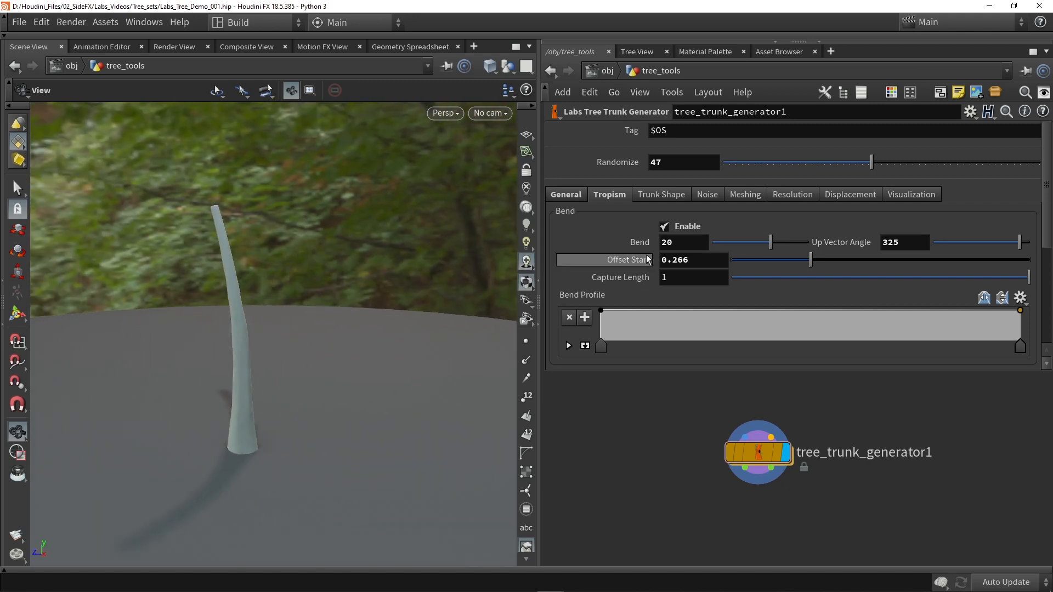
- Enable Thigmotropism in the trunk generator's tropism settings
scroll(733, 227, "down", 3)
scroll(732, 225, "down", 1)
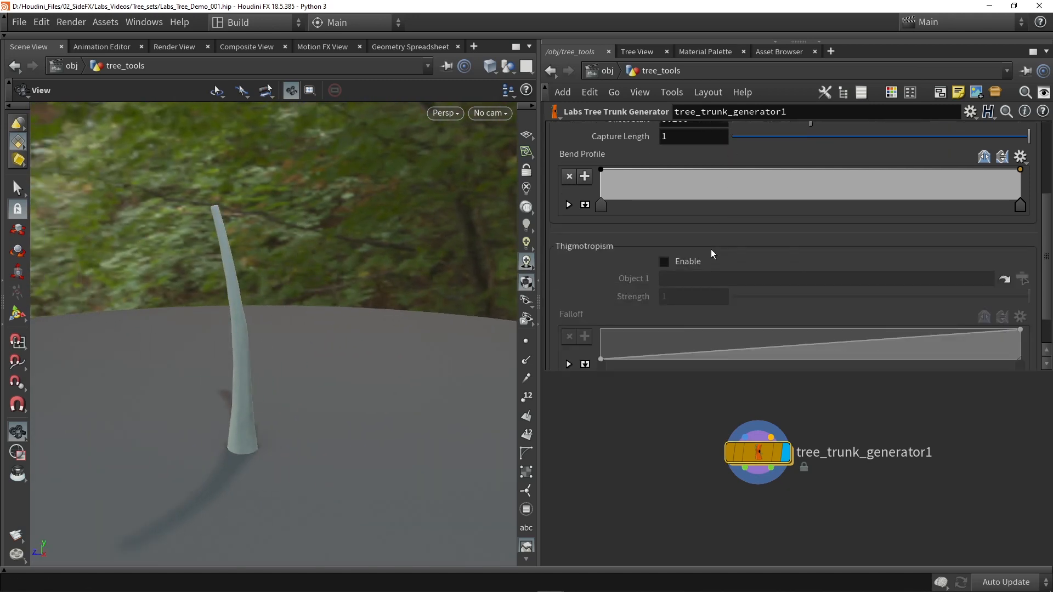
scroll(703, 228, "down", 1)
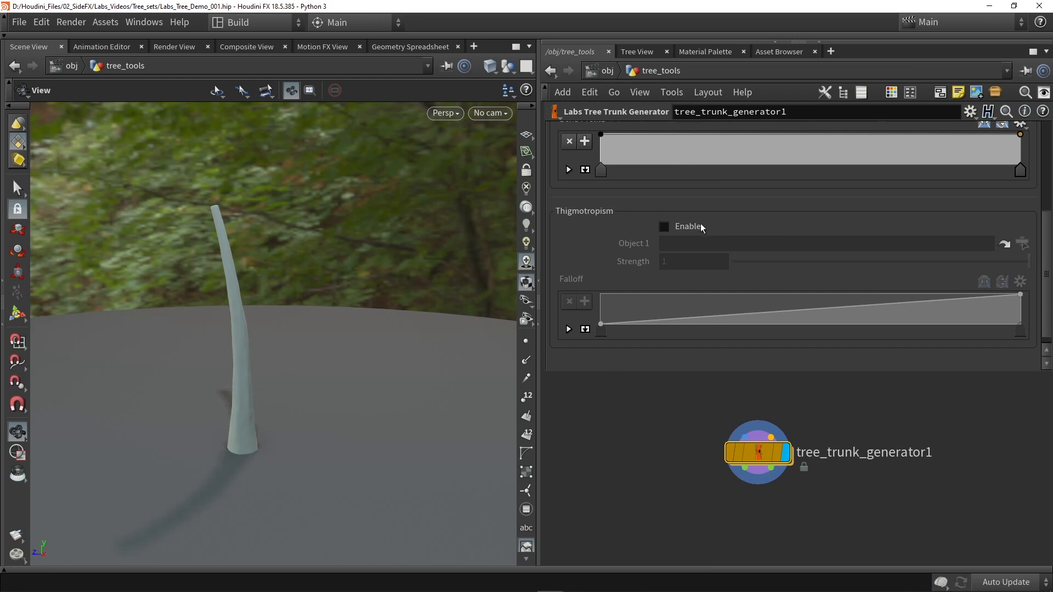
left_click(687, 226)
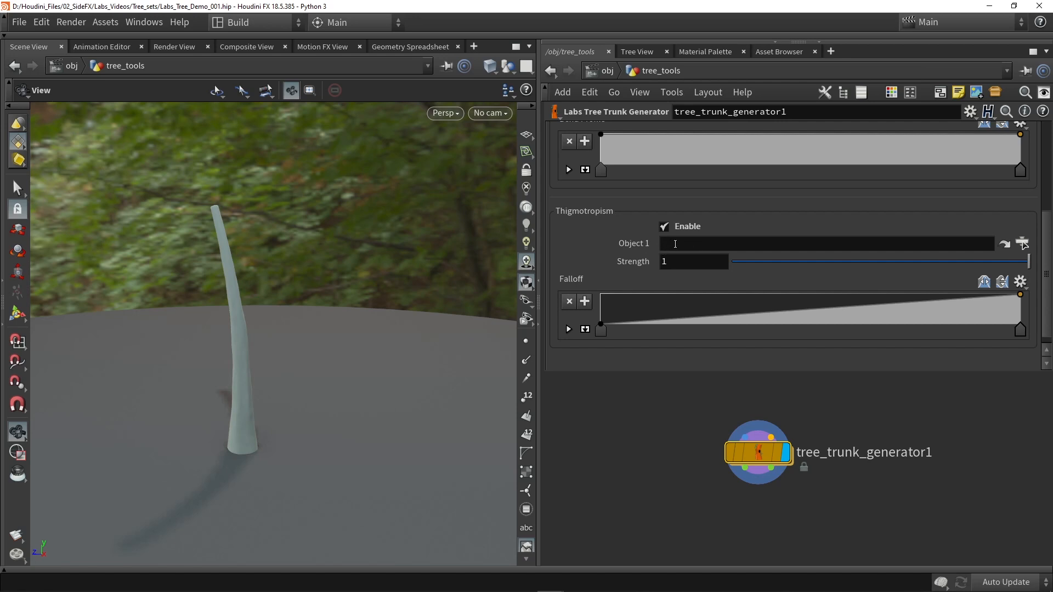
- Add a Sphere node next to the trunk generator and display it in the viewport
key("Tab")
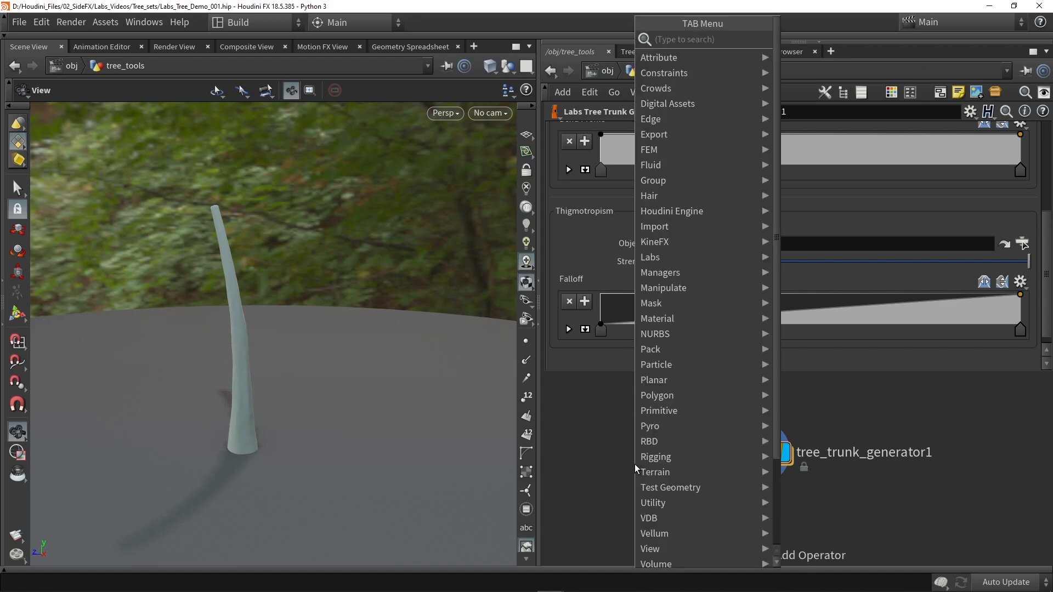
type("sph")
key("Return")
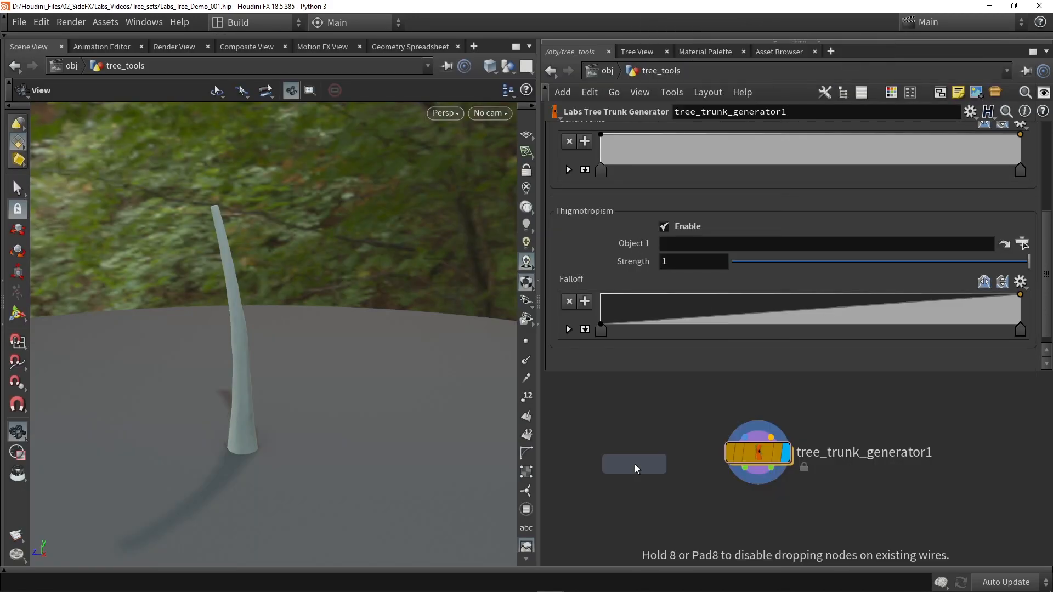
left_click(635, 464)
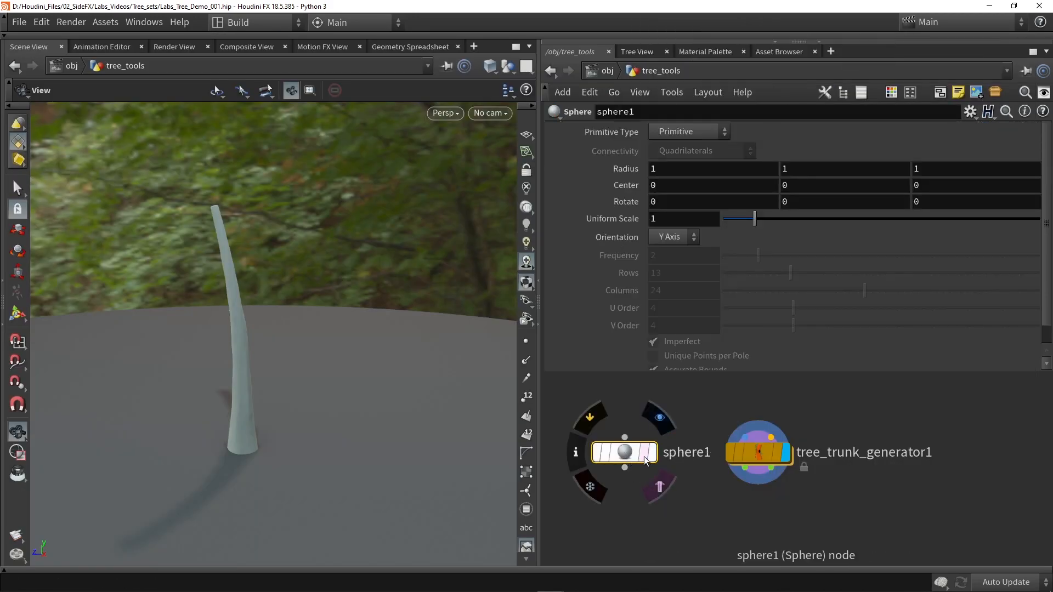
left_click(652, 452)
- Raise the sphere to a centre height of about 6.42, set its uniform scale to 1.54 and shift it to about -0.58 in Z
left_click(18, 314)
left_click_drag(244, 418, 243, 250)
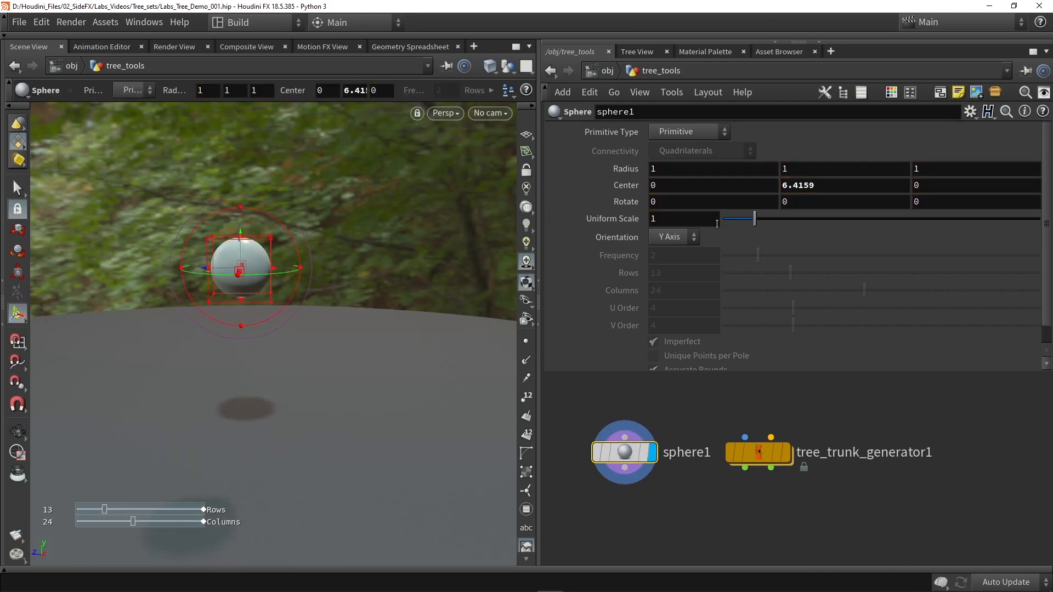
left_click_drag(755, 218, 772, 218)
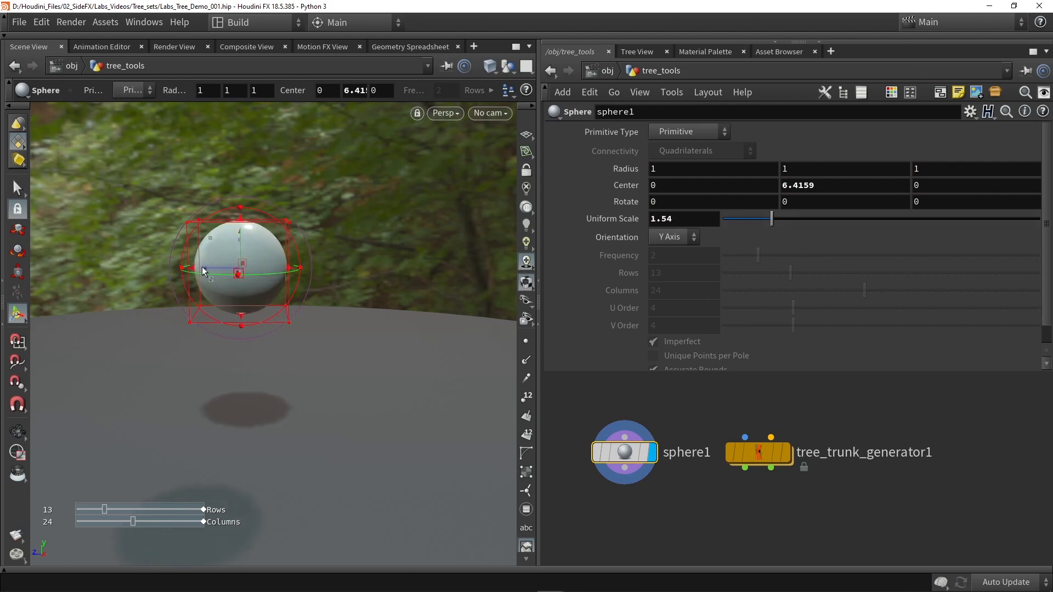
left_click_drag(202, 267, 234, 268)
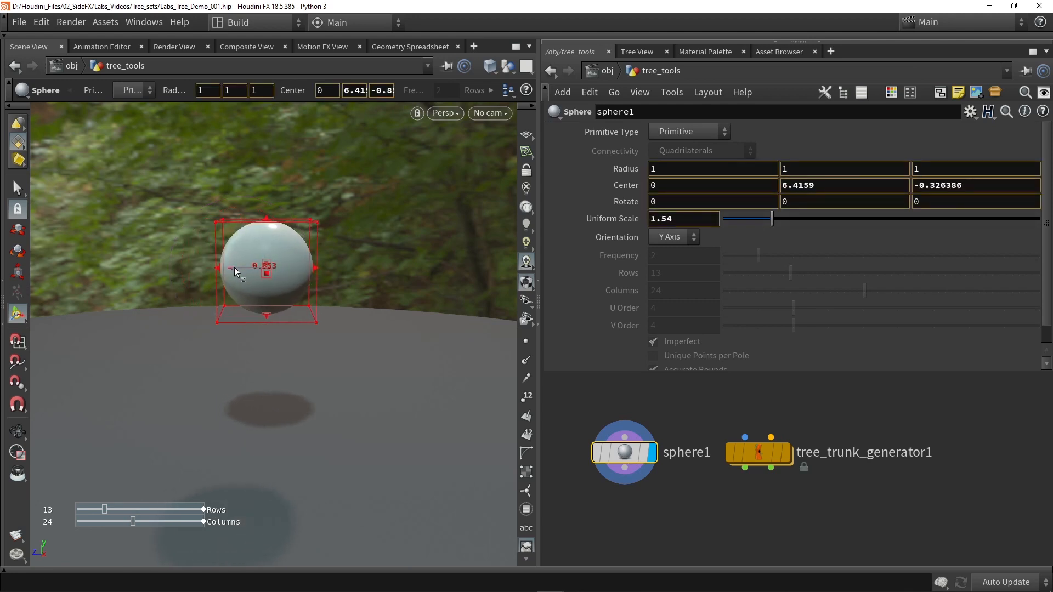
- Show the sphere node as a template, display the trunk generator and bring up its settings
left_click(776, 455)
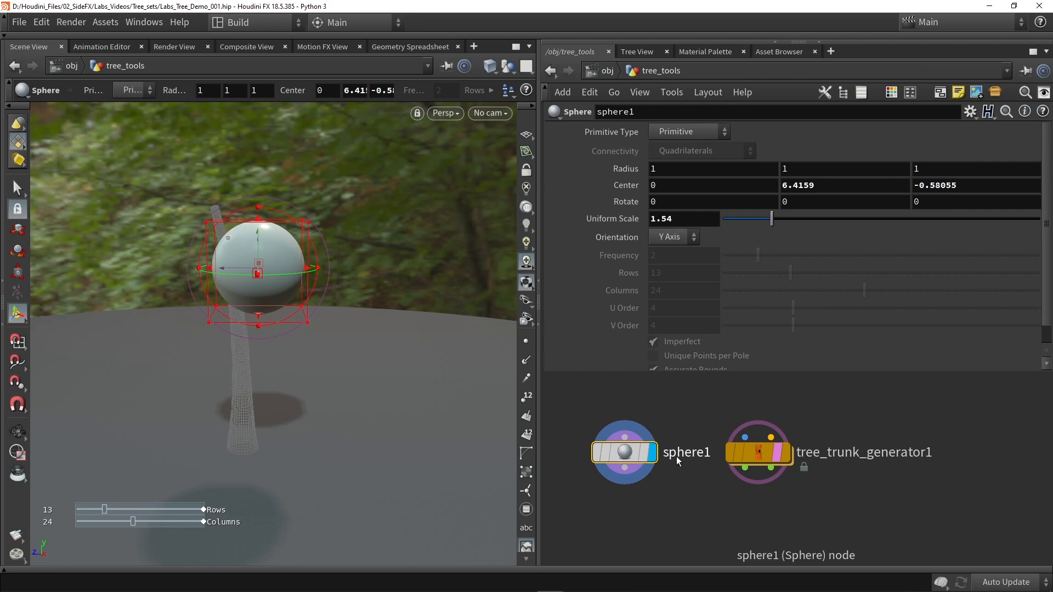
left_click(644, 455)
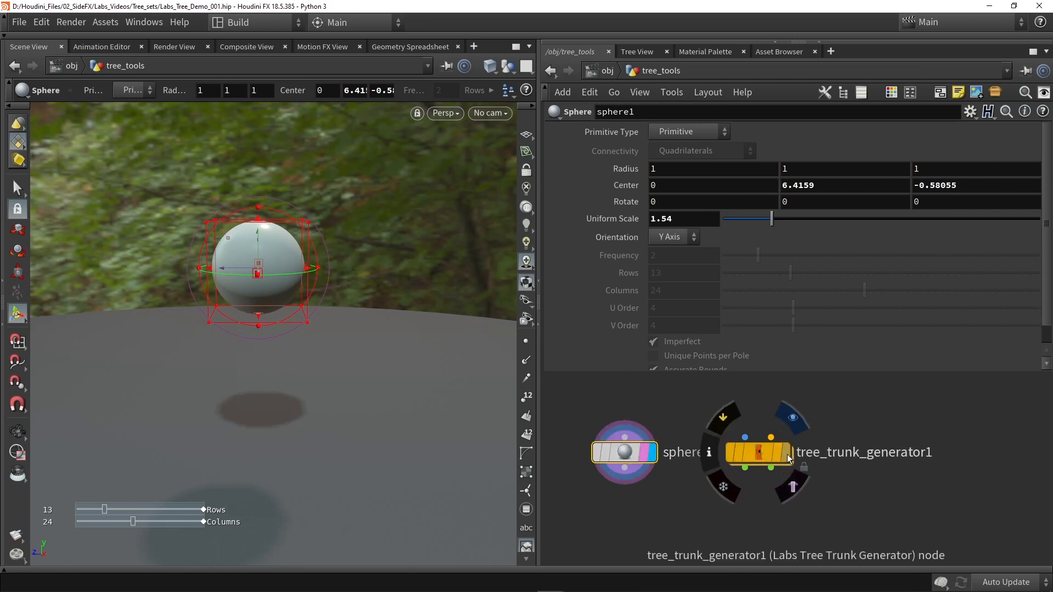
left_click(788, 459)
left_click(755, 453)
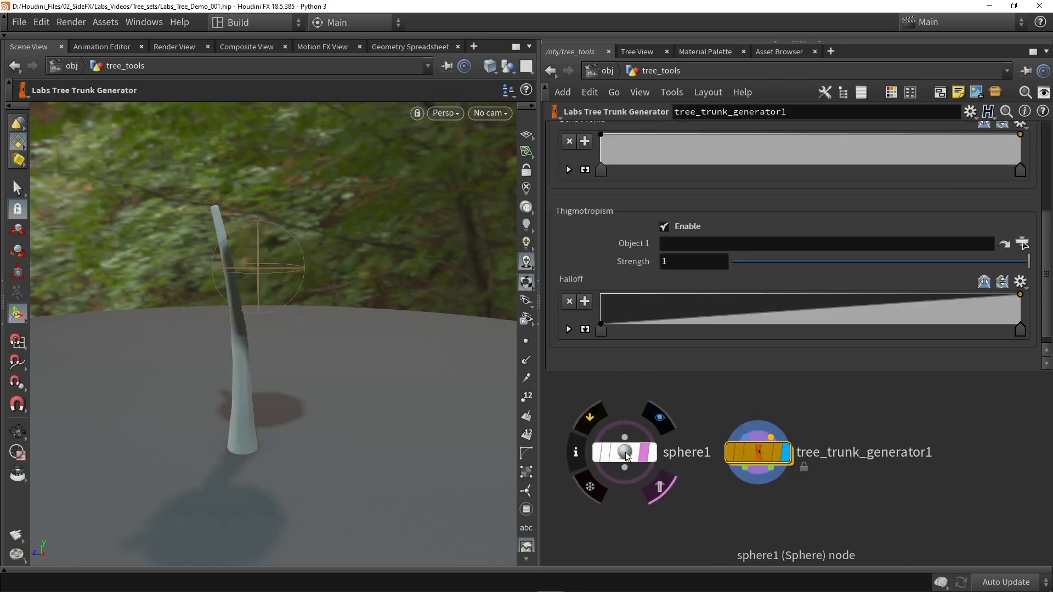
- Assign ../sphere1 as the Thigmotropism object, move the sphere to about -1.01 in Z, and return to the trunk generator's settings
left_click_drag(624, 456, 675, 248)
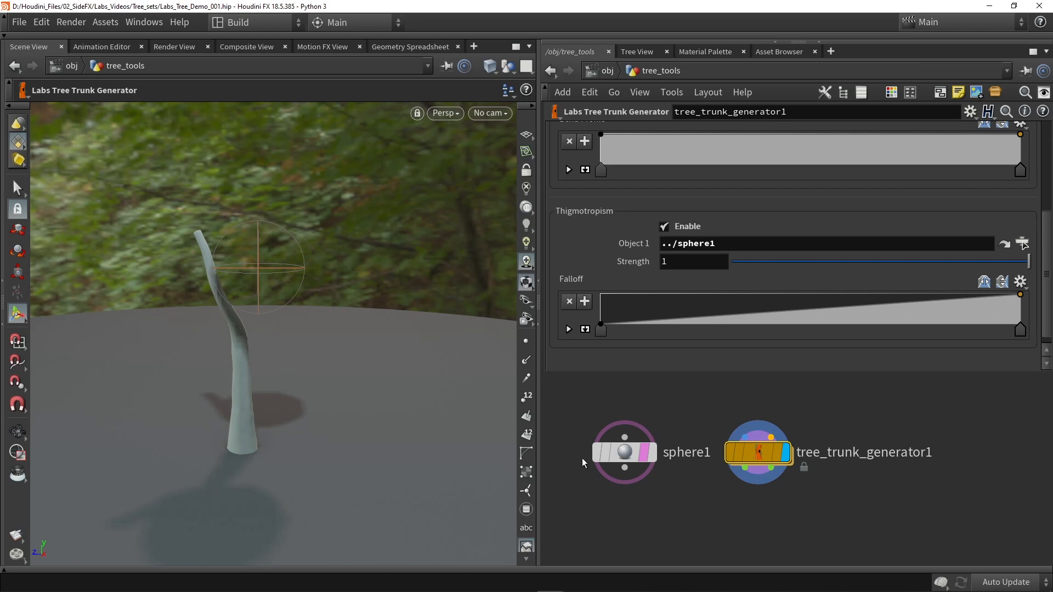
left_click(625, 452)
mouse_move(228, 266)
left_mouse_down()
mouse_move(347, 271)
mouse_move(155, 275)
mouse_move(291, 275)
mouse_move(241, 276)
left_mouse_up()
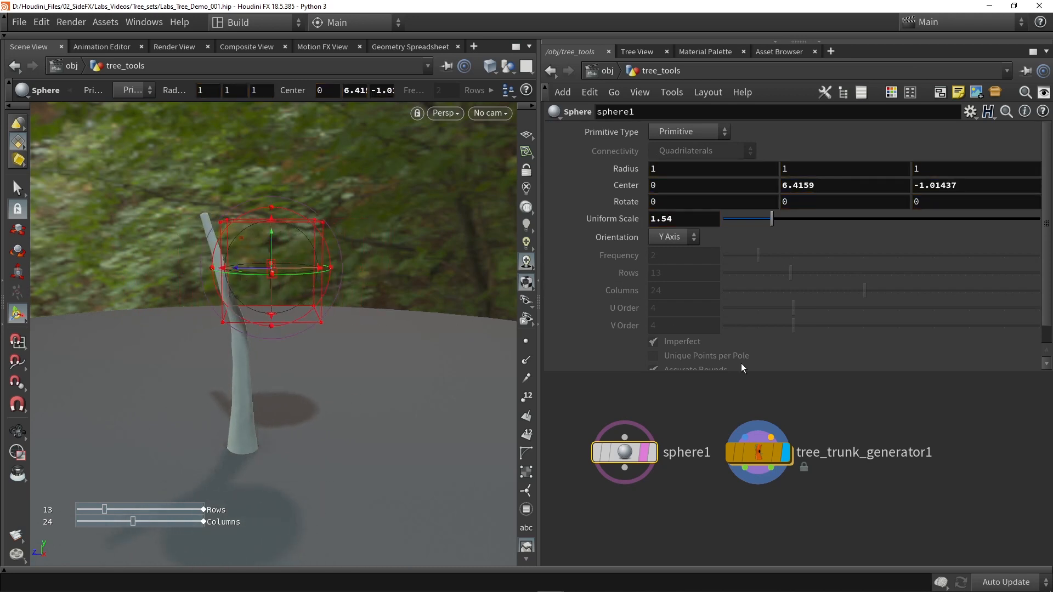
left_click(753, 456)
left_click_drag(835, 267, 880, 256)
left_click_drag(943, 258, 1039, 256)
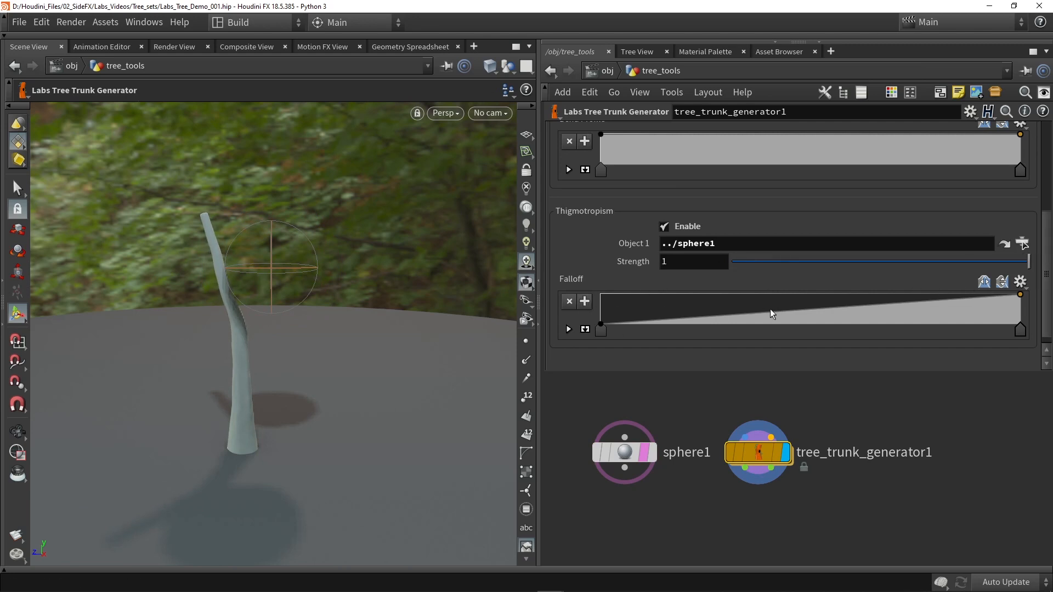
- Disable Thigmotropism on the trunk generator and delete the sphere node
left_click(665, 226)
left_click_drag(676, 498, 603, 418)
key("Delete")
- Enable roots in the trunk shape, set Shape Offset to 0.163 and check the root mesh in wireframe
scroll(675, 312, "up", 4)
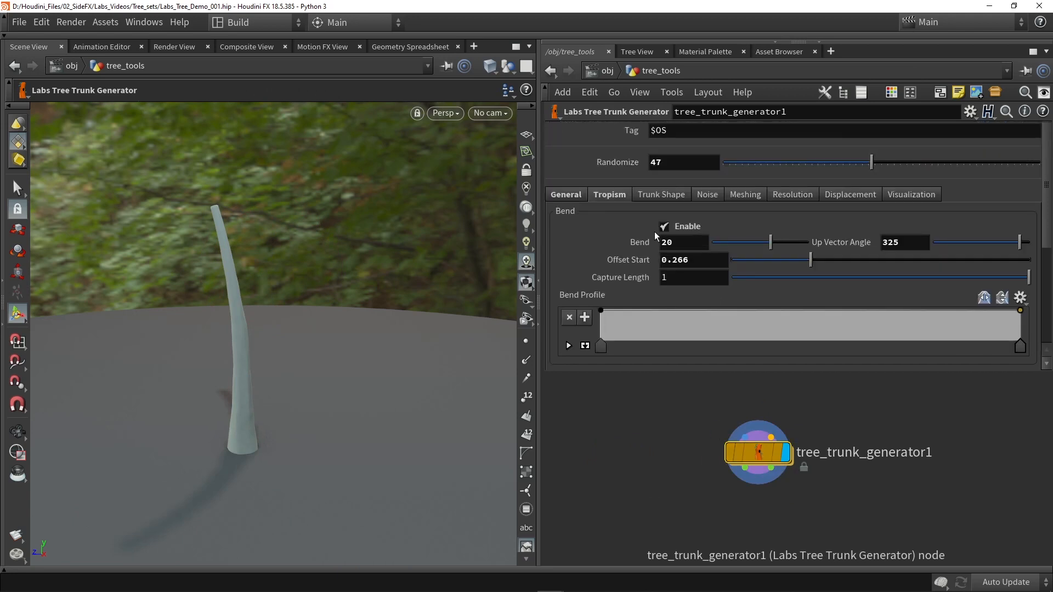
left_click(660, 196)
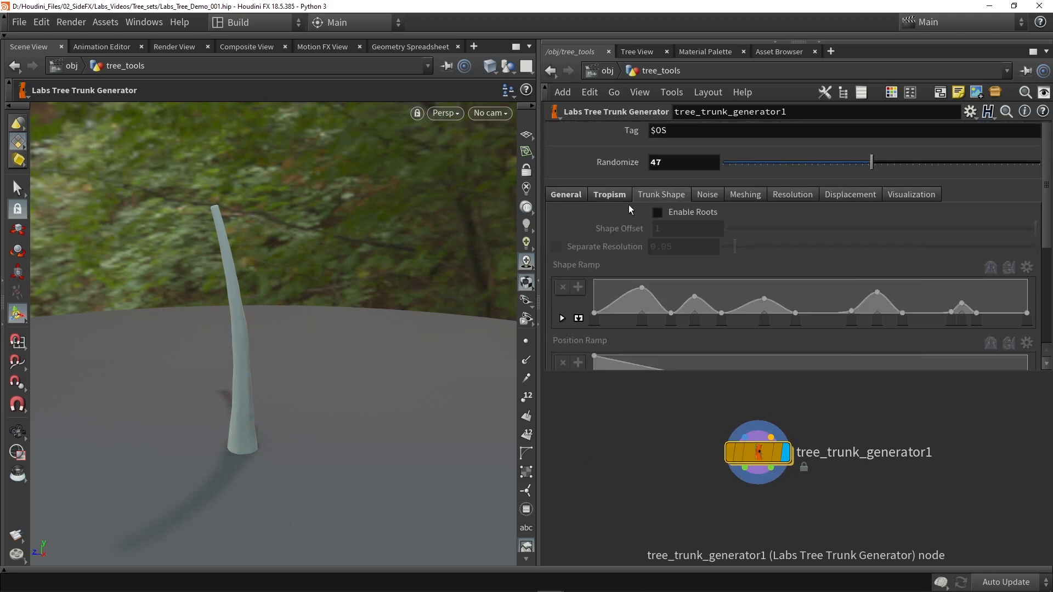
left_click(683, 215)
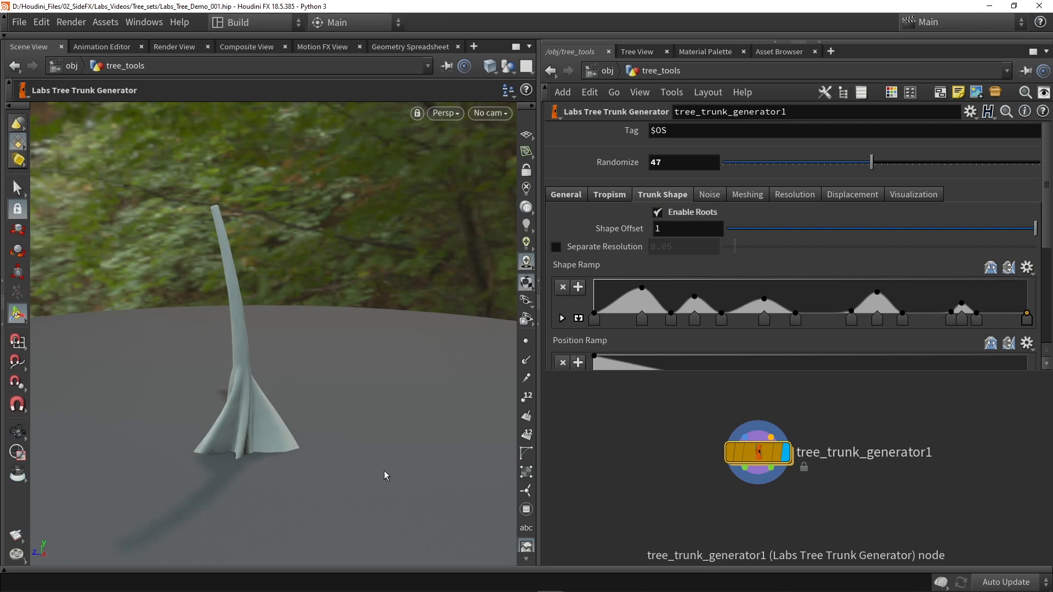
left_click_drag(1033, 237, 797, 237)
key("w")
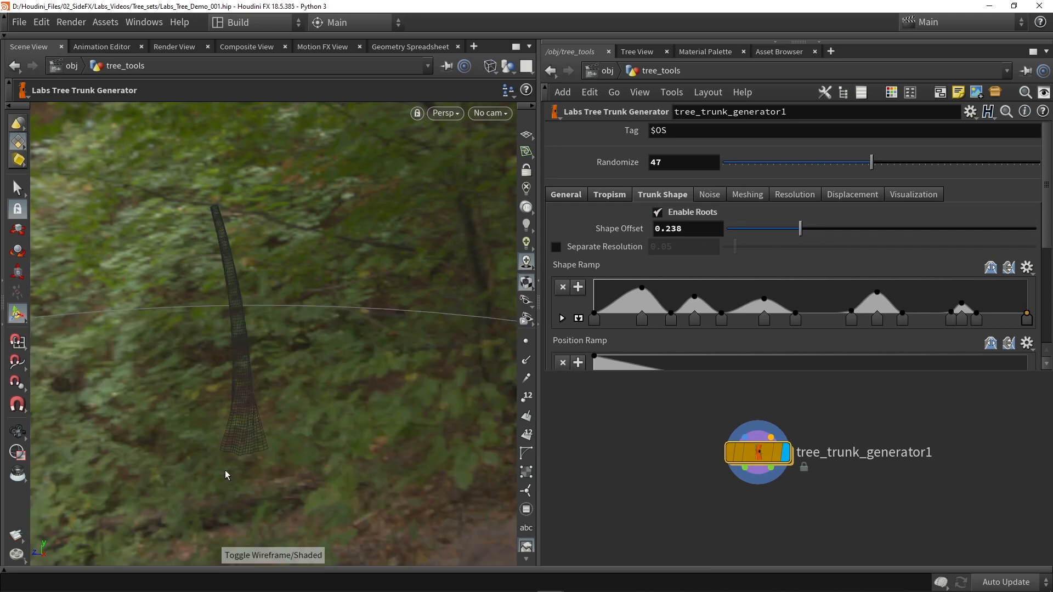
key("w")
left_click_drag(801, 229, 779, 232)
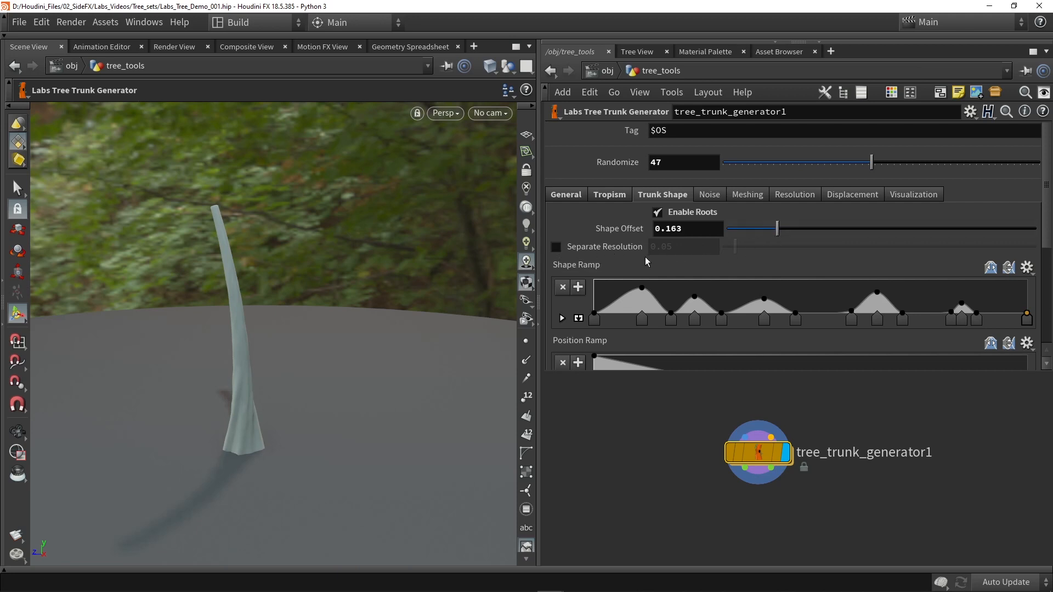
key("shift+w")
right_click_drag(224, 361, 260, 367)
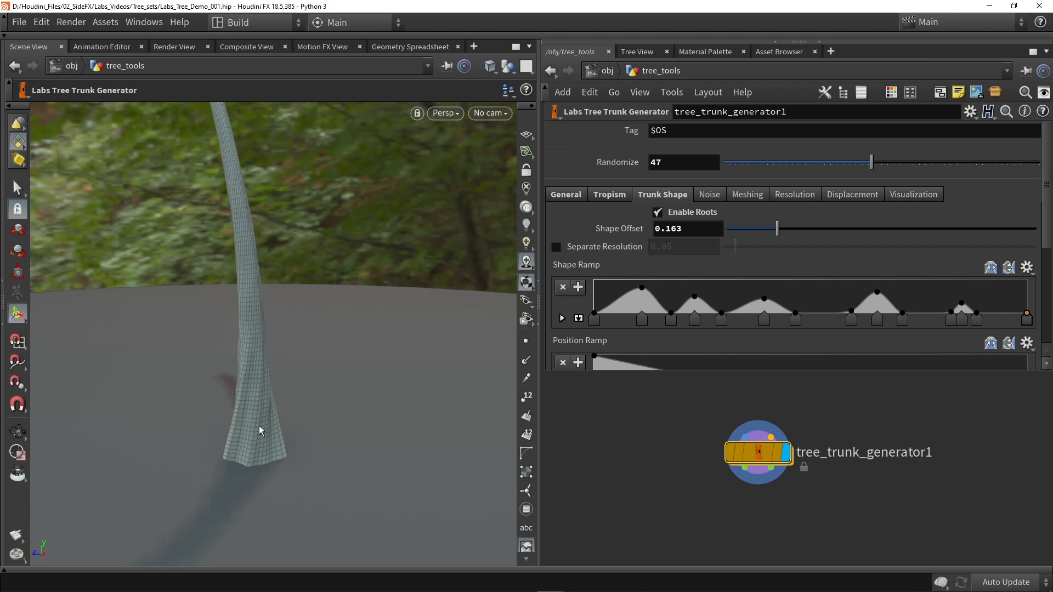
key("shift+w")
- Shift the fourth peak of the Shape Ramp slightly towards the start and end the Position Ramp's falloff at about a quarter of its range
scroll(664, 265, "down", 3)
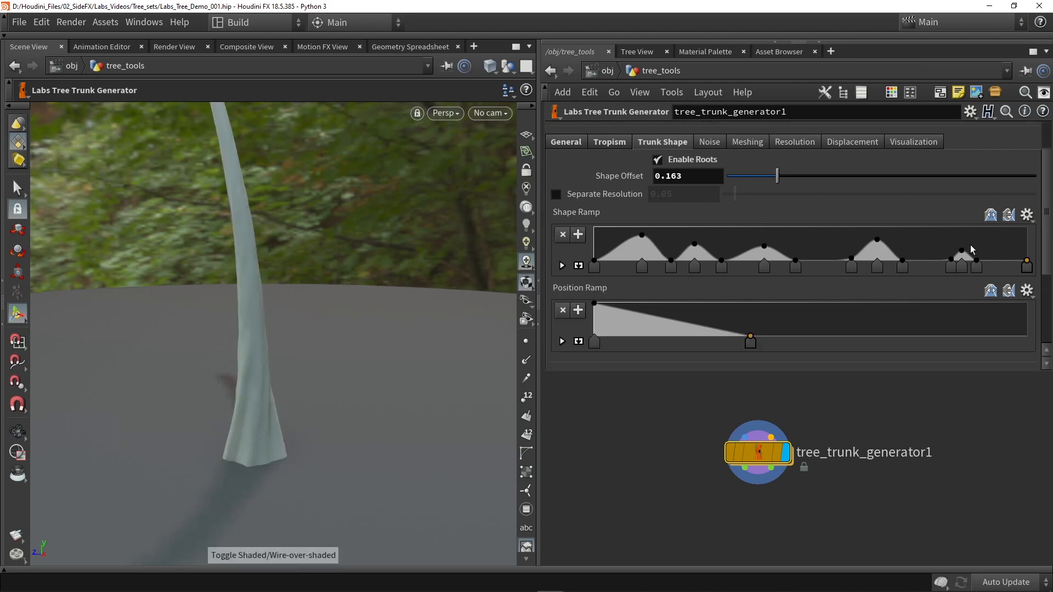
mouse_move(852, 276)
left_mouse_down()
mouse_move(907, 273)
mouse_move(817, 271)
mouse_move(878, 271)
mouse_move(831, 277)
mouse_move(866, 274)
mouse_move(843, 277)
mouse_move(864, 270)
mouse_move(853, 273)
left_mouse_up()
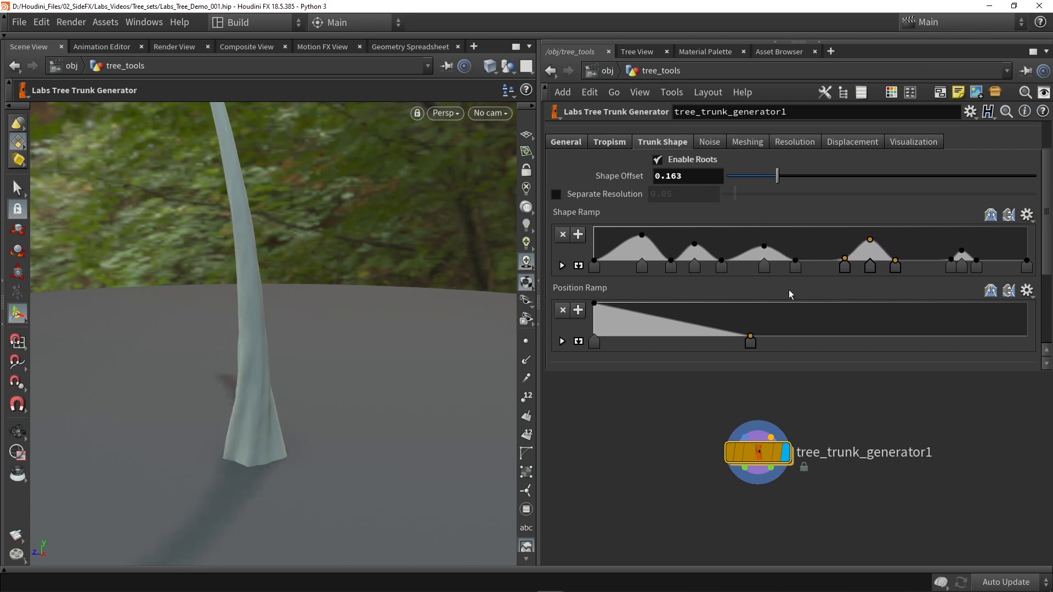
scroll(789, 290, "down", 1)
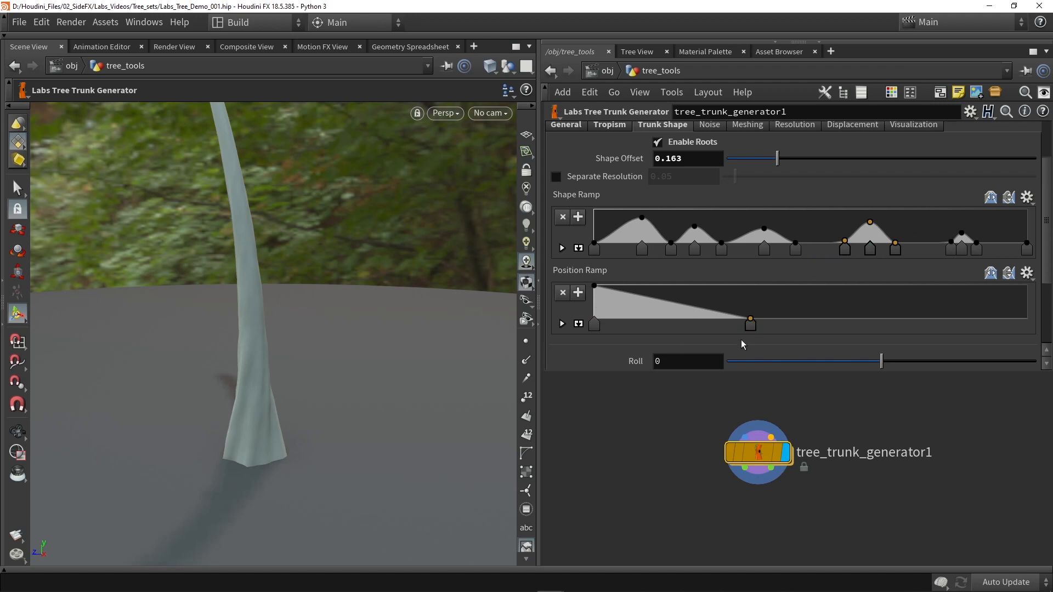
left_click_drag(750, 324, 994, 330)
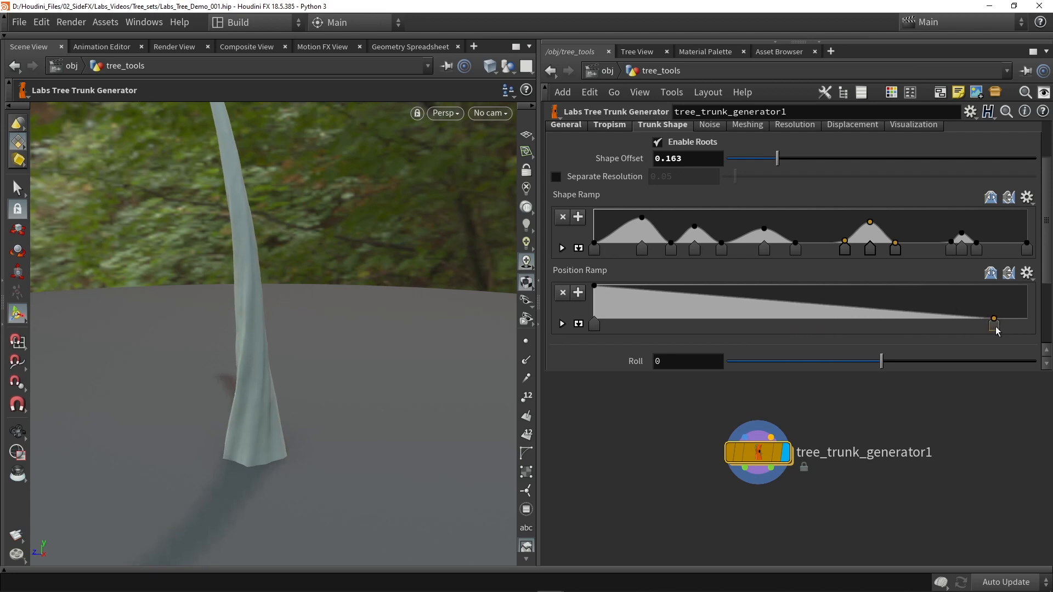
left_click_drag(997, 325, 714, 333)
- Try out the trunk's Roll and Full Twists values, and reset both to 0
scroll(588, 339, "down", 3)
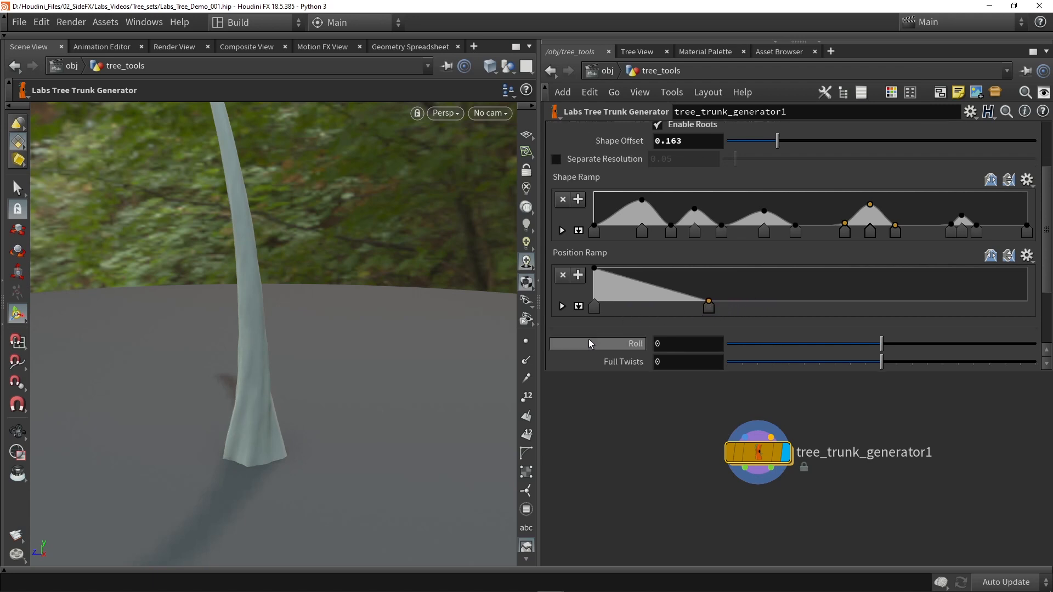
scroll(594, 296, "down", 2)
scroll(594, 279, "down", 1)
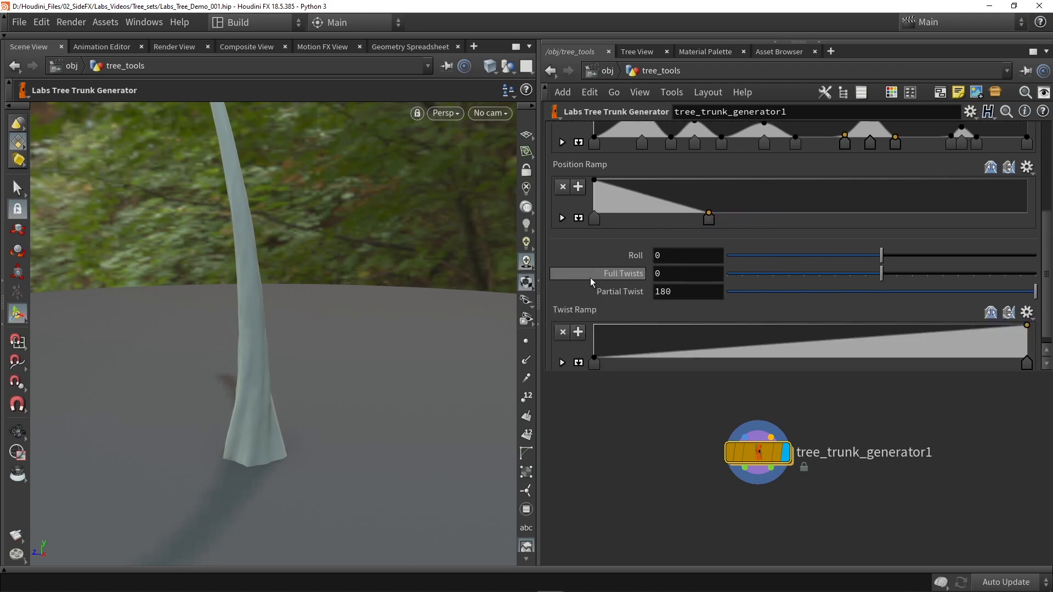
left_click_drag(837, 255, 830, 277)
middle_click(666, 274, "ctrl")
middle_click(668, 256, "ctrl")
middle_click(668, 256, "ctrl")
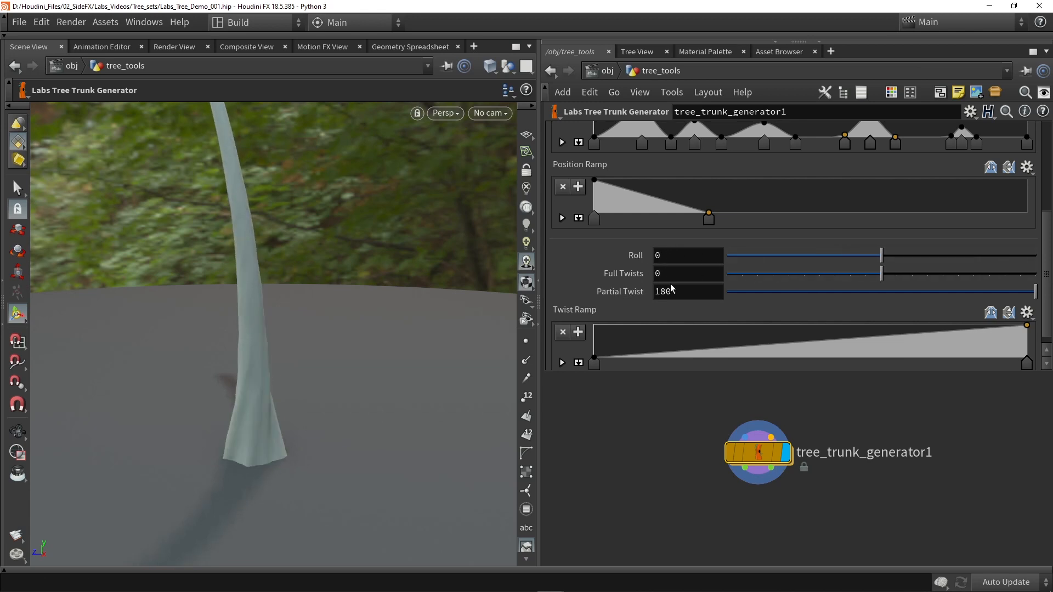
- Enable Line Noise on the trunk and set its primary intensity to 0.152 and frequency to 0.52
scroll(670, 284, "up", 6)
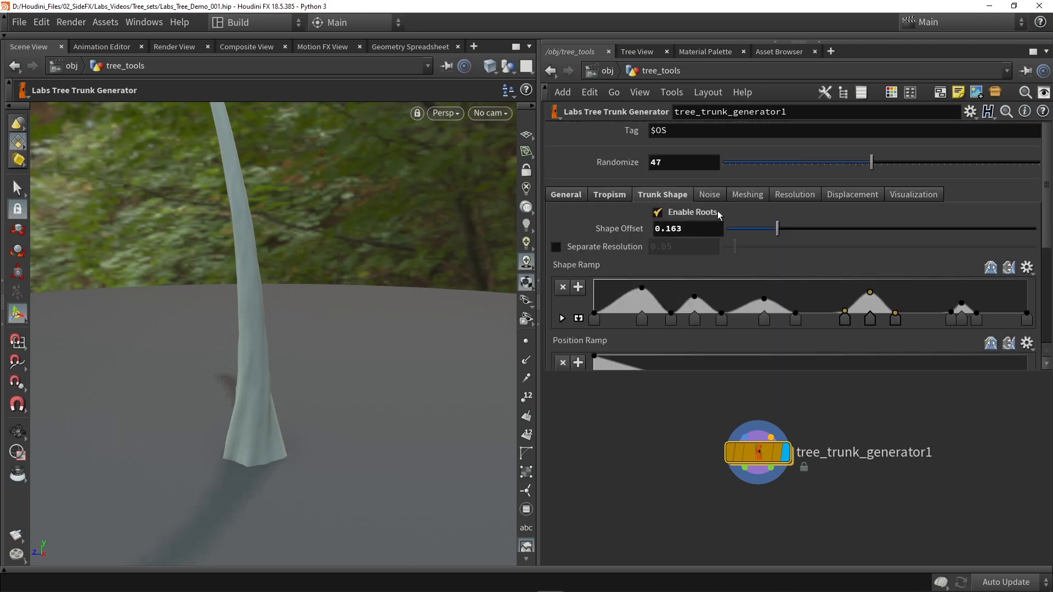
left_click(709, 196)
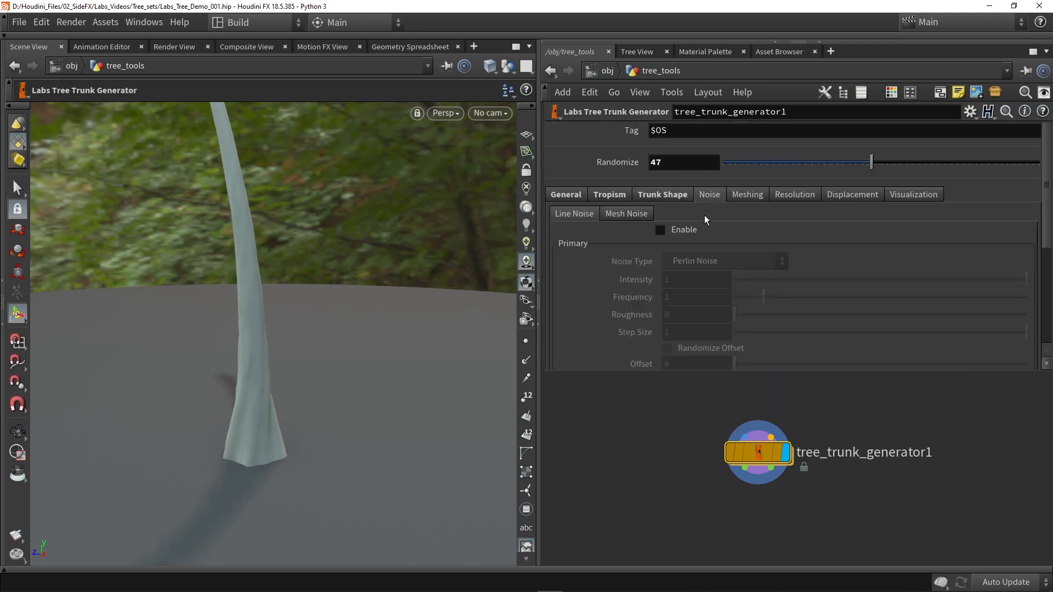
left_click(684, 231)
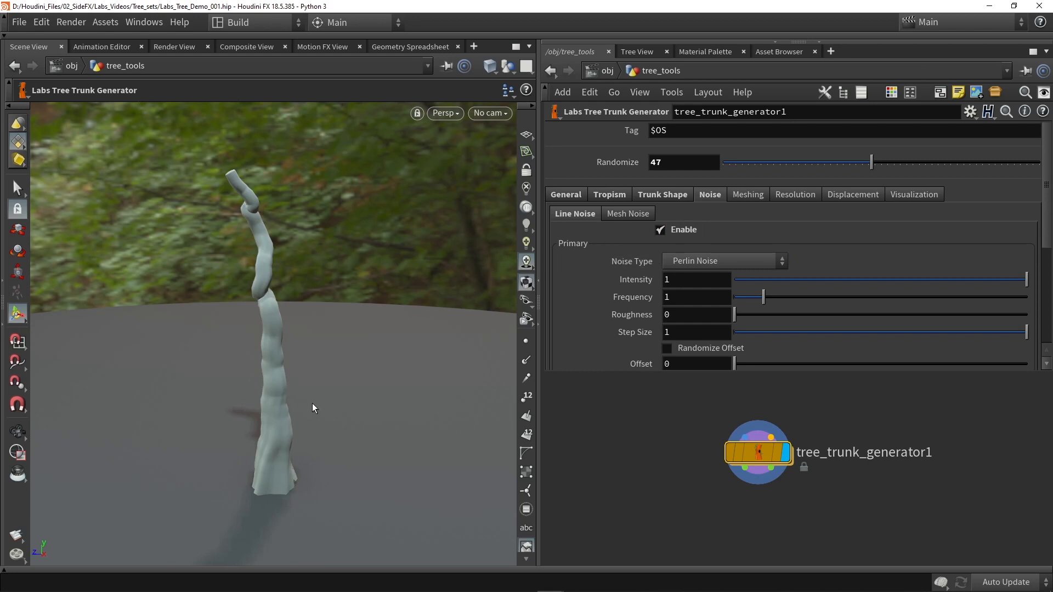
left_click_drag(939, 279, 900, 280)
left_click_drag(758, 300, 749, 300)
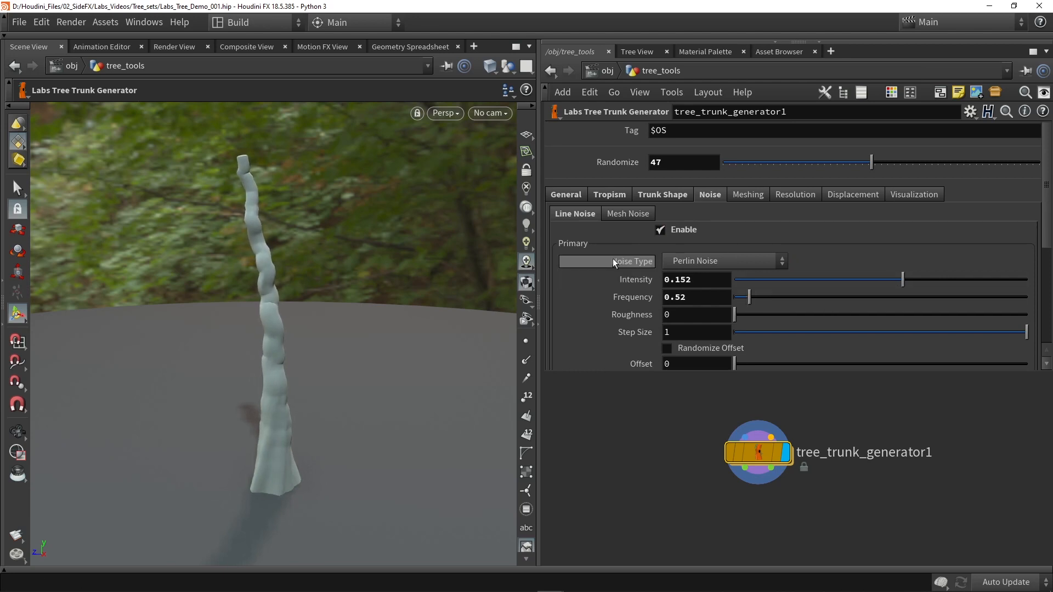
- Set the secondary line noise intensity to 0.25 and frequency to 1.15, and check the trunk from another angle
scroll(587, 247, "down", 4)
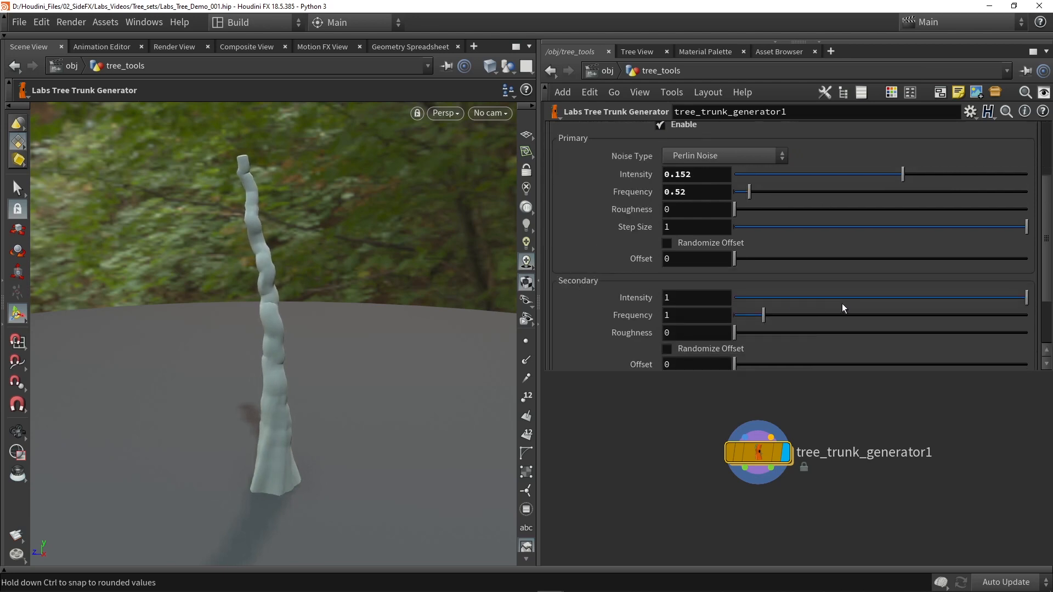
left_click_drag(991, 299, 917, 299)
mouse_move(749, 318)
left_mouse_down()
mouse_move(777, 319)
mouse_move(768, 320)
left_mouse_up()
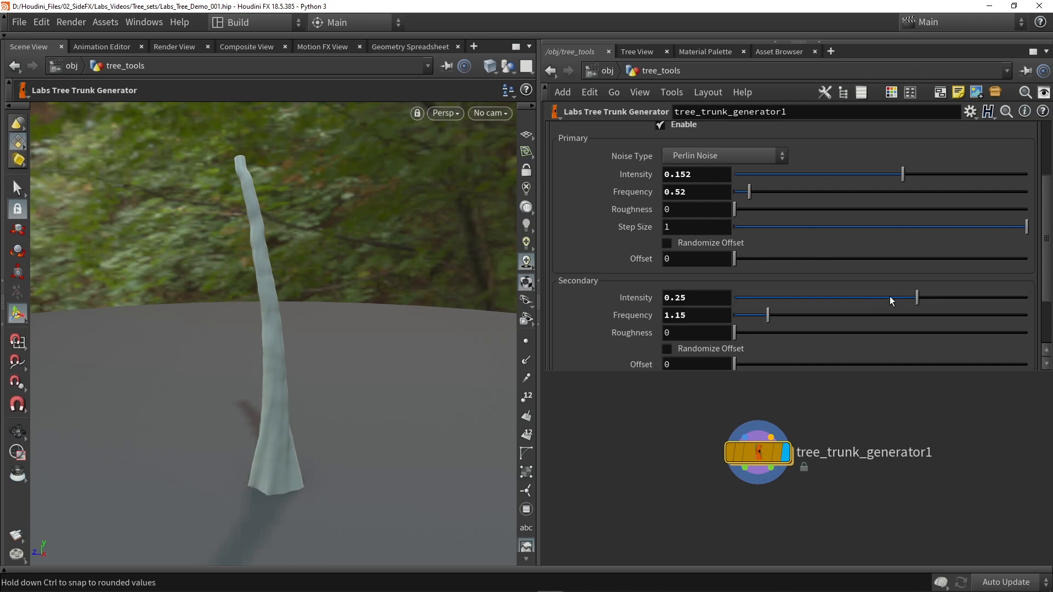
left_click_drag(325, 295, 340, 267, "alt")
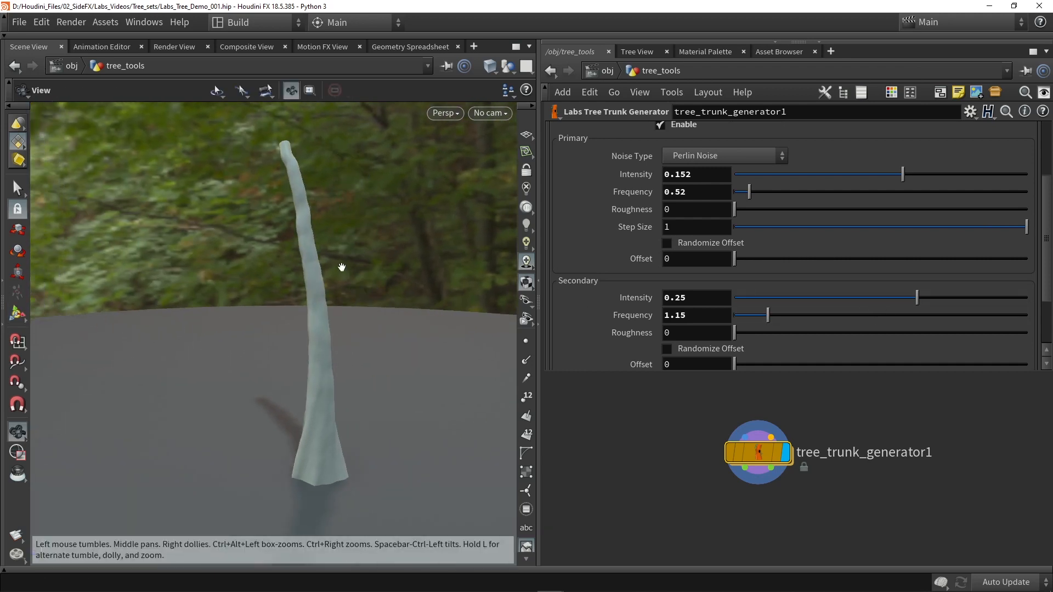
middle_click_drag(326, 275, 329, 295, "alt")
left_click_drag(329, 296, 314, 278, "alt")
- Review the line noise Intensity Ramp and the Mesh Noise settings, and inspect the trunk's surface up close
scroll(627, 281, "down", 3)
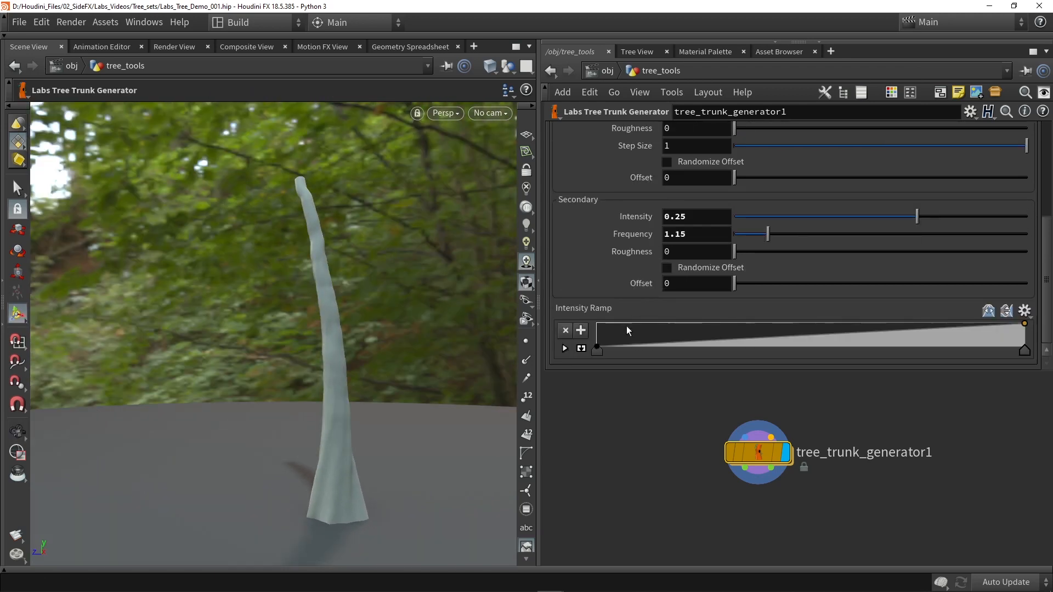
scroll(630, 285, "up", 5)
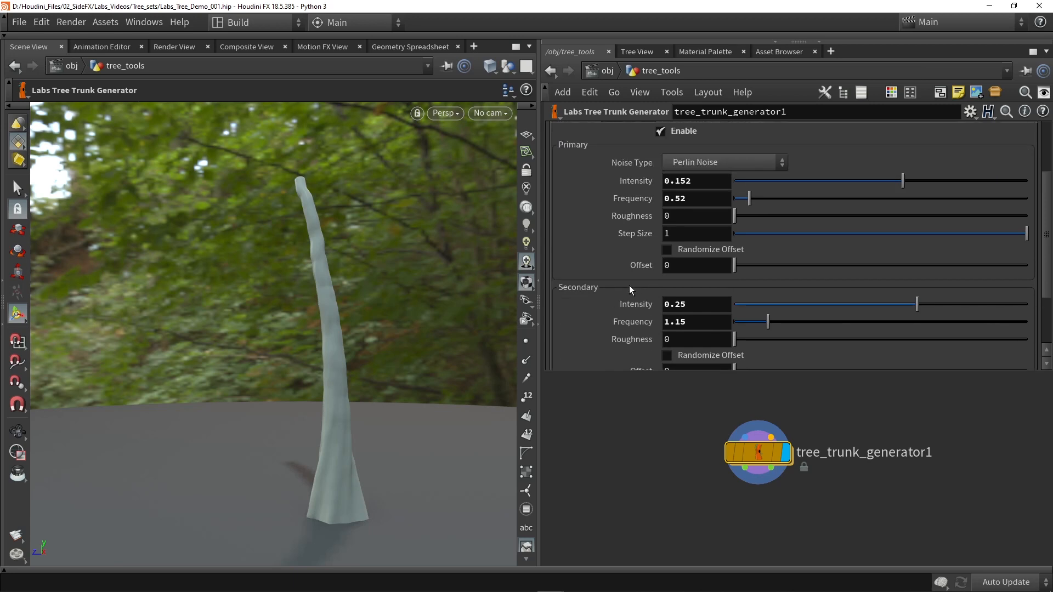
scroll(630, 285, "up", 3)
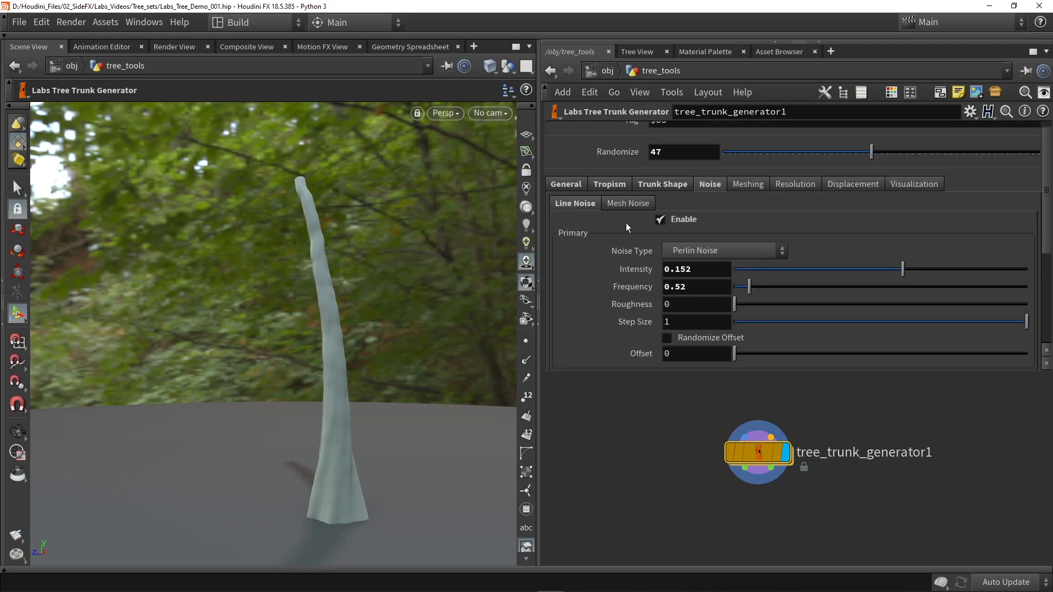
left_click(622, 203)
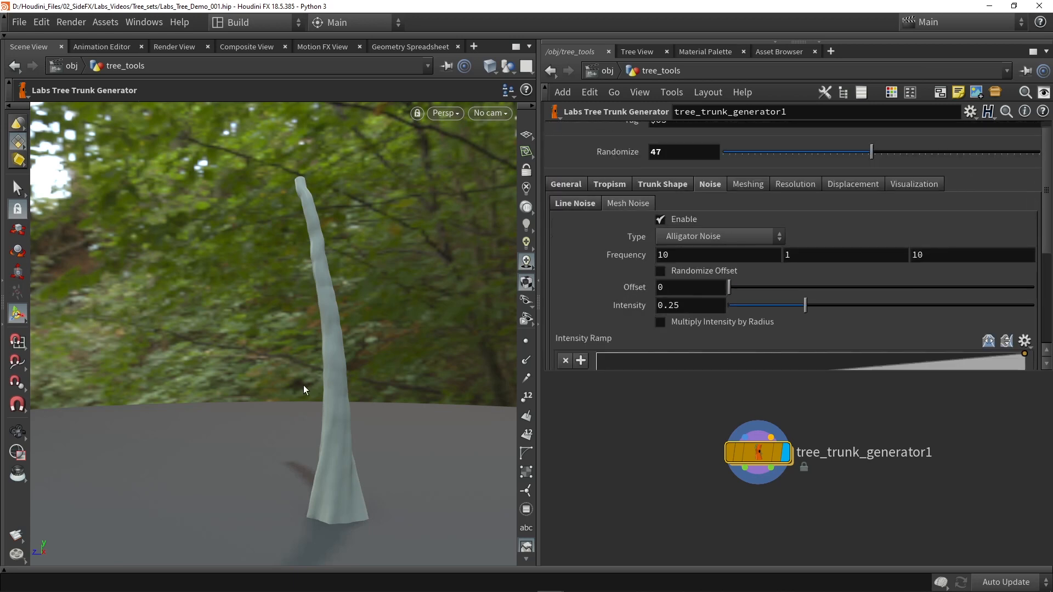
scroll(333, 378, "up", 5, "alt")
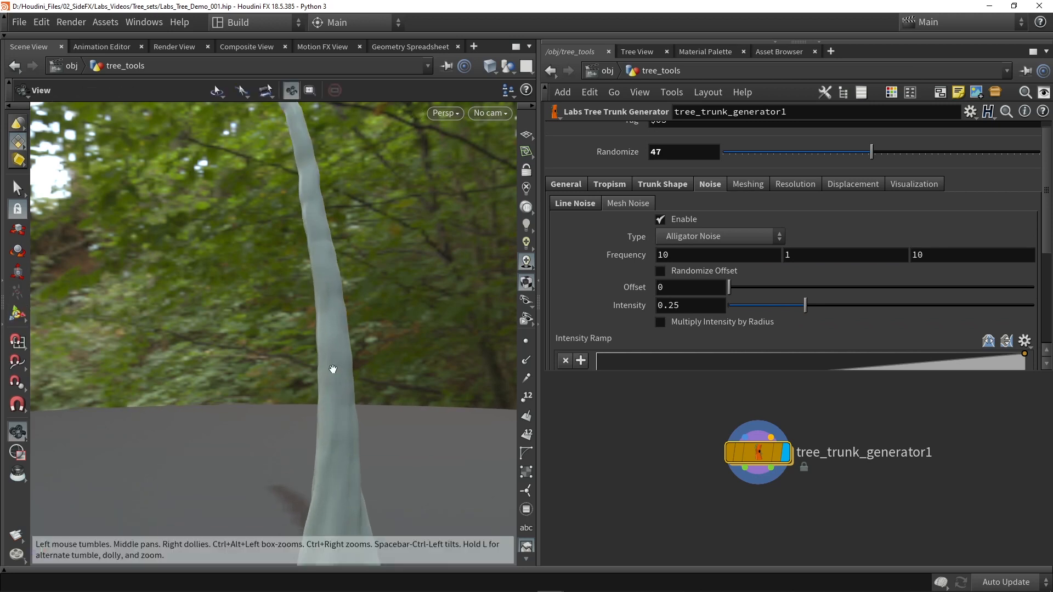
scroll(333, 369, "down", 5, "alt")
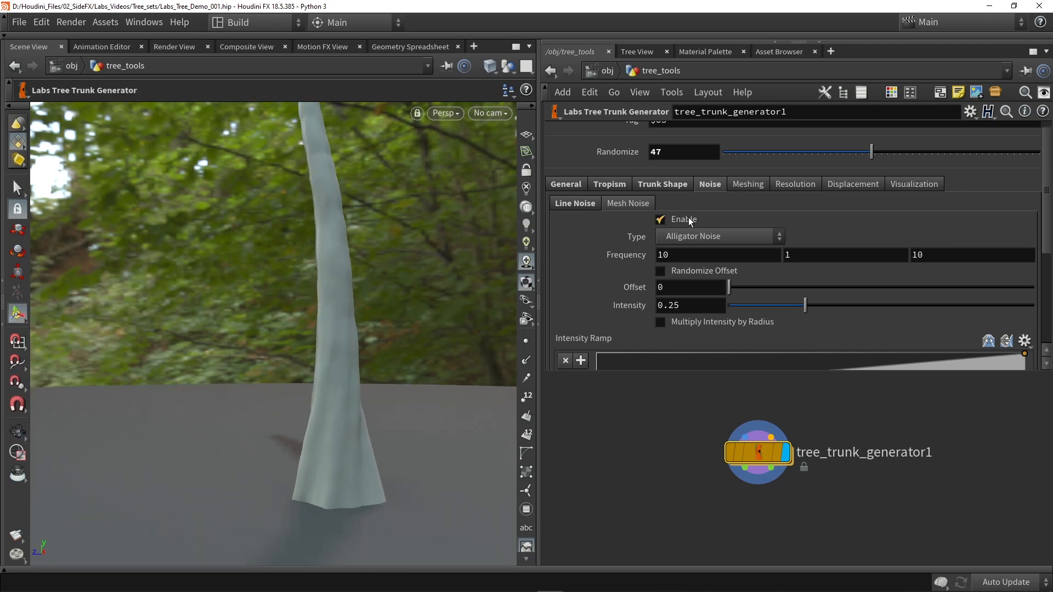
- Try out the trunk's Mesh Noise Intensity from a high value down to 0, and compare the surface from different angles
left_click_drag(805, 305, 1025, 307)
scroll(334, 249, "up", 2, "alt")
left_click_drag(334, 248, 296, 258)
left_click_drag(742, 308, 711, 308)
left_click_drag(411, 326, 298, 370, "alt")
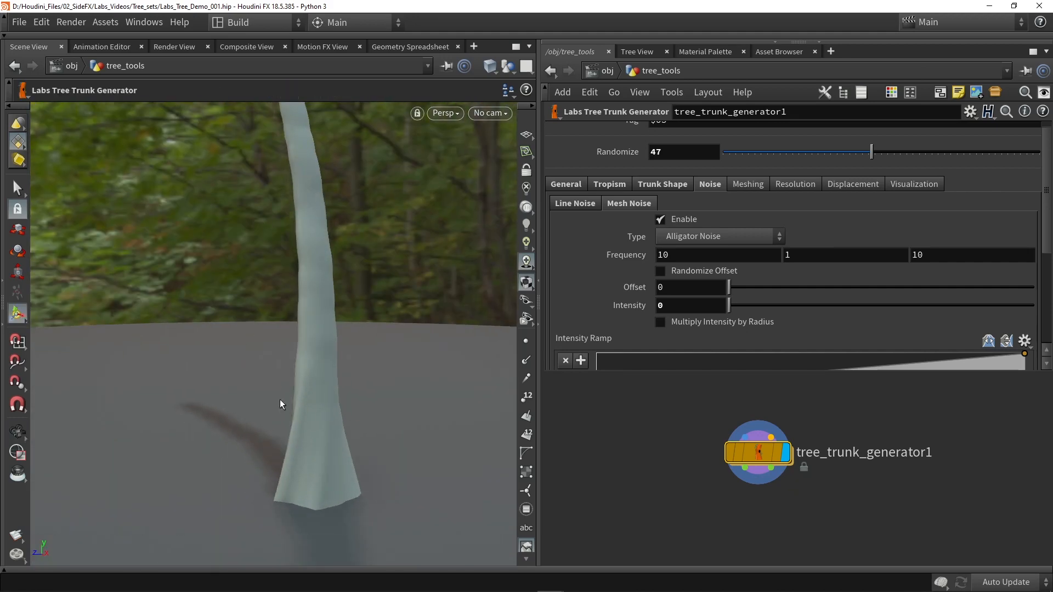
left_click_drag(331, 295, 445, 384, "alt")
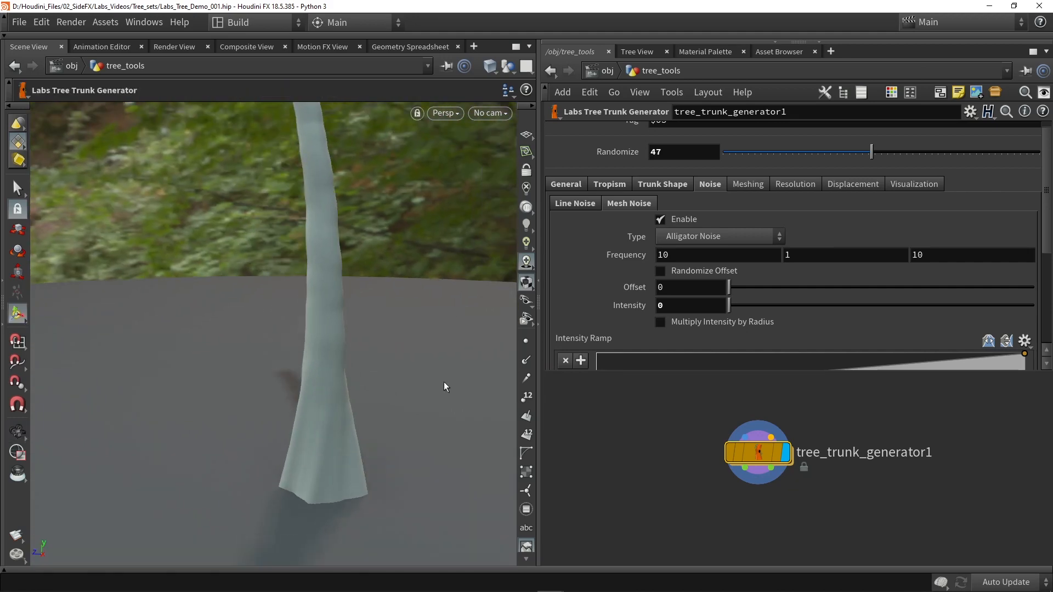
- Set the trunk's Mesh Noise Intensity to 0.222, and review the available noise types while keeping Alligator Noise
left_click_drag(741, 306, 767, 306)
left_click_drag(384, 340, 352, 308, "alt")
mouse_move(795, 305)
left_mouse_down()
mouse_move(809, 308)
mouse_move(797, 312)
left_mouse_up()
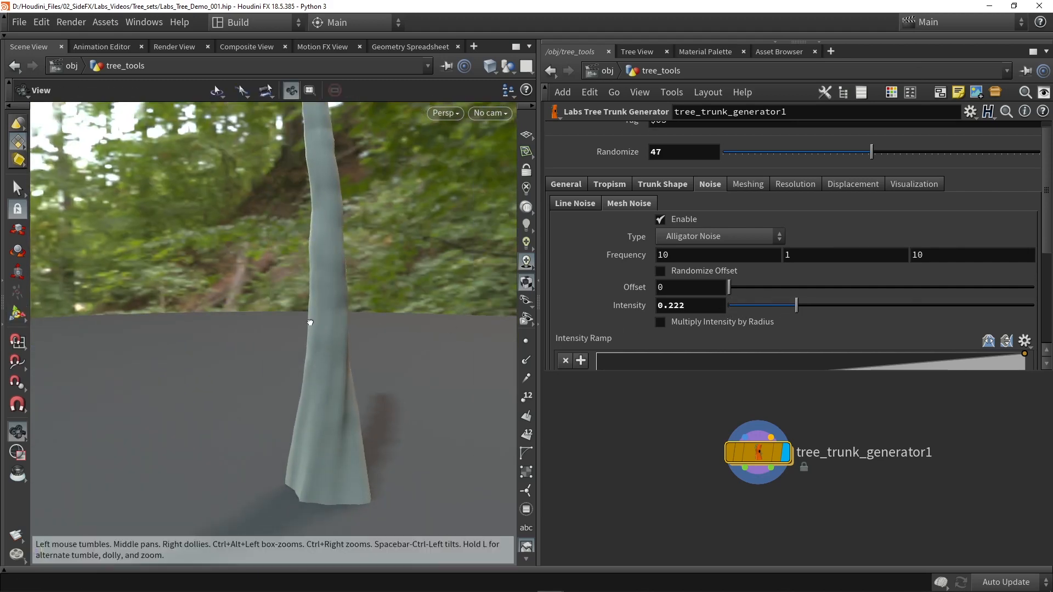
left_click_drag(310, 322, 472, 275, "alt")
left_click(663, 237)
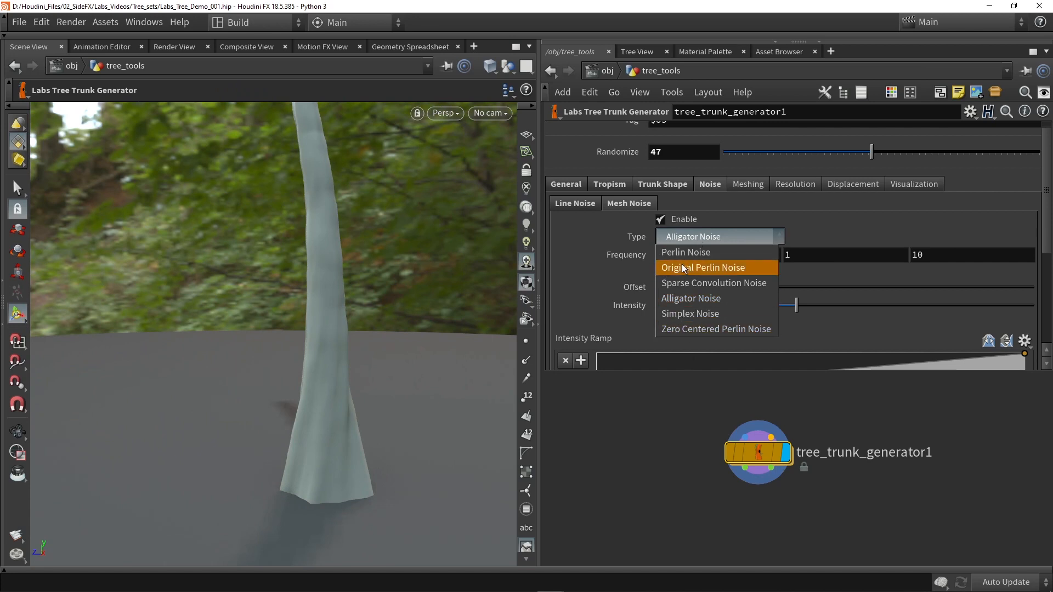
left_click(735, 234)
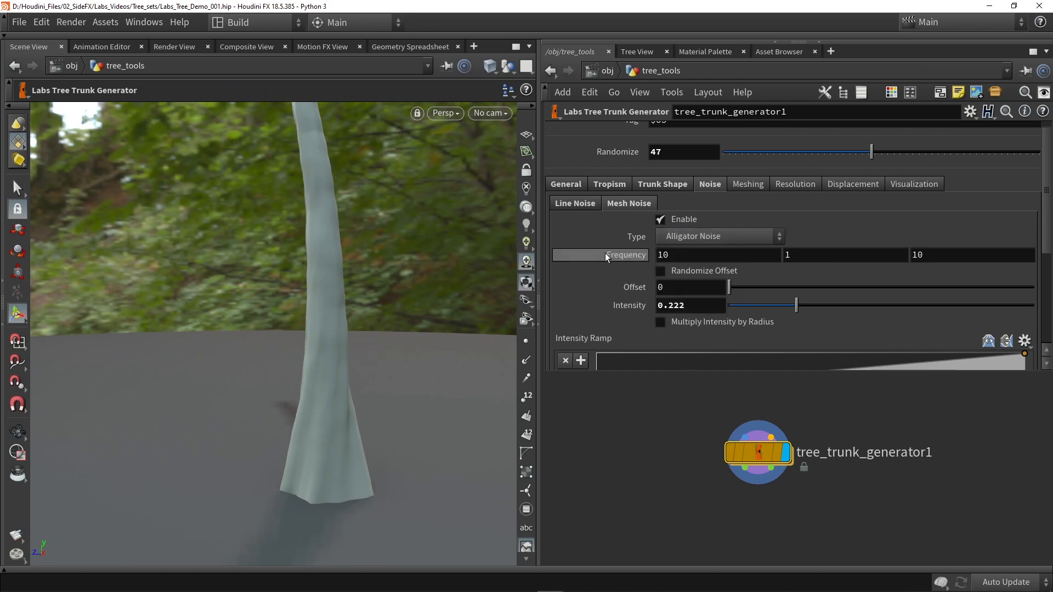
scroll(604, 253, "down", 3)
scroll(598, 244, "up", 3)
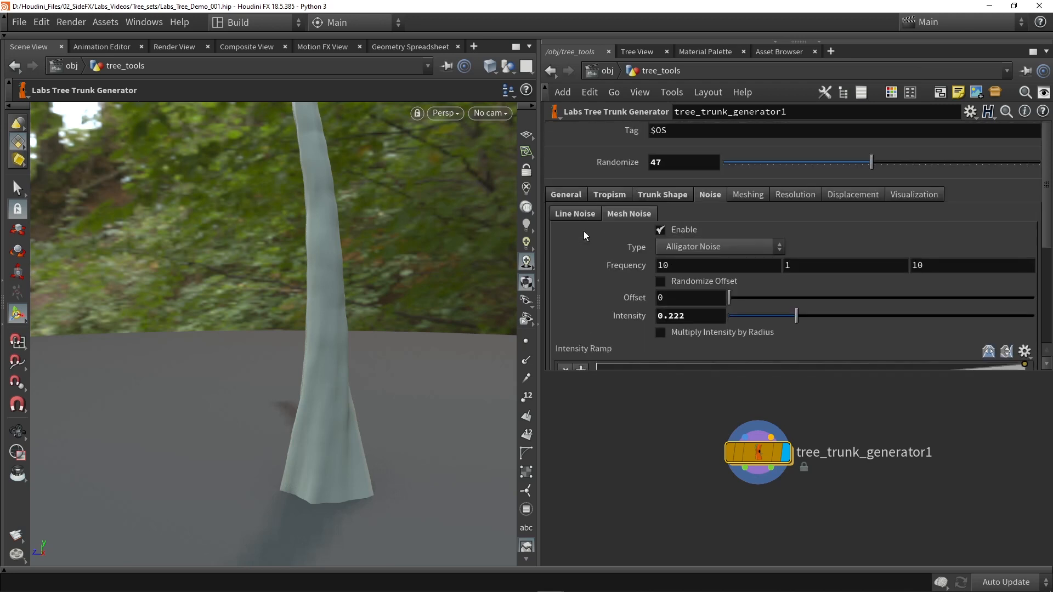
- Open the trunk's Meshing settings with the trunk's tip in view, and save the scene file
left_click(740, 200)
middle_click_drag(356, 188, 388, 393, "alt")
middle_click_drag(377, 268, 381, 355, "alt")
left_click_drag(324, 298, 360, 365, "alt")
scroll(285, 265, "up", 3)
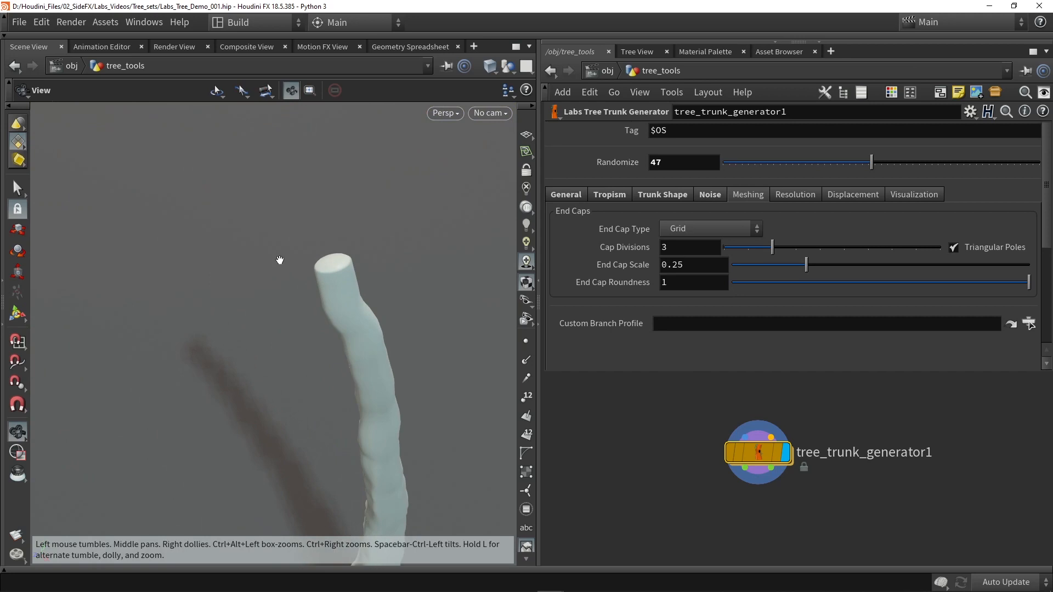
key("Return")
key("ctrl+s")
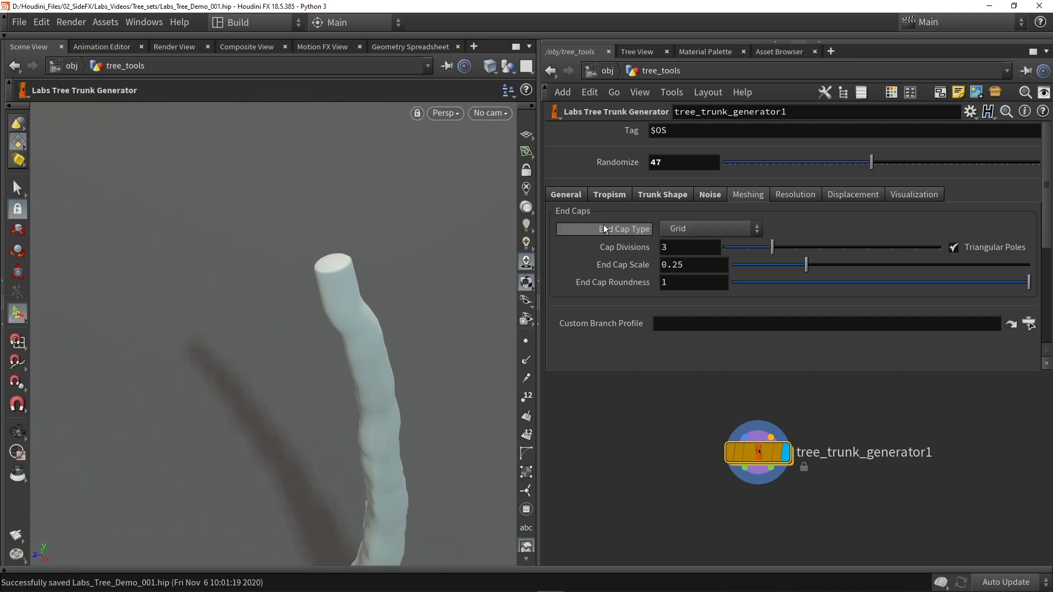
- Try the End Cap Type None on the trunk's tip, and set it back to Grid
key("w")
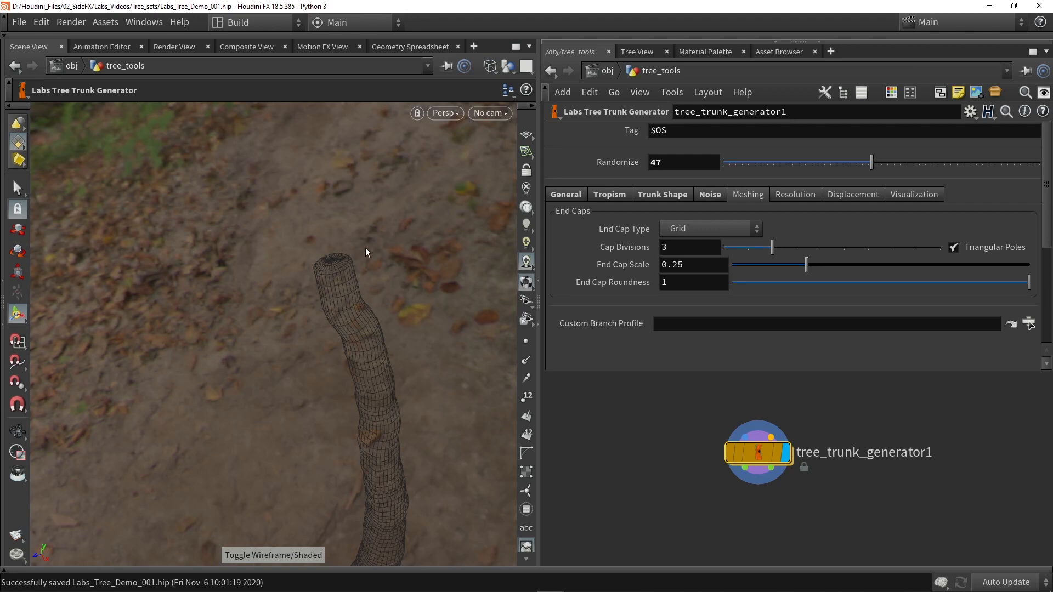
left_click(718, 230)
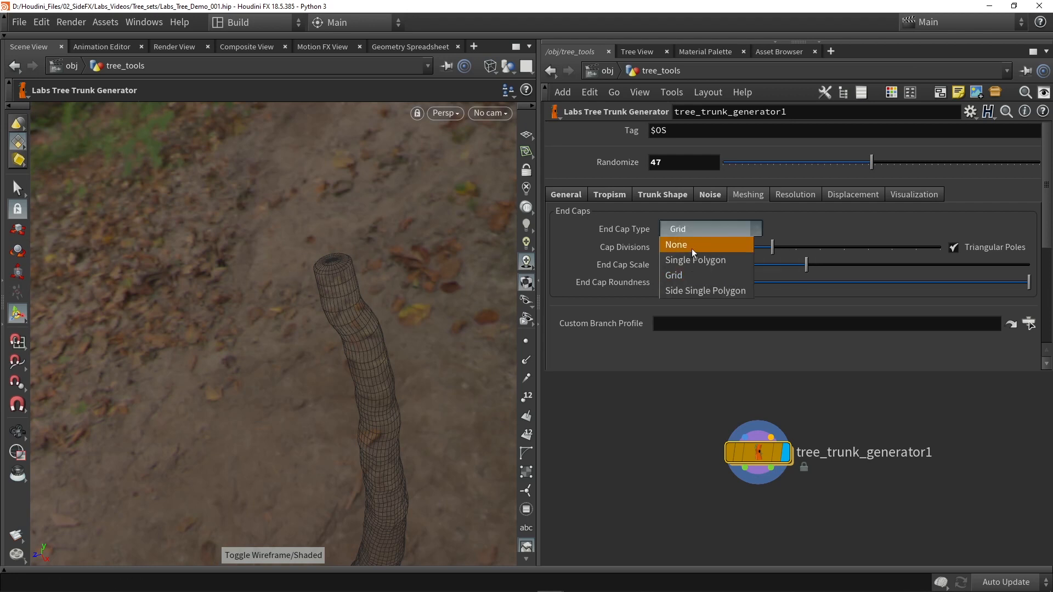
left_click(683, 246)
key("w")
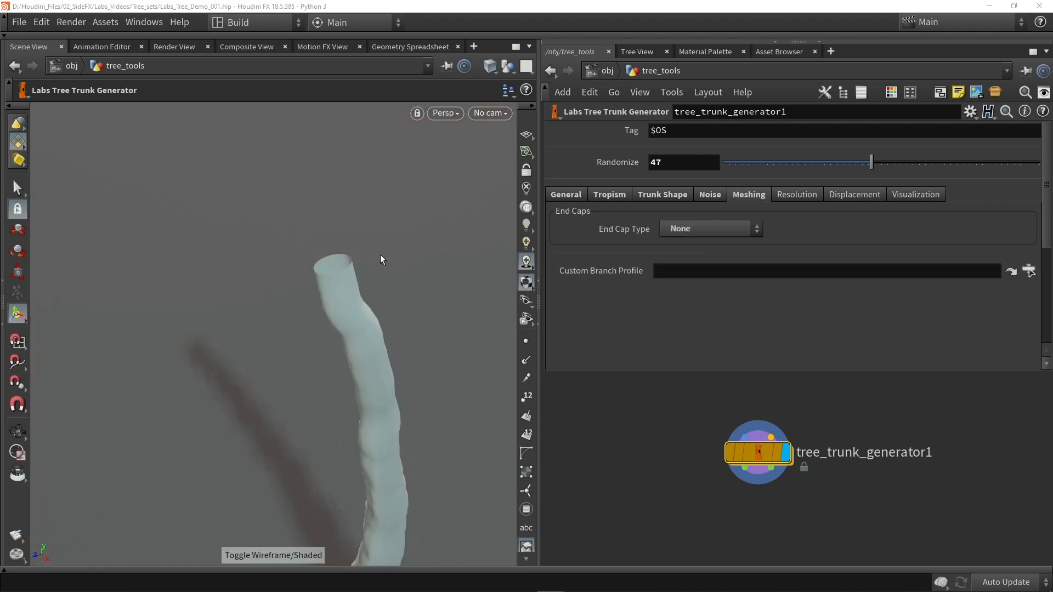
left_click(683, 227)
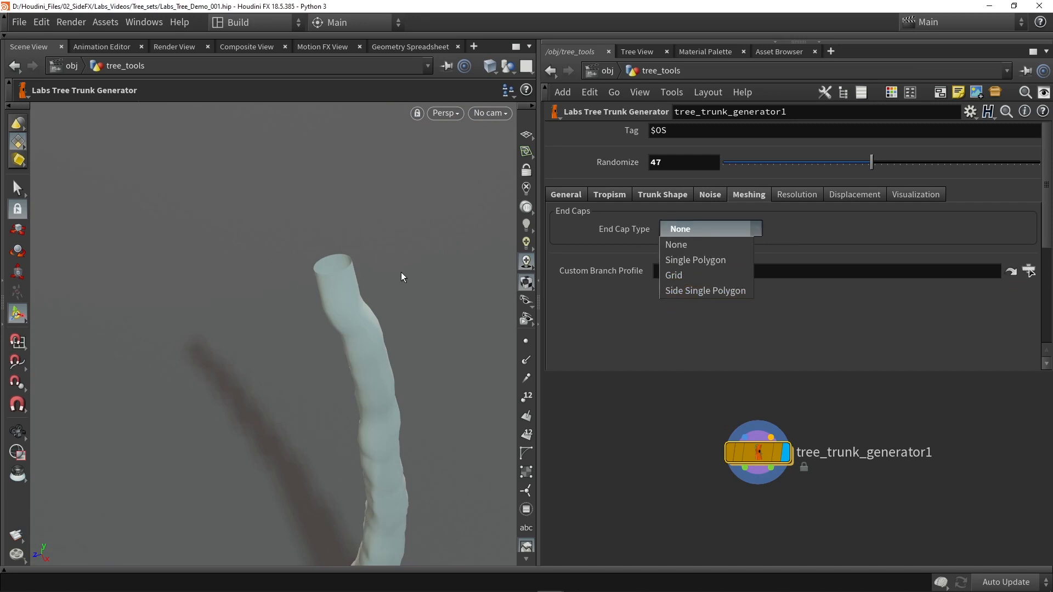
left_click(670, 276)
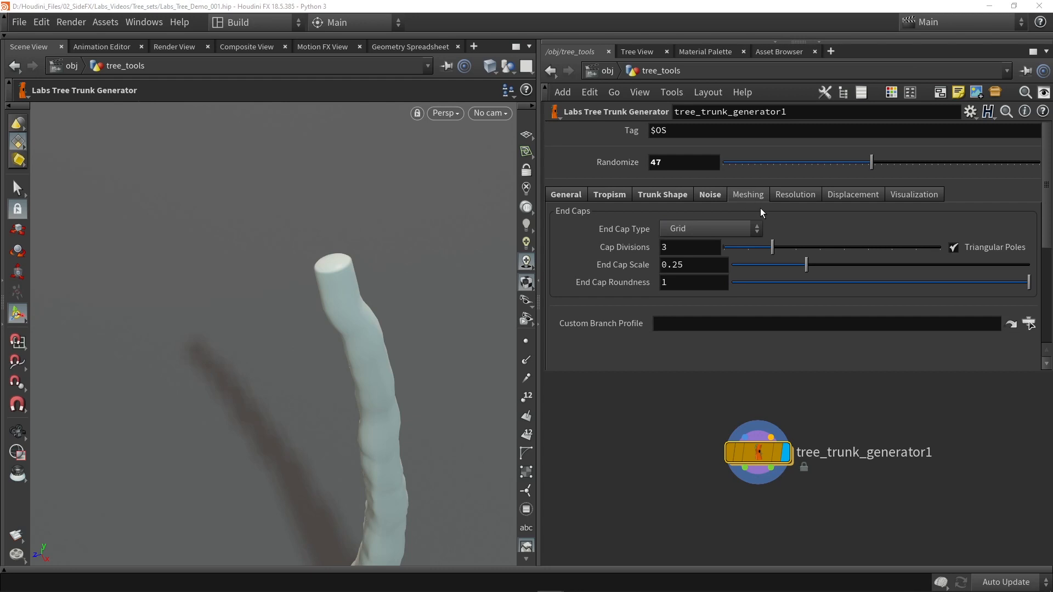
- Try a lower mesh Resolution on the trunk in wireframe display, and undo the change
left_click(795, 195)
key("Escape")
left_click_drag(432, 307, 376, 334)
scroll(376, 333, "down", 2)
scroll(369, 353, "up", 4)
key("shift+w")
scroll(368, 338, "down", 2)
left_click_drag(369, 338, 367, 333)
mouse_move(763, 215)
left_mouse_down()
mouse_move(862, 214)
mouse_move(745, 215)
left_mouse_up()
key("ctrl+z")
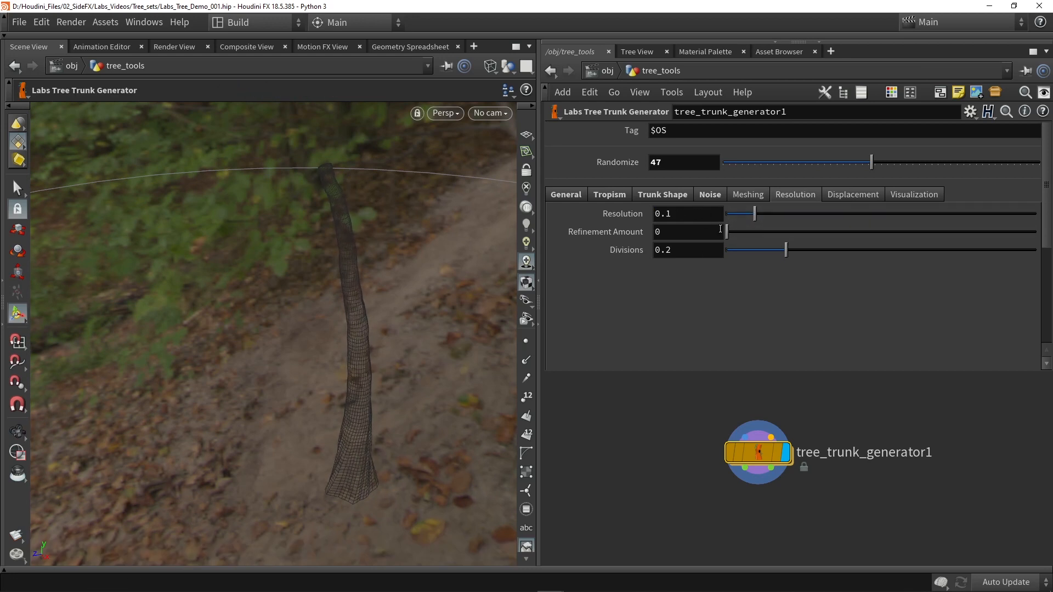
- Try out the trunk's Refinement Amount at 0.06 and 0.208, checking the mesh density around the base
left_click_drag(731, 232, 749, 233)
key("Escape")
right_click_drag(365, 416, 367, 455)
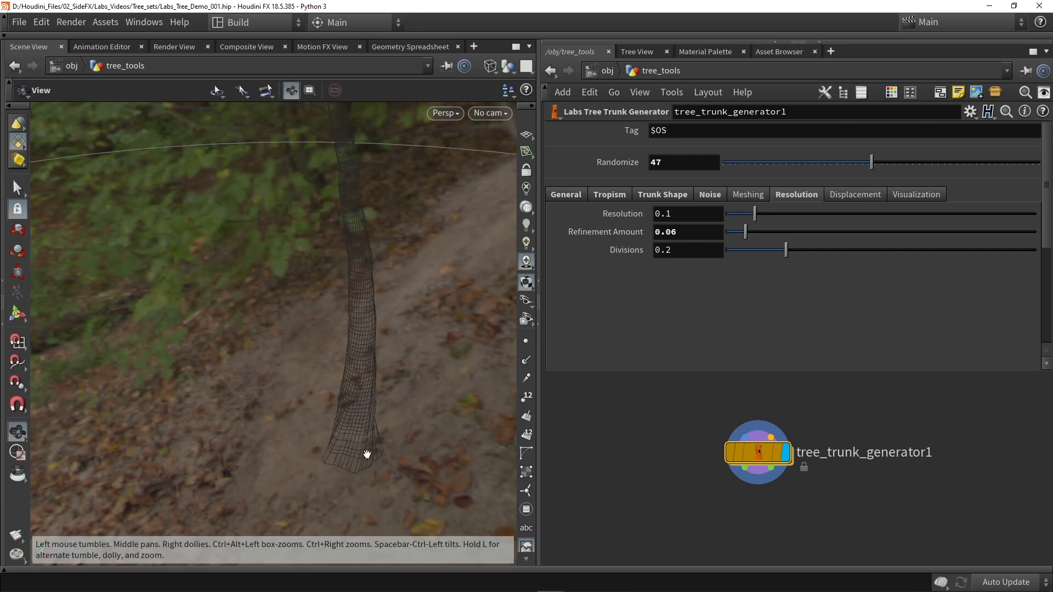
left_click_drag(367, 454, 372, 446)
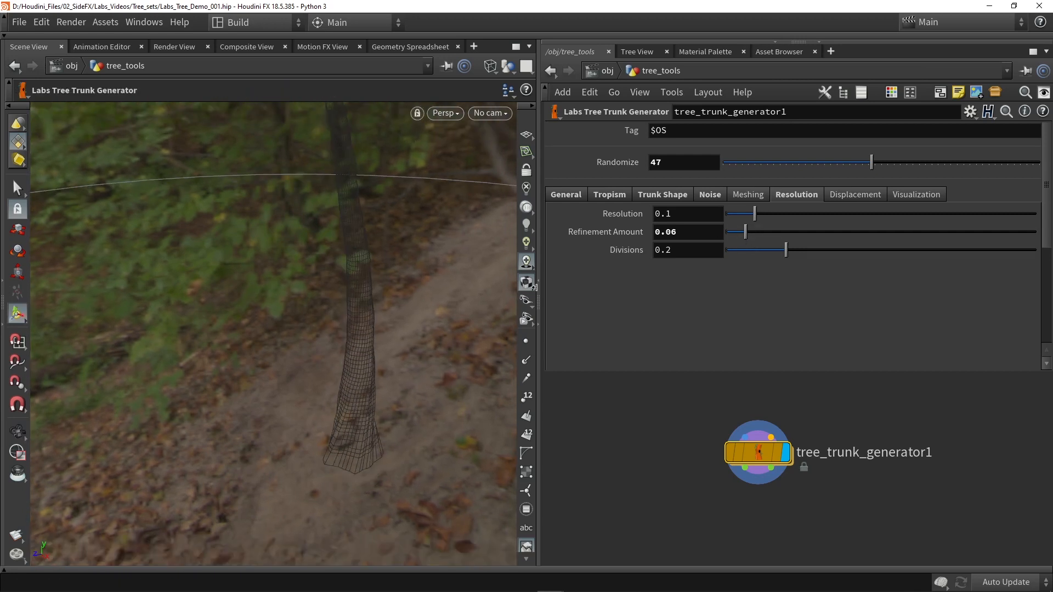
left_click_drag(746, 233, 740, 237)
left_click_drag(357, 417, 325, 455, "alt")
left_click_drag(738, 235, 792, 237)
- Try a Divisions value of 0.254 on the shaded trunk with mesh lines shown, and reset Refinement Amount to 0 and Divisions to 0.2
mouse_move(432, 251)
left_mouse_down("alt")
mouse_move(399, 238)
mouse_move(376, 301)
mouse_move(383, 192)
mouse_move(371, 310)
left_mouse_up("alt")
key("w")
key("w")
right_click_drag(371, 310, 385, 378, "alt")
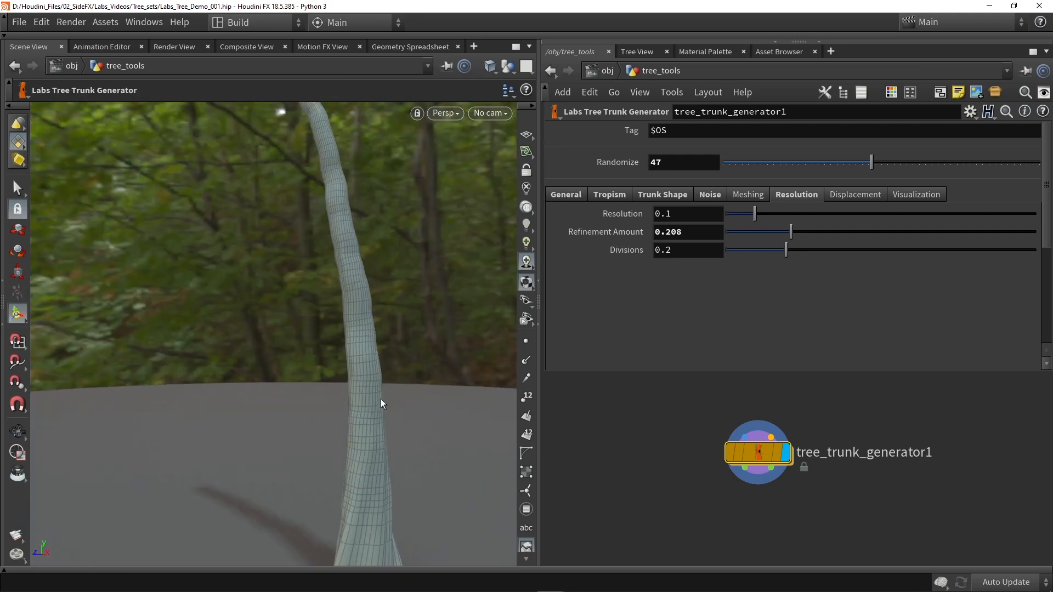
left_click_drag(320, 147, 330, 174, "alt")
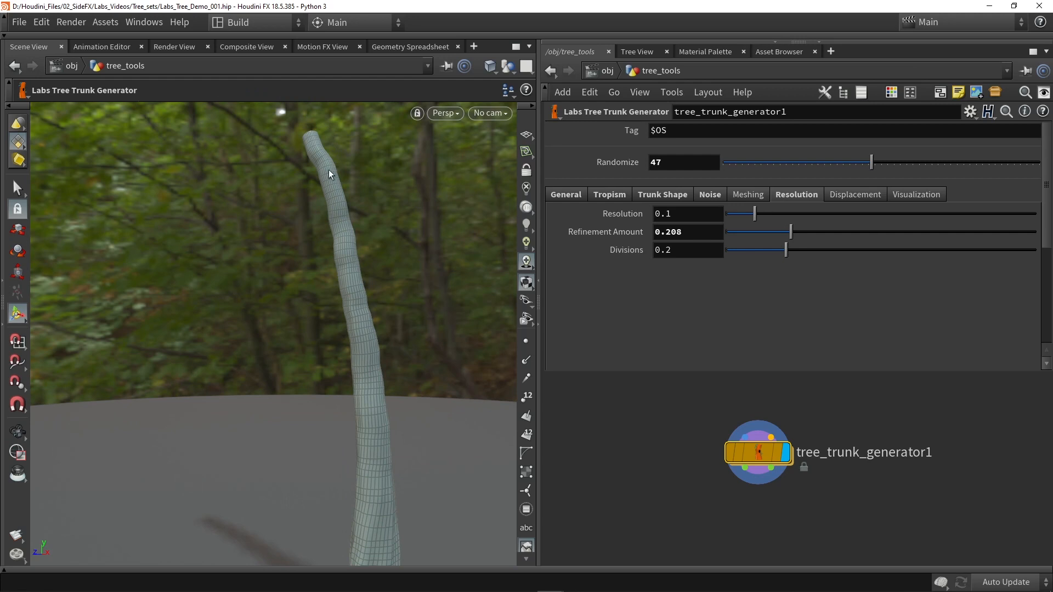
left_click_drag(371, 334, 372, 336, "alt")
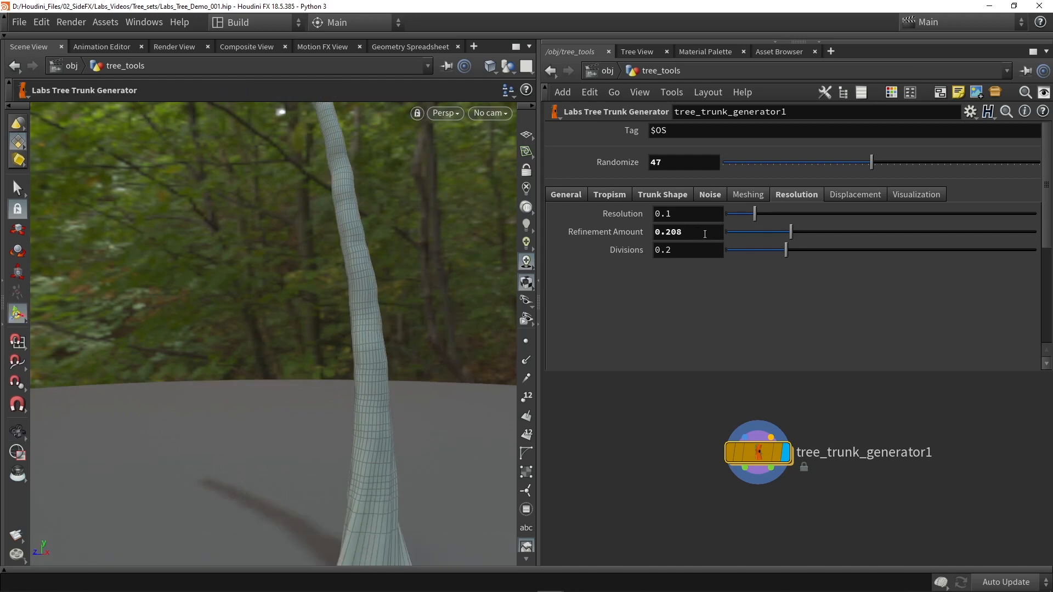
mouse_move(787, 251)
left_mouse_down()
mouse_move(740, 252)
mouse_move(837, 254)
mouse_move(764, 256)
mouse_move(803, 255)
mouse_move(788, 254)
left_mouse_up()
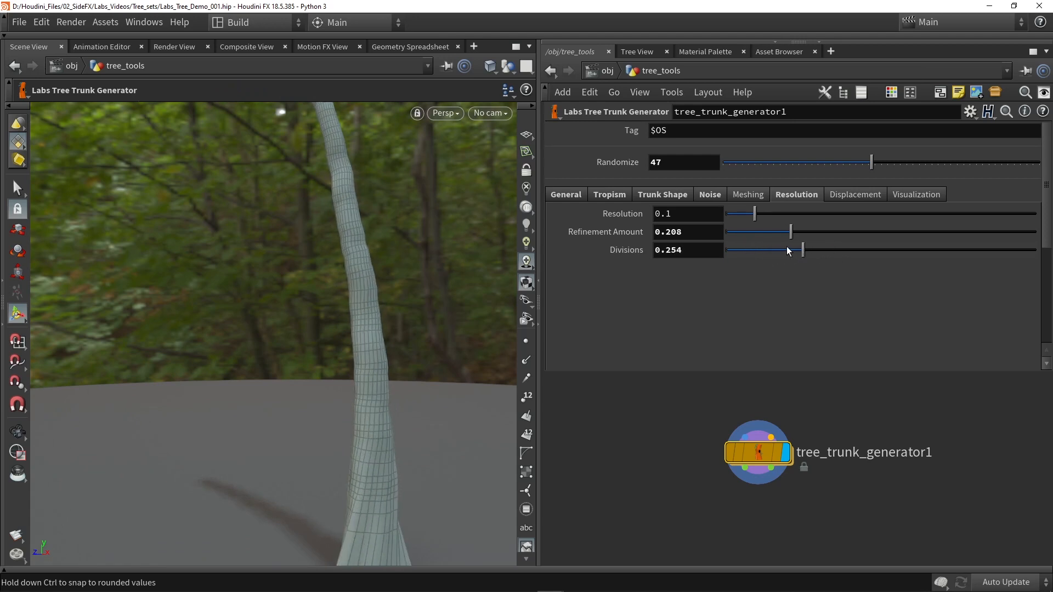
middle_click(681, 231, "ctrl")
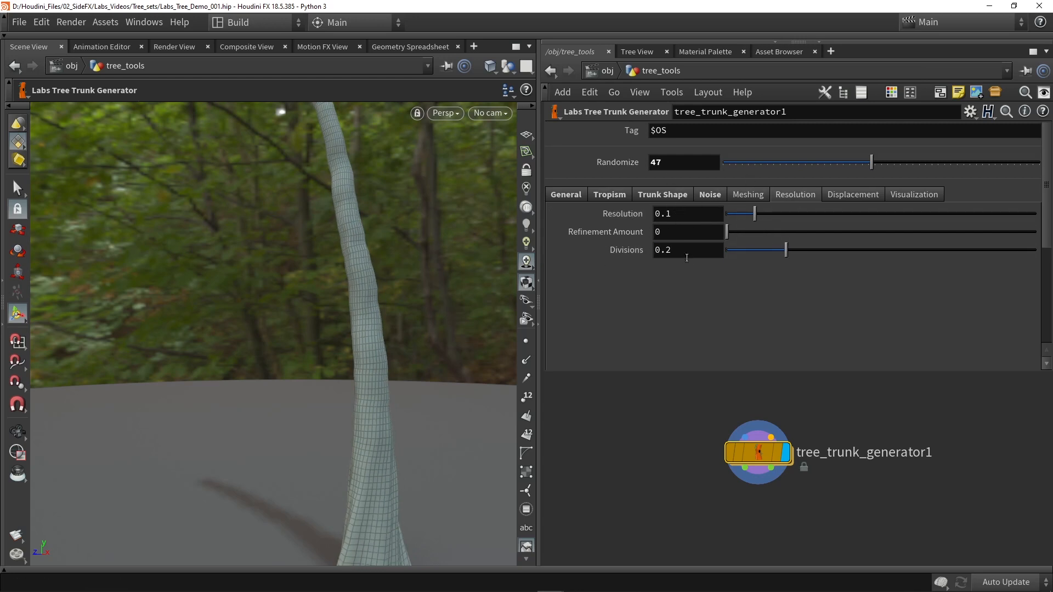
- Try enabling Displacement on the trunk to review its options, disable it again, and look at the Visualization settings
left_click(847, 201)
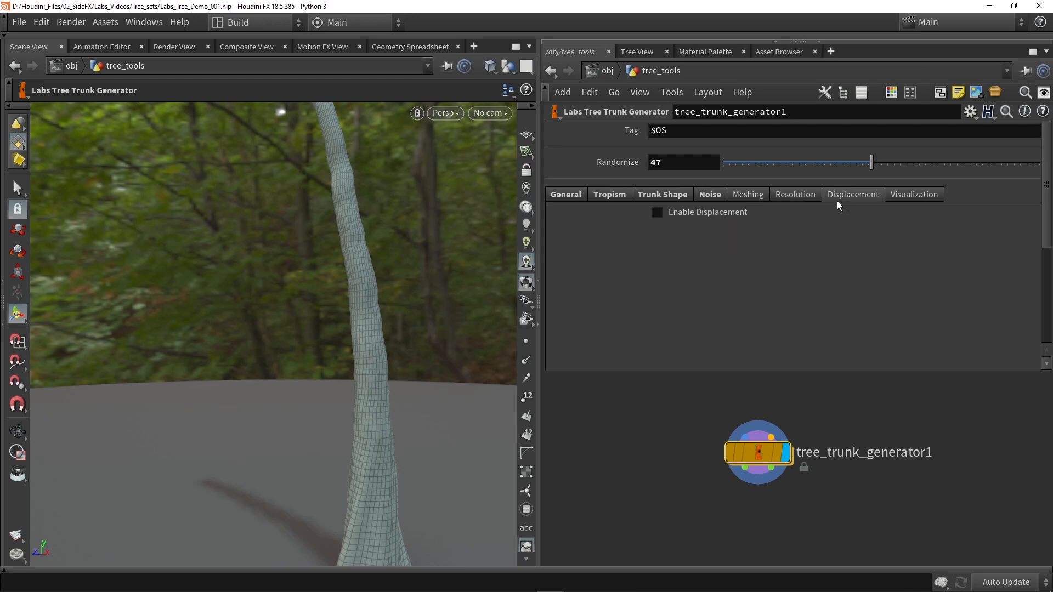
key("Escape")
scroll(376, 335, "down", 5)
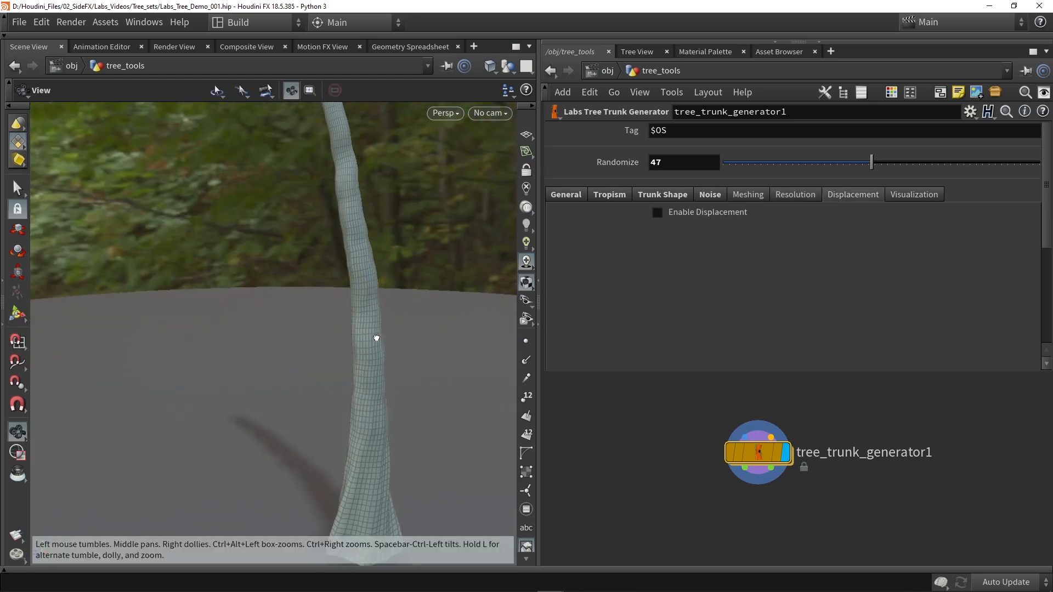
key("Return")
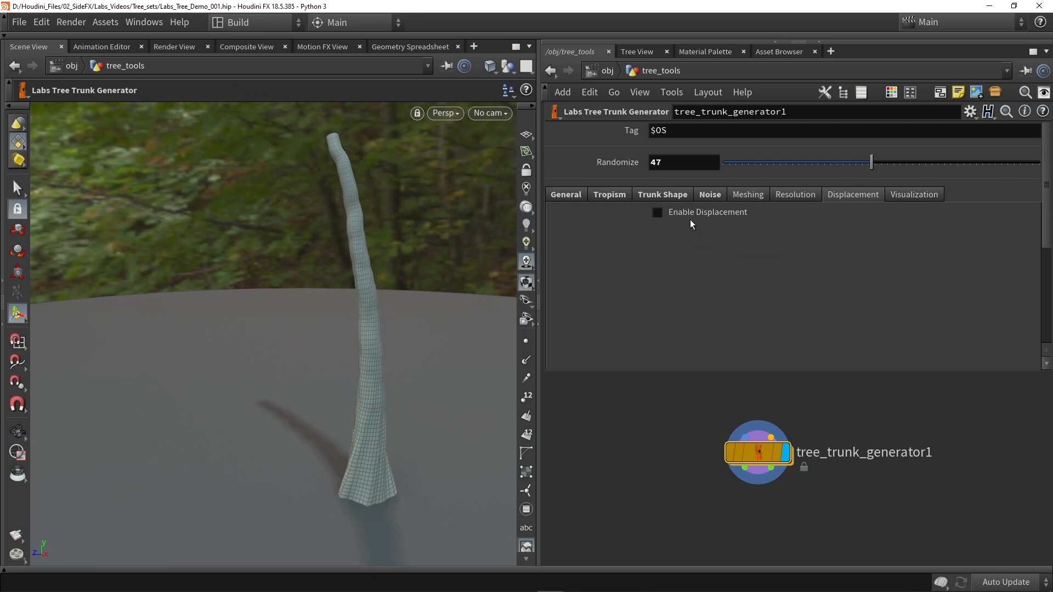
left_click(690, 218)
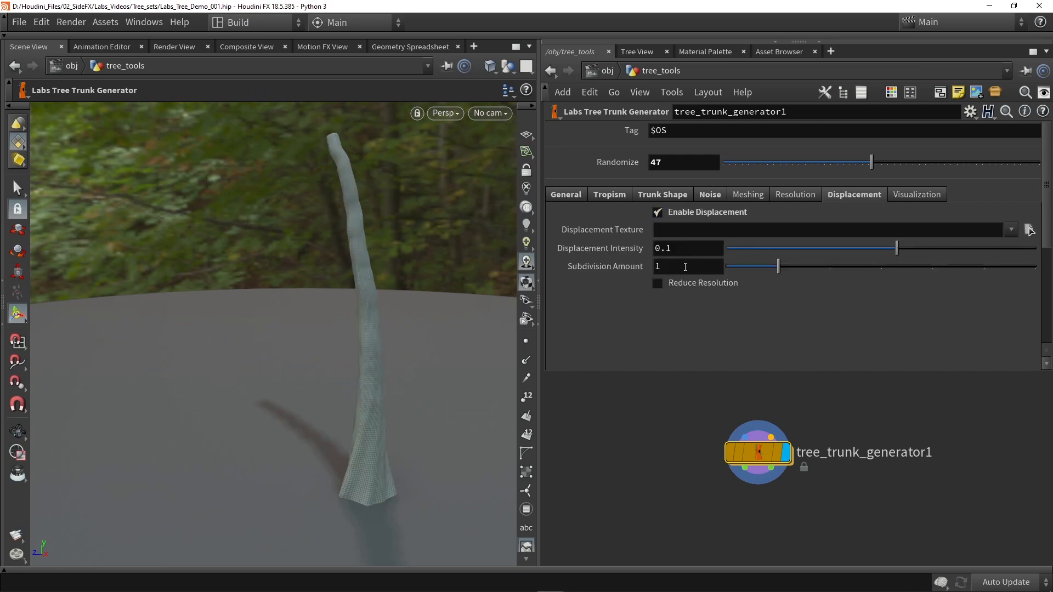
key("space")
scroll(435, 334, "up", 3)
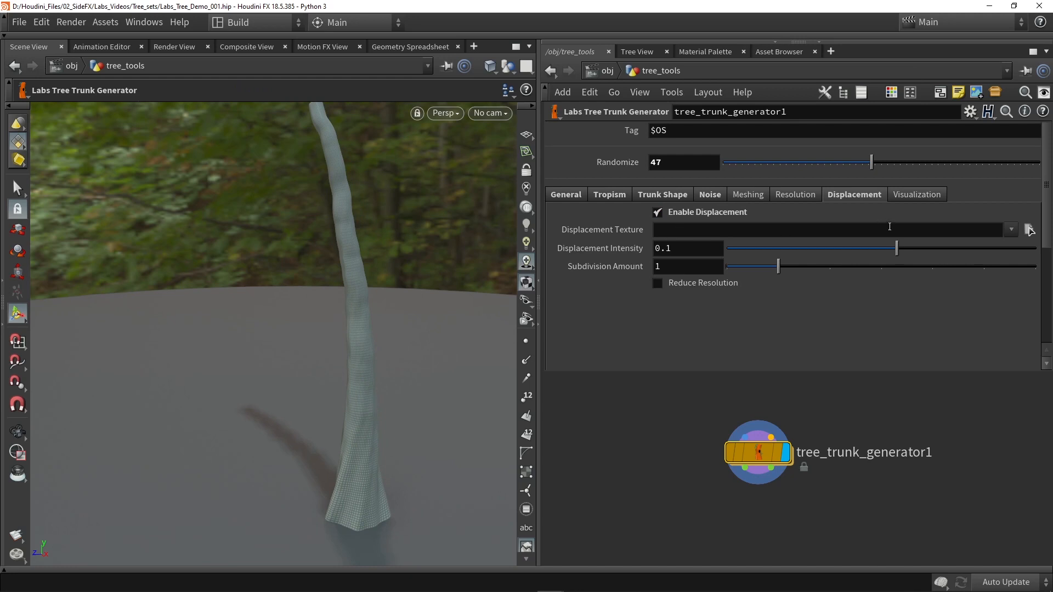
key("space")
scroll(364, 312, "down", 2)
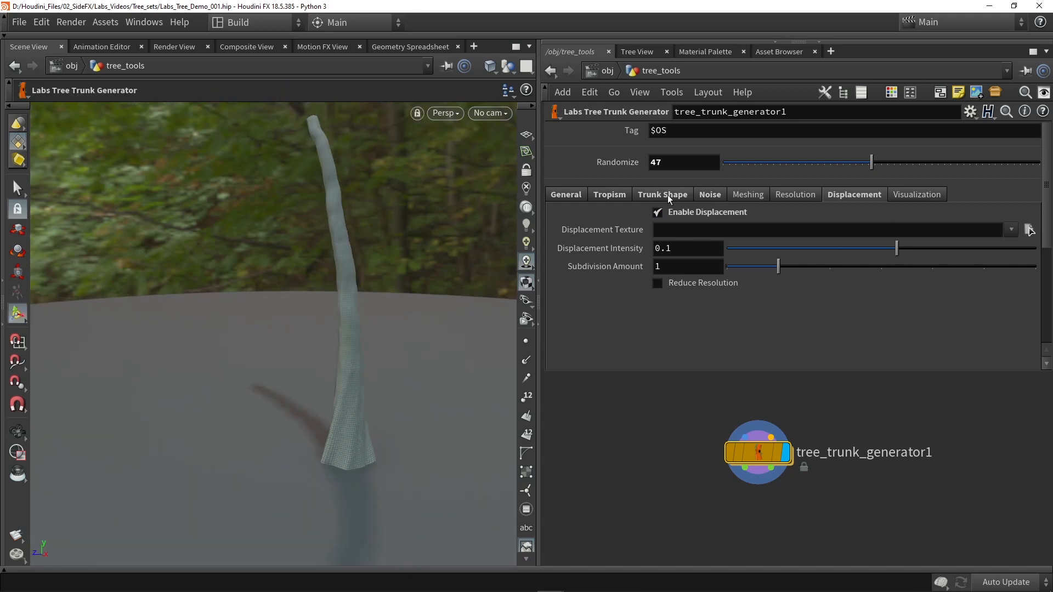
left_click(693, 211)
left_click(920, 196)
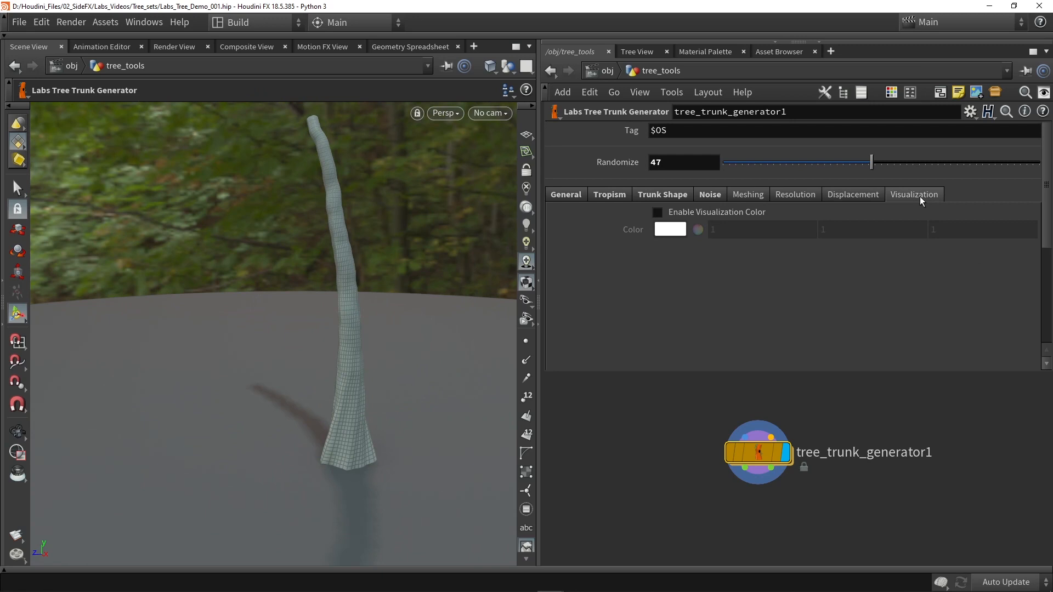
- Add a Labs Tree Controller node and connect its output to the second input of tree_trunk_generator1
left_click(566, 195)
key("h")
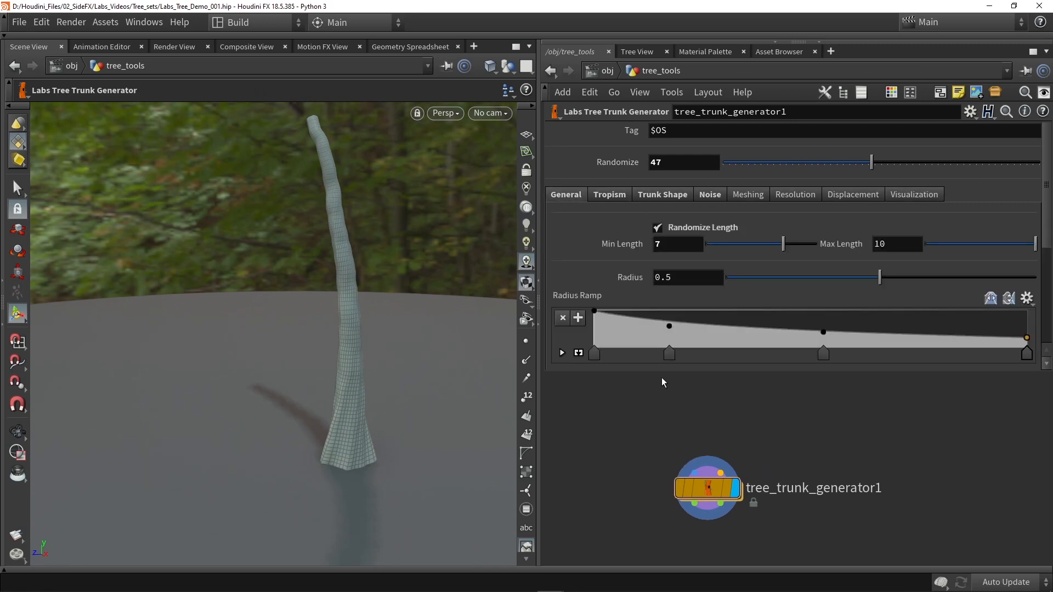
key("Tab")
type("c")
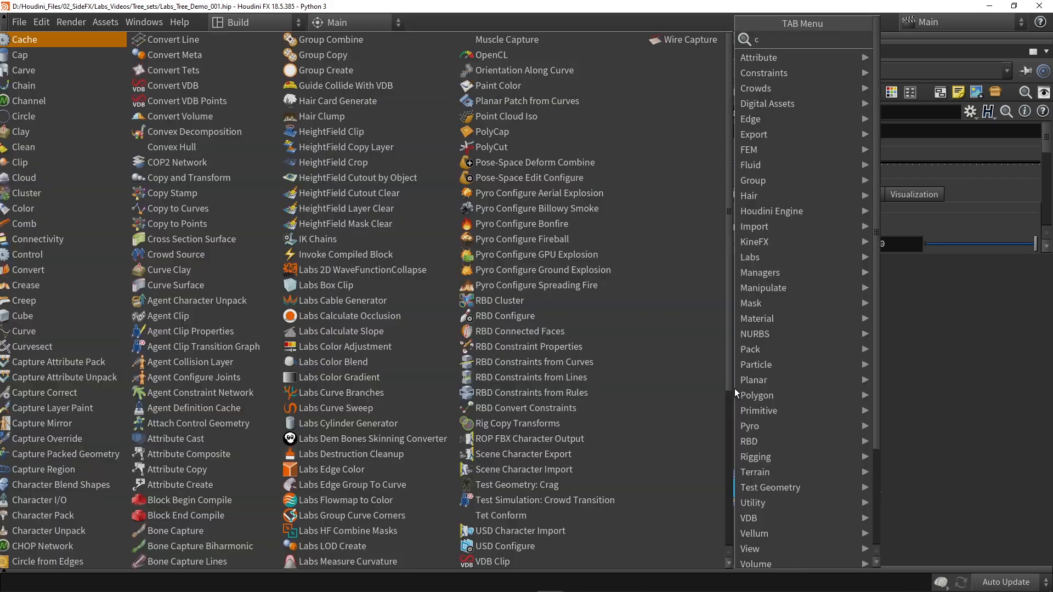
type("ontroller")
key("Return")
key("Return")
left_click_drag(724, 361, 724, 504)
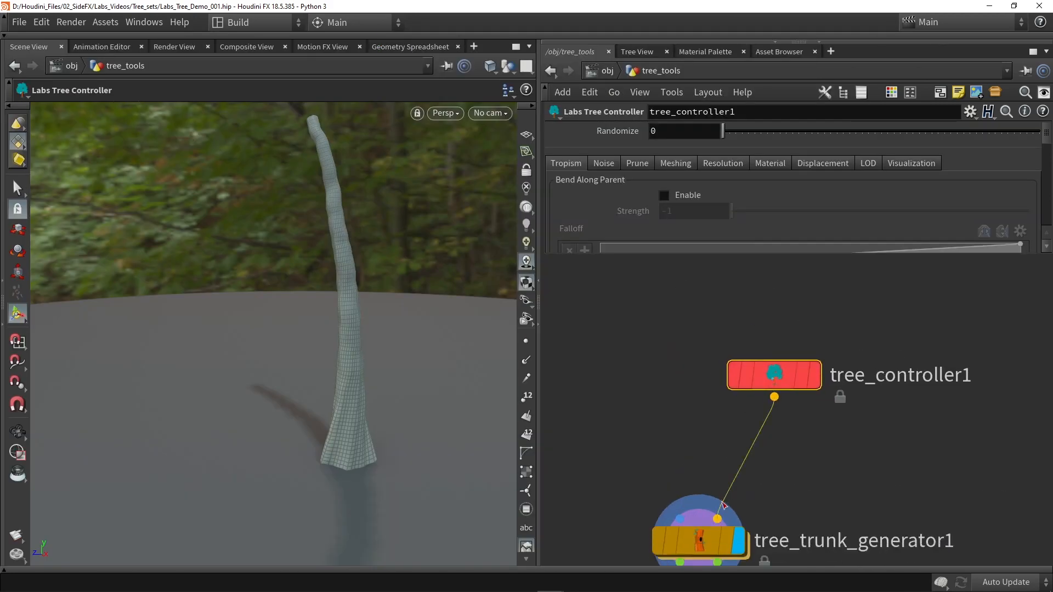
- Tidy up the network so that tree_controller1 sits directly above tree_trunk_generator1
left_click_drag(706, 541, 677, 474)
middle_click_drag(821, 436, 771, 361)
scroll(838, 413, "down", 4)
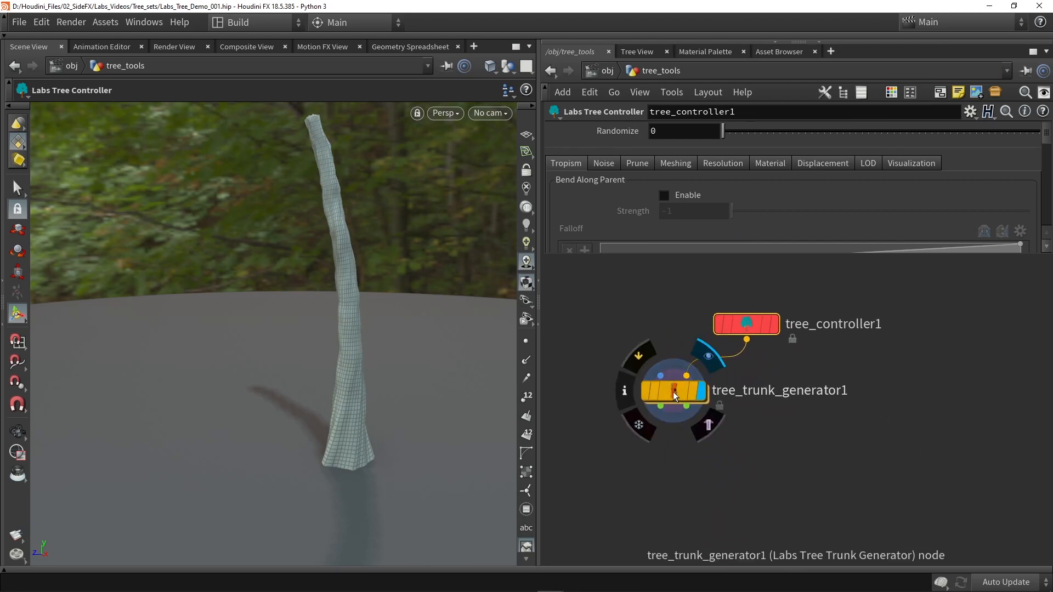
middle_click_drag(683, 479, 683, 448)
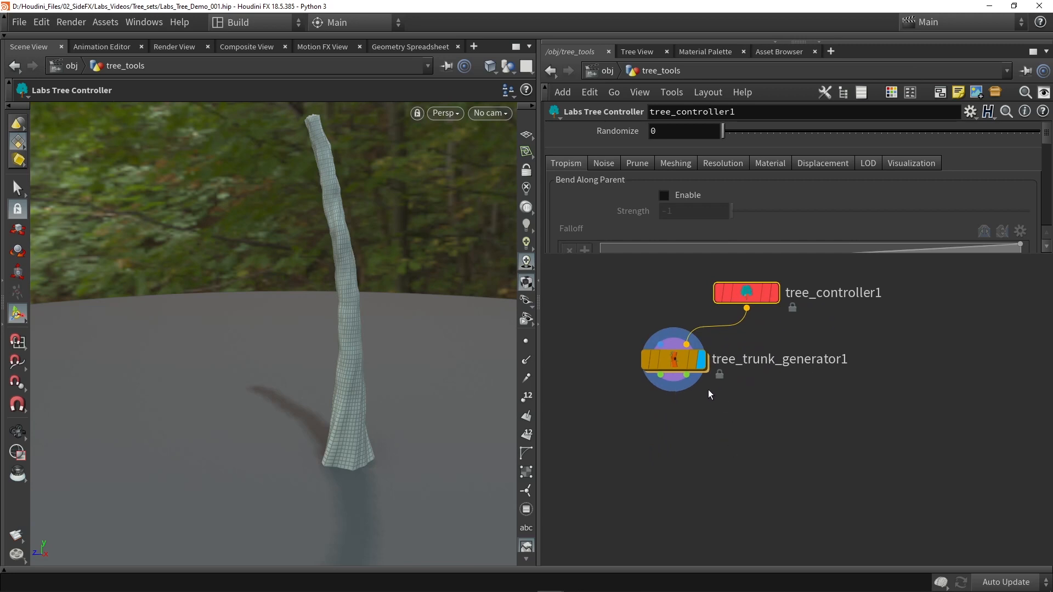
key("l")
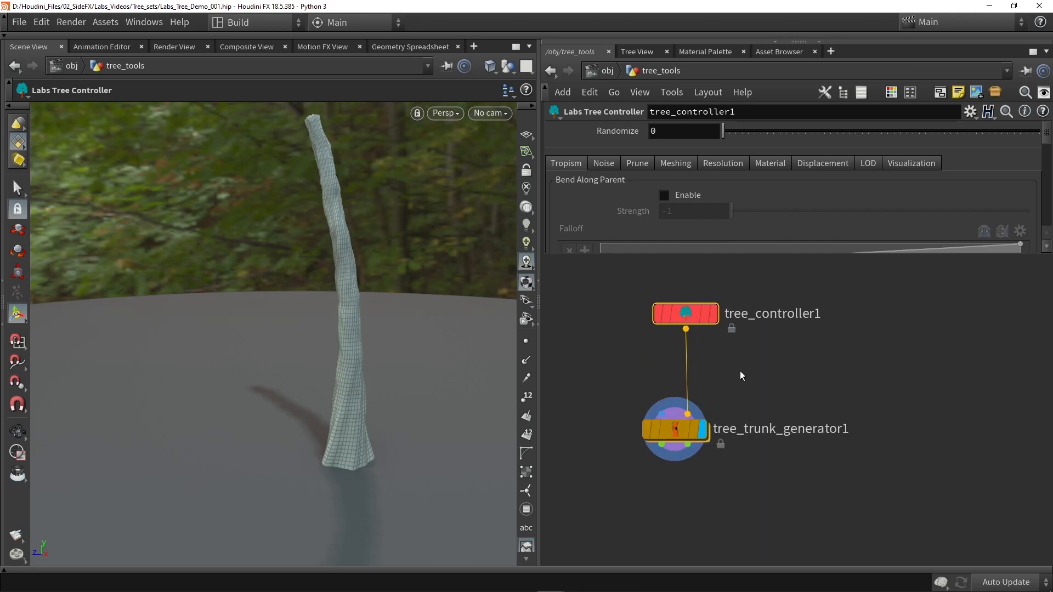
mouse_move(696, 319)
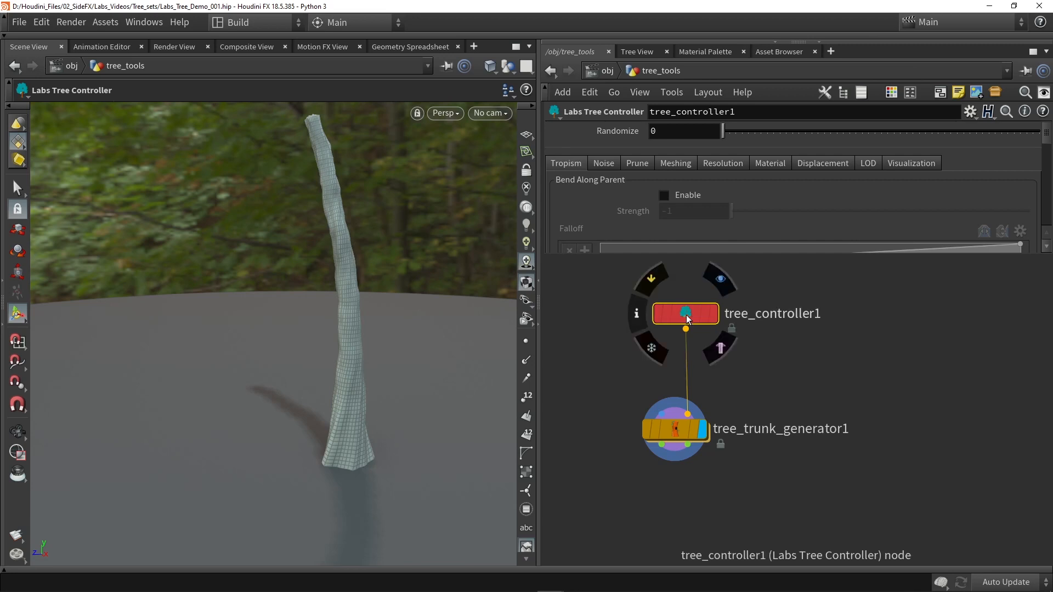
- Enlarge the parameter area and review the Noise, Prune, Meshing and Resolution settings of tree_controller1
left_click_drag(590, 257, 620, 346)
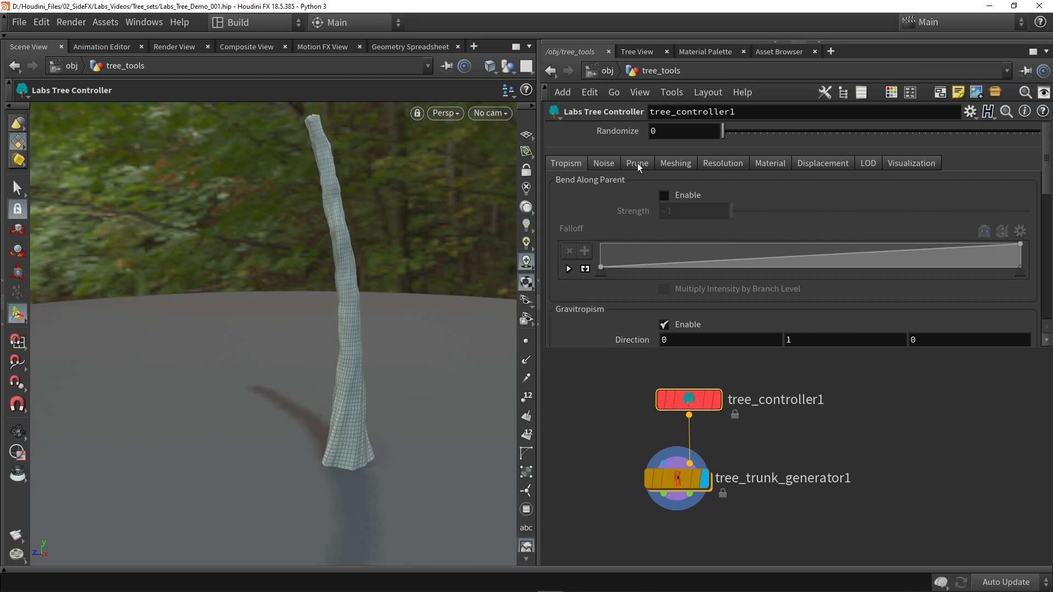
left_click(604, 164)
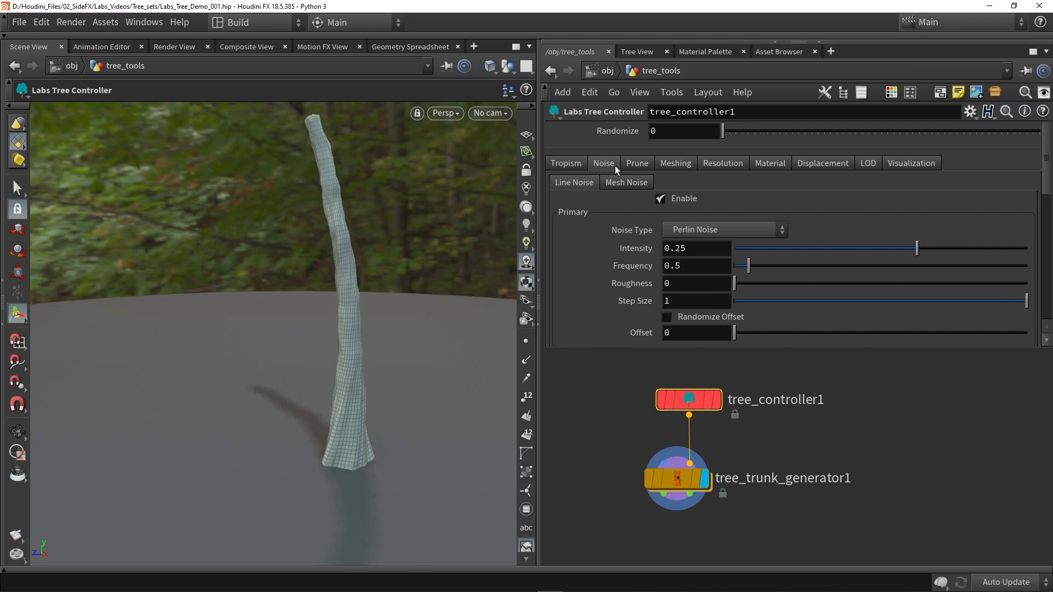
left_click(645, 168)
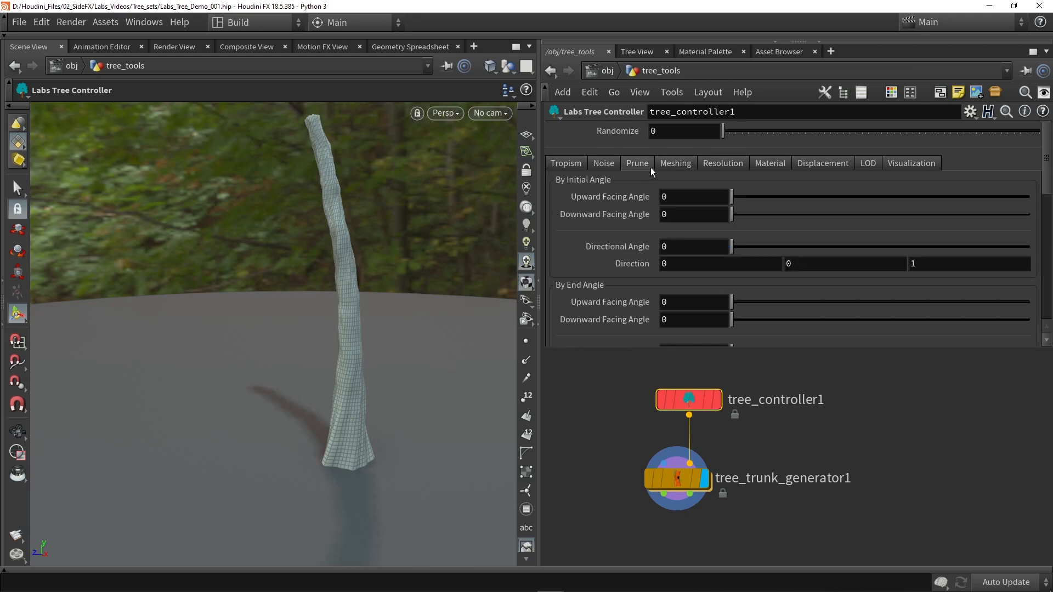
left_click(690, 165)
left_click(723, 164)
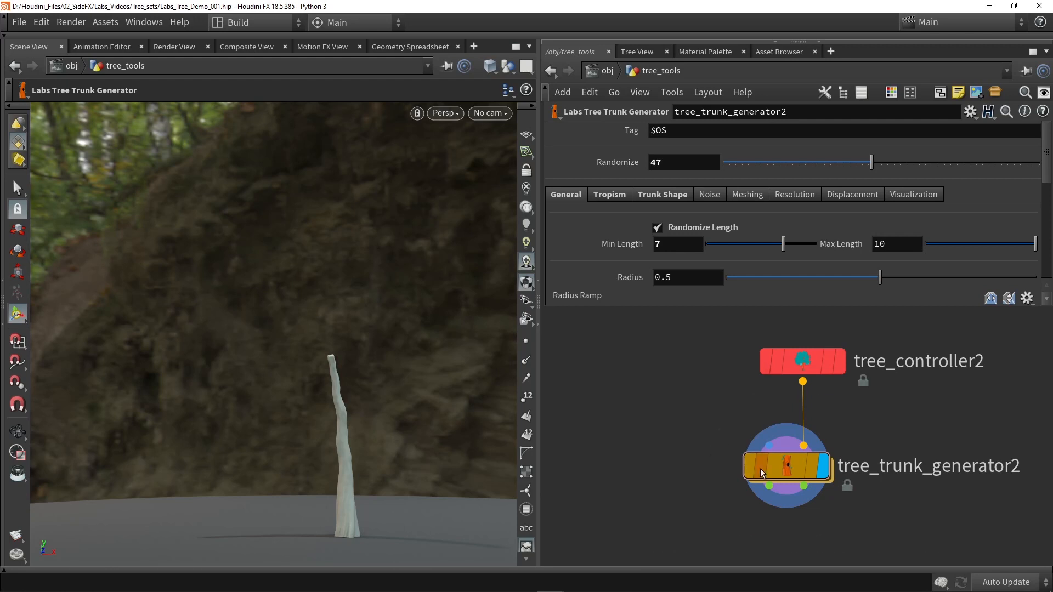
- Add a Draw Curve node and connect it to the Drawn Curve input of tree_trunk_generator2
mouse_move(770, 447)
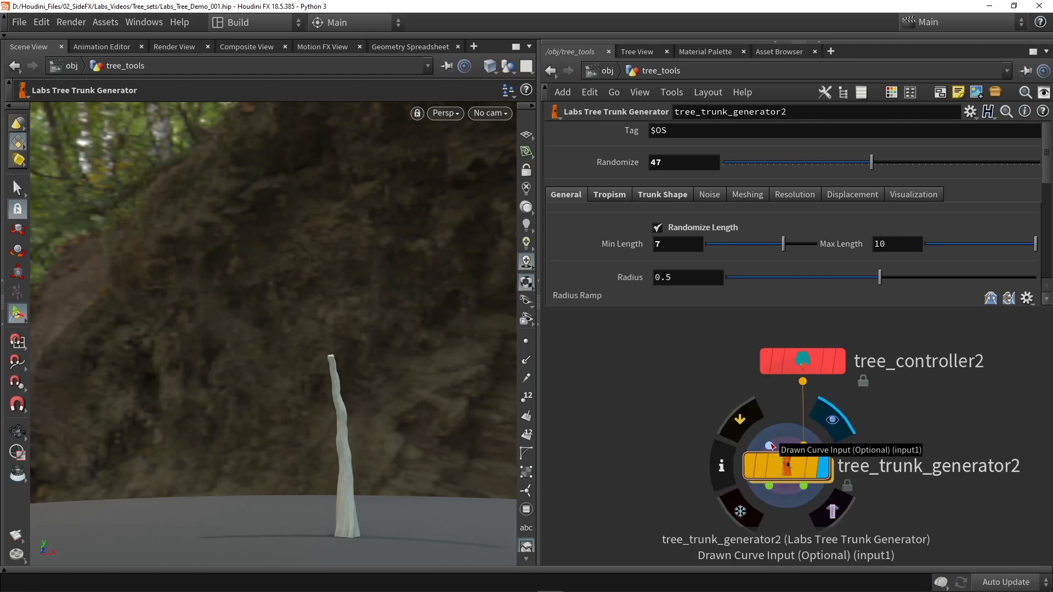
key("Tab")
type("draw")
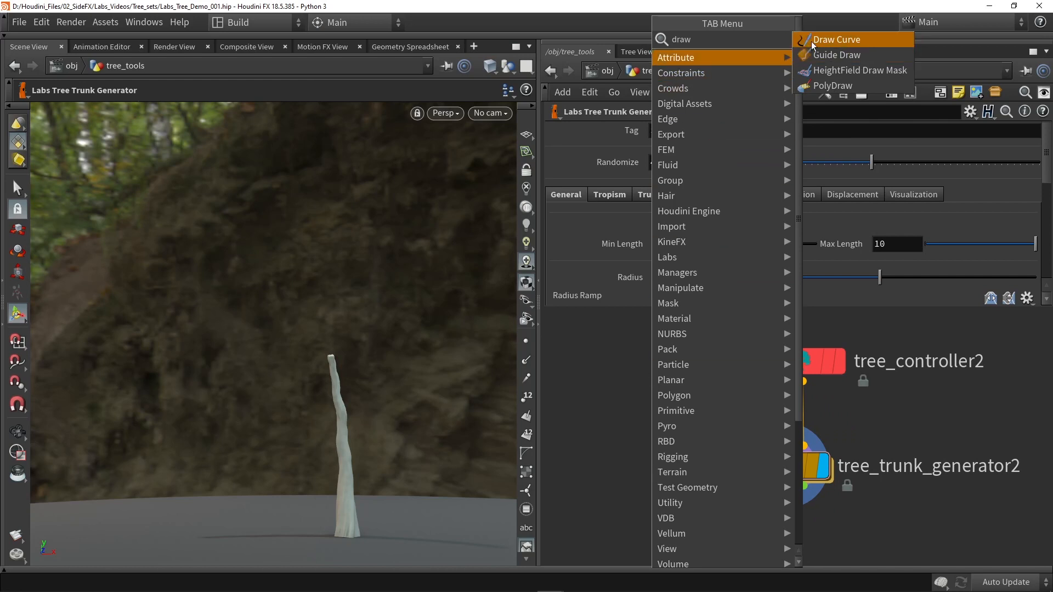
left_click(835, 39)
left_click(648, 360)
left_click(647, 382)
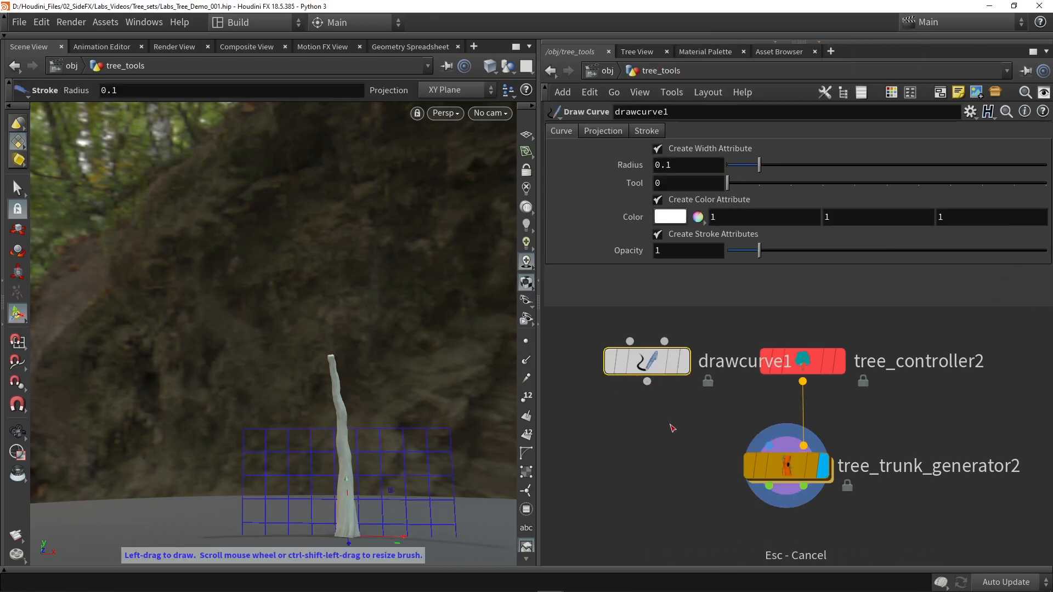
left_click(788, 464)
left_click(653, 363)
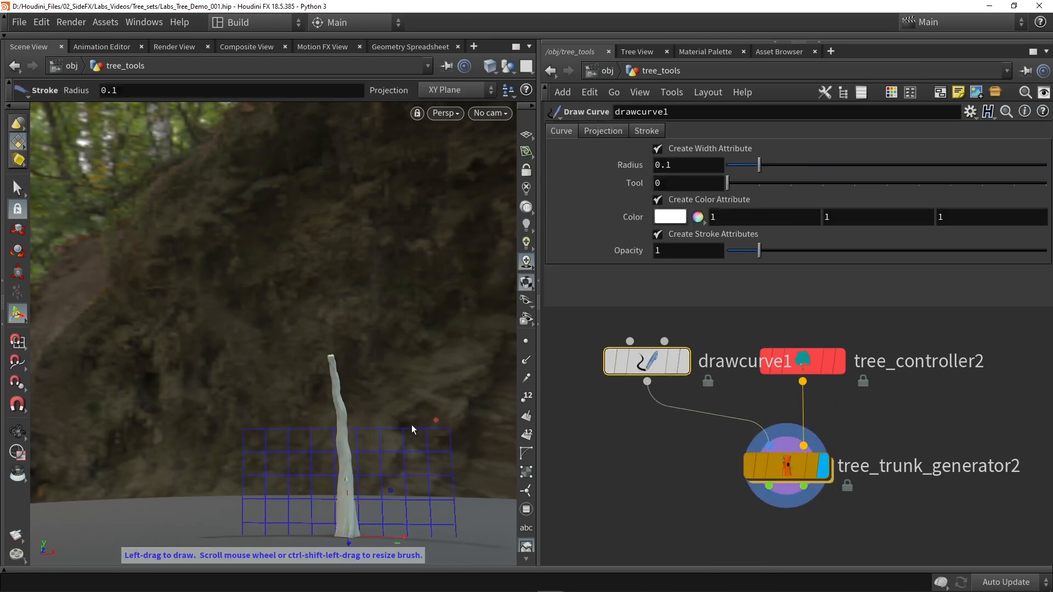
- Draw a stroke that bows to one side from the trunk's base up past its tip
left_click_drag(411, 429, 388, 454, "alt")
middle_click_drag(388, 453, 380, 374, "alt")
right_click_drag(379, 375, 380, 335, "alt")
middle_click_drag(380, 336, 380, 417, "alt")
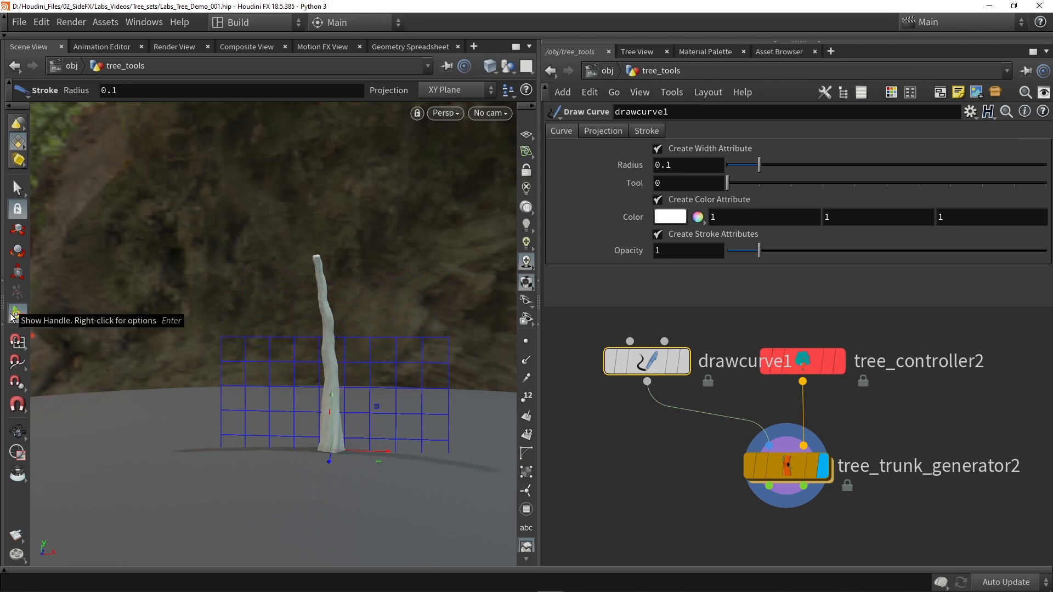
mouse_move(312, 444)
left_mouse_down()
mouse_move(268, 240)
mouse_move(328, 180)
left_mouse_up()
mouse_move(332, 250)
left_mouse_down("alt")
mouse_move(271, 256)
mouse_move(367, 258)
mouse_move(348, 263)
left_mouse_up("alt")
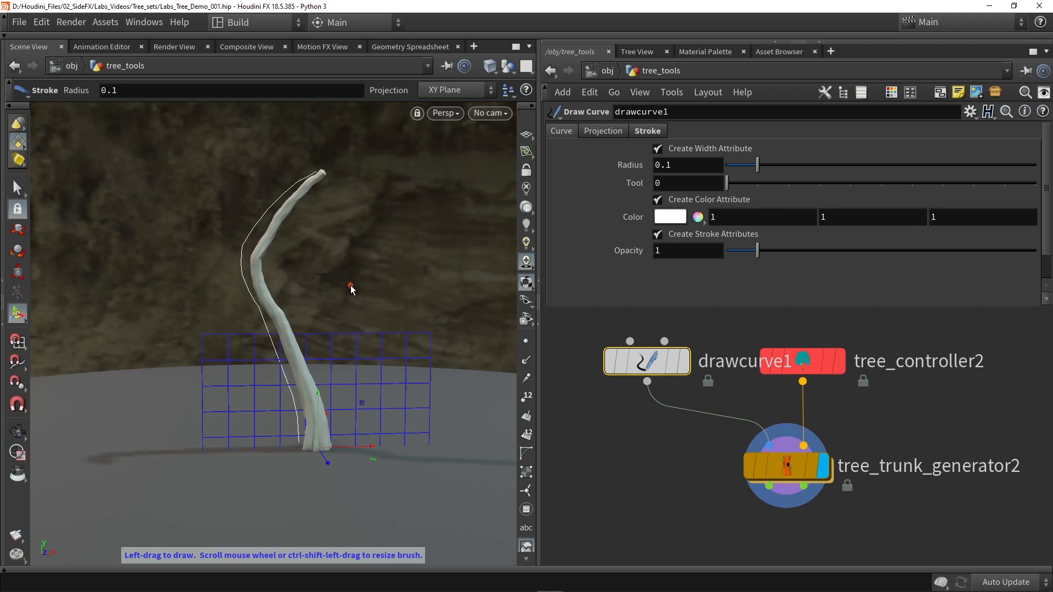
- Clear the existing stroke from drawcurve1 and draw a new trunk curve upward from the ground
left_click_drag(647, 361, 594, 376)
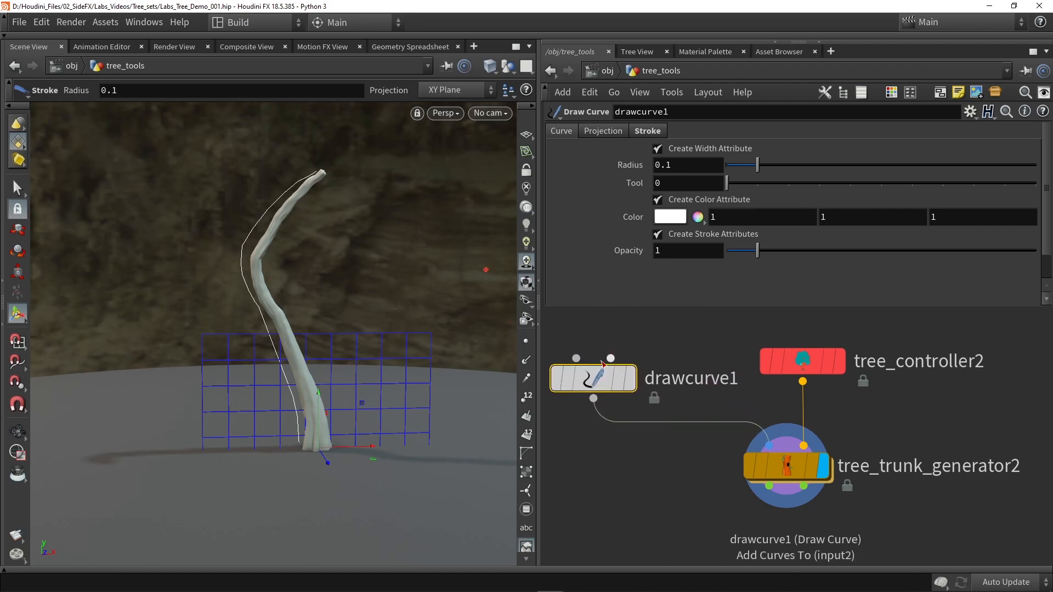
left_click(652, 133)
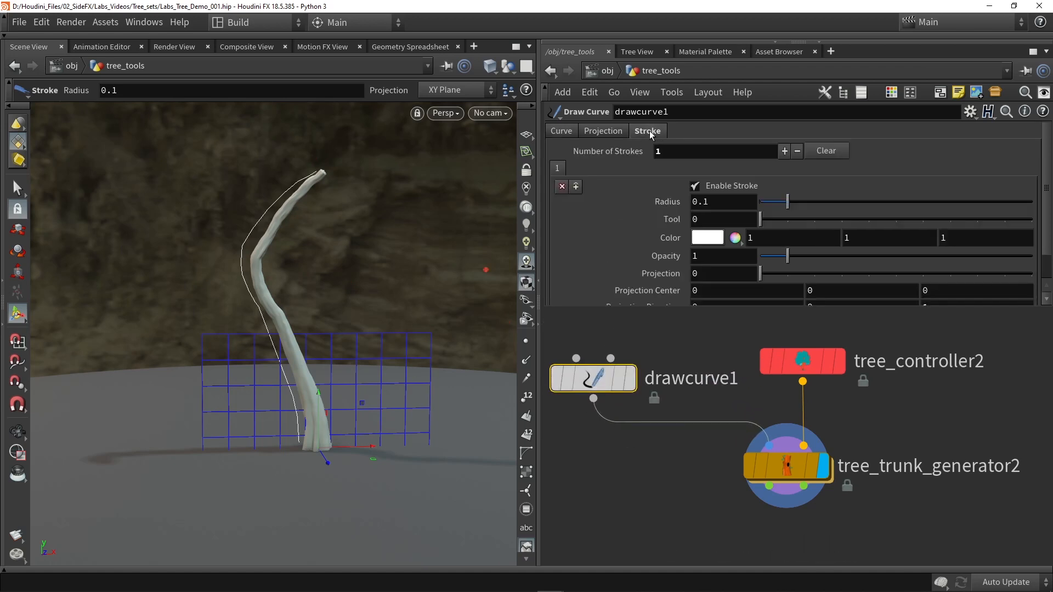
left_click(802, 156)
mouse_move(359, 439)
left_mouse_down()
mouse_move(401, 351)
mouse_move(311, 126)
mouse_move(349, 121)
left_mouse_up()
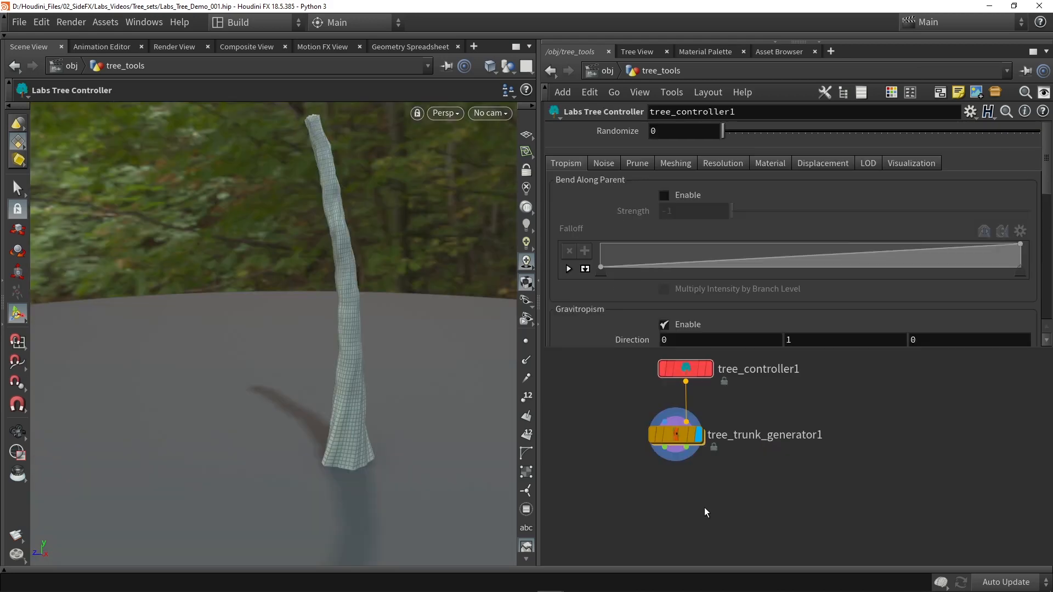
- Add a Labs Tree Branch Generator below tree_trunk_generator1 and connect both trunk outputs to its two inputs
key("Tab")
type("tree")
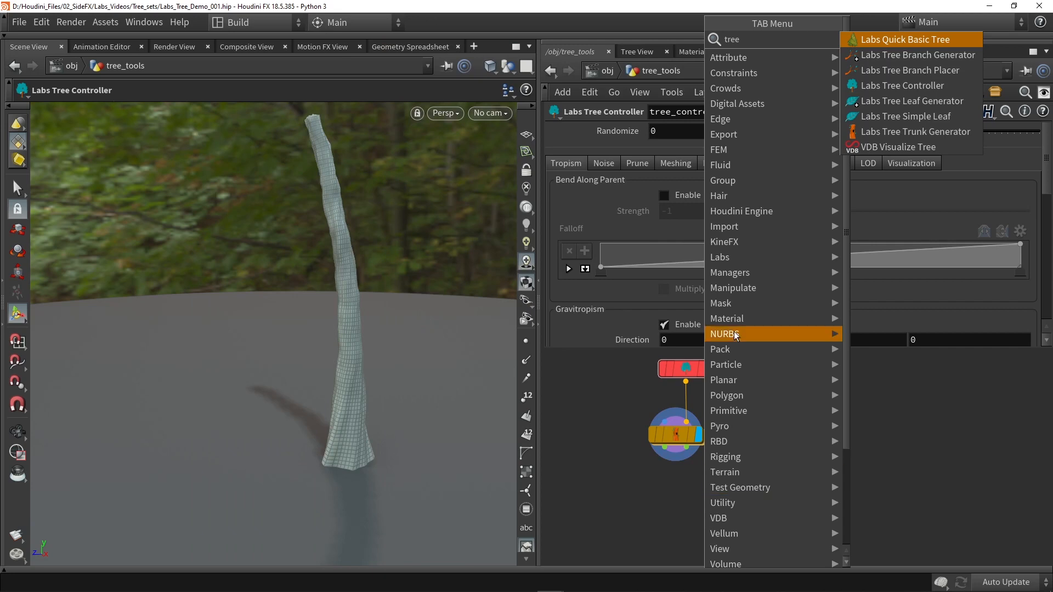
left_click(896, 61)
left_click(652, 483)
left_click_drag(649, 413, 649, 478)
left_click_drag(675, 413, 676, 476)
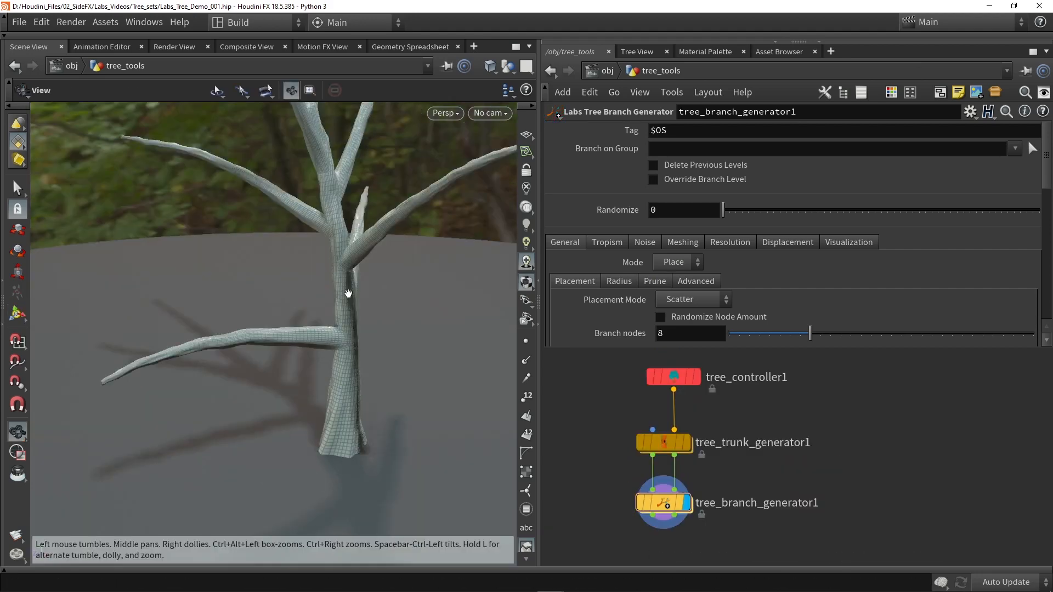
left_click_drag(347, 301, 336, 381)
key("Return")
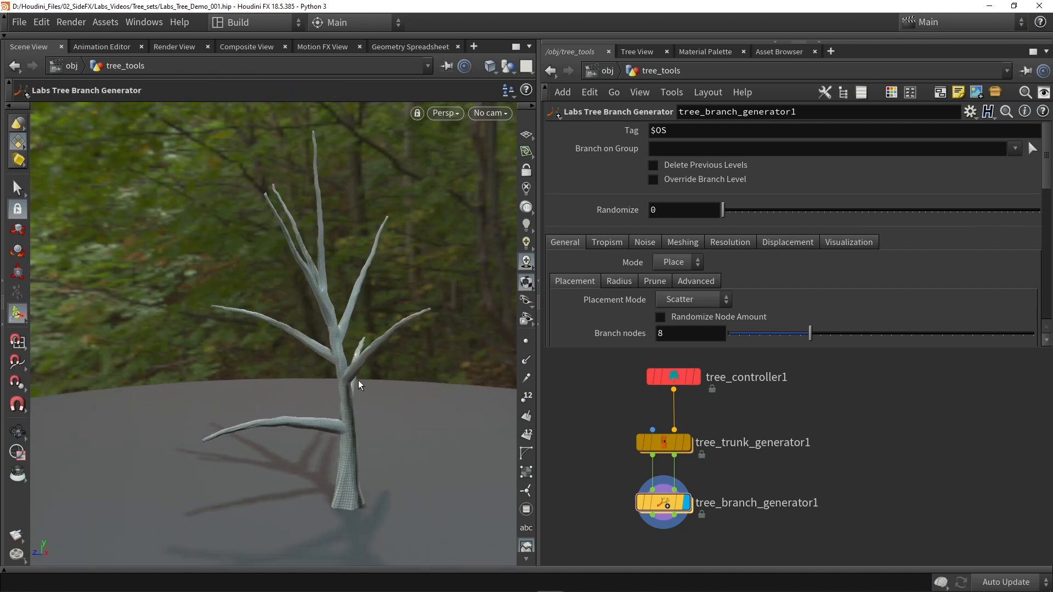
left_click_drag(357, 381, 362, 390, "alt")
middle_click_drag(362, 390, 381, 352, "alt")
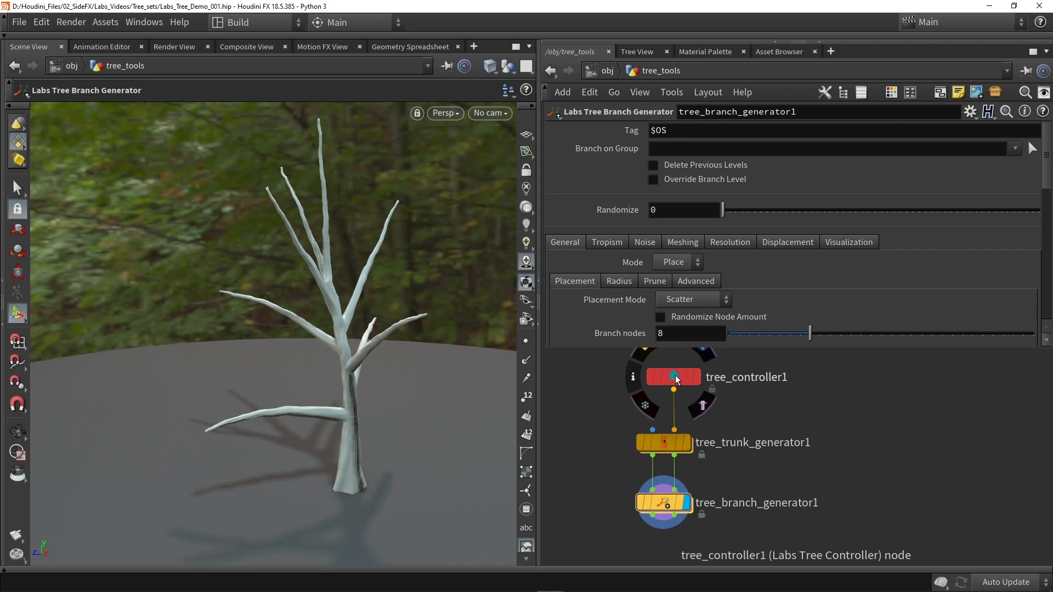
- Show the Meshing settings of tree_controller1 and examine the branch intersections up close in wireframe
left_click(674, 378)
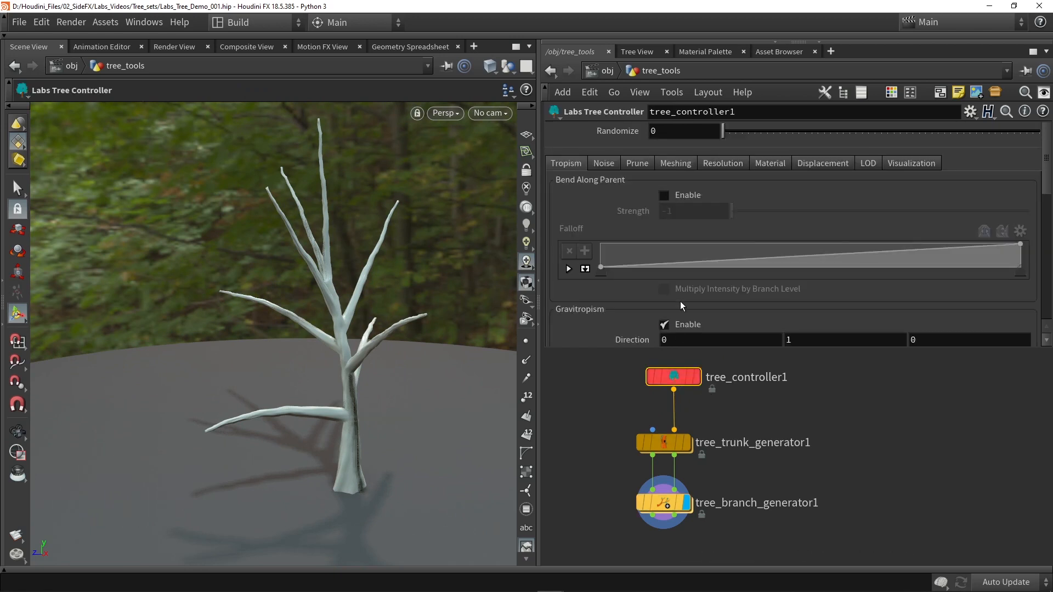
left_click(676, 163)
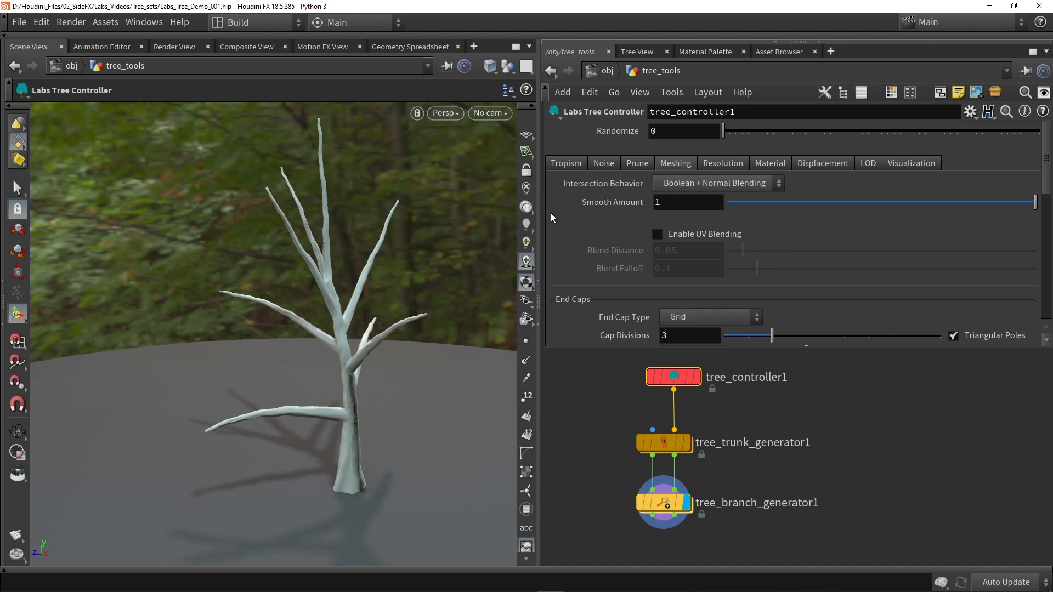
right_click_drag(344, 318, 329, 345, "alt")
mouse_move(329, 345)
left_mouse_down()
mouse_move(325, 301)
mouse_move(326, 328)
mouse_move(299, 315)
mouse_move(323, 301)
left_mouse_up()
key("w")
mouse_move(323, 301)
right_mouse_down()
mouse_move(299, 312)
mouse_move(319, 305)
right_mouse_up()
left_click_drag(319, 305, 299, 262)
mouse_move(299, 299)
left_mouse_down()
mouse_move(228, 322)
mouse_move(286, 312)
left_mouse_up()
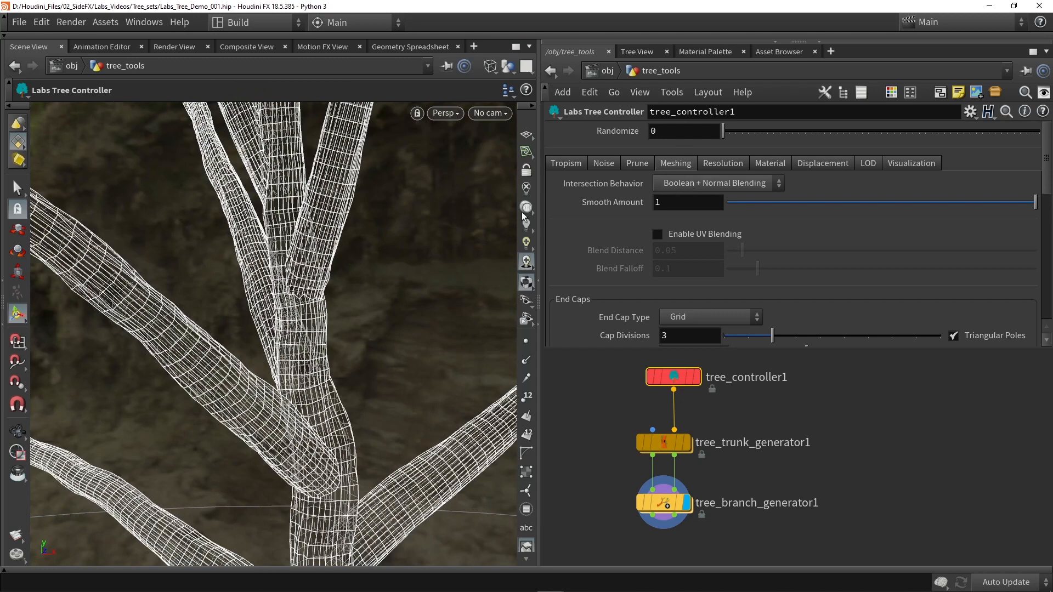
- Set Intersection Behavior to None on tree_controller1, and return the viewport to shaded display after checking the branch joints
left_click(711, 182)
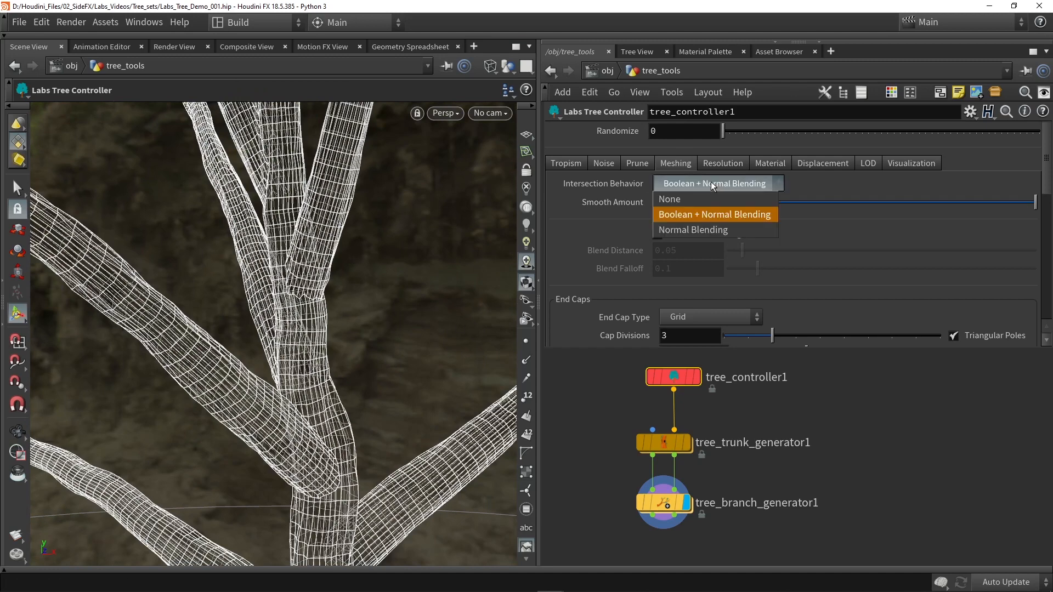
left_click(679, 199)
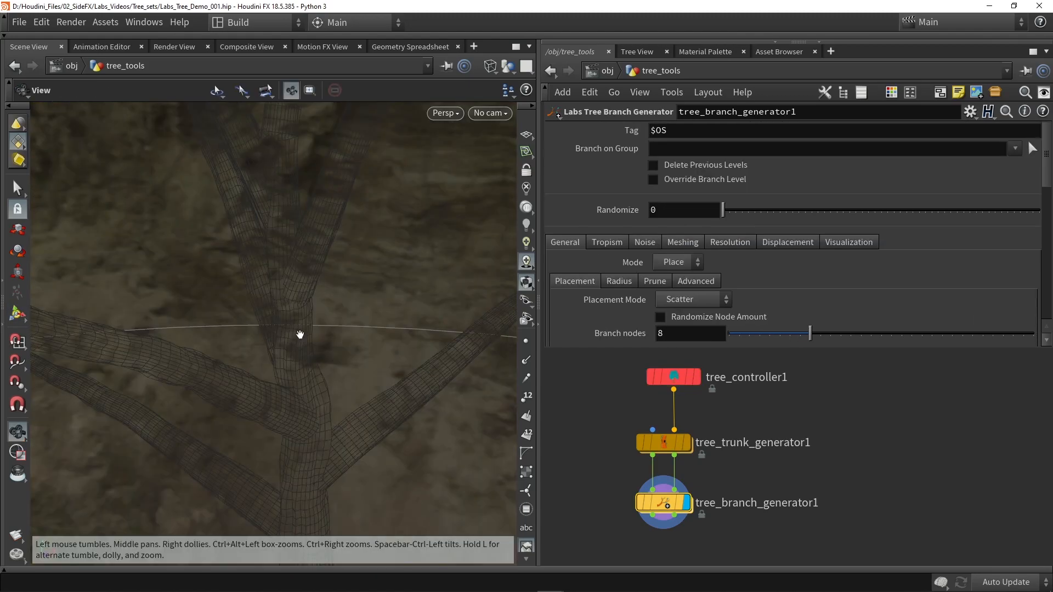
scroll(300, 334, "up", 3)
mouse_move(300, 334)
left_mouse_down()
mouse_move(315, 256)
mouse_move(270, 322)
mouse_move(319, 322)
mouse_move(302, 324)
left_mouse_up()
scroll(311, 327, "down", 4)
key("shift+w")
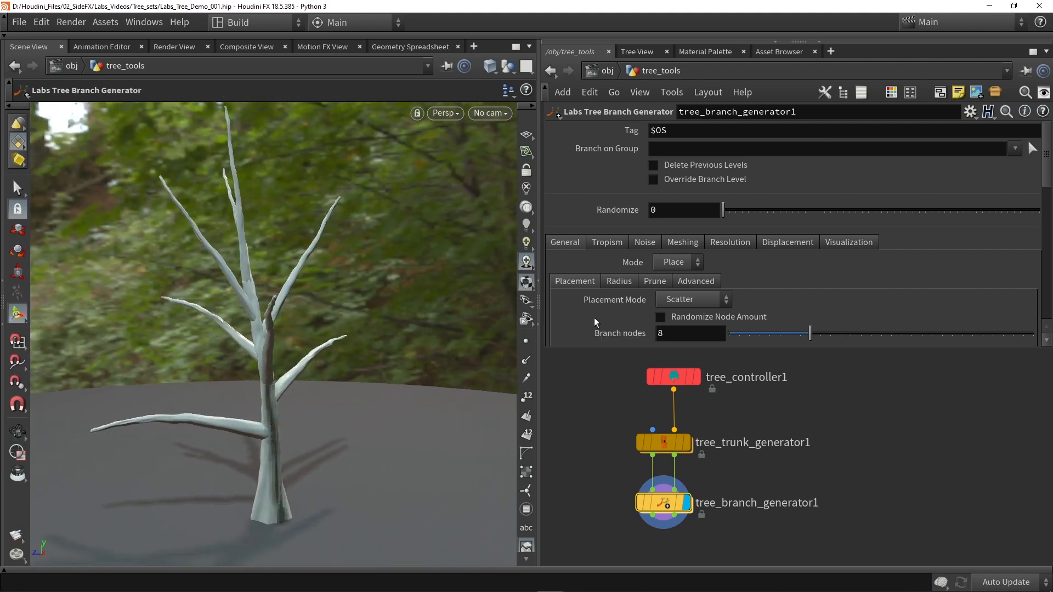
- Try the Edge Length placement mode on tree_branch_generator1 with a Length Scale of 0.696
scroll(605, 163, "down", 3)
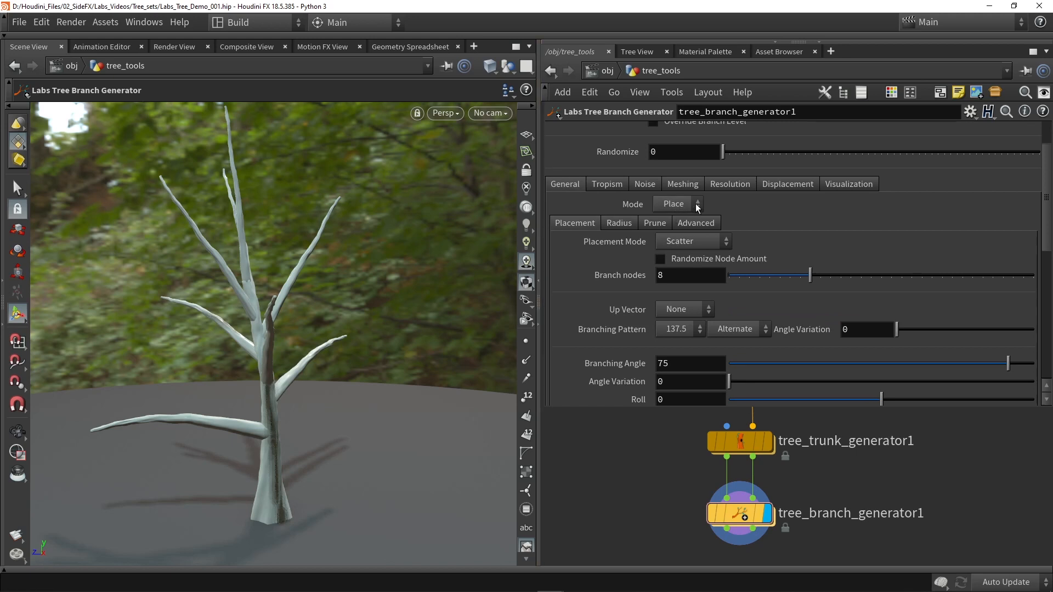
left_click_drag(263, 312, 256, 318, "alt")
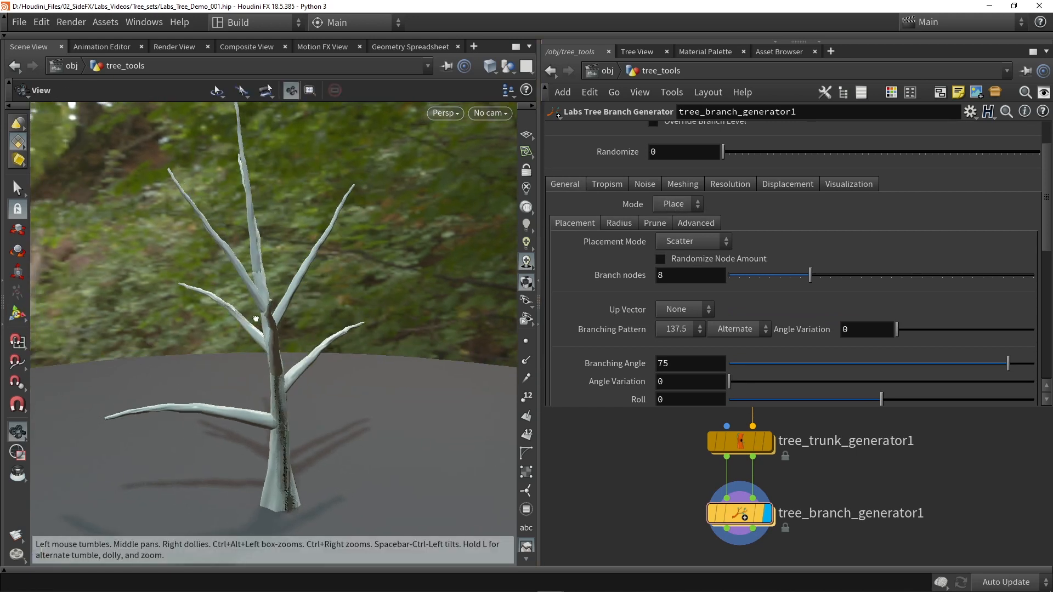
right_click_drag(257, 318, 259, 320, "alt")
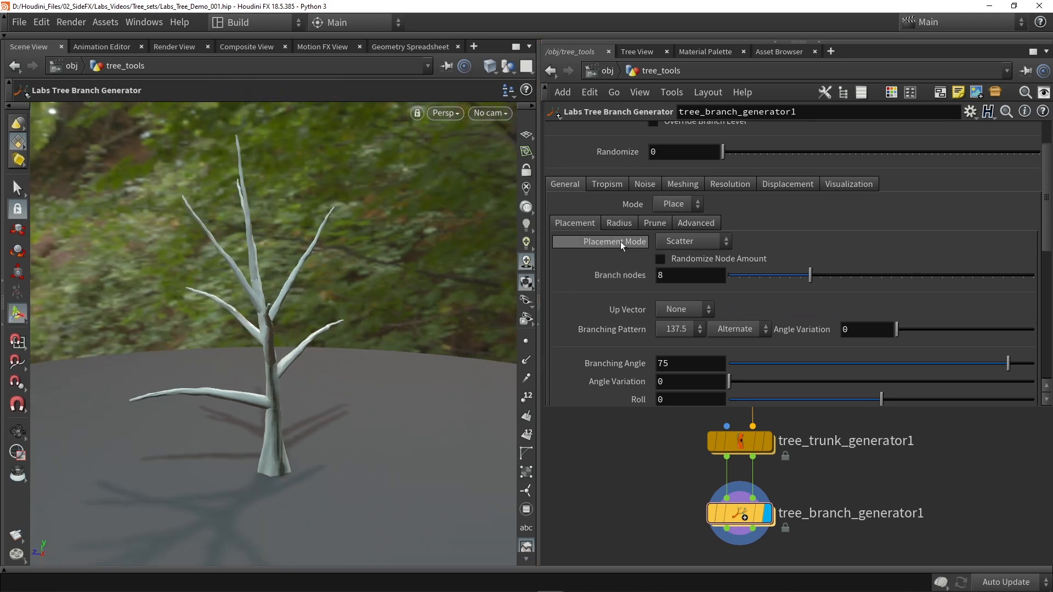
left_click(691, 245)
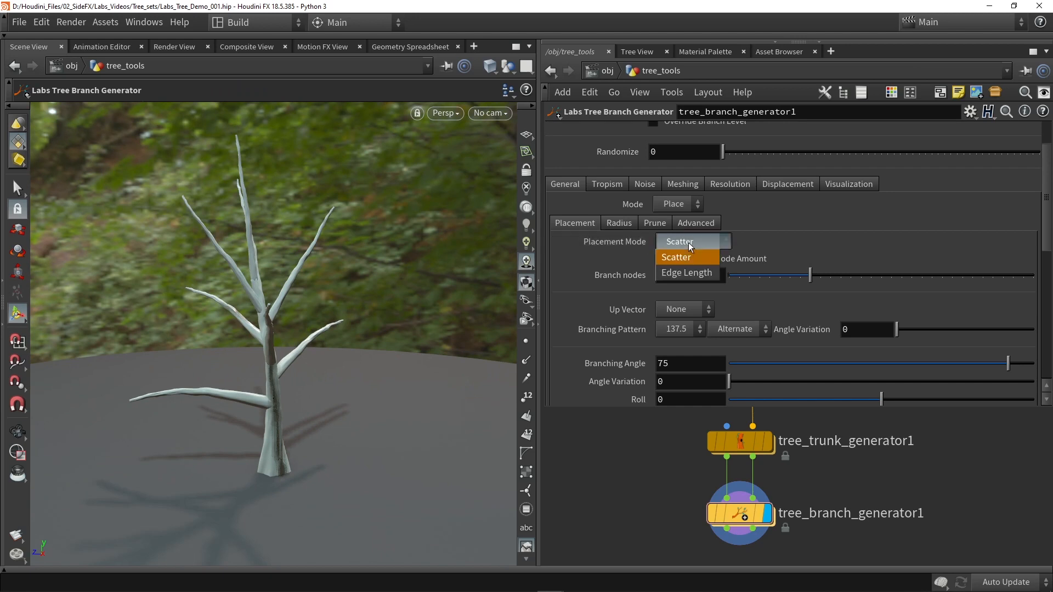
left_click(687, 274)
key("Escape")
left_click_drag(341, 348, 395, 359)
key("Return")
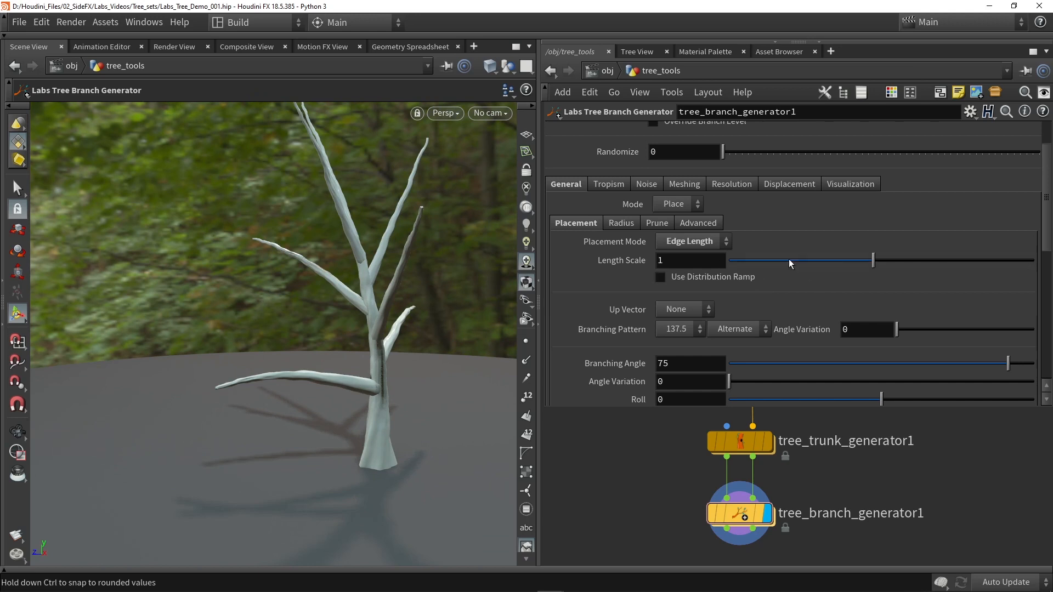
left_click_drag(875, 262, 828, 263)
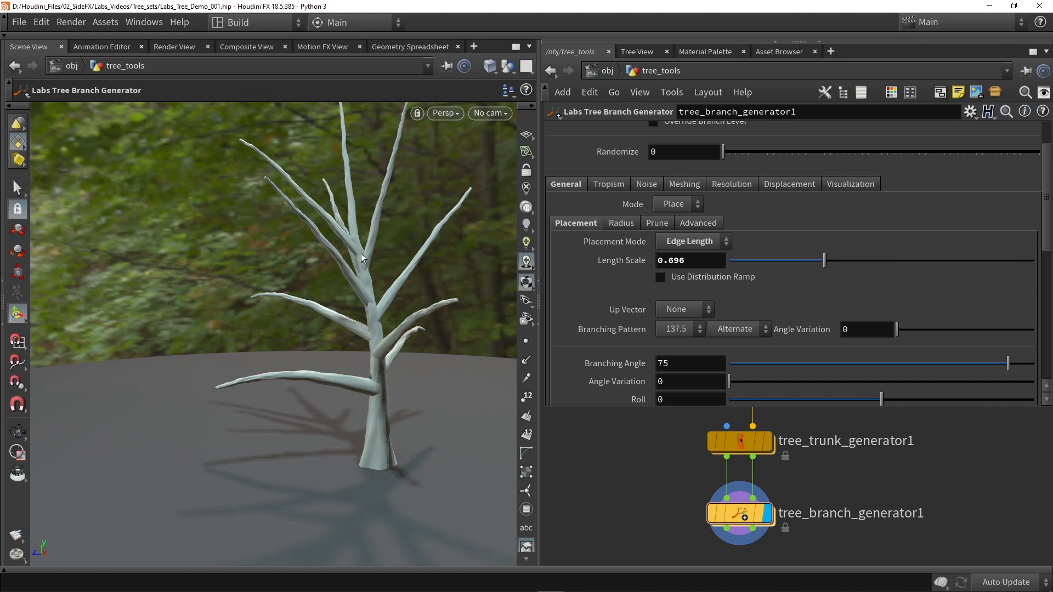
- Look at the branch generator's Advanced options and return its Placement Mode to Scatter
left_click(683, 228)
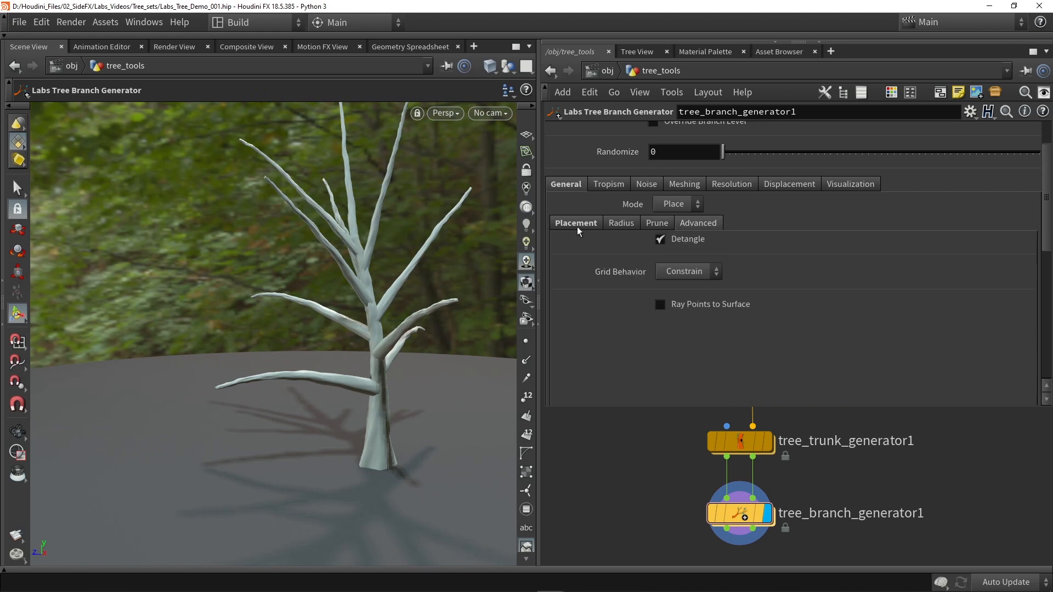
left_click(577, 225)
left_click(674, 244)
left_click(675, 257)
- Try a Branch nodes value of 2 on tree_branch_generator1
left_click(691, 277)
left_click_drag(691, 279, 635, 280)
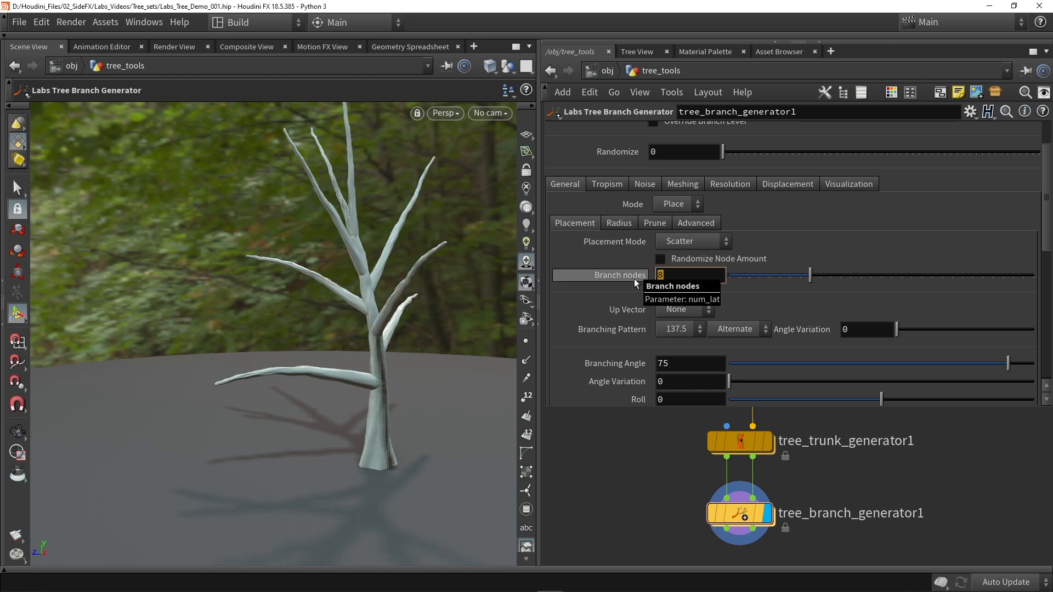
type("2")
key("Return")
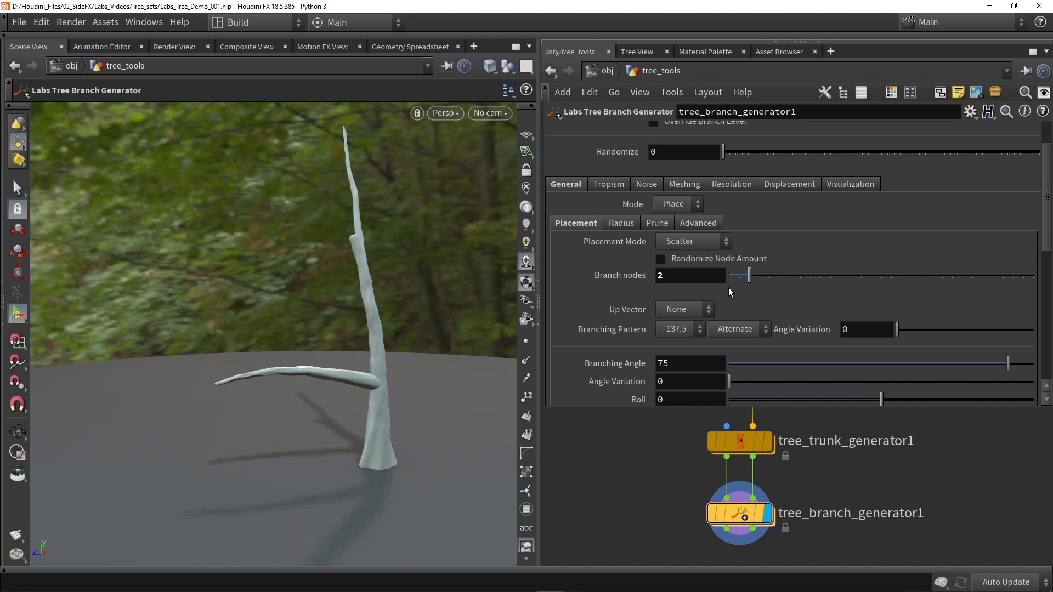
- Set Branch nodes to 16 on tree_branch_generator1 and inspect the tree from another angle
mouse_move(371, 282)
left_mouse_down("alt")
mouse_move(261, 294)
mouse_move(373, 303)
left_mouse_up("alt")
left_click_drag(675, 276, 598, 284)
type("16")
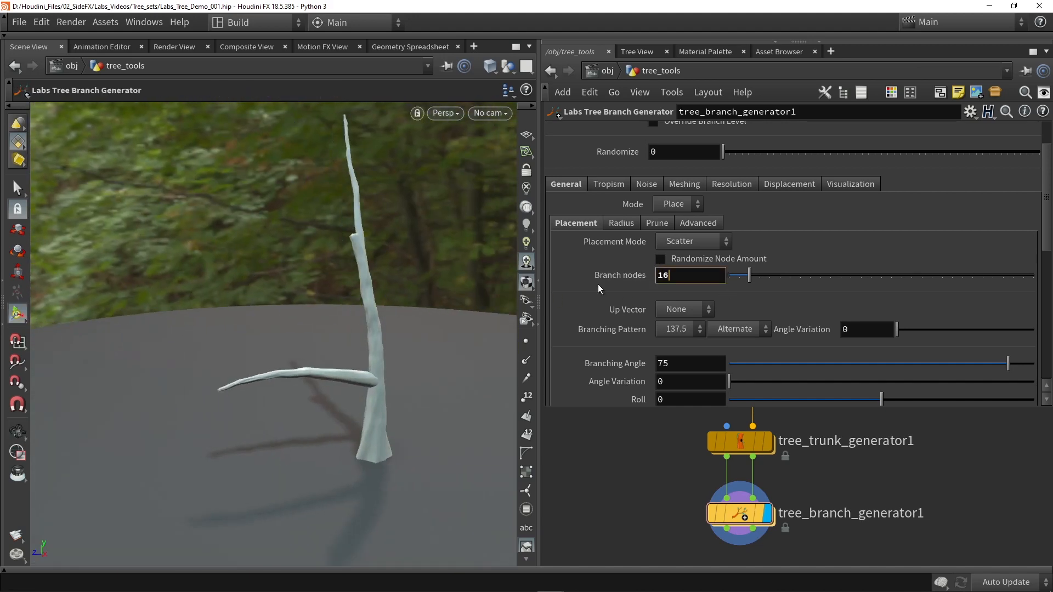
key("Return")
left_click_drag(462, 296, 287, 315, "alt")
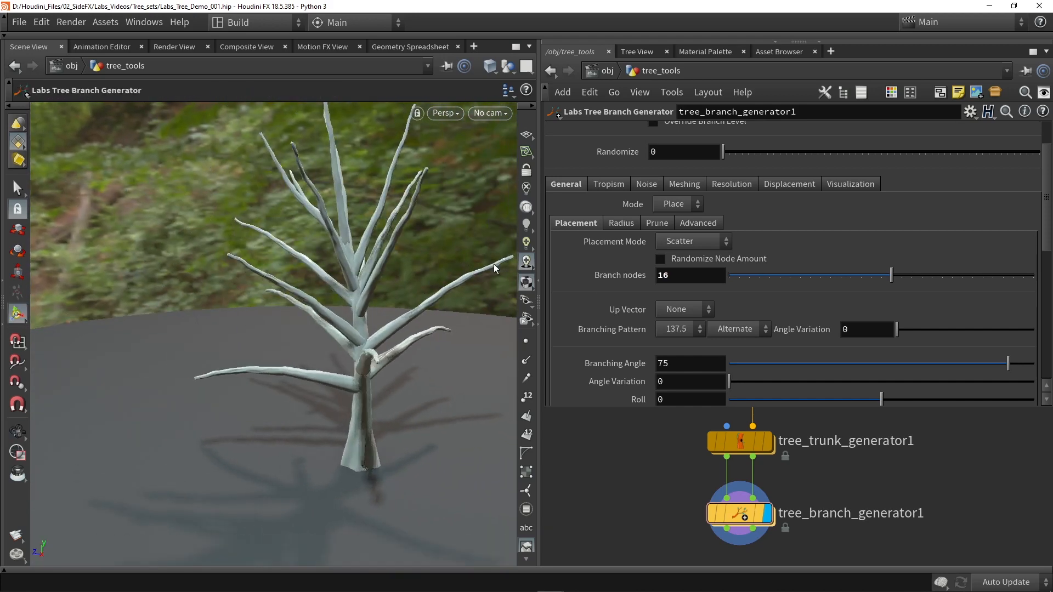
scroll(620, 213, "down", 2)
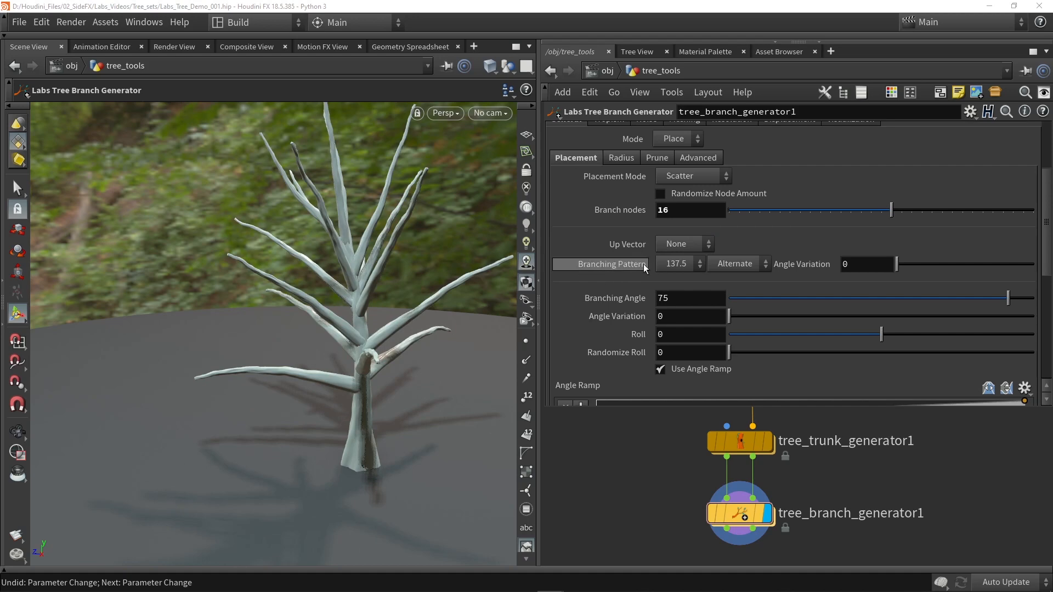
- Try a Branching Pattern of 90 on tree_branch_generator1 and inspect the branch arrangement from above
mouse_move(379, 307)
left_mouse_down("alt")
mouse_move(393, 363)
mouse_move(437, 384)
mouse_move(393, 309)
left_mouse_up("alt")
left_click(666, 263)
left_click(668, 296)
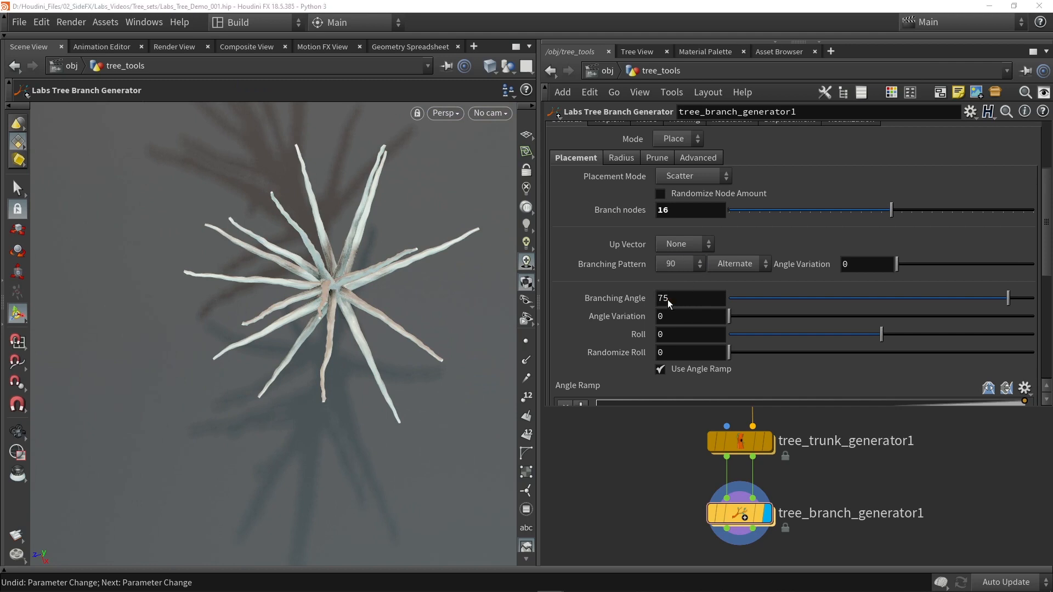
left_click_drag(350, 331, 357, 335, "alt")
left_click_drag(356, 334, 321, 367)
key("Return")
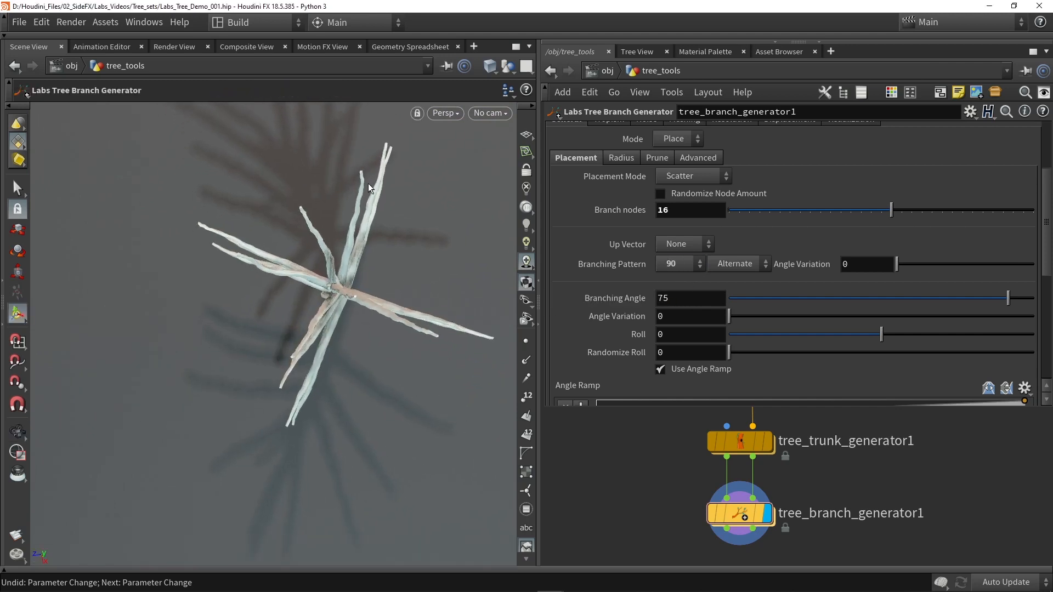
- Try the 180 Branching Pattern, return it to 137.5, and view the tree from the side
left_click(687, 264)
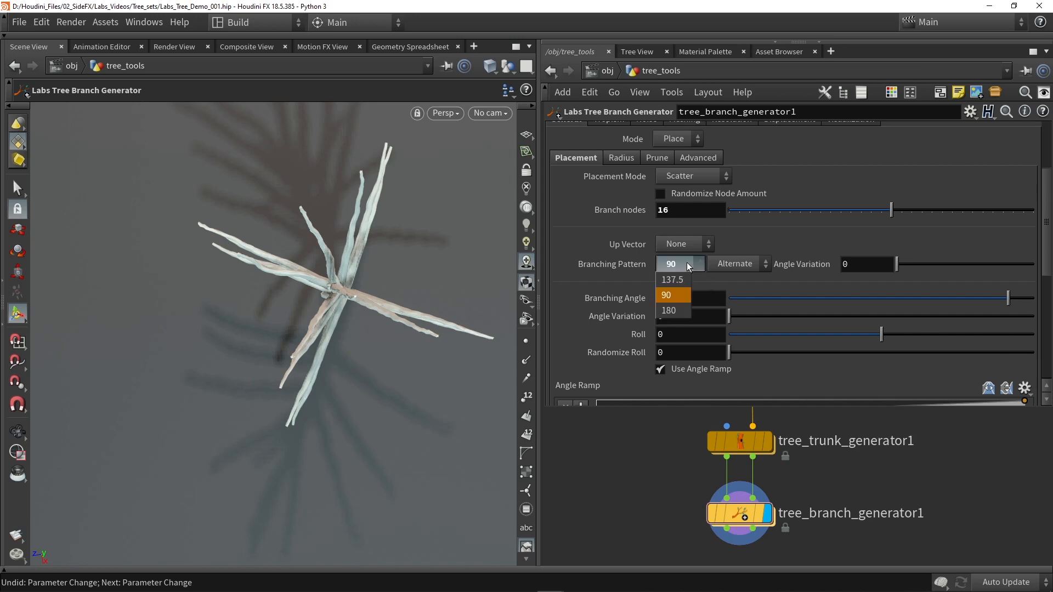
left_click(680, 312)
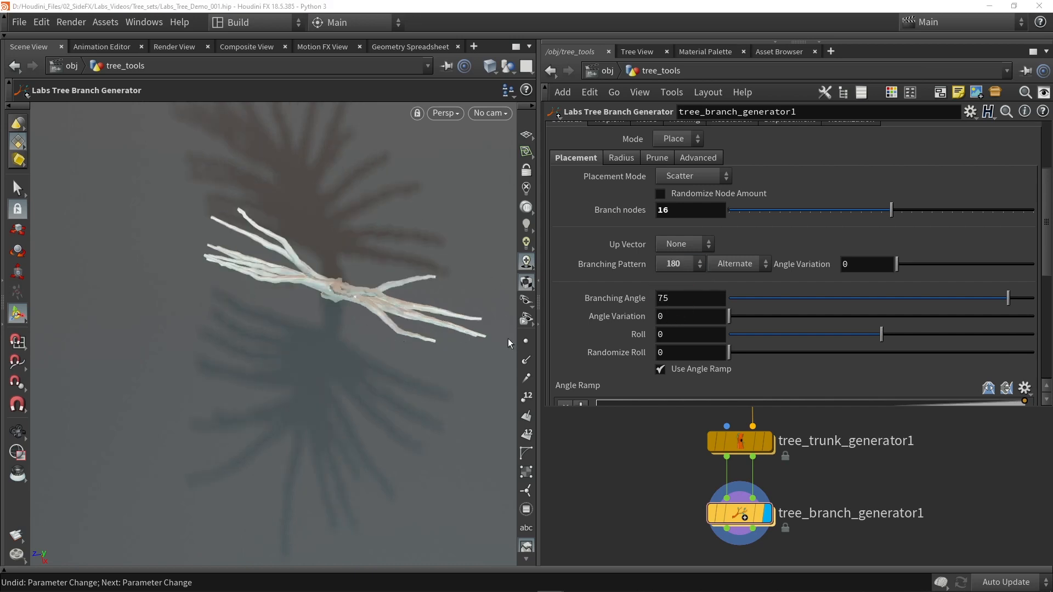
left_click(686, 265)
left_click(678, 280)
key("Escape")
left_click_drag(364, 346, 181, 351)
key("Return")
- Try a Branching Pattern Angle Variation of 155.4, undo it, and set the variation to 20.2
left_click_drag(930, 265, 1015, 264)
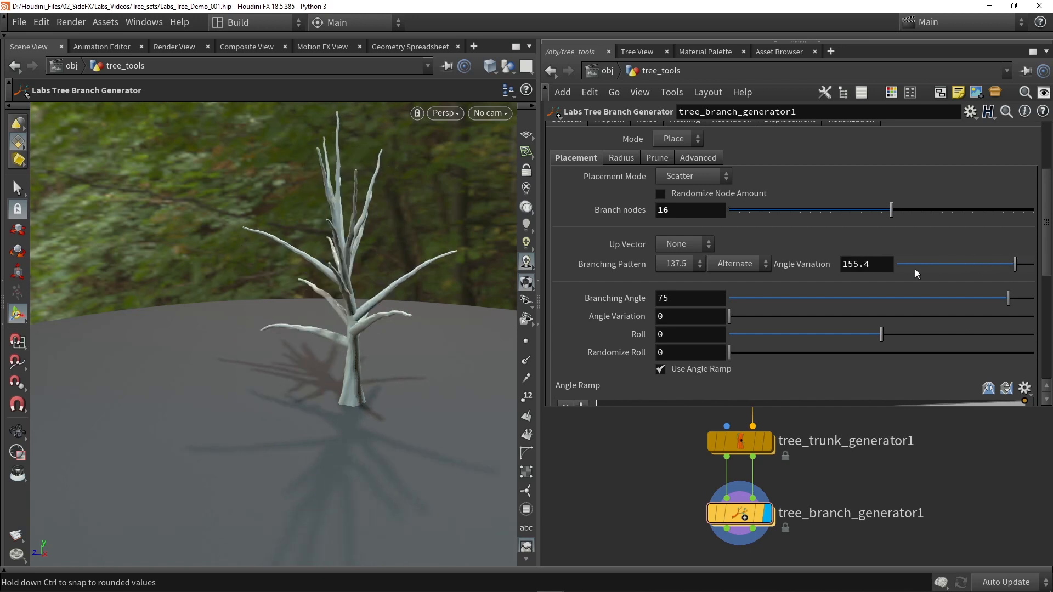
key("ctrl+z")
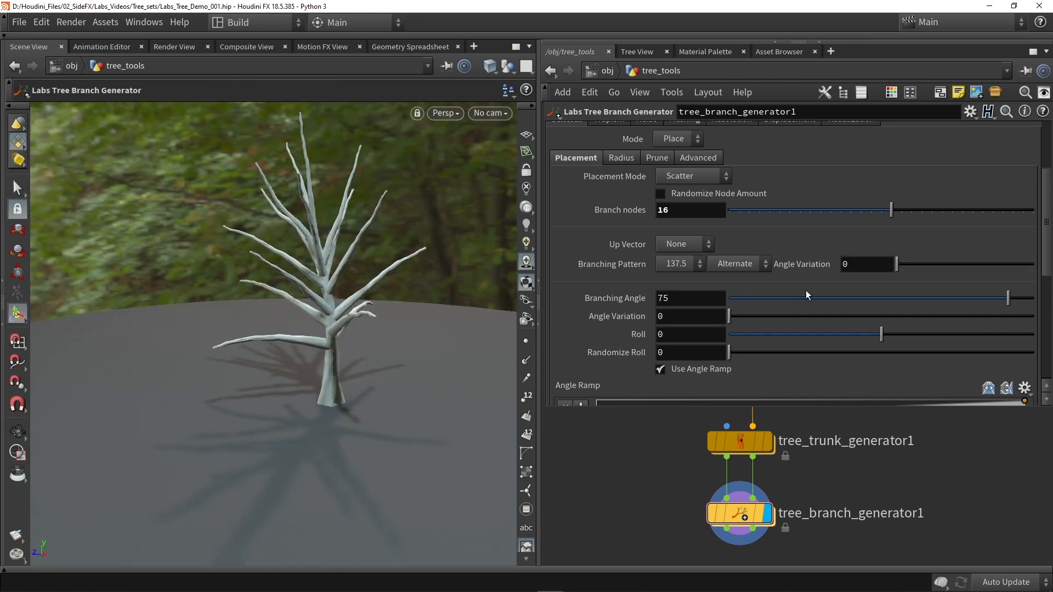
left_click_drag(910, 264, 913, 264)
left_click_drag(375, 329, 397, 364, "alt")
left_click_drag(444, 333, 417, 346)
key("Escape")
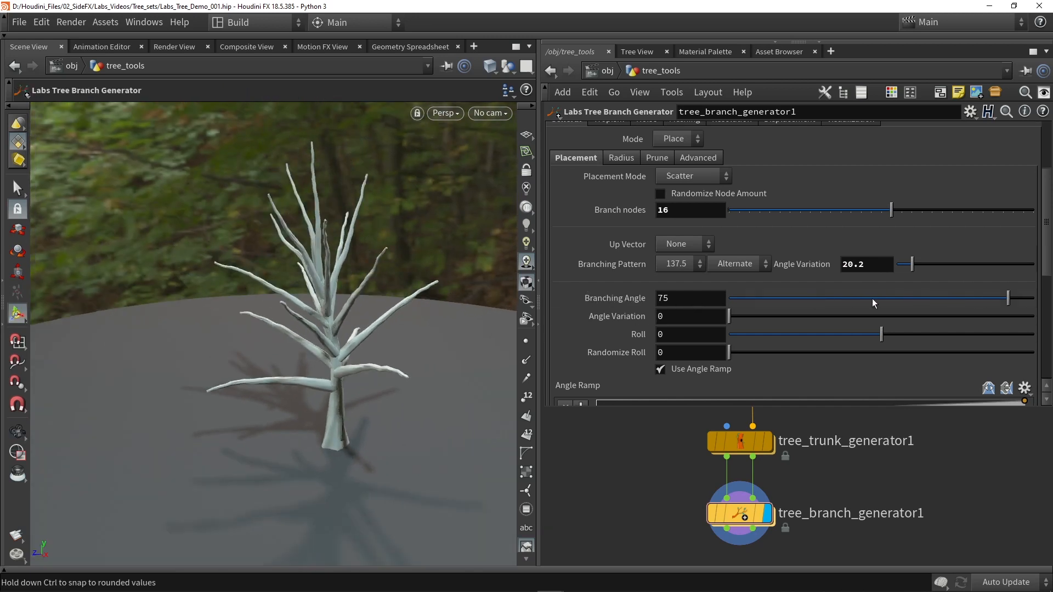
- Set the Branching Angle to 69.6 and its Angle Variation to 14.1 on tree_branch_generator1
left_click_drag(1009, 298, 901, 299)
left_click_drag(973, 299, 979, 298)
mouse_move(768, 316)
left_mouse_down()
mouse_move(900, 317)
mouse_move(776, 317)
left_mouse_up()
left_click_drag(980, 299, 1000, 299)
- Set the branches' Roll to 40 and Randomize Roll to 47.4
mouse_move(881, 334)
left_mouse_down()
mouse_move(936, 334)
mouse_move(889, 334)
left_mouse_up()
left_click(898, 334)
left_click_drag(749, 353, 770, 353)
- Try raising the first point of the Angle Ramp, and lower it back to its previous height
scroll(780, 373, "down", 3)
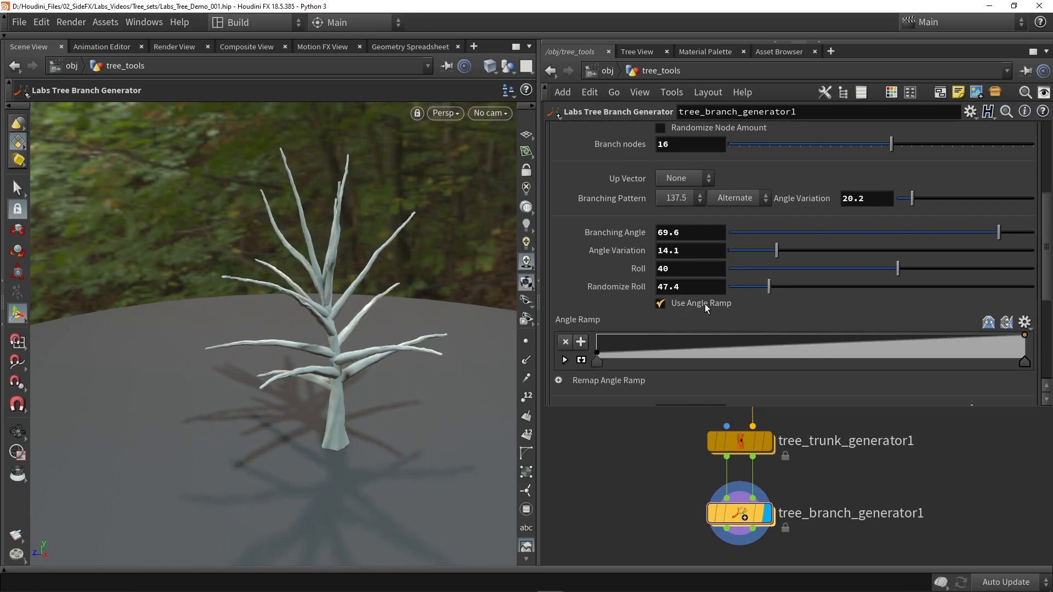
left_click_drag(598, 352, 599, 343)
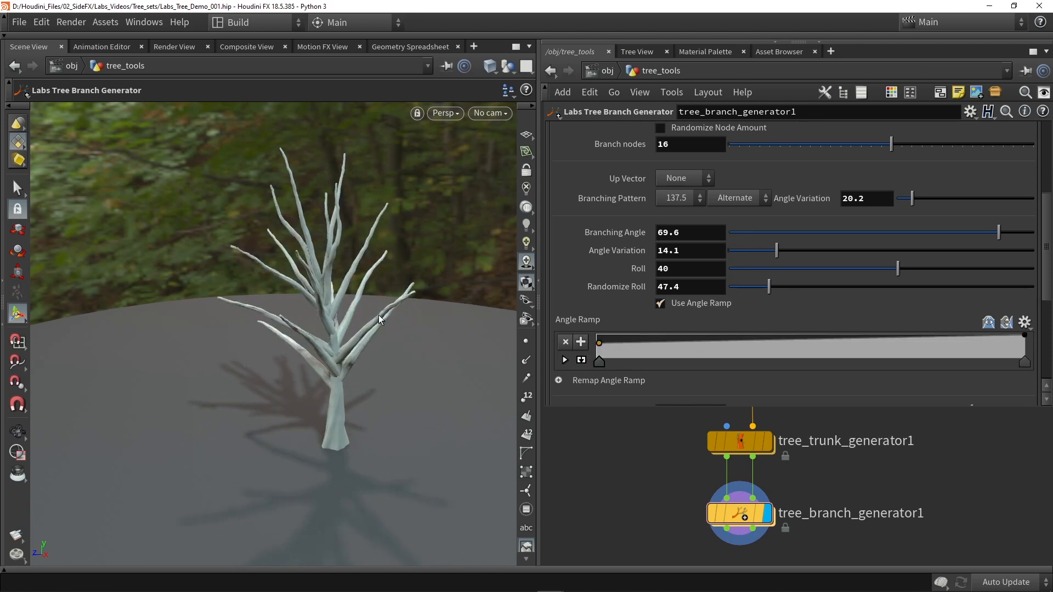
left_click_drag(599, 343, 598, 356)
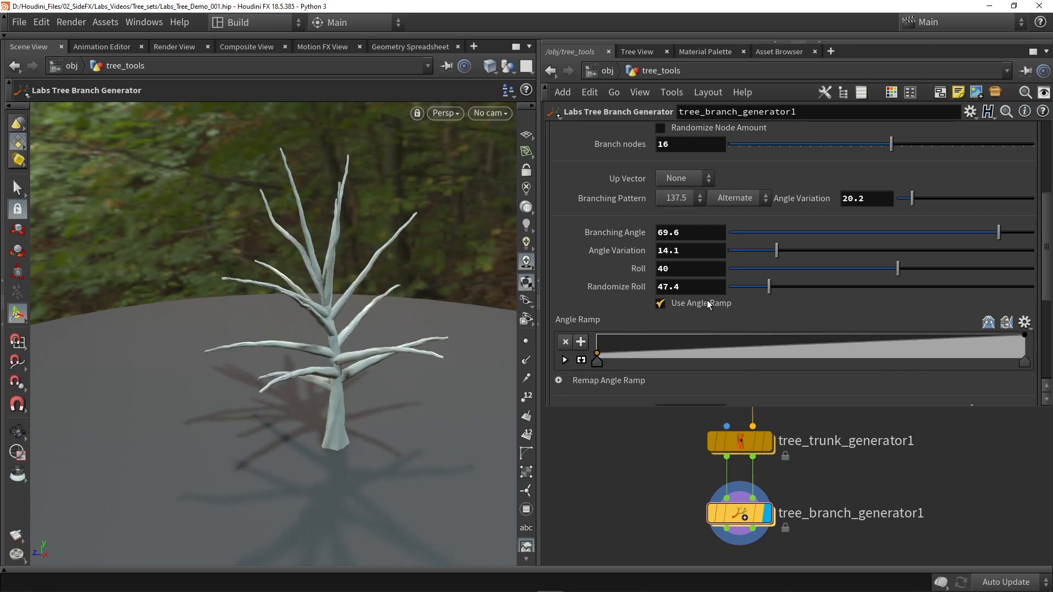
- Set the branch Length to 0.756 and Length Variation to 1.82, and check the tree from another angle
scroll(640, 253, "down", 5)
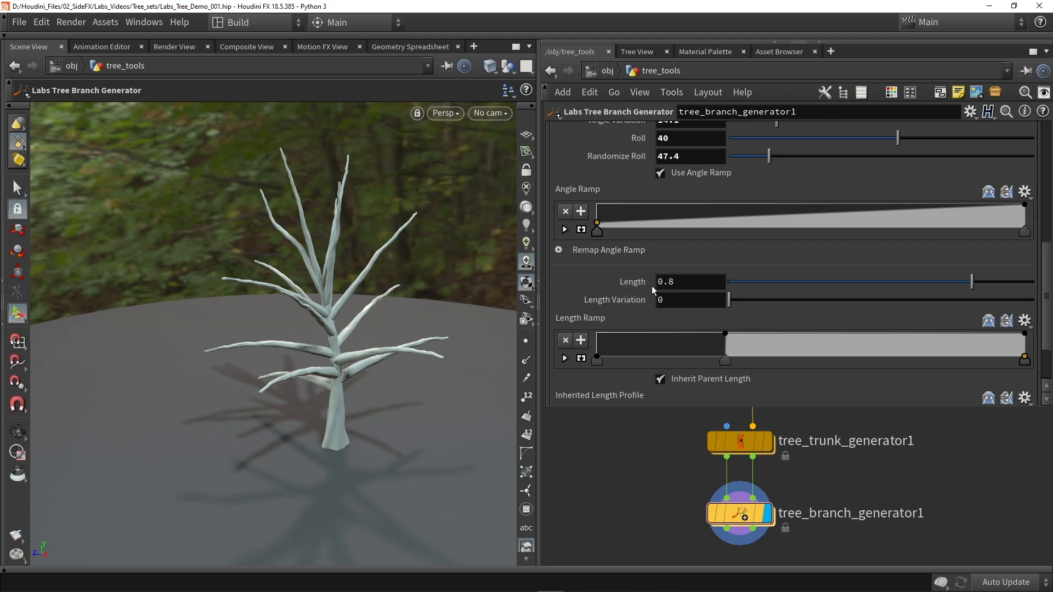
mouse_move(972, 281)
left_mouse_down()
mouse_move(1013, 283)
mouse_move(920, 285)
mouse_move(959, 280)
left_mouse_up()
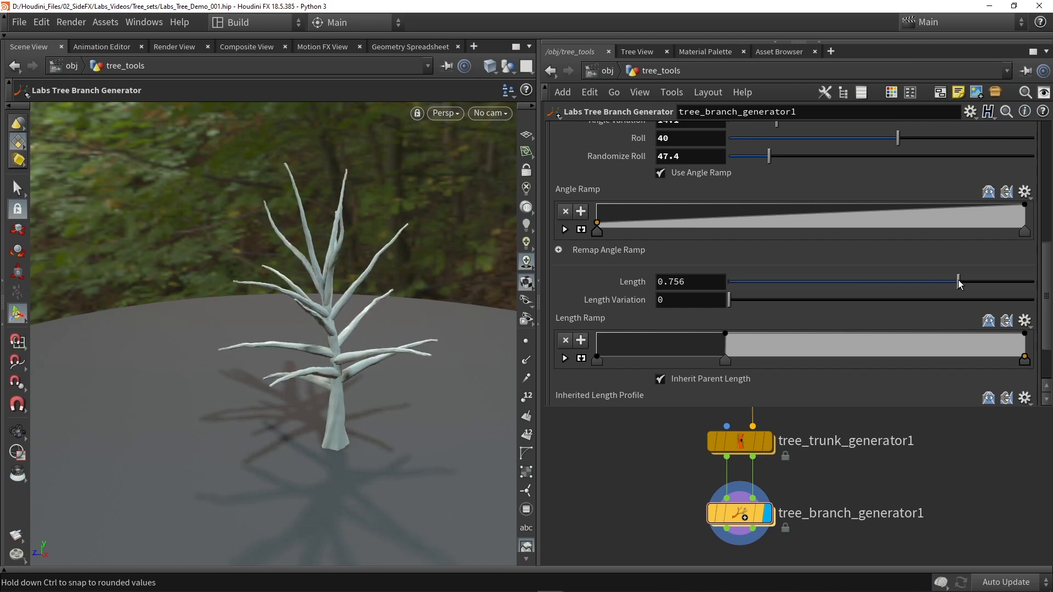
left_click_drag(754, 303, 786, 303)
key("Escape")
left_click_drag(417, 354, 395, 346)
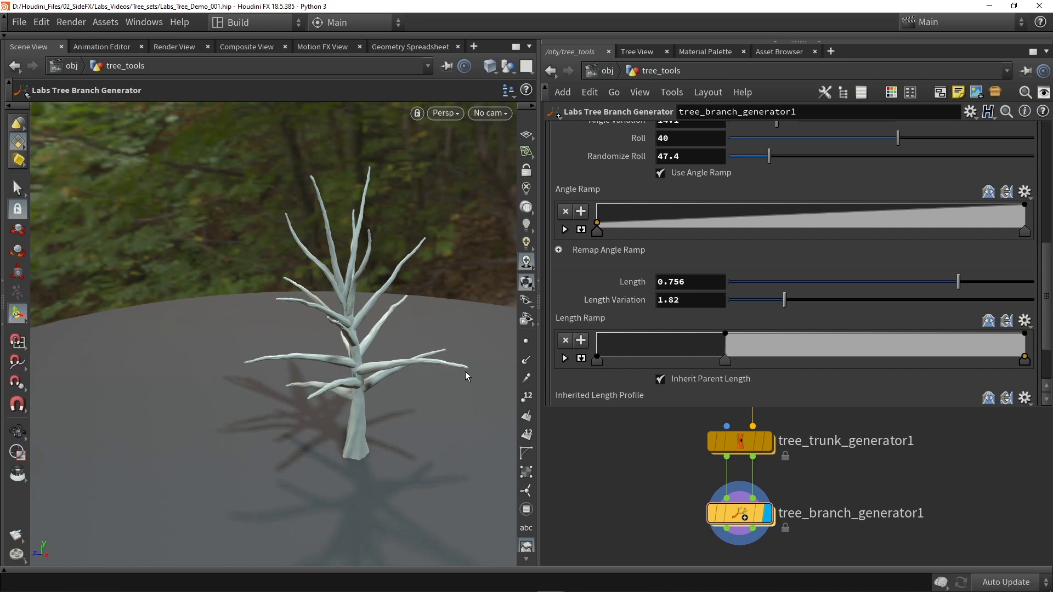
- Try different Length Ramp shapes, delete the extra point, and place the full-height step slightly before the ramp's middle
left_click_drag(729, 361, 848, 361)
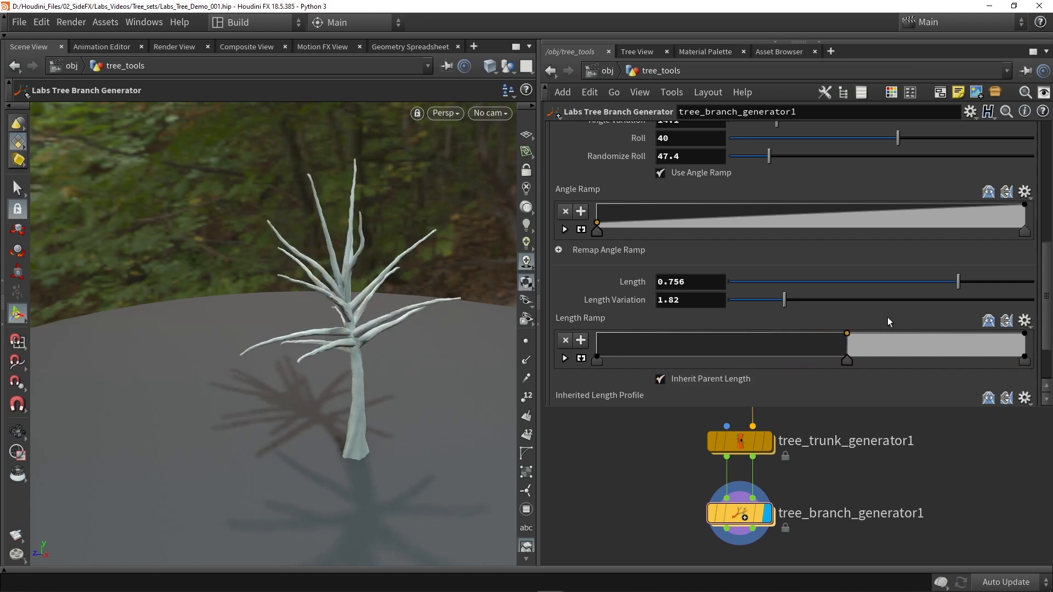
left_click_drag(848, 333, 632, 357)
left_click_drag(322, 404, 351, 392, "alt")
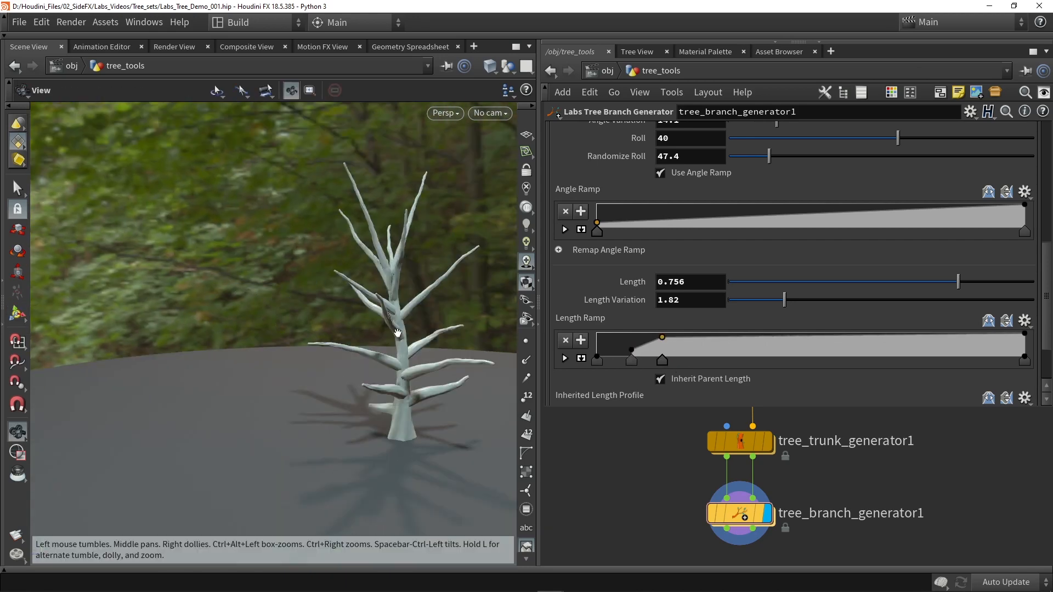
mouse_move(397, 333)
left_mouse_down("alt")
mouse_move(378, 312)
mouse_move(391, 327)
left_mouse_up("alt")
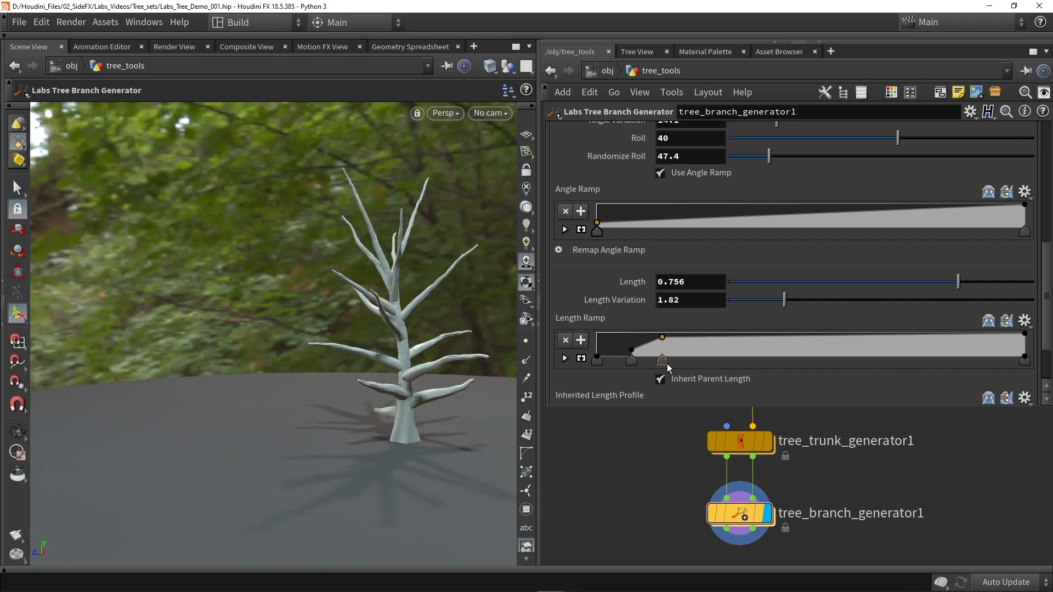
key("Delete")
left_click_drag(632, 351, 770, 334)
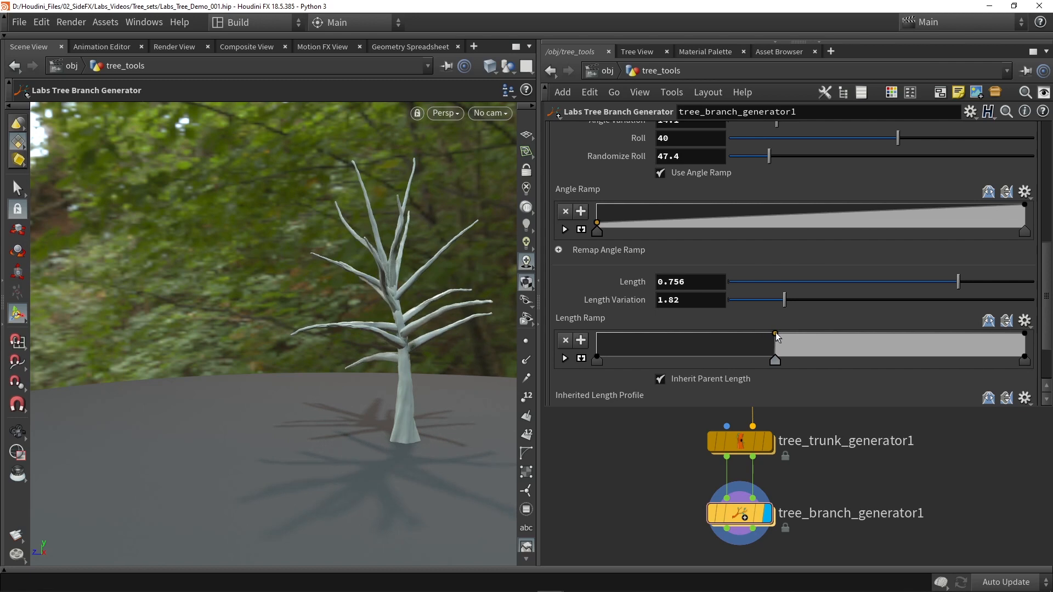
- Set the branches' Radius Adjust to -0.171 and inspect the thinner branches up close
scroll(624, 307, "up", 8)
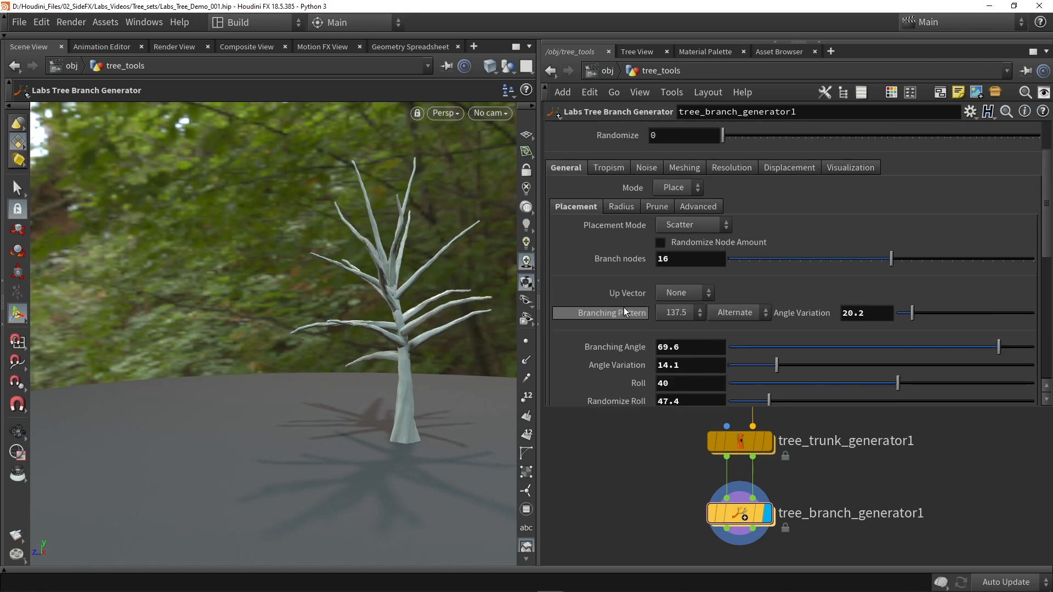
left_click(616, 207)
mouse_move(597, 239)
left_mouse_down()
mouse_move(597, 263)
mouse_move(589, 226)
left_mouse_up()
mouse_move(857, 305)
left_mouse_down()
mouse_move(812, 304)
mouse_move(891, 305)
mouse_move(855, 299)
left_mouse_up()
left_click_drag(450, 311, 419, 332, "alt")
right_click_drag(419, 332, 389, 280, "alt")
middle_click_drag(389, 280, 357, 309, "alt")
left_click_drag(357, 309, 357, 298, "alt")
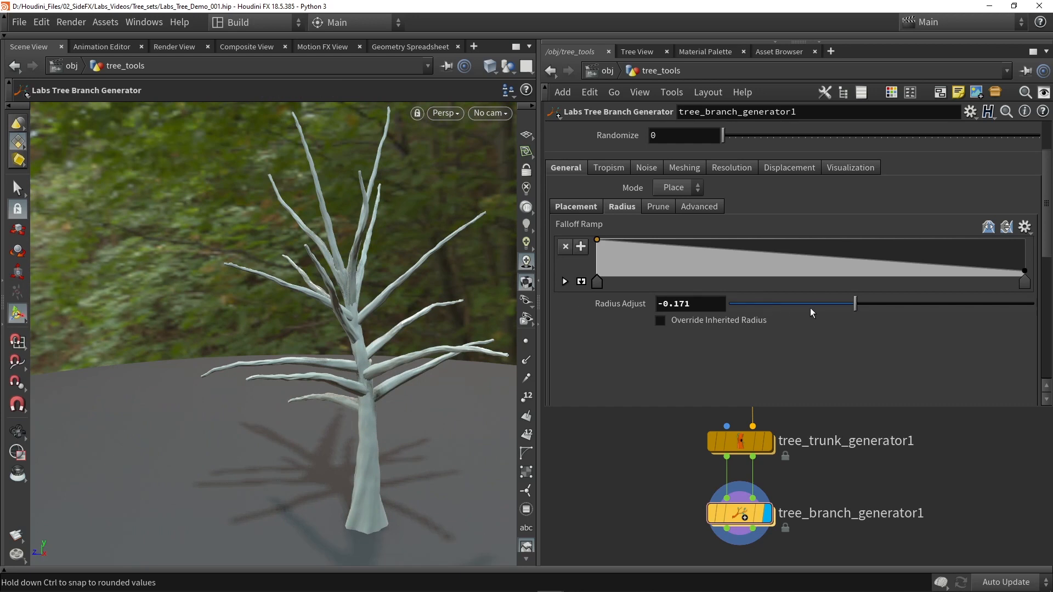
- Look at the branch generator's Prune options and display the pruning settings of tree_controller1
left_click(668, 208)
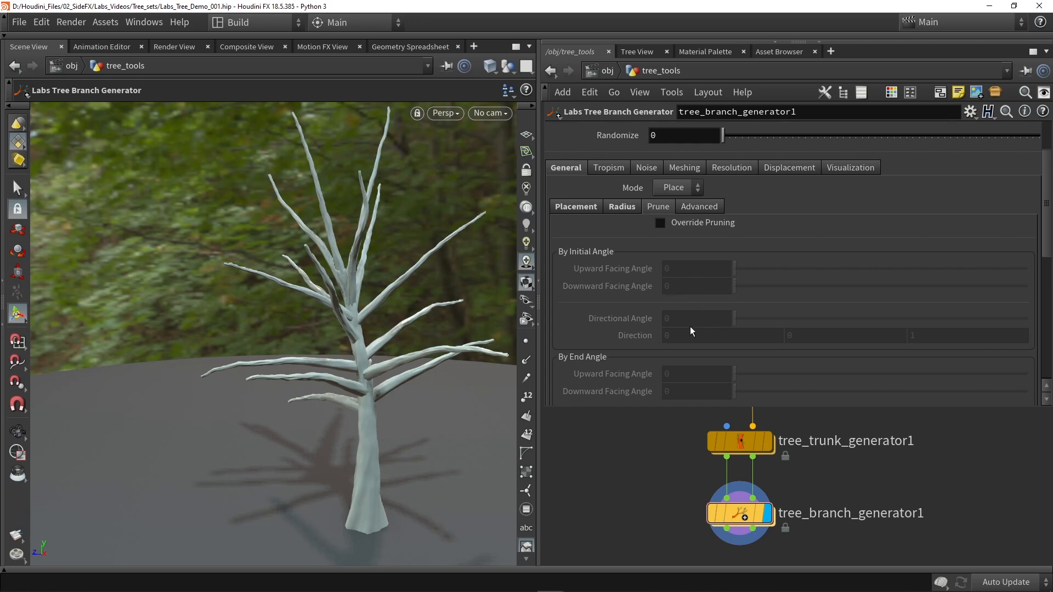
left_click(680, 225)
key("h")
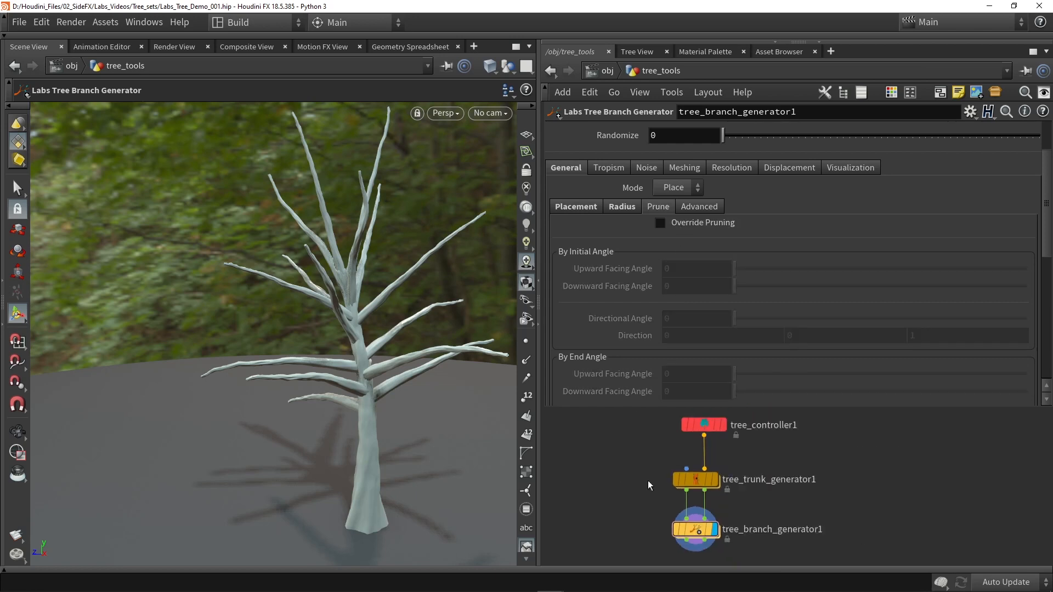
left_click(706, 426)
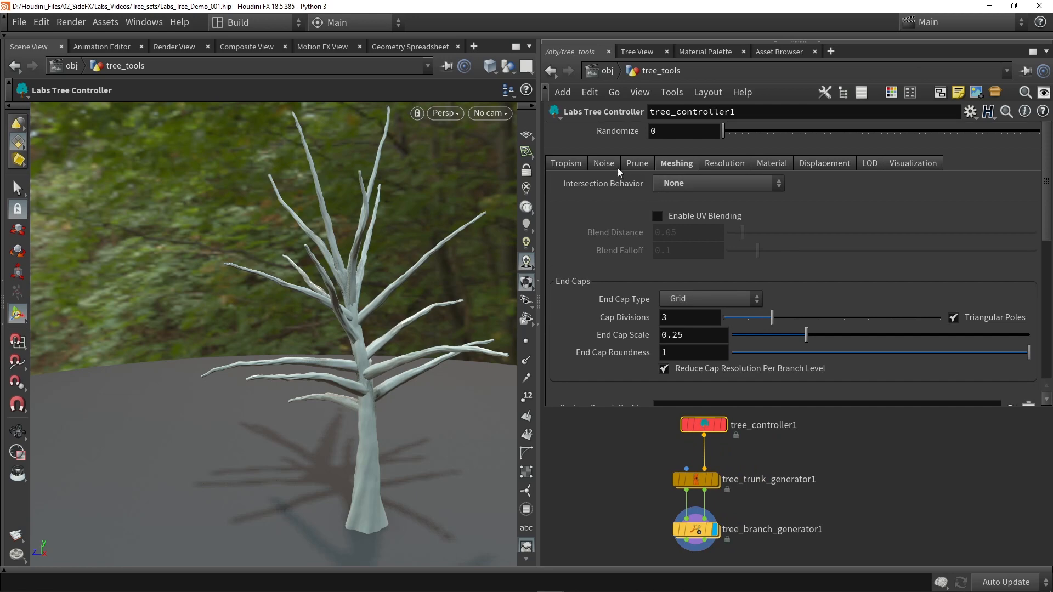
left_click(636, 165)
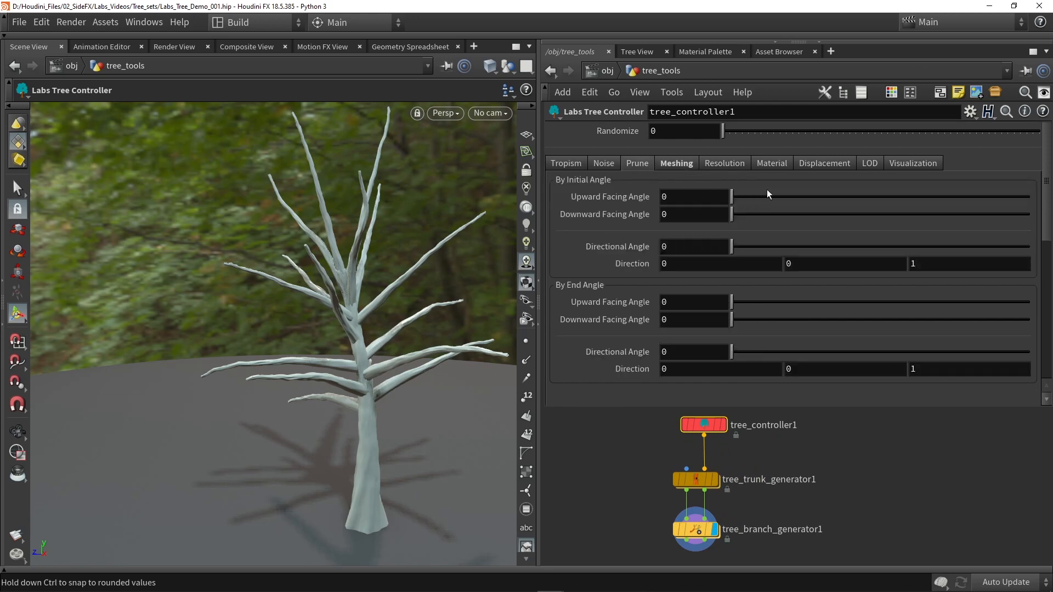
right_click_drag(393, 268, 380, 286, "alt")
left_click_drag(388, 305, 394, 318, "alt")
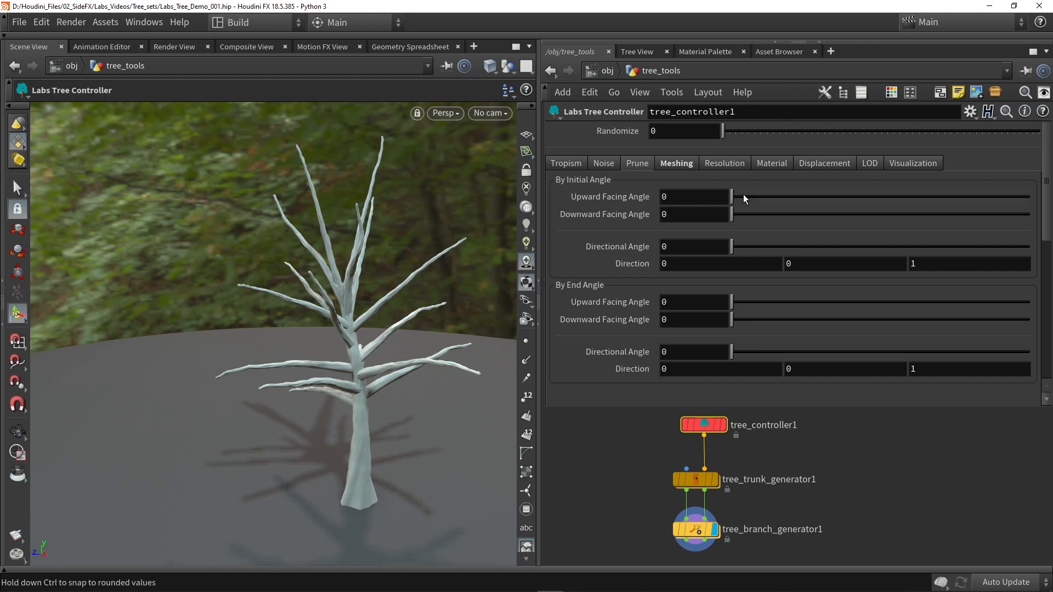
- Try pruning By Initial Angle with the Upward and Downward Facing Angles, and return both to 0
left_click_drag(830, 198, 759, 200)
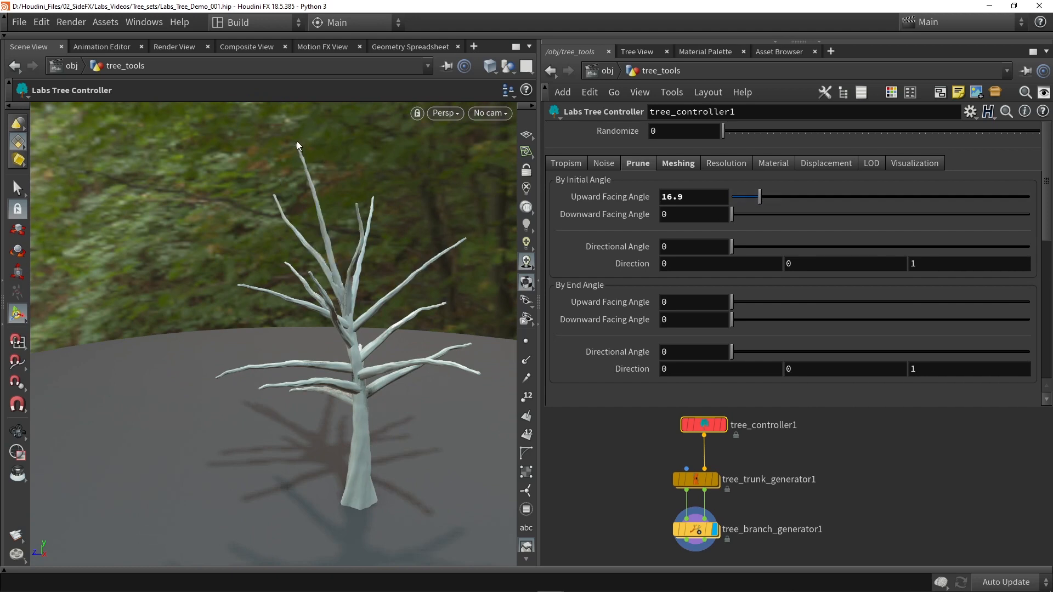
left_click_drag(759, 198, 724, 200)
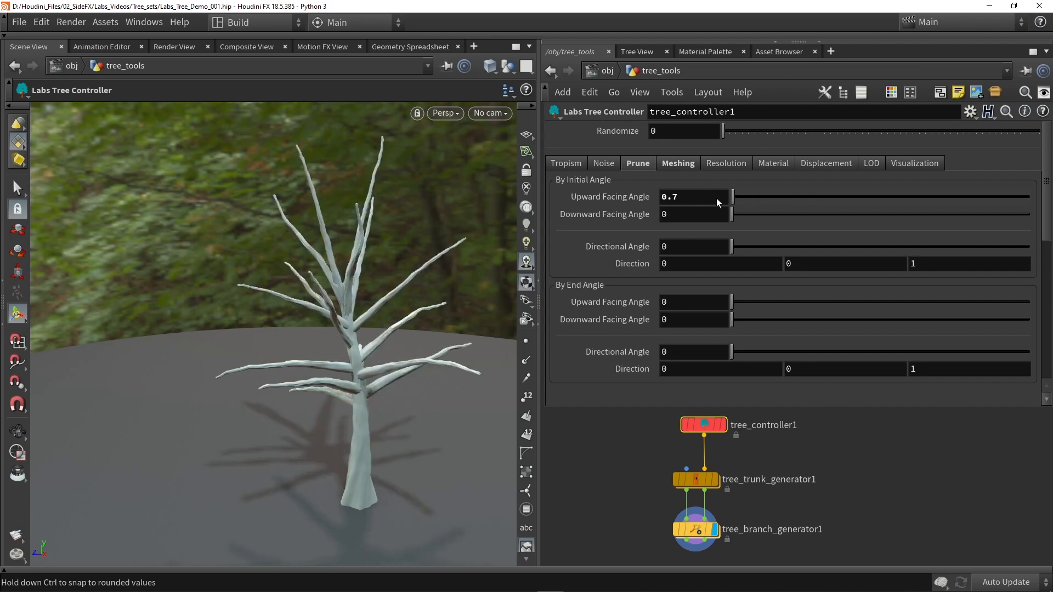
left_click_drag(746, 218, 1009, 211)
left_click_drag(761, 211, 697, 220)
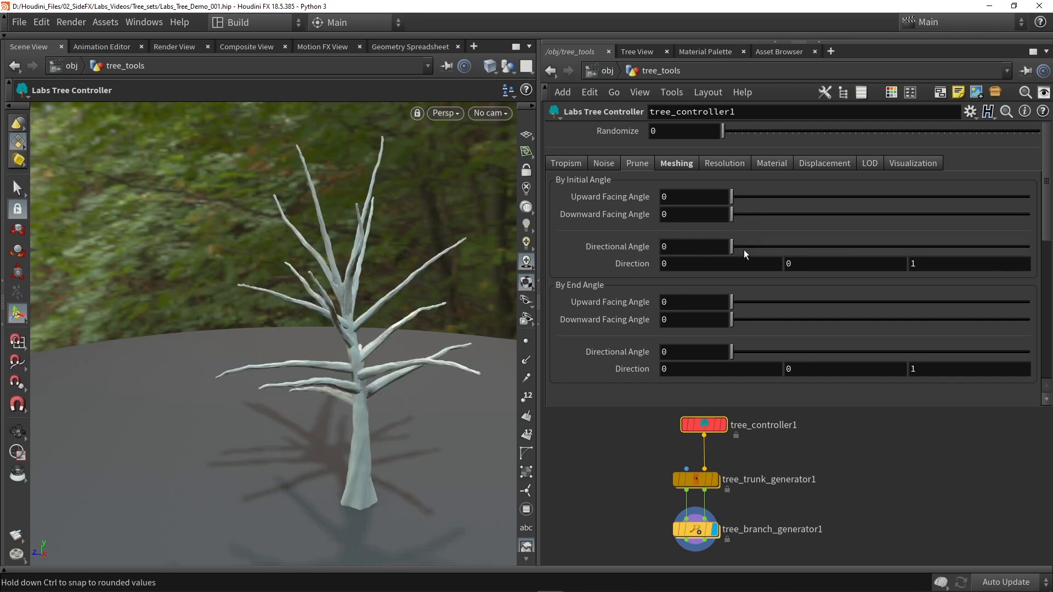
- Set the By Initial Angle Directional Angle to 42.8 on tree_controller1 and orbit to check the pruned branches
mouse_move(785, 247)
left_mouse_down()
mouse_move(817, 249)
mouse_move(802, 246)
left_mouse_up()
key("Escape")
left_click_drag(417, 337, 372, 336)
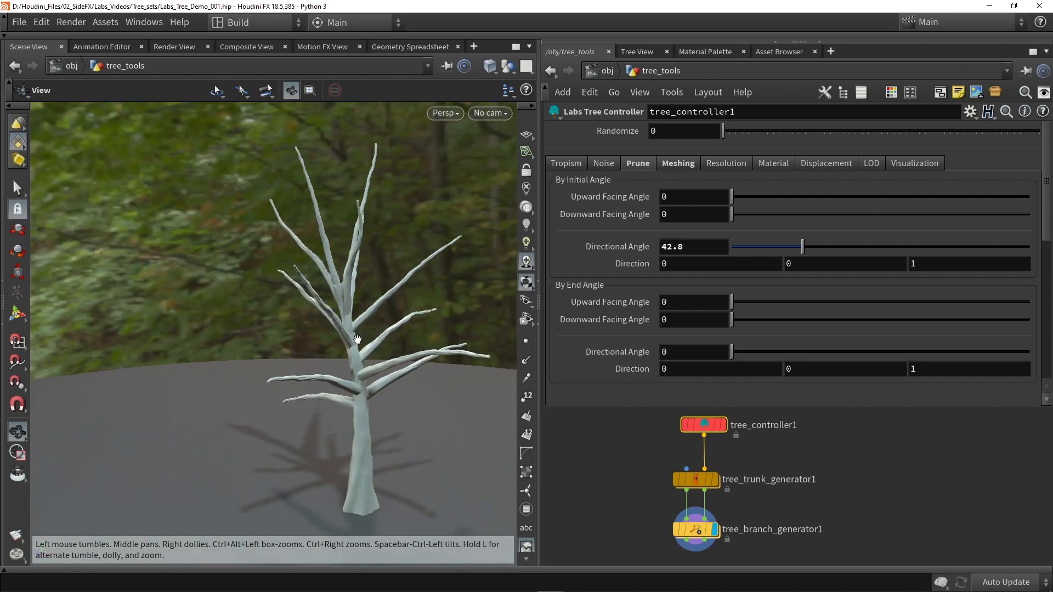
- Review the Advanced options of tree_branch_generator1 and turn on Override Tropism
left_click(694, 529)
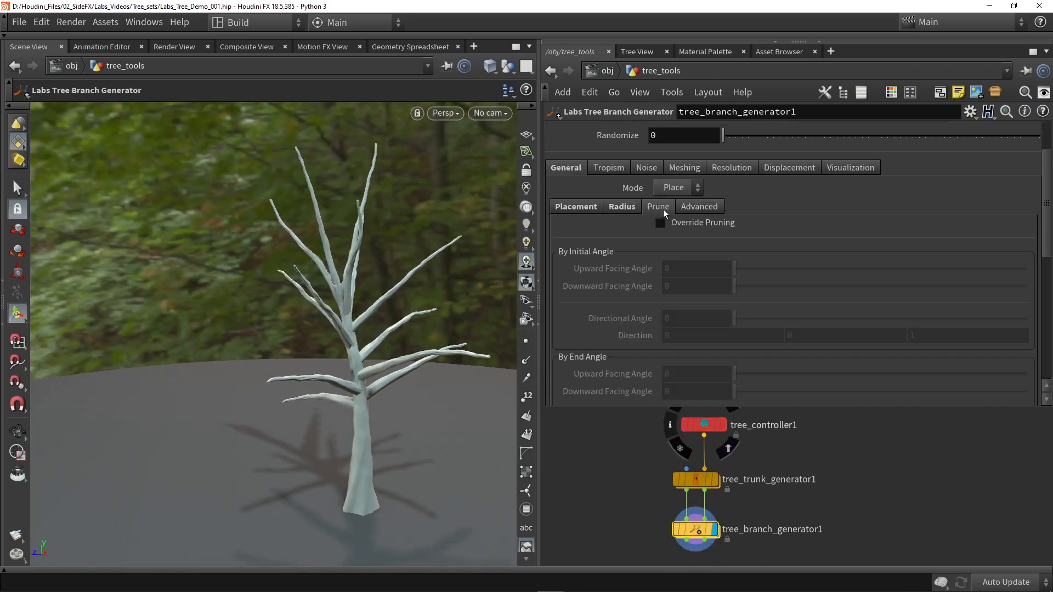
left_click(692, 207)
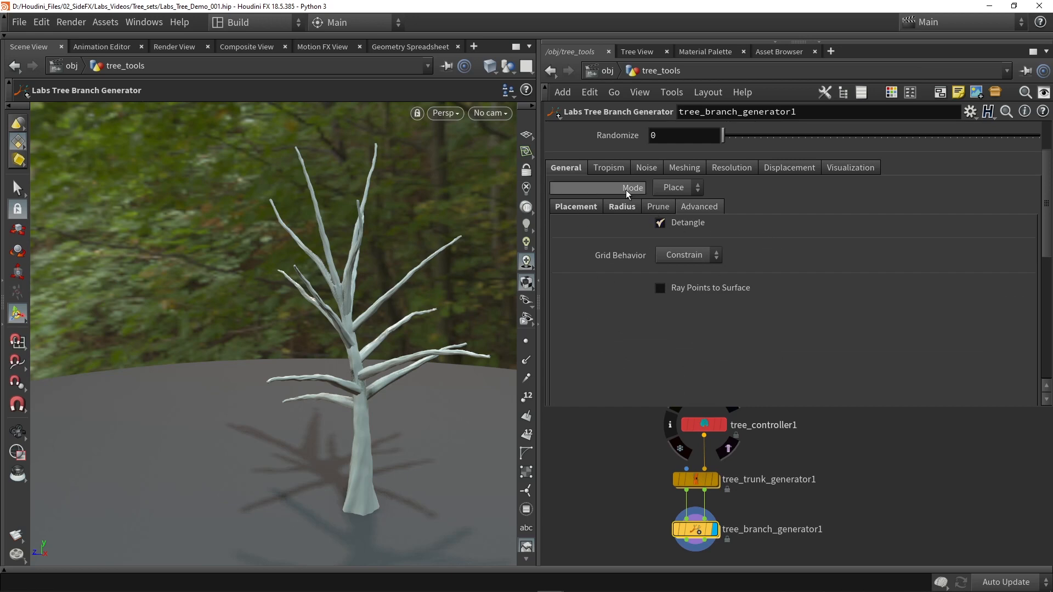
left_click(613, 167)
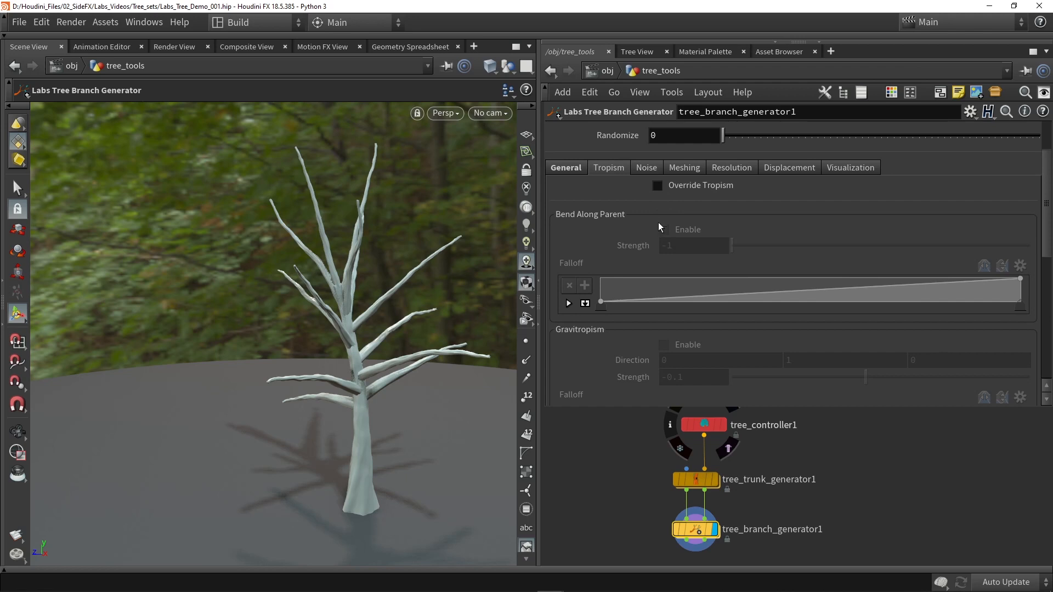
left_click(686, 185)
scroll(645, 210, "down", 1)
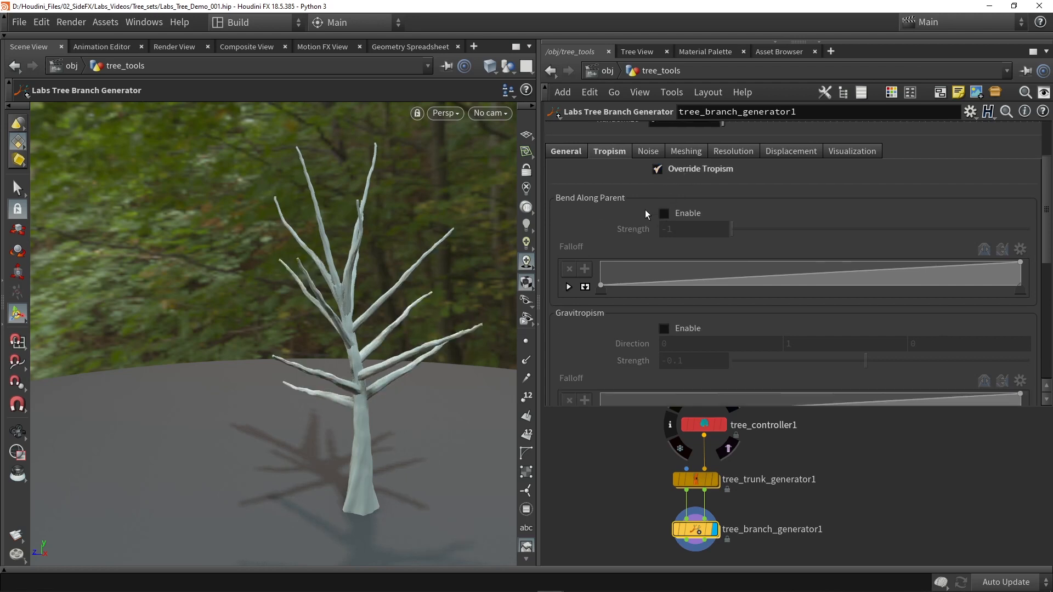
- Enable Bend Along Parent for the branches and set its Strength to -0.28
left_click(680, 211)
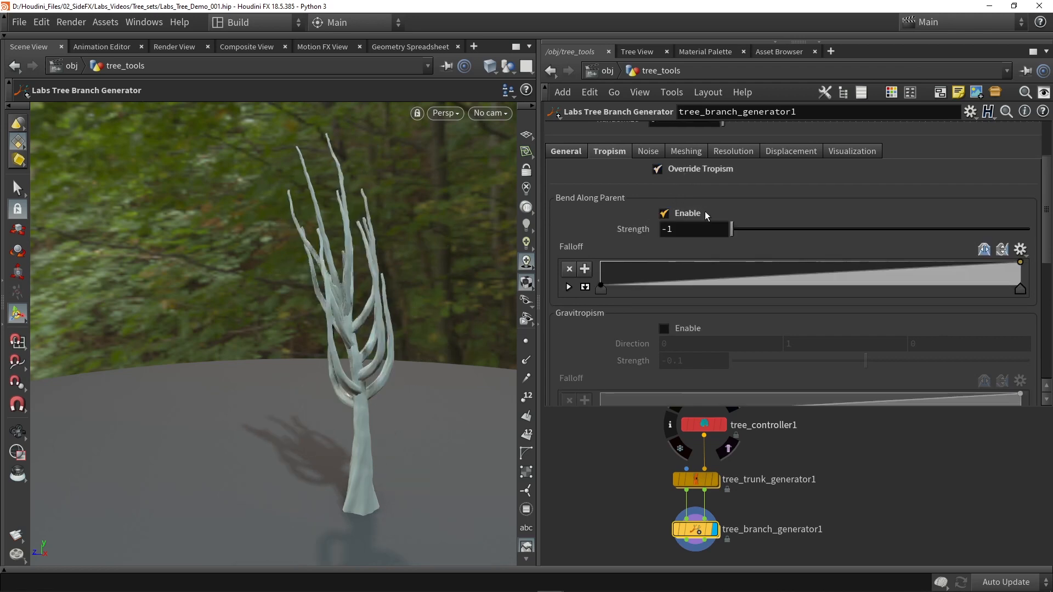
mouse_move(429, 231)
left_mouse_down("alt")
mouse_move(365, 245)
mouse_move(247, 241)
mouse_move(421, 237)
left_mouse_up("alt")
left_click_drag(771, 229, 871, 235)
left_click_drag(851, 237, 838, 230)
- Enable Gravitropism on the branches and try different Strength values while viewing the tree
left_click(690, 328)
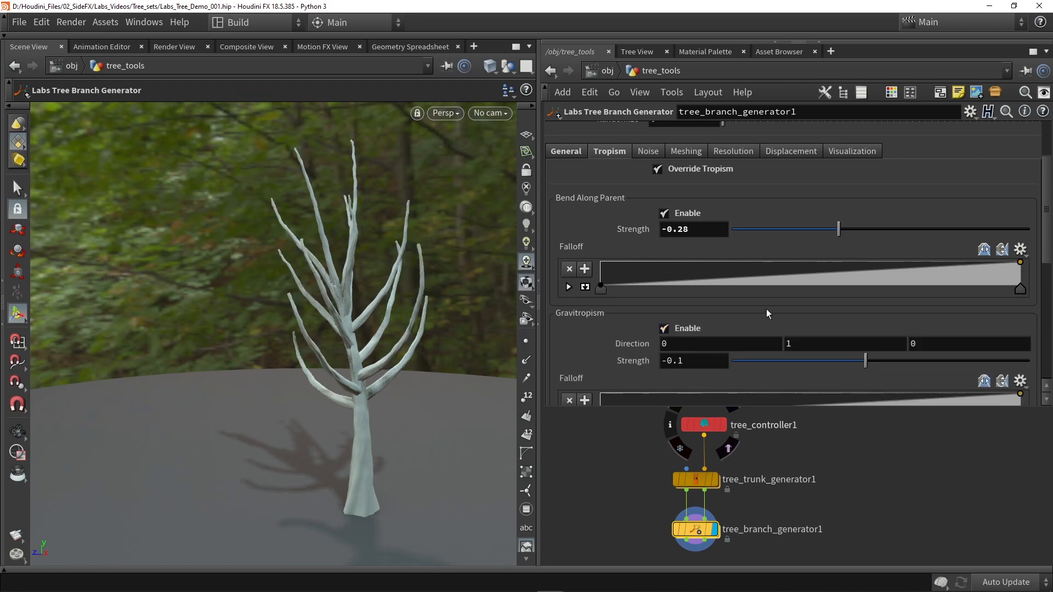
scroll(767, 309, "down", 1)
mouse_move(852, 323)
left_mouse_down()
mouse_move(832, 333)
mouse_move(844, 329)
left_mouse_up()
left_click_drag(384, 307, 417, 293)
left_click_drag(845, 329, 869, 329)
- Set the Bend Along Parent Strength to -0.797 and the Gravitropism Strength to -0.387, and inspect the bent branches
left_click_drag(839, 196, 803, 197)
left_click_drag(869, 329, 823, 329)
left_click_drag(802, 196, 762, 196)
key("Escape")
mouse_move(307, 280)
left_mouse_down()
mouse_move(268, 282)
mouse_move(406, 275)
mouse_move(238, 289)
mouse_move(307, 290)
left_mouse_up()
key("Return")
scroll(583, 327, "down", 5)
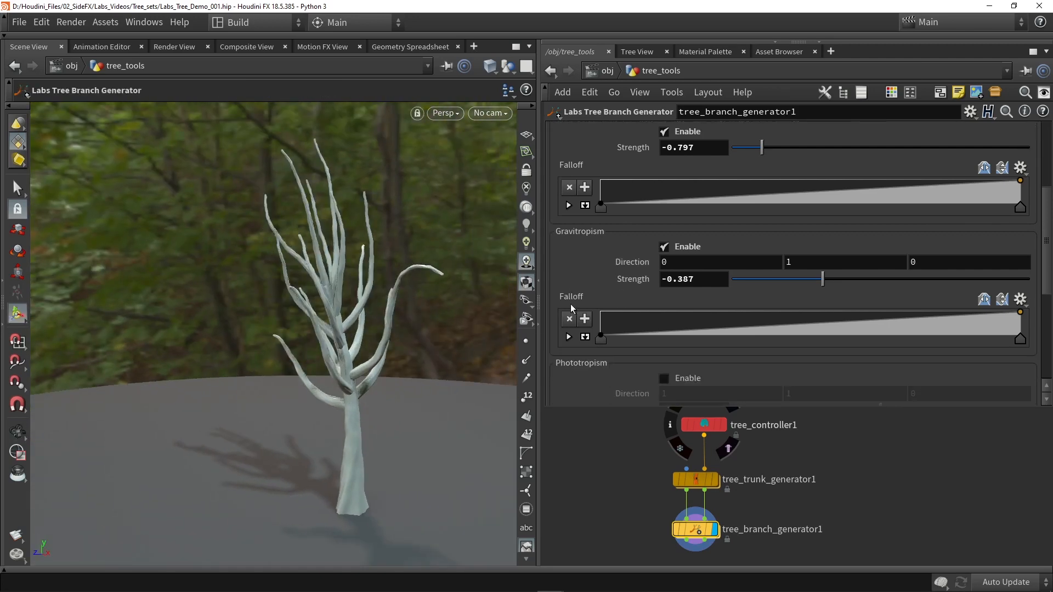
- Try Phototropism on the branches with Direction 0, 1, 1 and Strength 1, and turn it off again
scroll(616, 238, "down", 2)
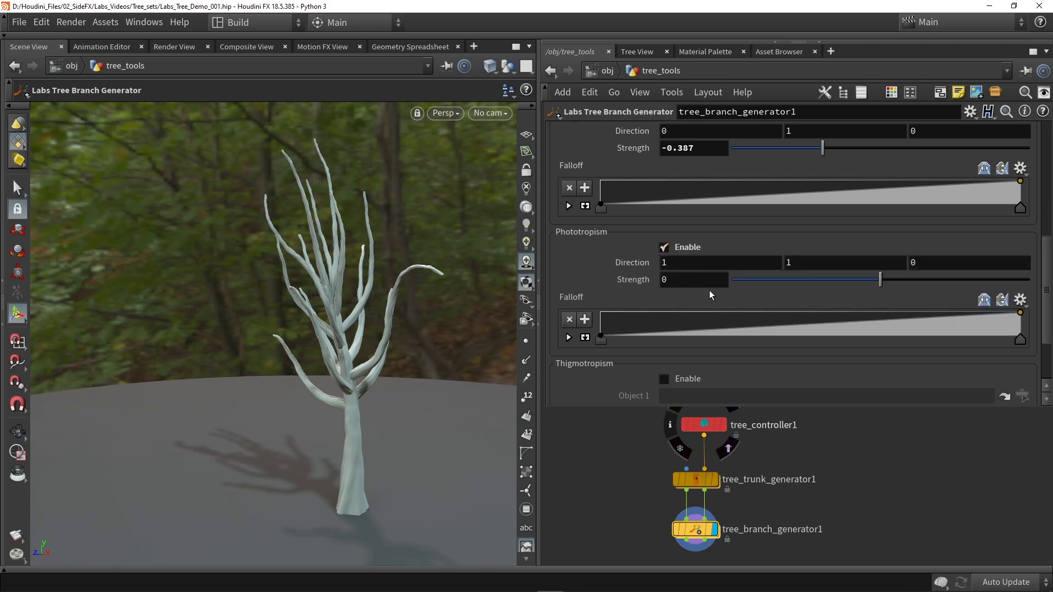
left_click_drag(352, 296, 367, 326, "alt")
scroll(353, 314, "down", 2)
key("Return")
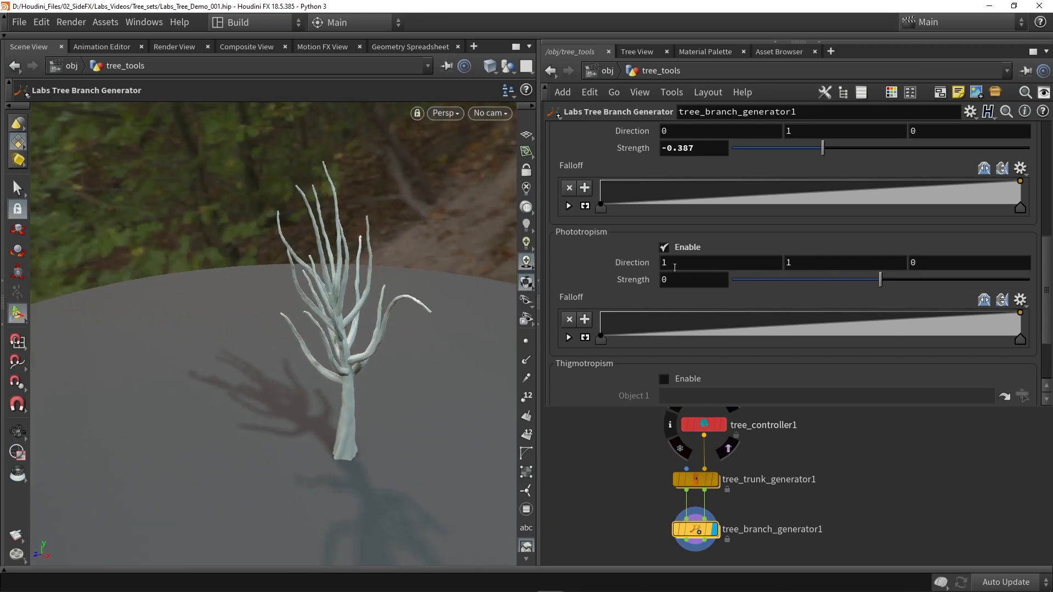
left_click_drag(374, 324, 395, 393, "alt")
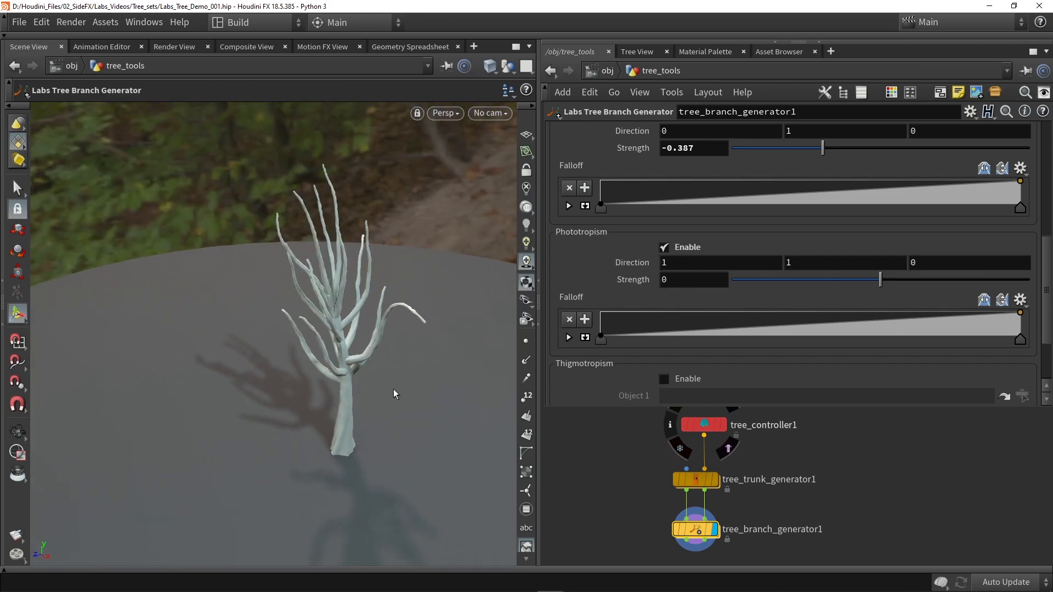
left_click(692, 282)
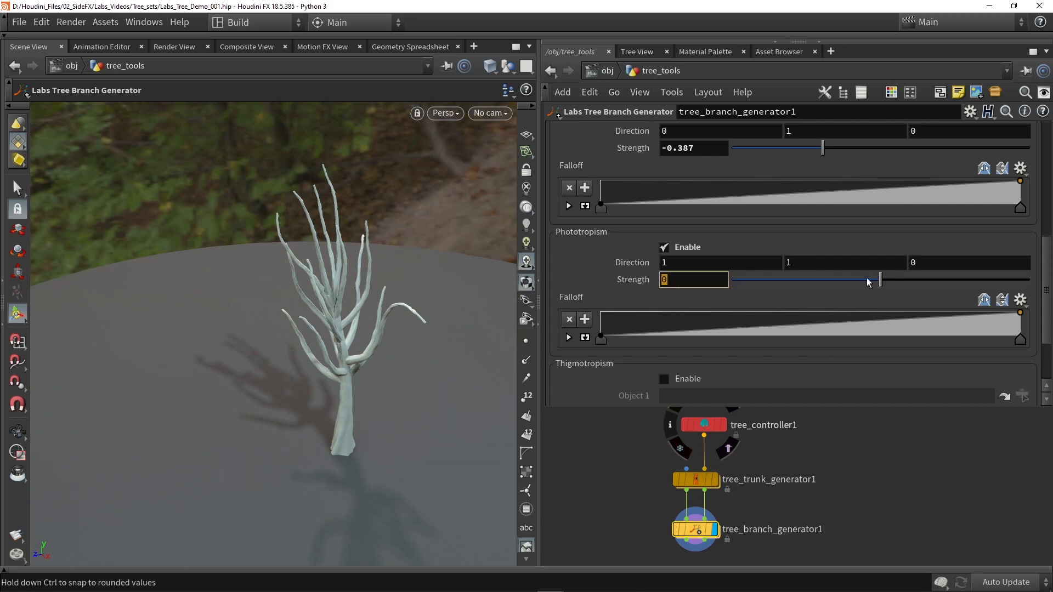
left_click_drag(880, 281, 1031, 281)
left_click_drag(400, 303, 294, 377, "alt")
left_click(677, 248)
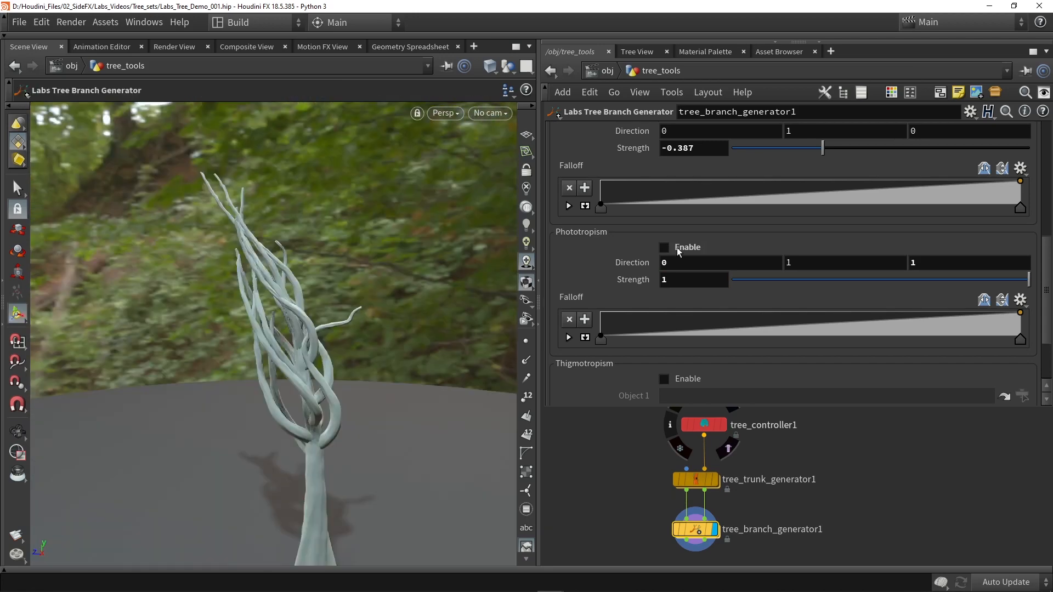
- Examine the remaining tropism settings and the Line Noise override options of tree_branch_generator1
scroll(670, 259, "down", 2)
scroll(669, 258, "down", 1)
scroll(582, 309, "down", 1)
scroll(604, 307, "up", 11)
scroll(647, 335, "up", 7)
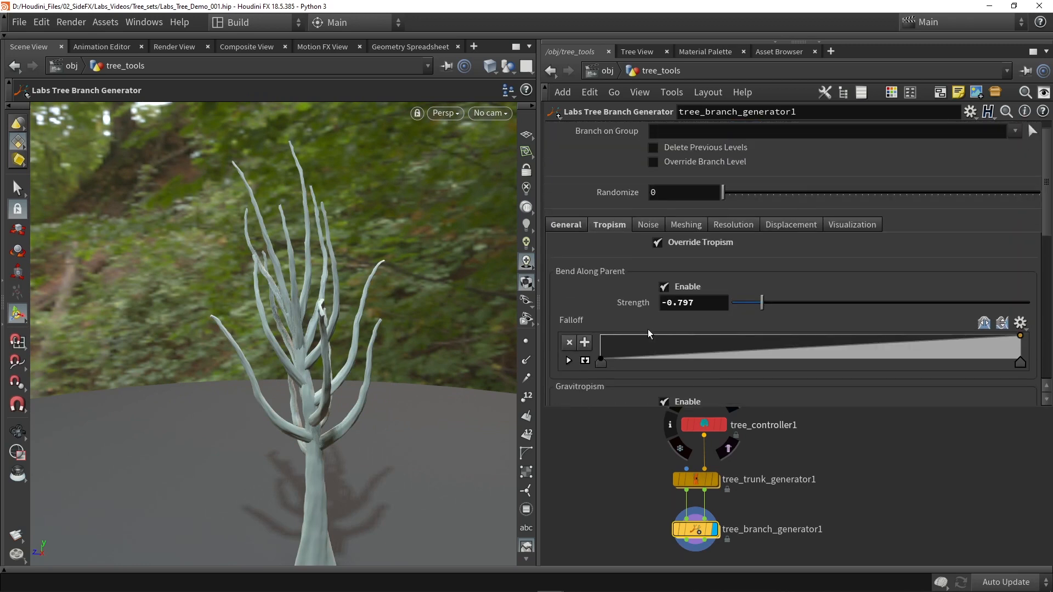
left_click(648, 241)
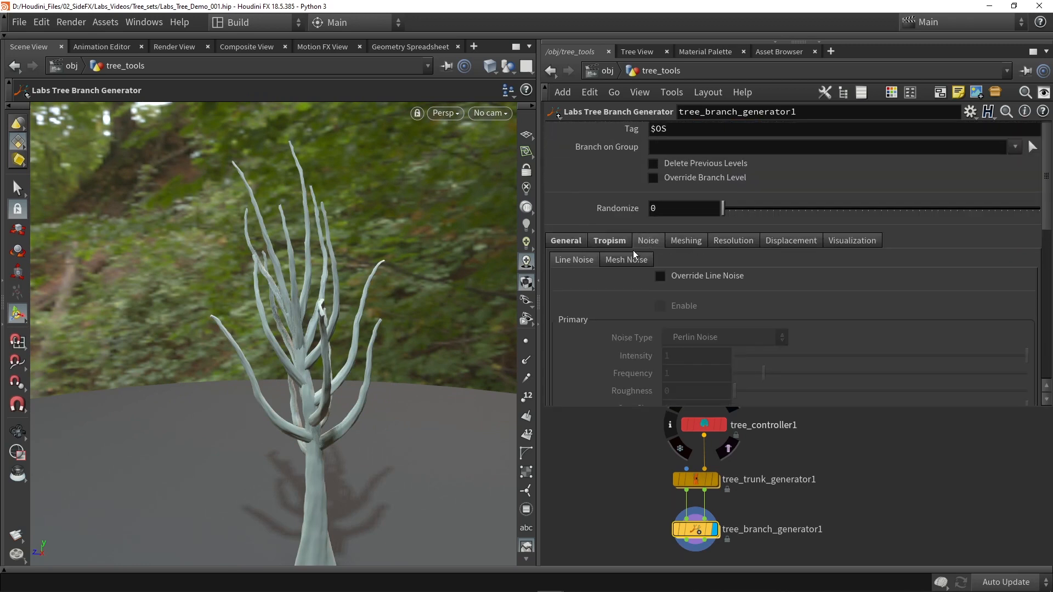
scroll(673, 278, "down", 8)
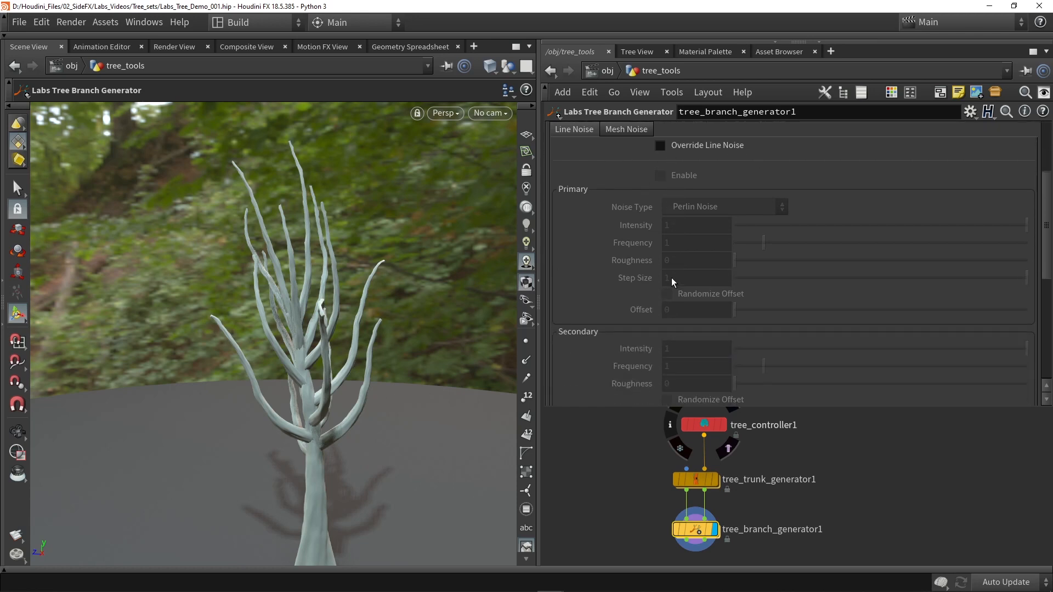
scroll(671, 278, "up", 7)
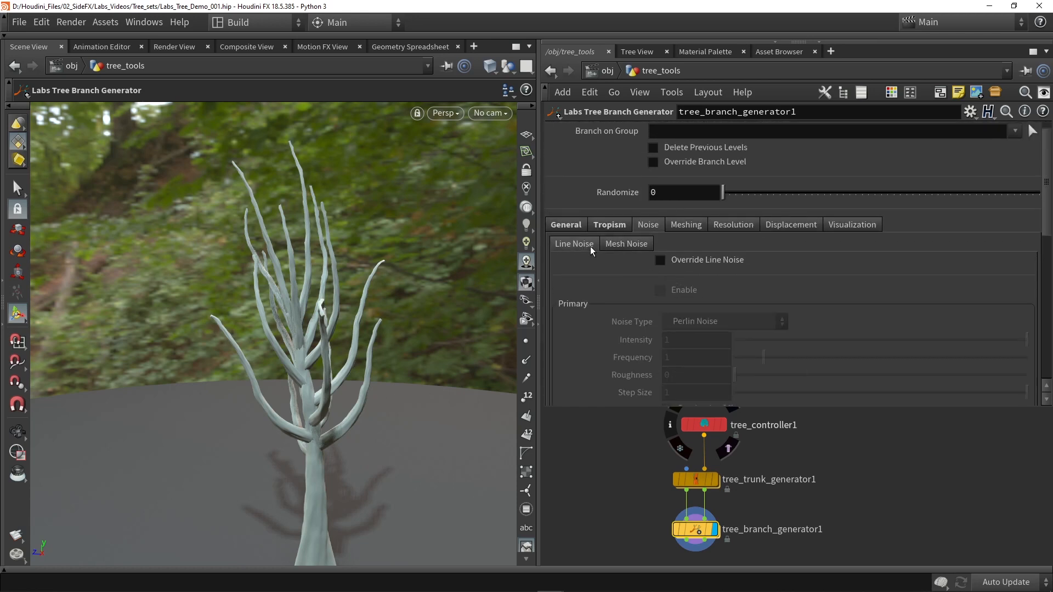
- On tree_controller1, set the Line Noise primary Intensity to 0.197 and the secondary Frequency to 0.78
left_click(703, 425)
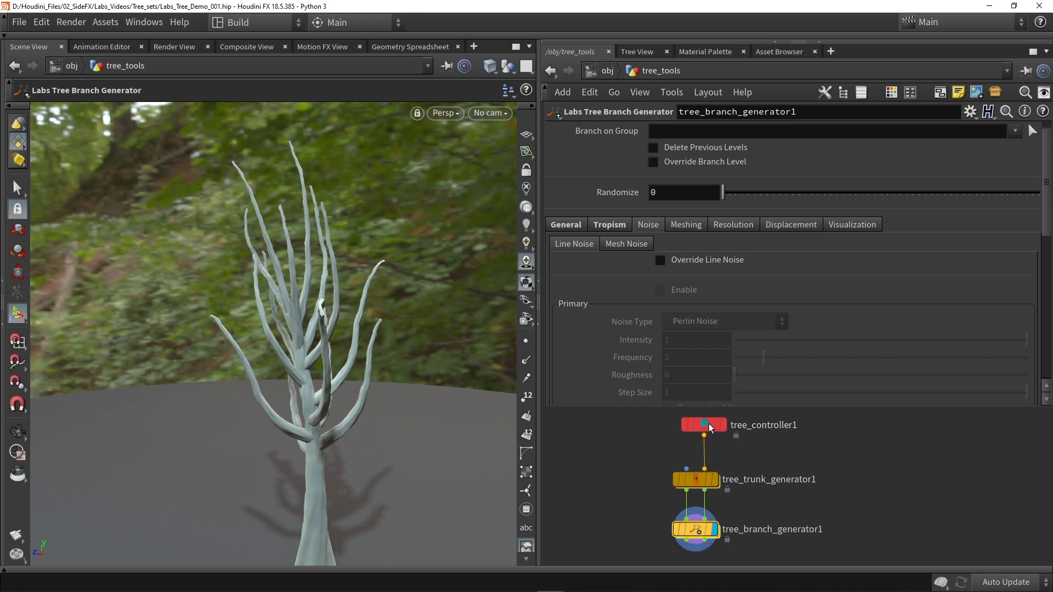
left_click(604, 163)
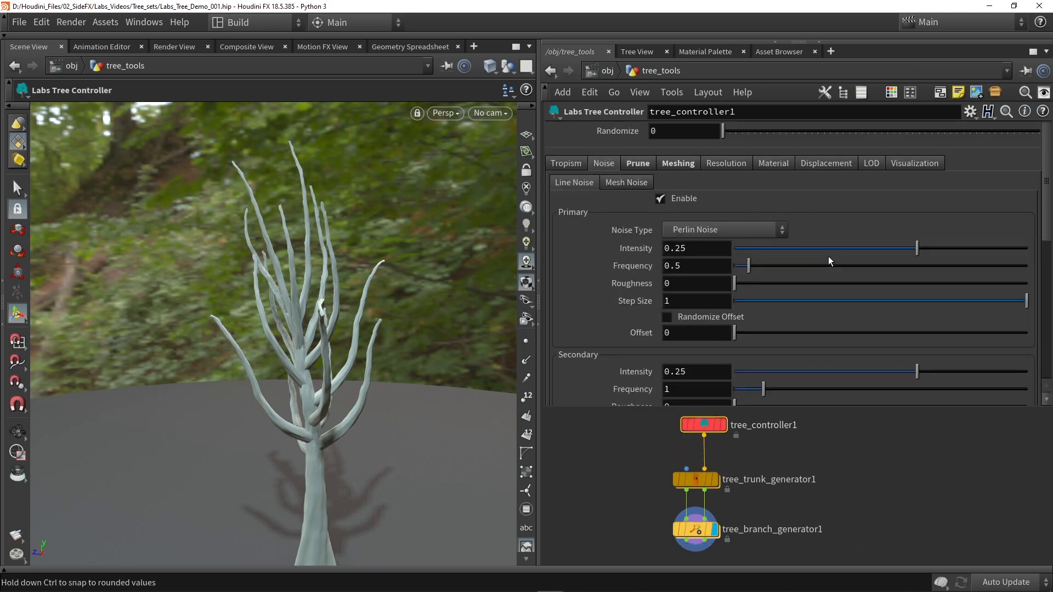
mouse_move(887, 255)
left_mouse_down()
mouse_move(741, 250)
mouse_move(882, 250)
left_mouse_up()
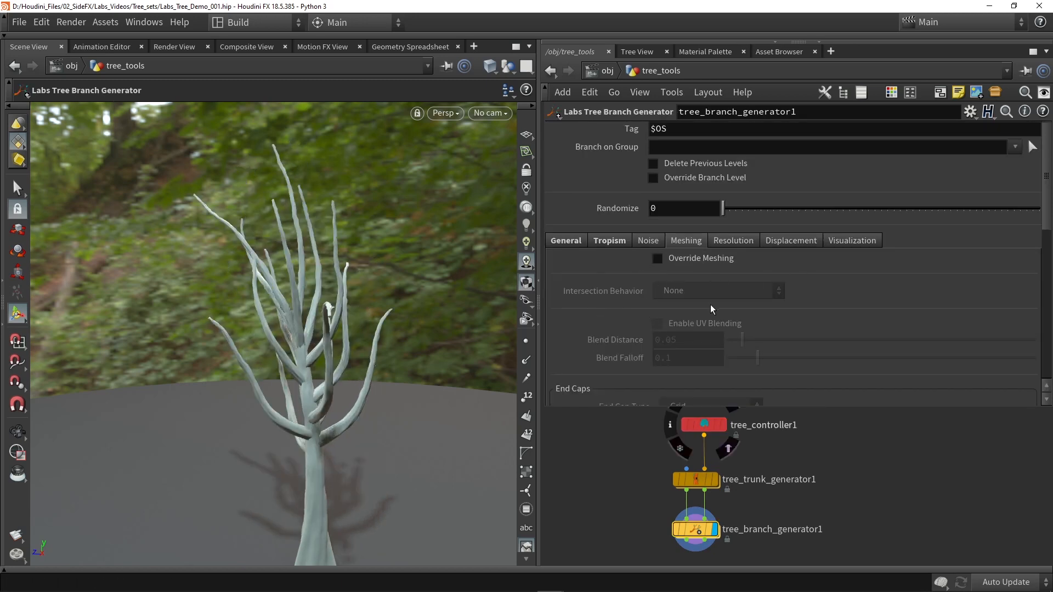
- Set the Meshing Intersection Behavior of tree_controller1 to Boolean + Normal Blending and inspect the branch joints
left_click(707, 424)
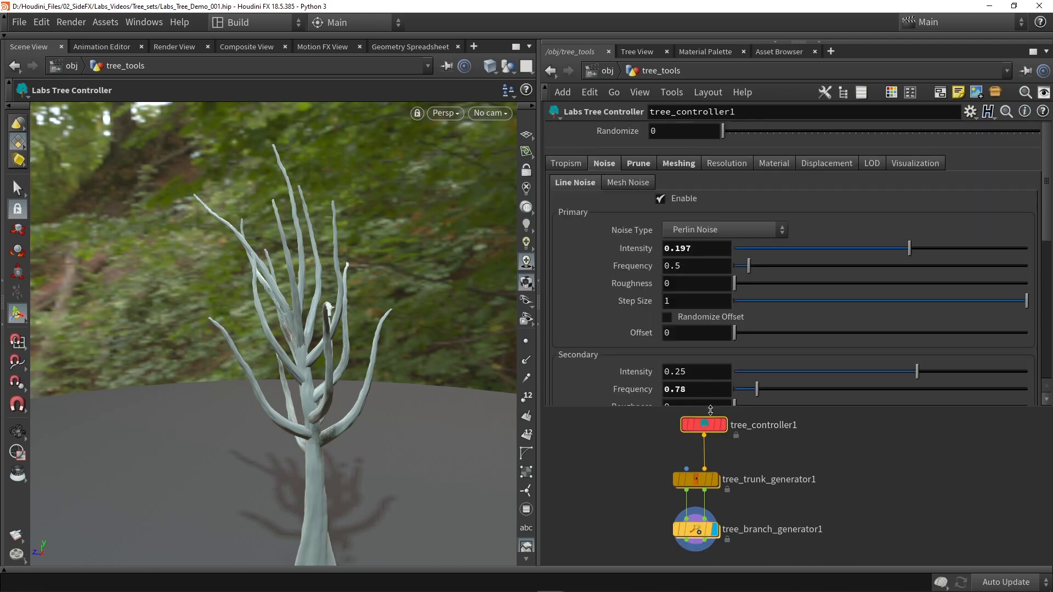
left_click(683, 164)
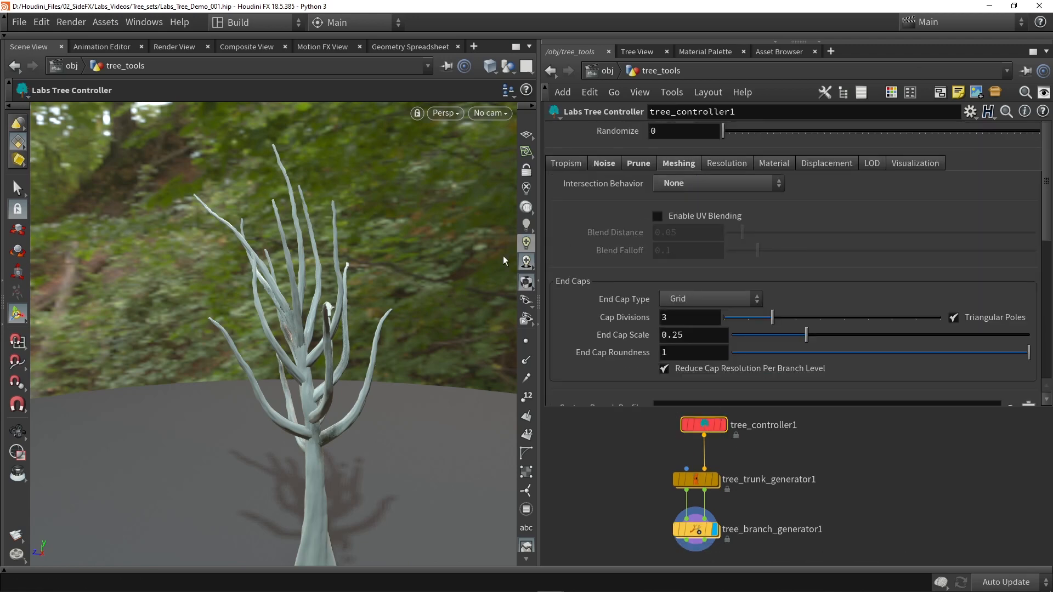
key("Escape")
scroll(292, 399, "up", 5)
key("Return")
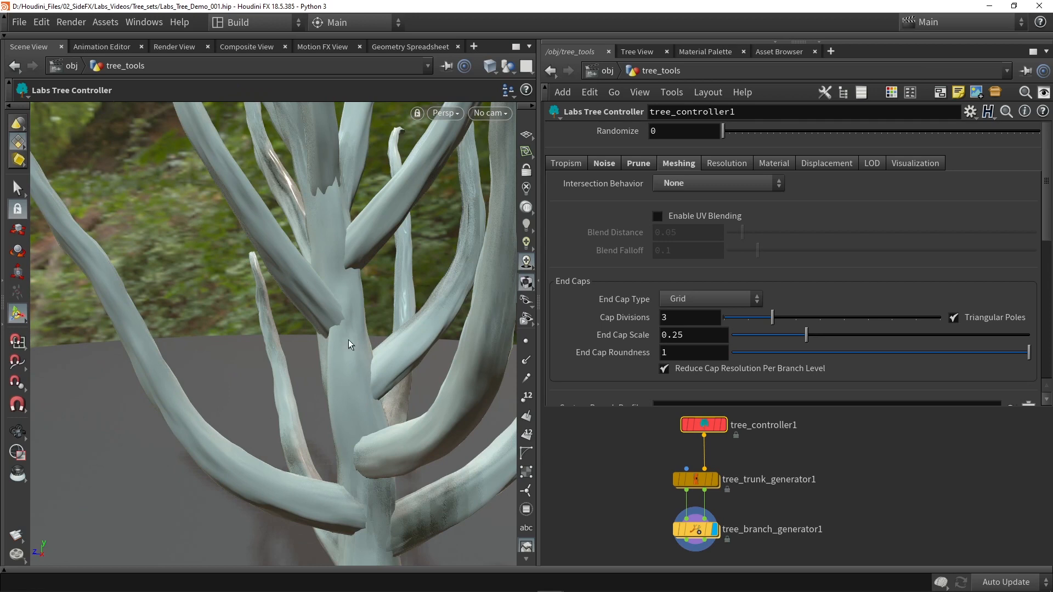
left_click(716, 186)
left_click(703, 213)
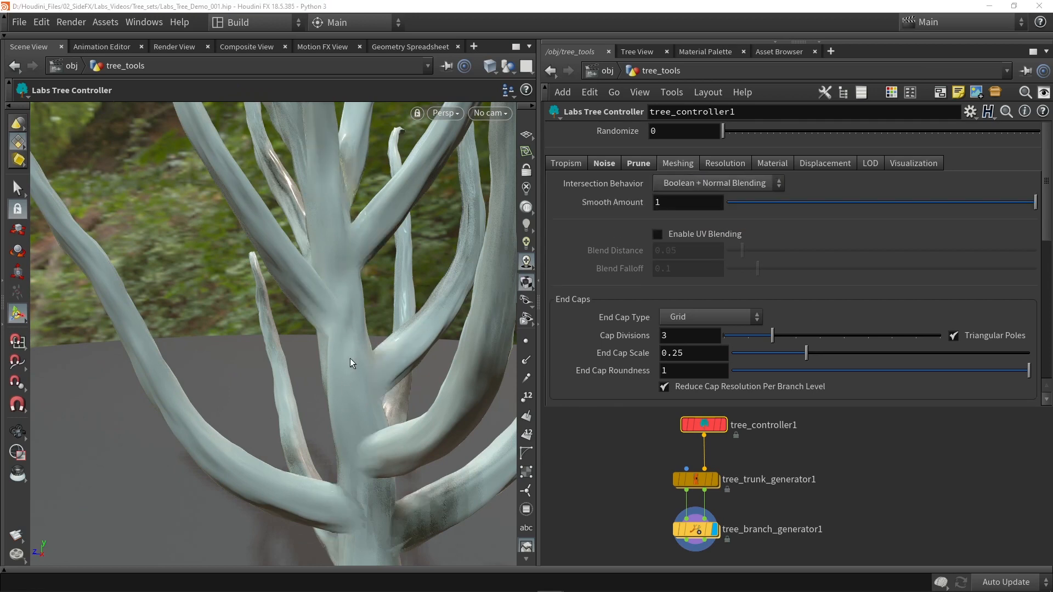
left_click_drag(335, 341, 363, 313, "alt")
scroll(339, 324, "down", 3)
- Set the Intersection Behavior to Normal Blending with a Blend Falloff of 0.419 and inspect the joints up close
left_click(717, 184)
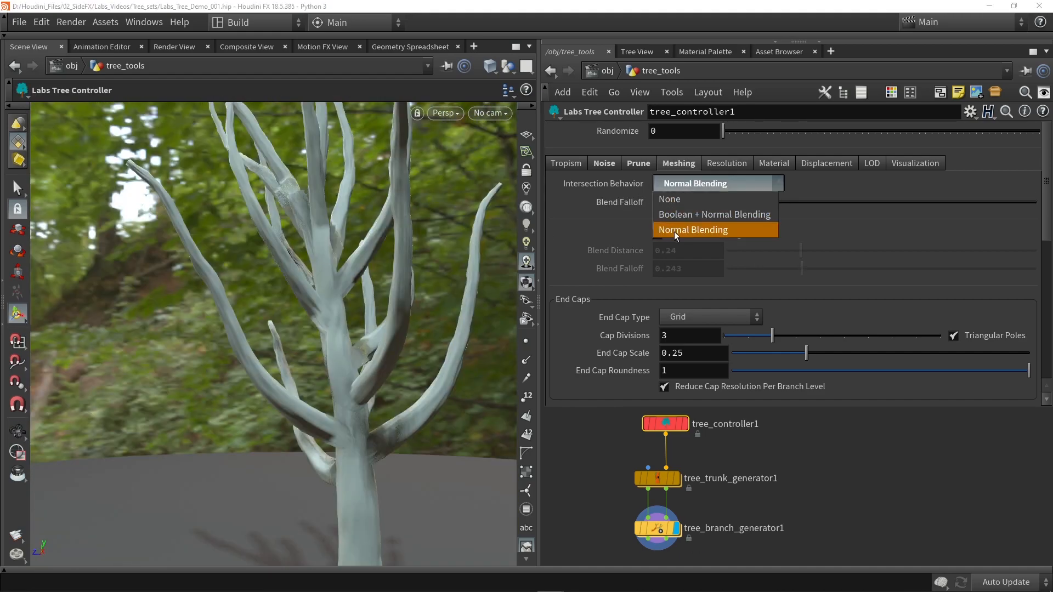
left_click(674, 231)
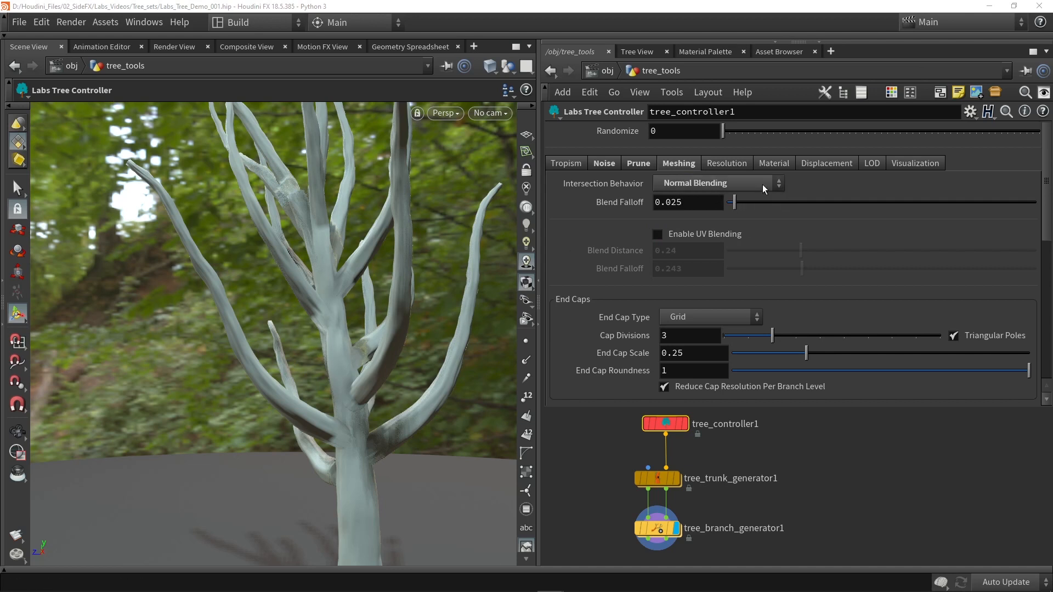
left_click_drag(782, 203, 857, 195)
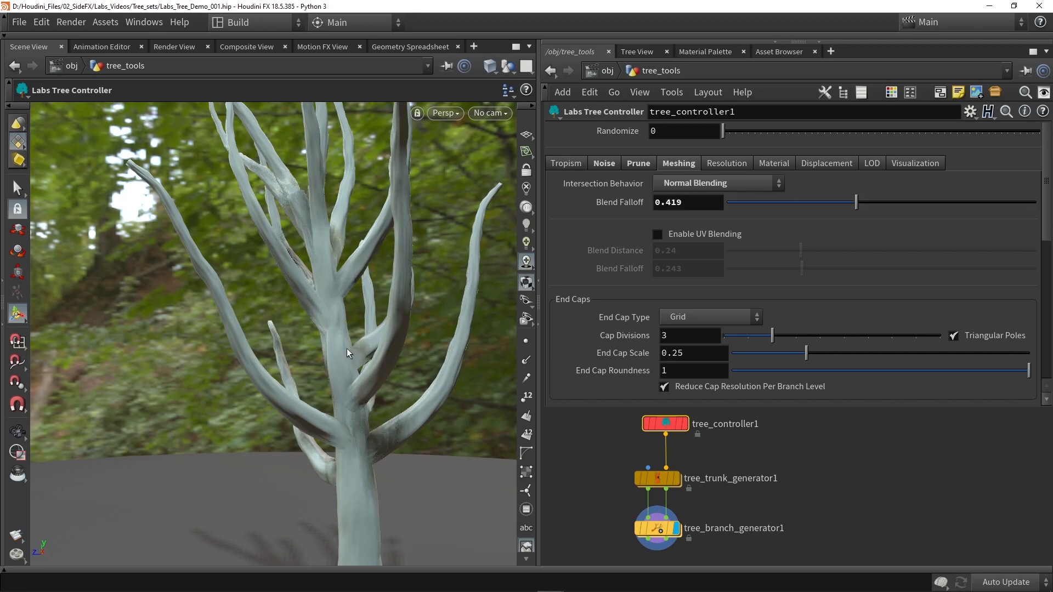
scroll(341, 425, "up", 4)
left_click_drag(341, 423, 345, 432, "alt")
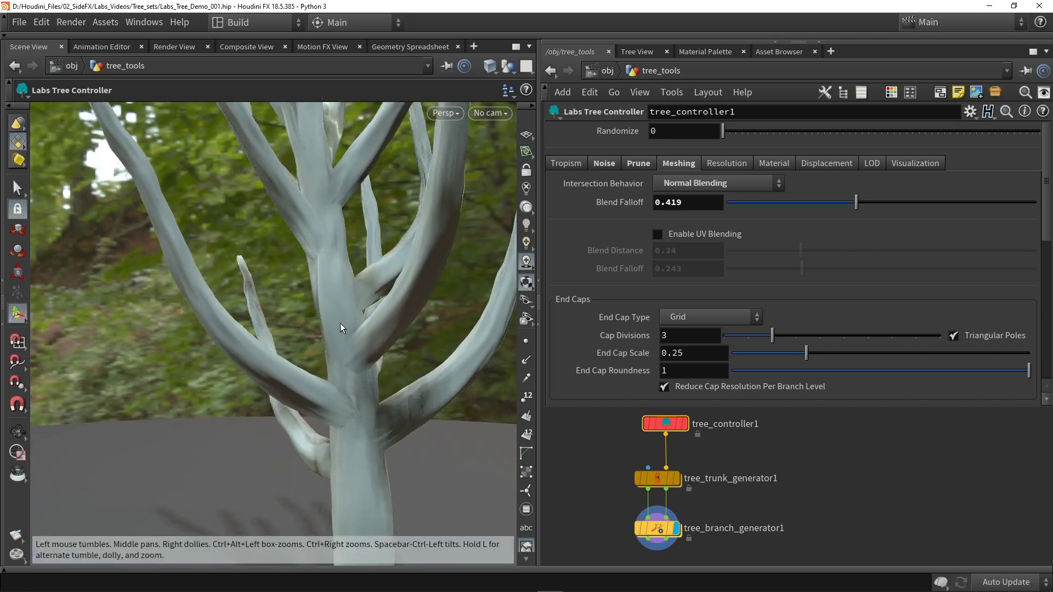
left_click_drag(324, 267, 321, 282, "alt")
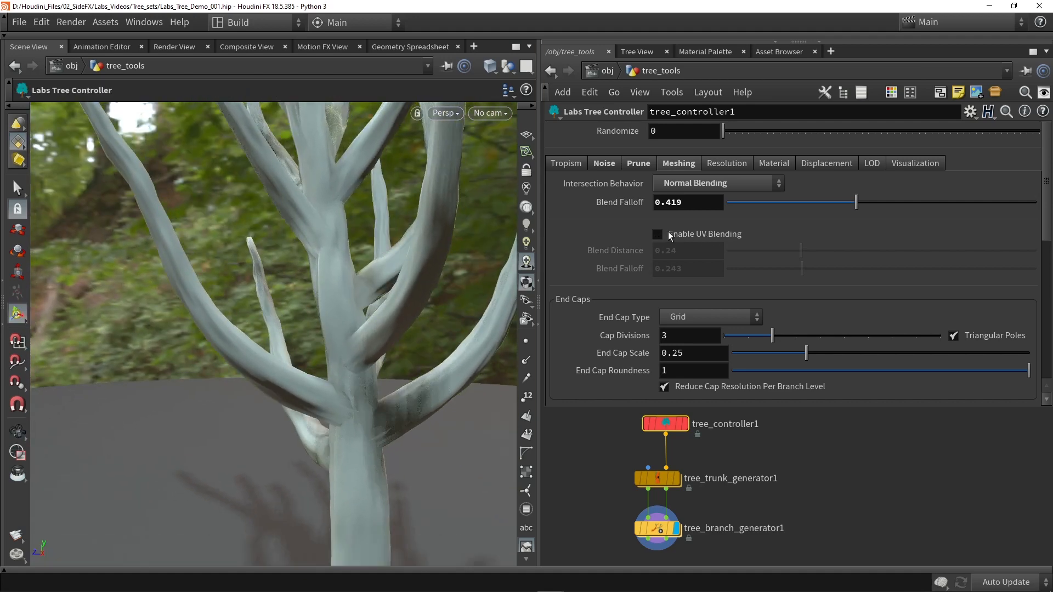
- Enable UV Blending on tree_controller1 and inspect the blend areas at the branch bases
left_click(707, 235)
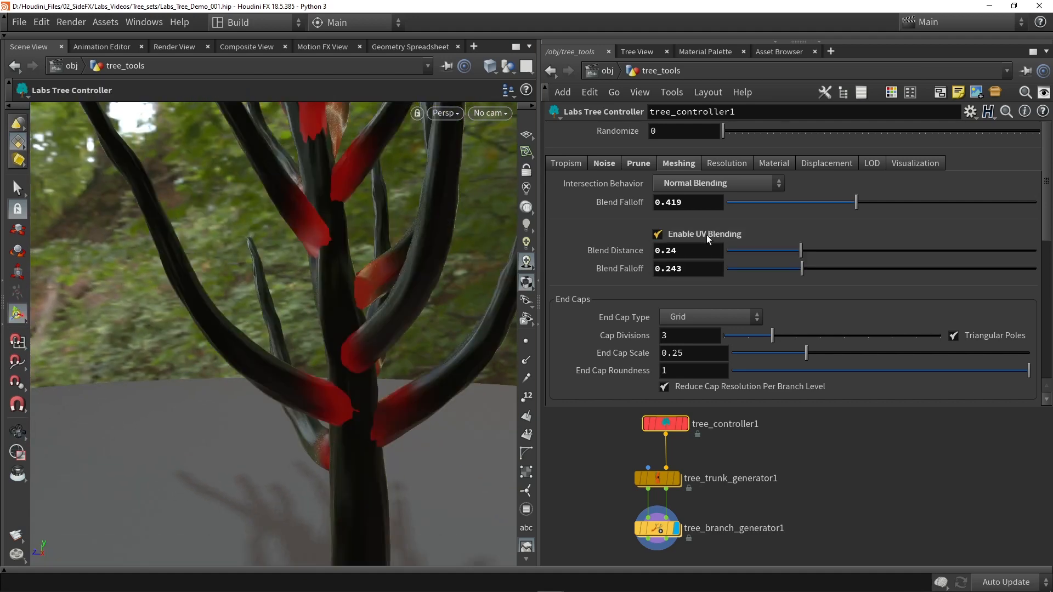
left_click_drag(462, 303, 339, 241, "alt")
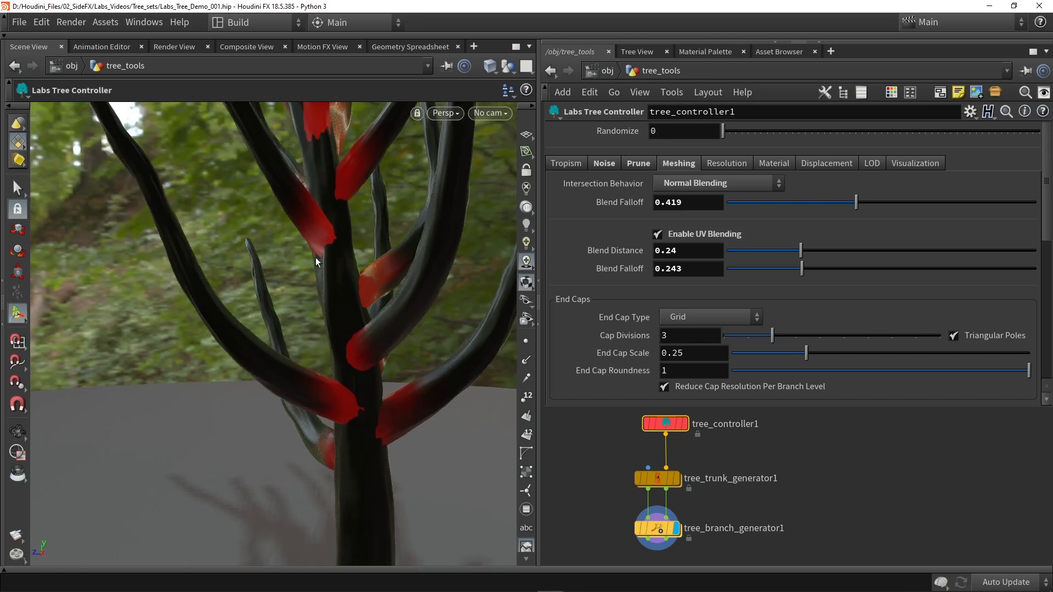
key("alt")
- Examine the tree's uv and uv1 layouts in the UV view
key("space+5")
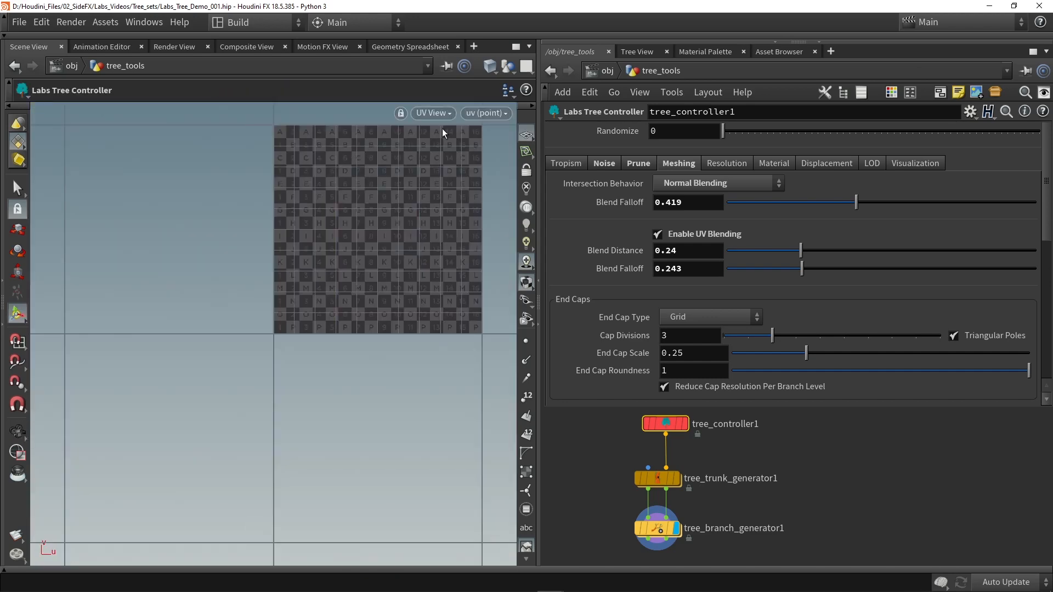
scroll(369, 247, "up", 3)
middle_click_drag(432, 183, 347, 261)
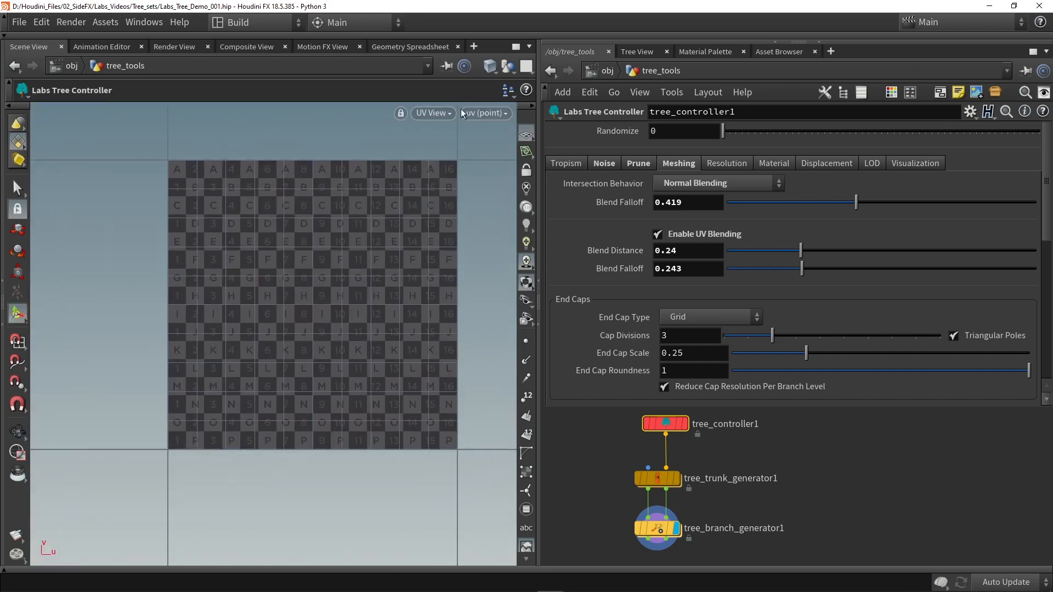
left_click(499, 118)
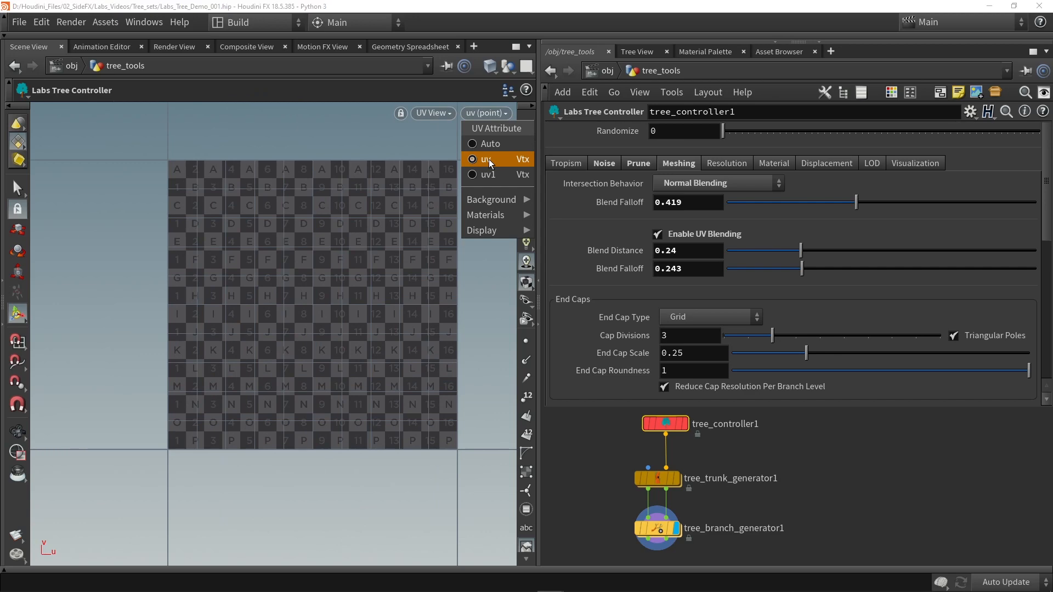
left_click(489, 159)
left_click(484, 113)
left_click(492, 176)
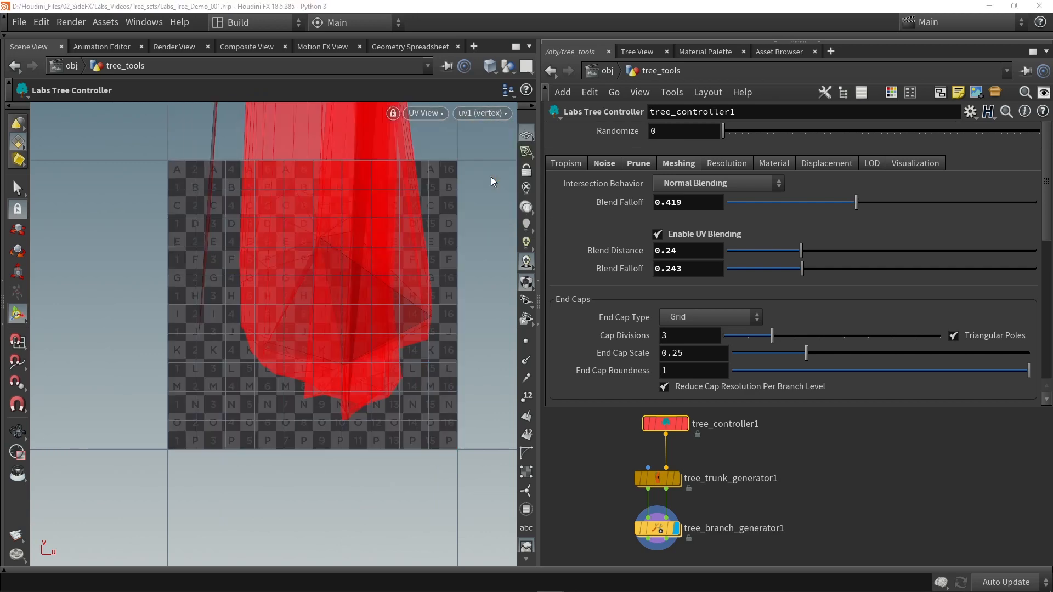
middle_click_drag(369, 246, 334, 359)
scroll(331, 340, "down", 5)
scroll(331, 336, "down", 3)
left_click(484, 113)
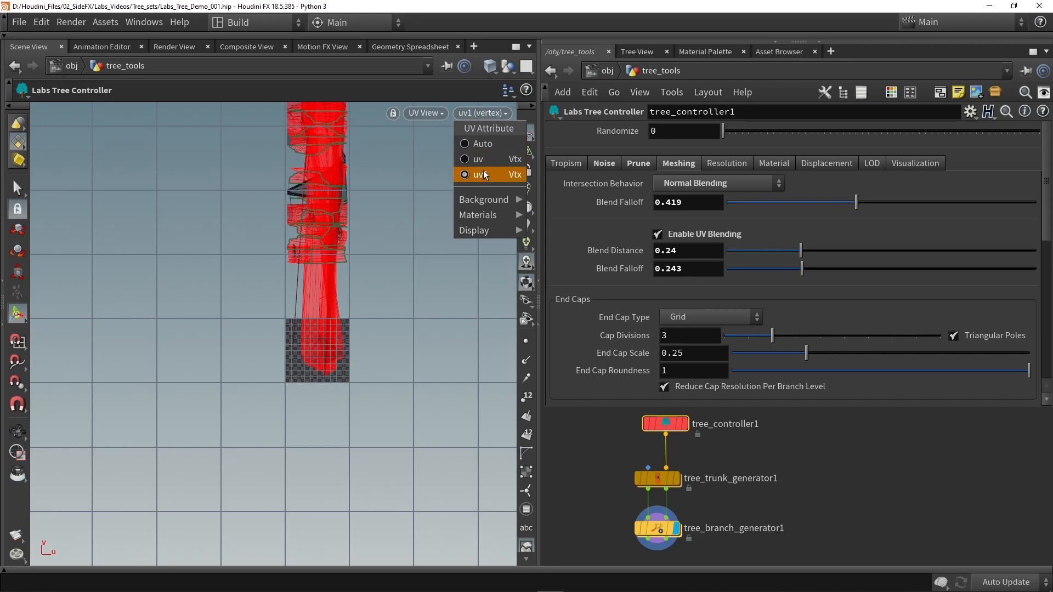
left_click(409, 196)
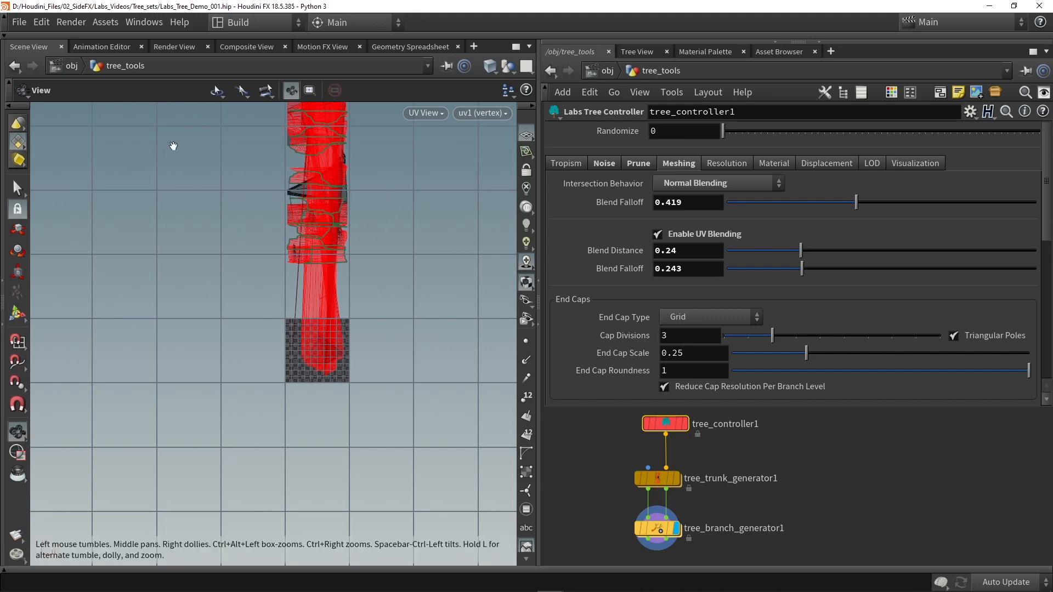
- Return to the perspective view and review the Resolution, Displacement and Visualization override settings of tree_branch_generator1
left_click(657, 528)
middle_click_drag(614, 514, 690, 502)
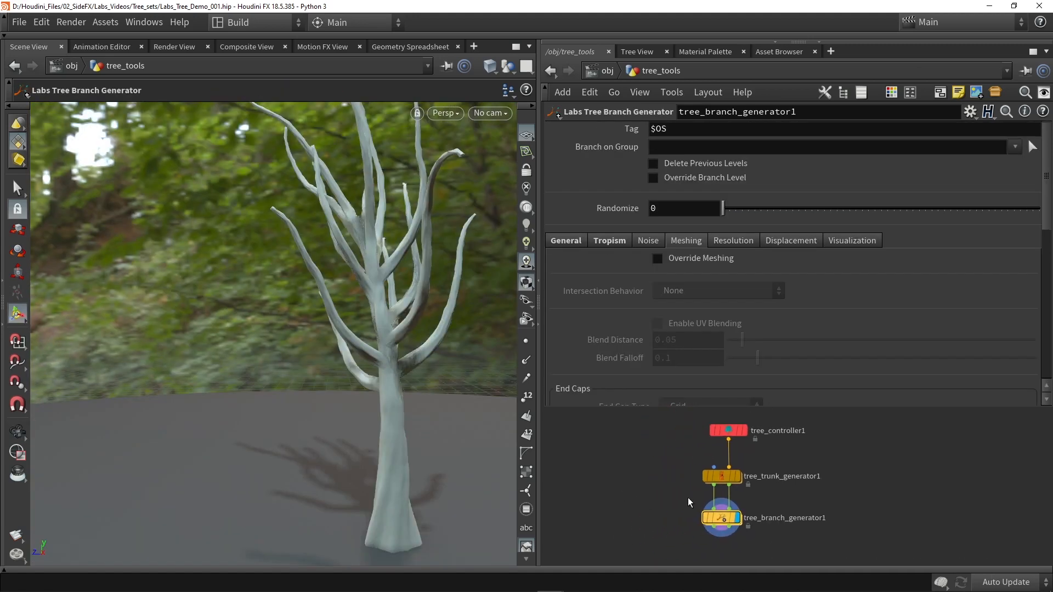
left_click(717, 243)
left_click(773, 241)
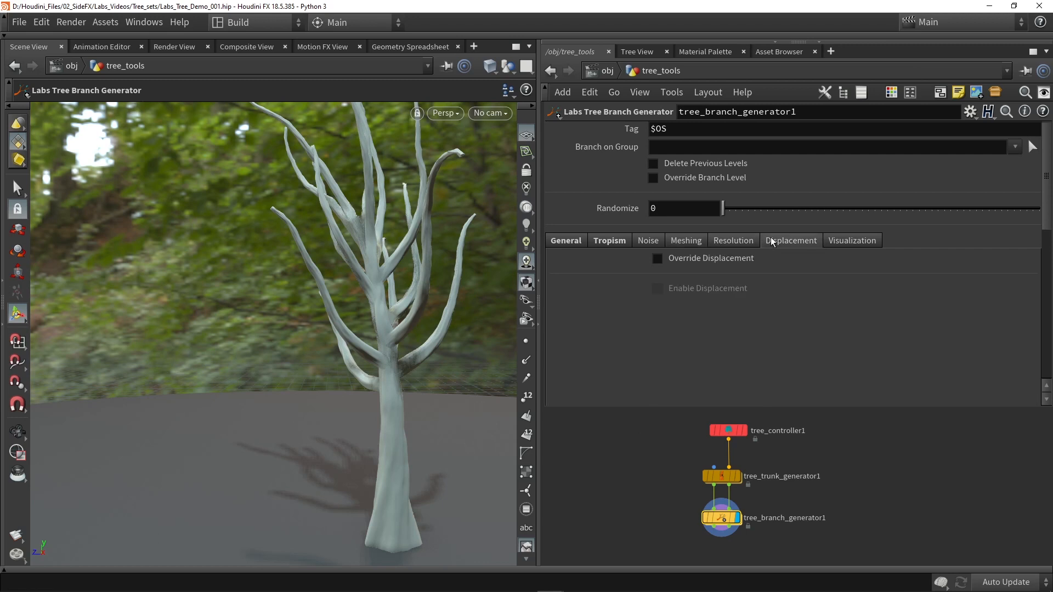
left_click(848, 241)
left_click(738, 241)
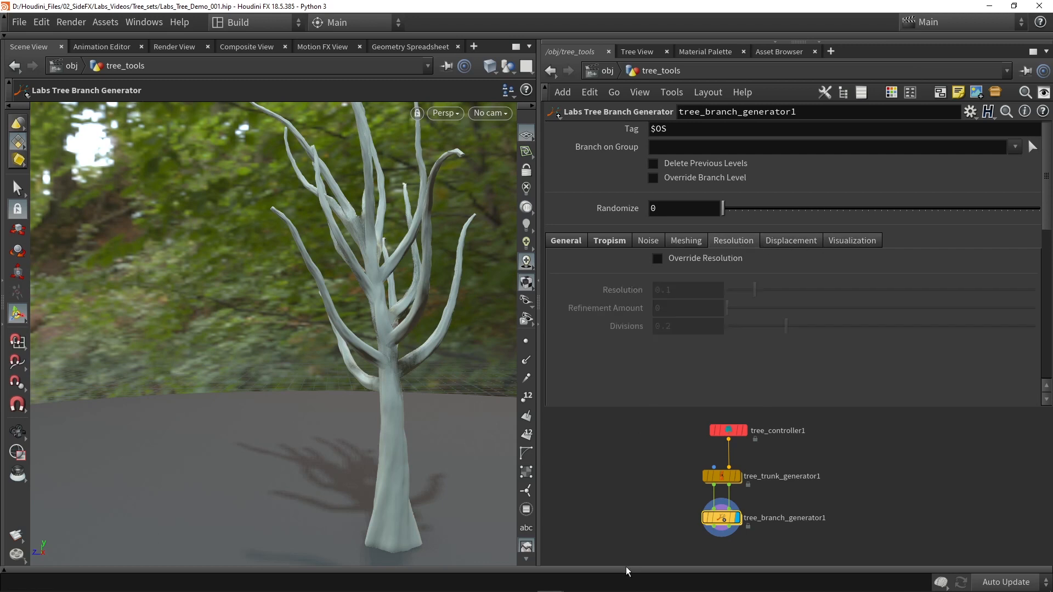
- Reframe the whole tree, enlarge the network area around the branch generator, and save the scene file
right_click_drag(417, 335, 357, 313, "alt")
left_click_drag(357, 313, 353, 340, "alt")
middle_click_drag(620, 484, 589, 443)
scroll(632, 471, "down", 1)
left_click_drag(640, 408, 635, 367)
scroll(635, 465, "up", 2)
middle_click_drag(637, 480, 652, 449)
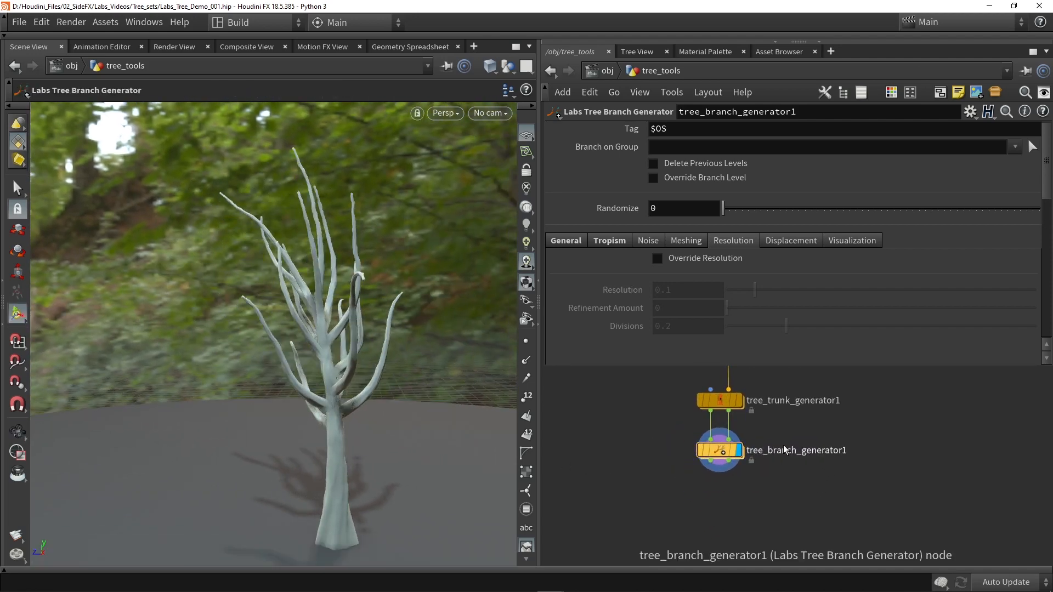
key("ctrl+s")
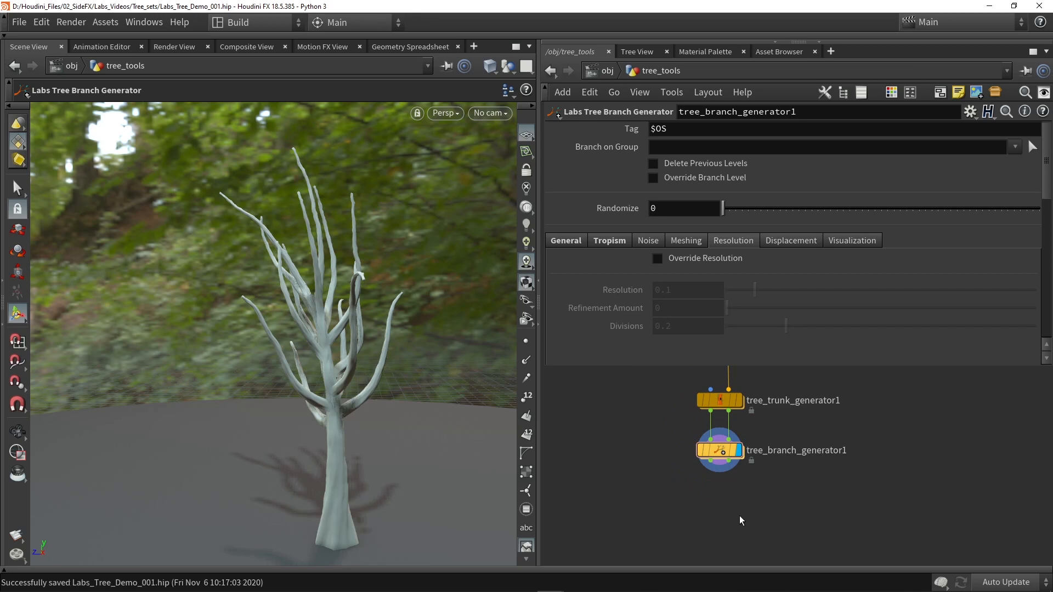
- Duplicate tree_branch_generator1, wire the copy below it and display it as a second branch level, viewing the tree
left_click_drag(722, 456, 806, 518, "alt")
left_click_drag(728, 461, 724, 503)
mouse_move(351, 373)
left_mouse_down("alt")
mouse_move(329, 368)
mouse_move(363, 357)
left_mouse_up("alt")
right_click_drag(362, 356, 379, 362, "alt")
left_click_drag(378, 362, 320, 361, "alt")
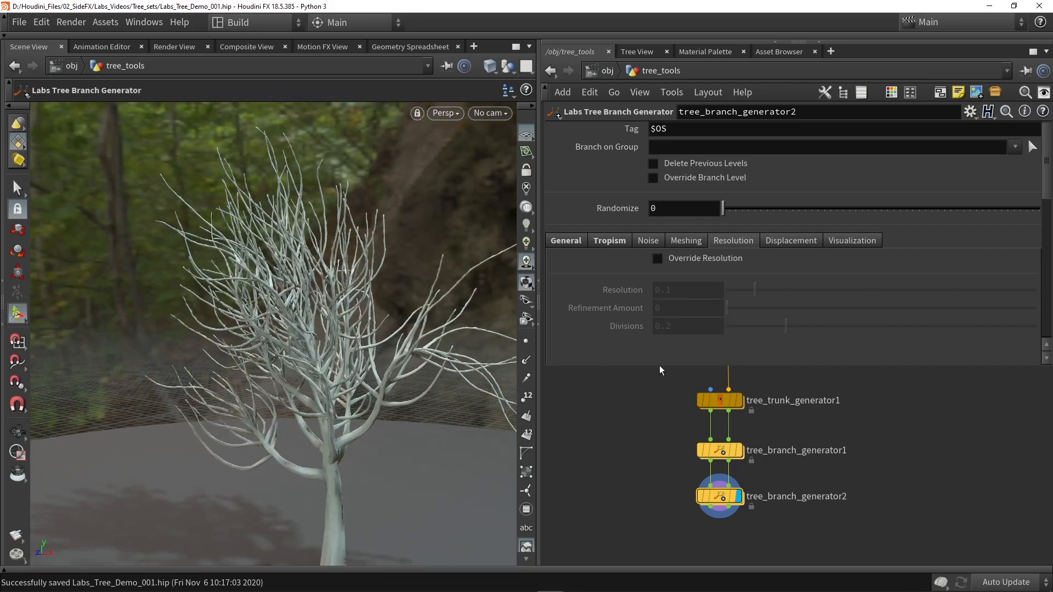
- Set the Branch nodes of tree_branch_generator2 to 8 and look at the tree from another angle
left_click(566, 241)
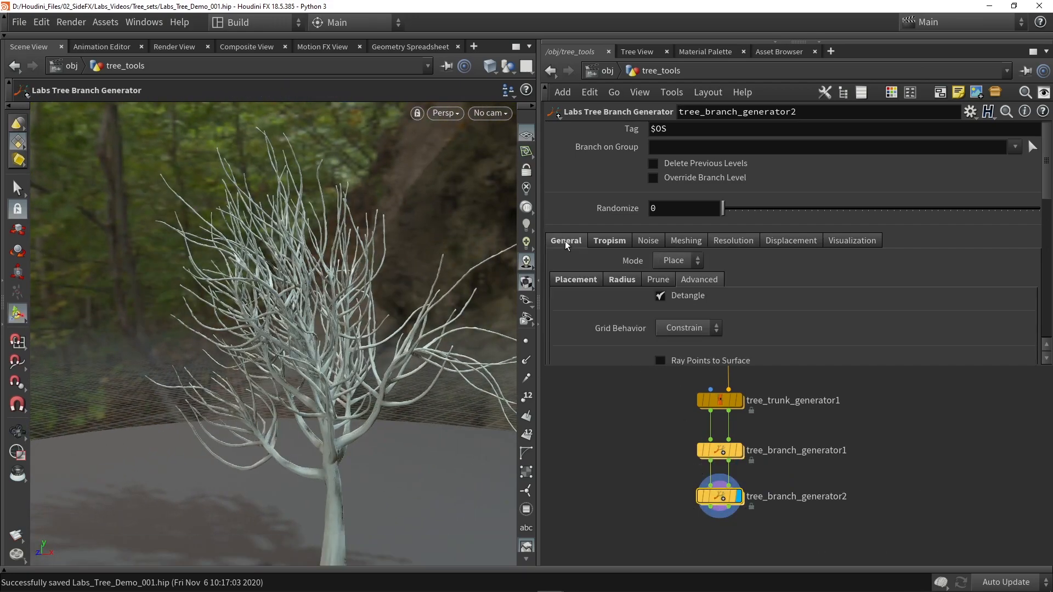
left_click(576, 279)
scroll(577, 274, "down", 2)
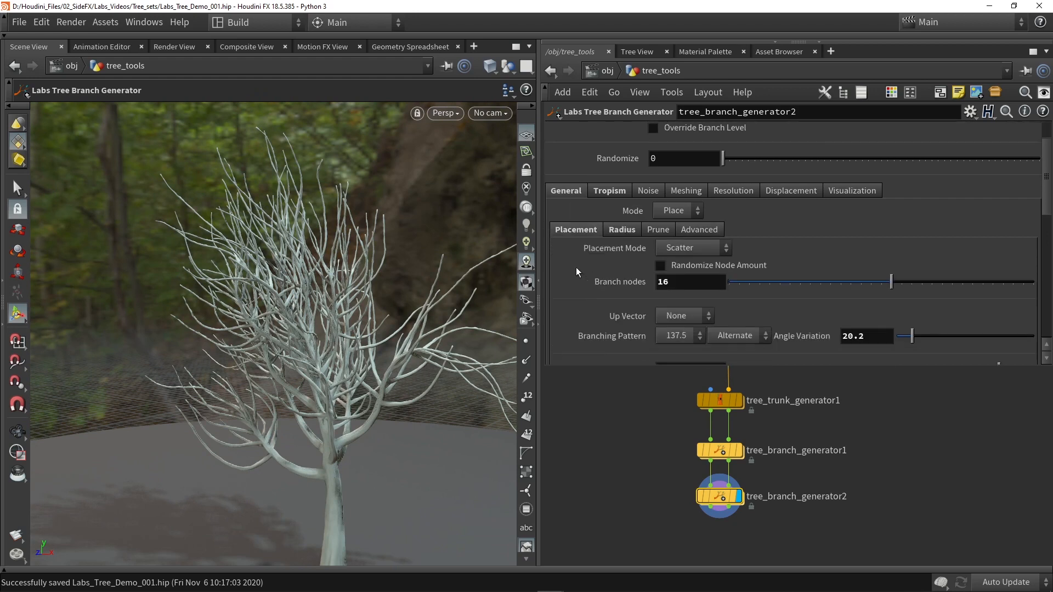
left_click_drag(680, 283, 620, 284)
type("8")
key("Return")
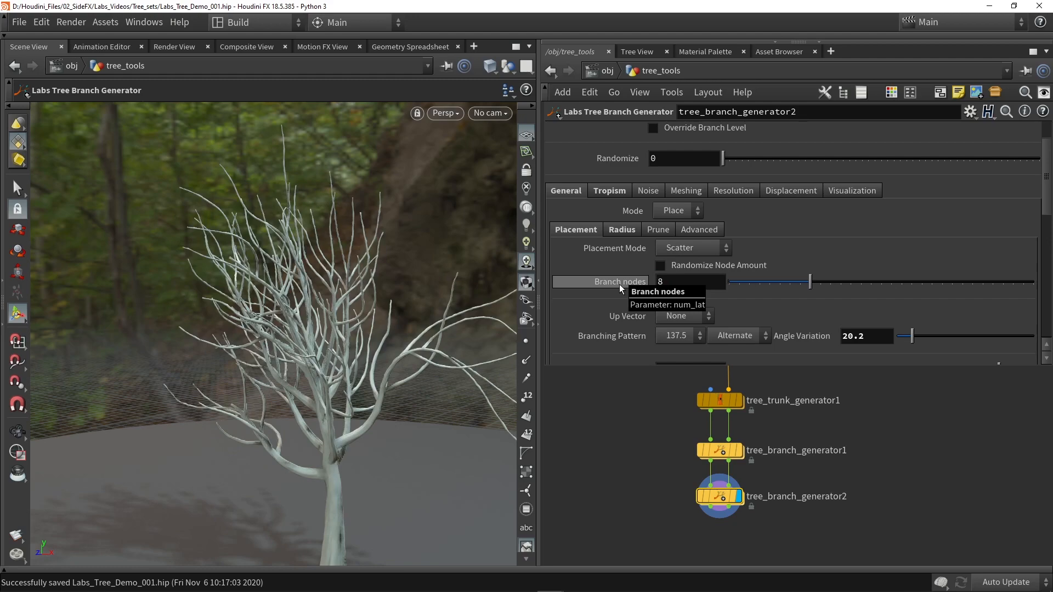
key("Escape")
left_click_drag(345, 301, 411, 293)
key("Return")
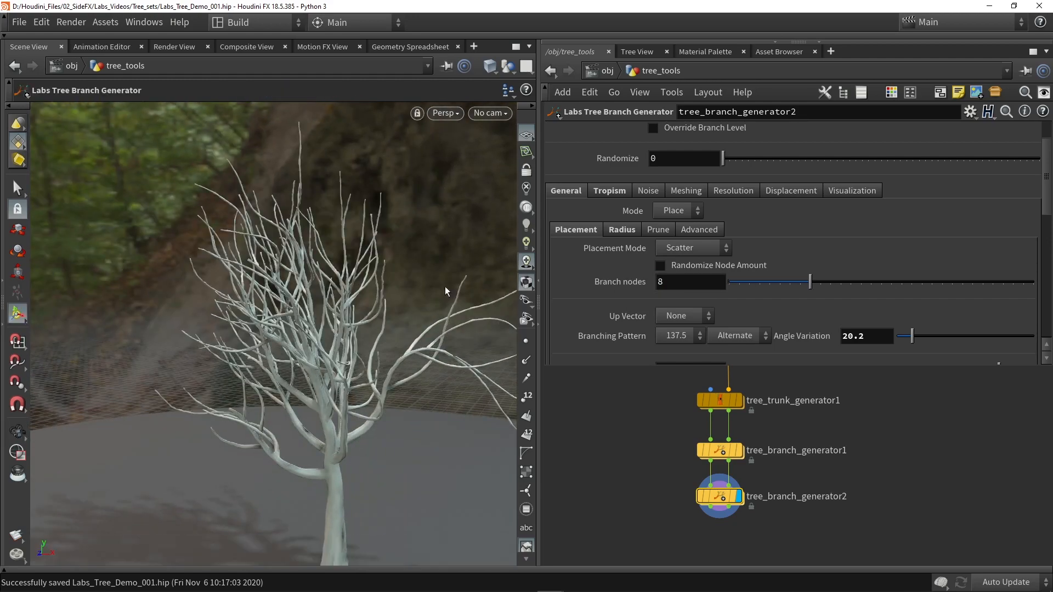
- Lower the Branching Angle of tree_branch_generator2 to 27.4
scroll(606, 239, "down", 3)
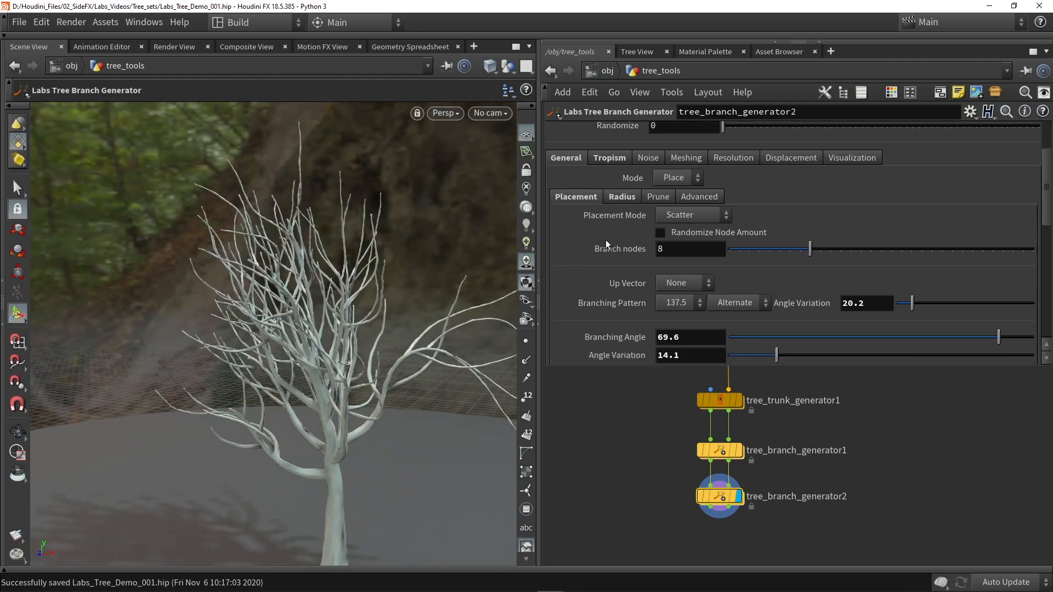
scroll(606, 239, "down", 3)
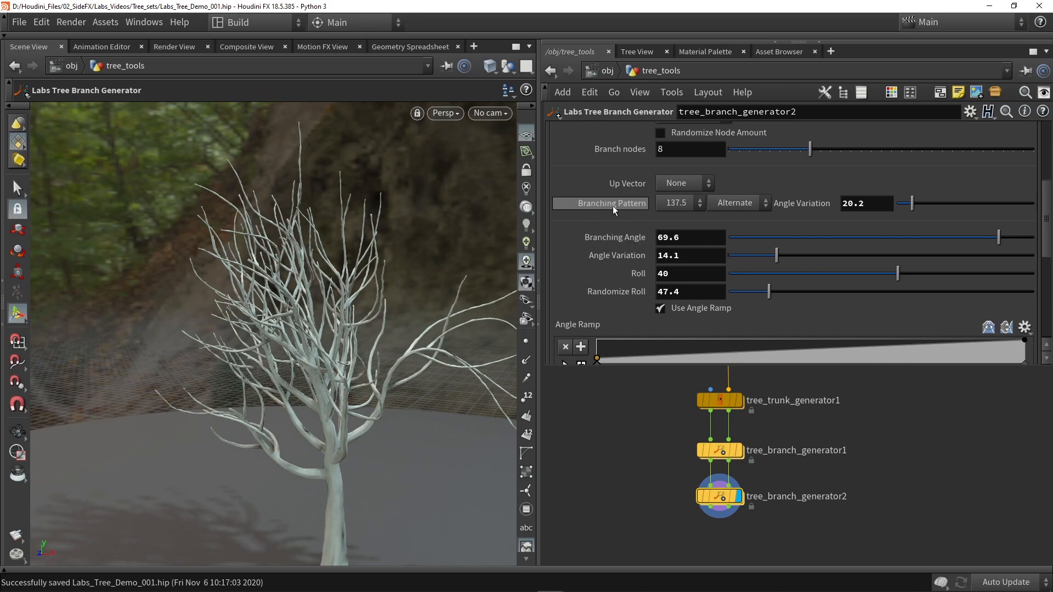
left_click_drag(950, 245, 917, 244)
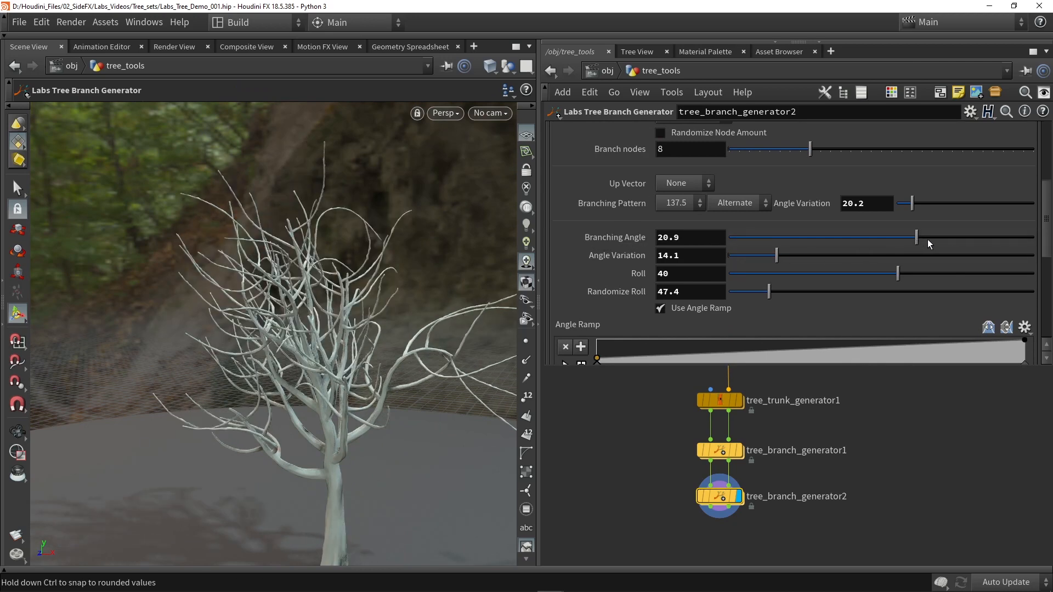
- Set the second branch level's Length to 0.663 and Length Variation to 4.09, checking the tree from another side
scroll(595, 245, "down", 7)
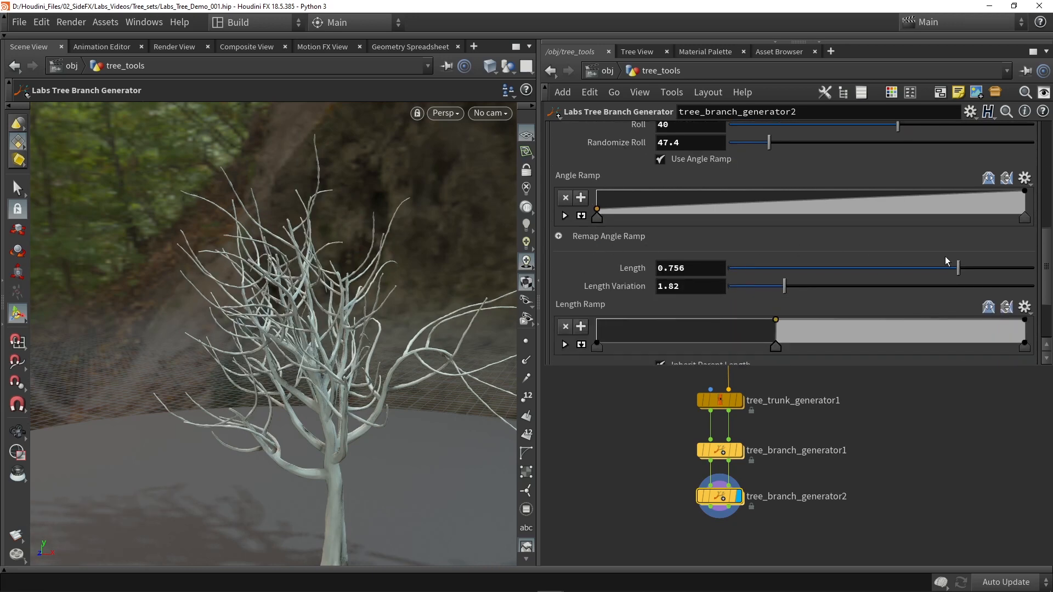
left_click_drag(942, 274, 931, 272)
left_click_drag(790, 281, 834, 290)
left_click_drag(322, 283, 351, 275, "alt")
- Move the Length Ramp's step point closer to the start, at about one fifth of the ramp
left_click_drag(773, 345, 690, 344)
scroll(643, 268, "down", 3)
scroll(625, 261, "up", 8)
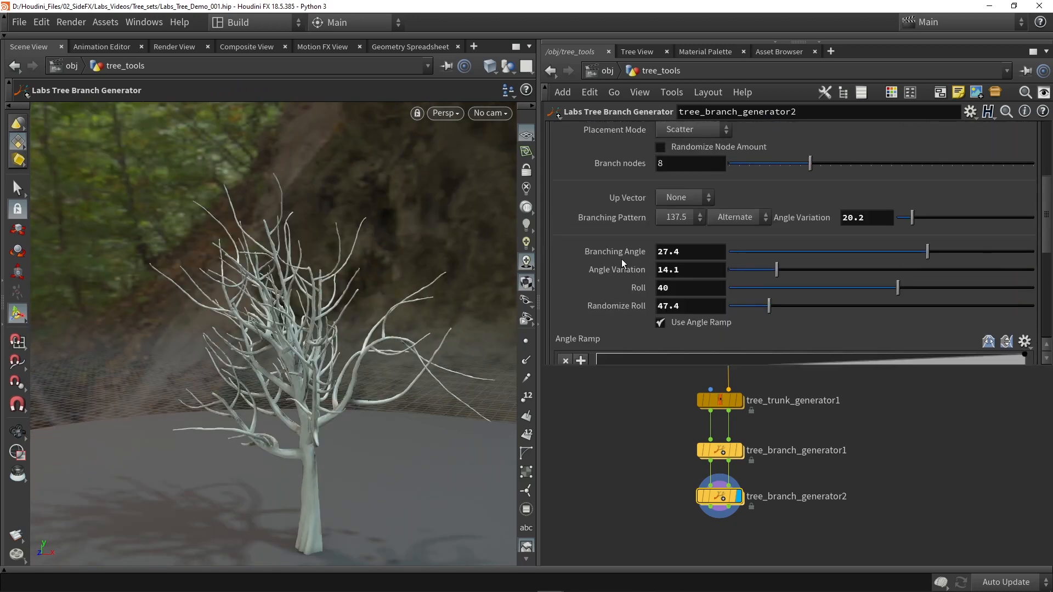
- Set the Radius Adjust of tree_branch_generator2 to -0.297
left_click(622, 214)
left_click_drag(855, 308, 836, 309)
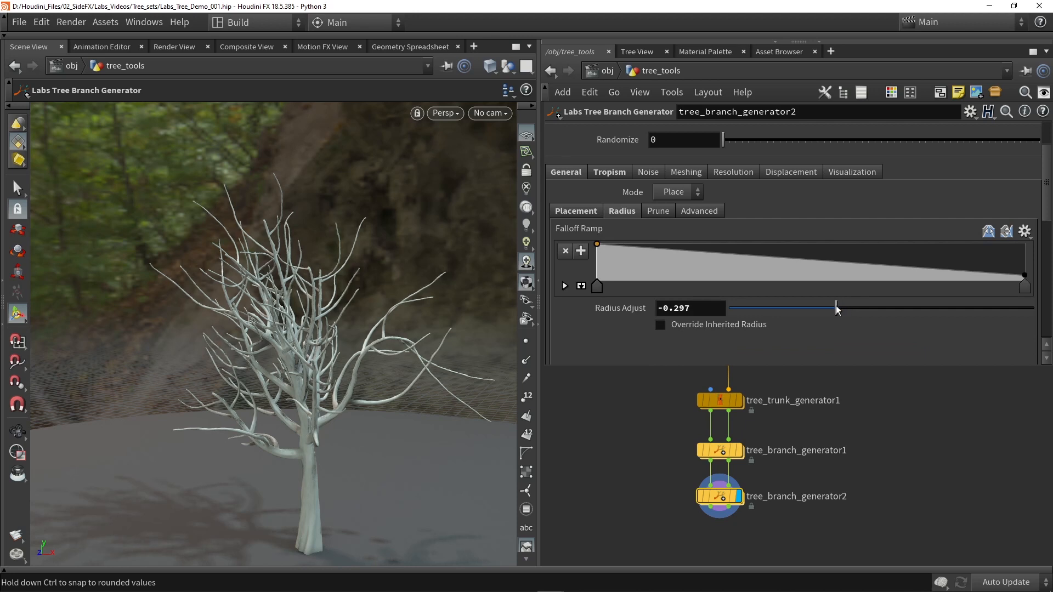
left_click(655, 212)
left_click(622, 211)
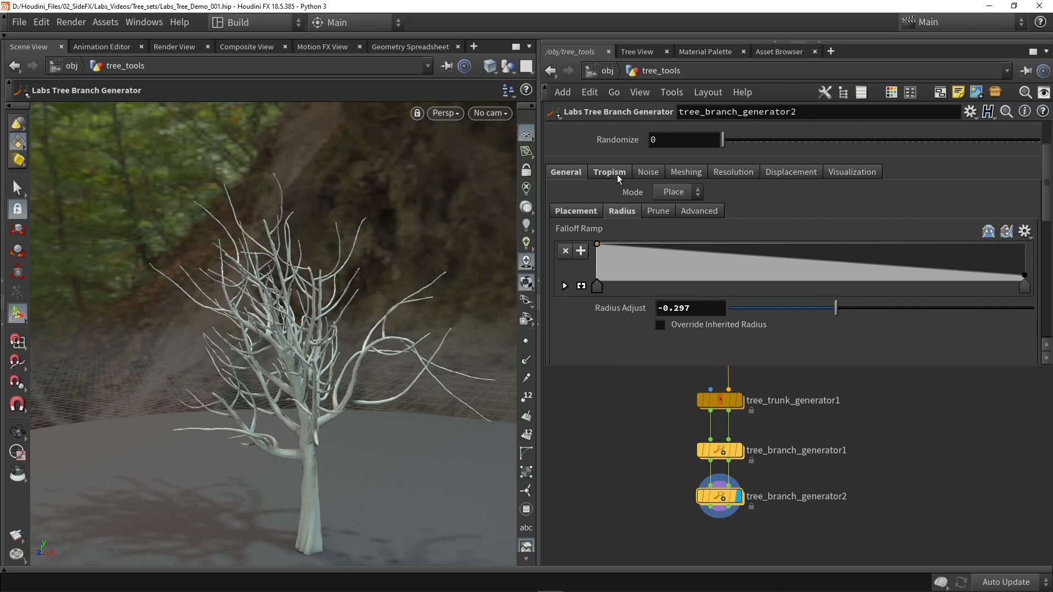
- Compare the second-level branches with Override Tropism switched off and back on
left_click(615, 171)
scroll(683, 228, "down", 1)
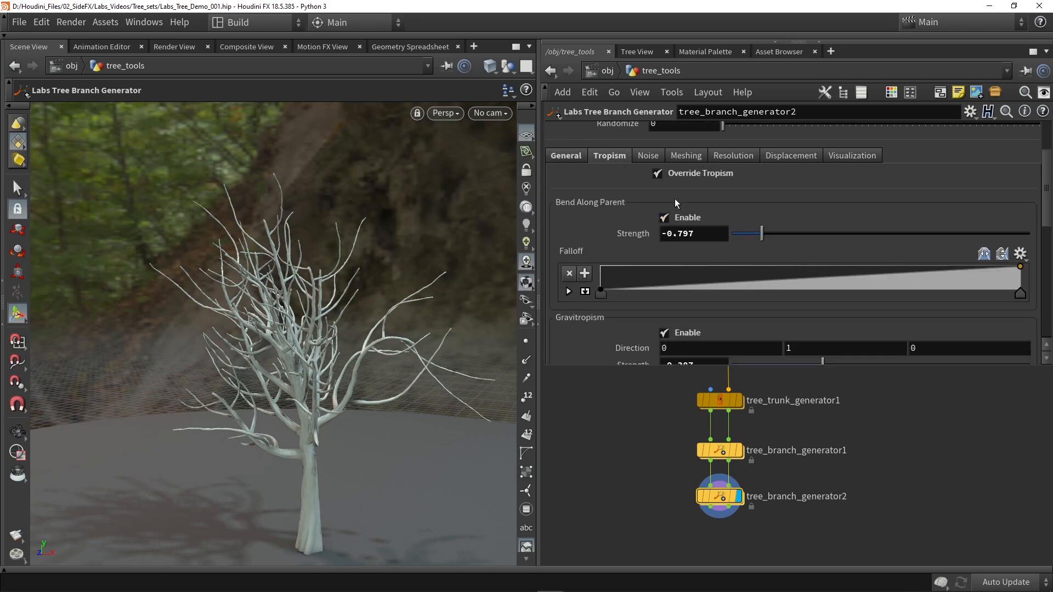
left_click(673, 176)
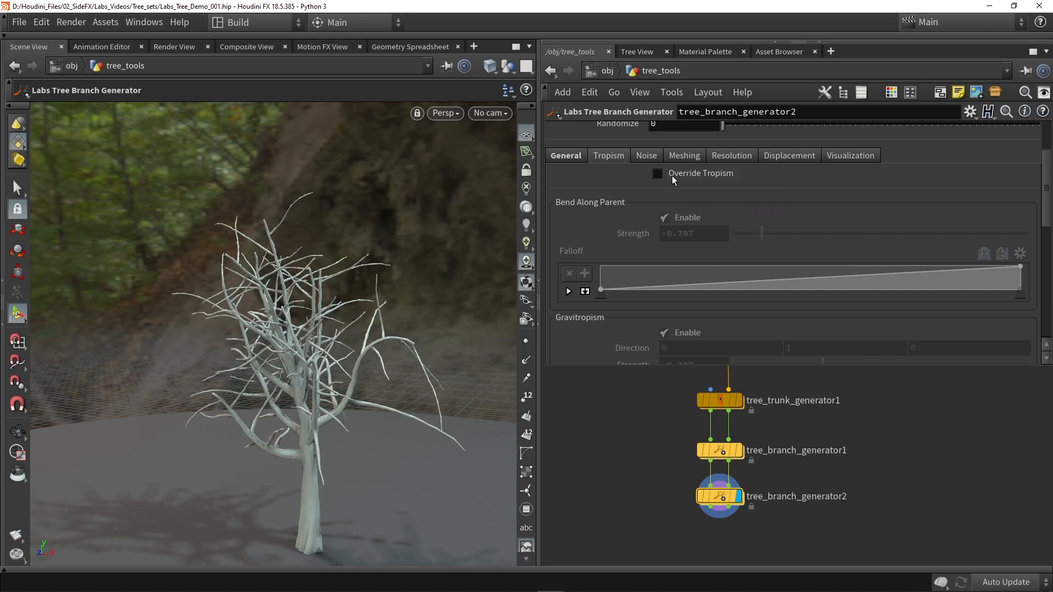
left_click(672, 176)
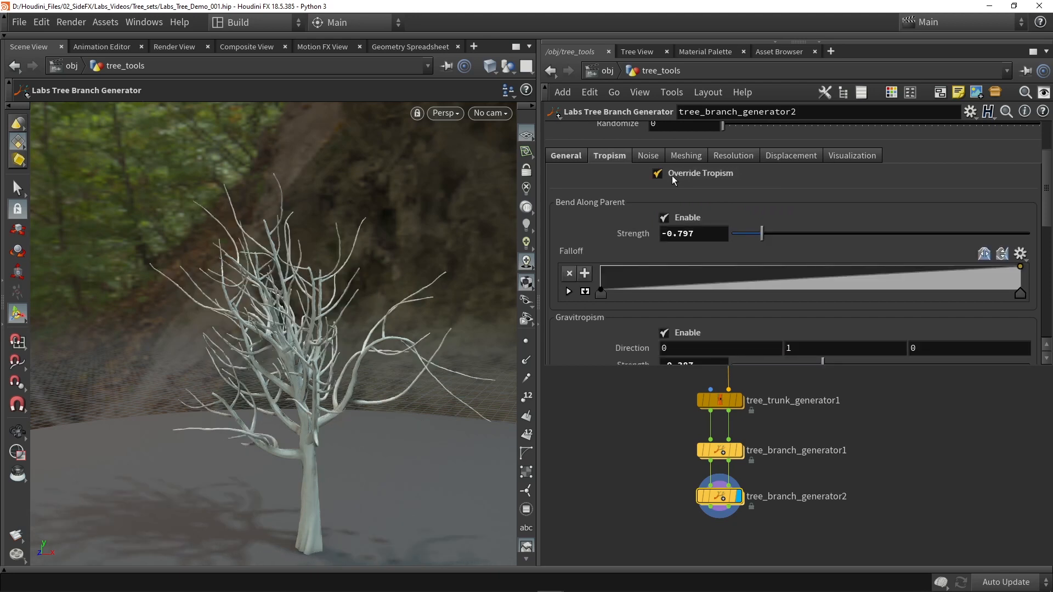
- Disable Bend Along Parent on tree_branch_generator2 and orbit the tree to judge gravitropism alone
scroll(694, 206, "down", 3)
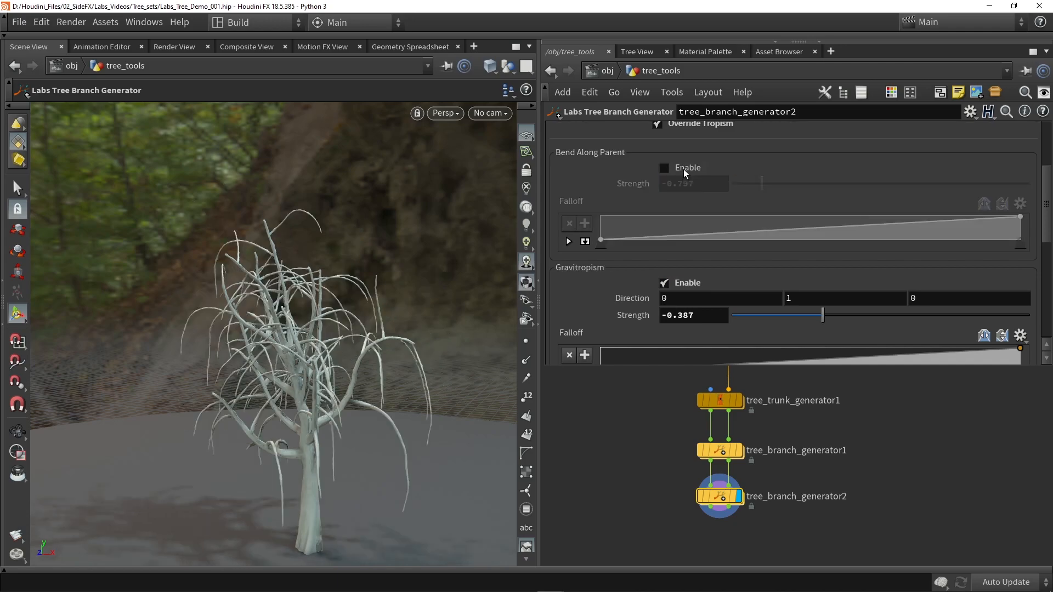
key("Escape")
left_click_drag(275, 328, 312, 296)
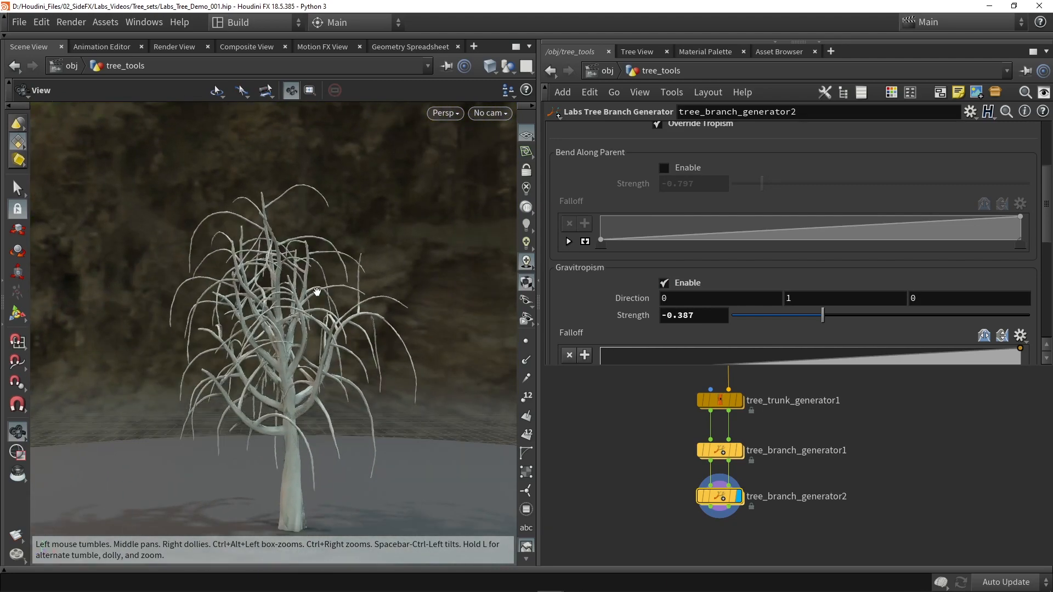
key("Return")
- Disable Gravitropism on tree_branch_generator2 and enable Bend Along Parent with a strength of -0.347
left_click(676, 282)
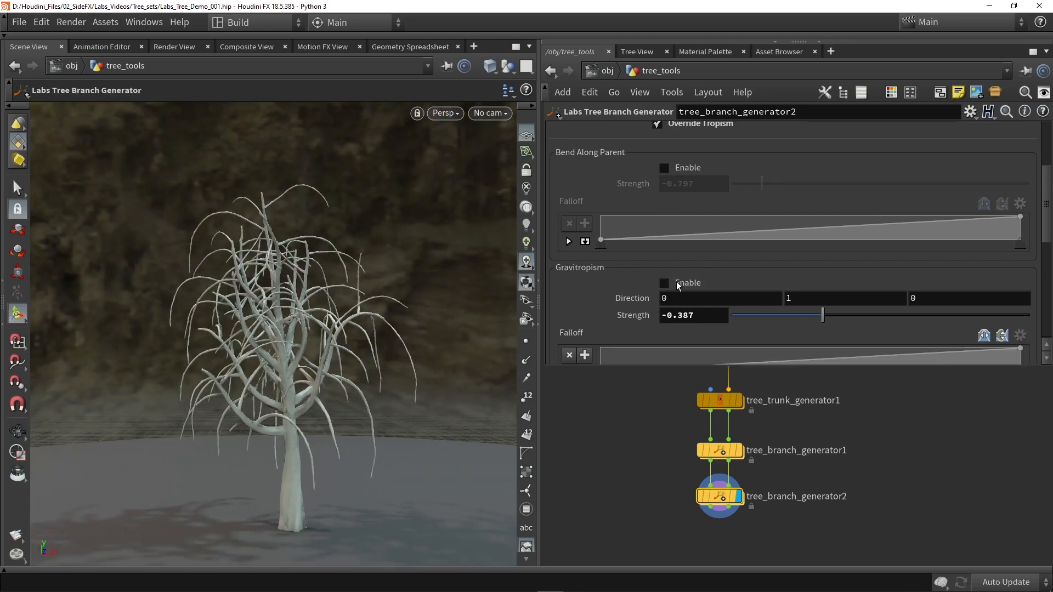
left_click(693, 165)
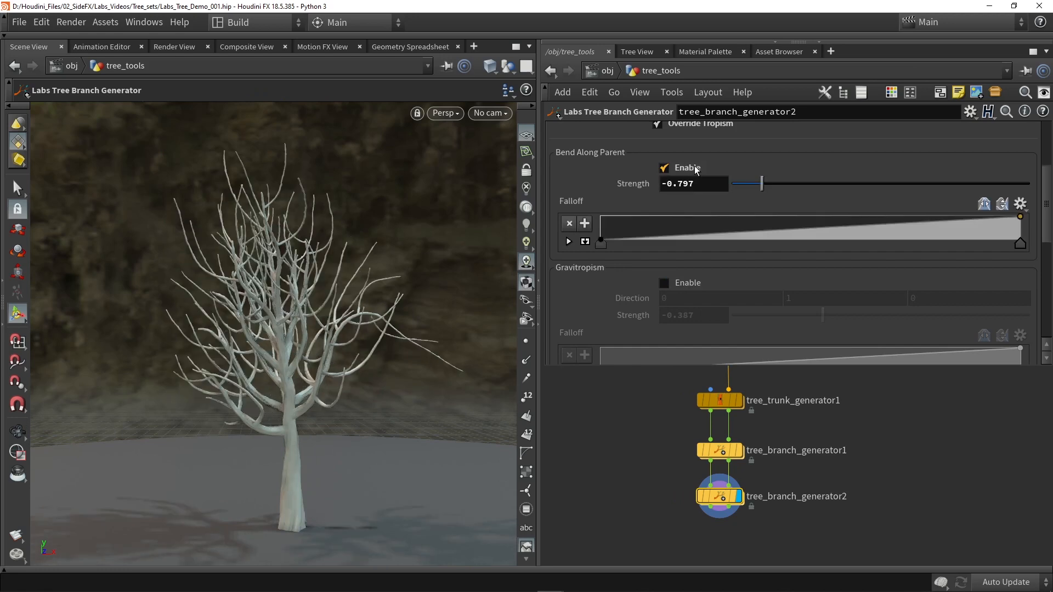
key("Escape")
left_click_drag(318, 292, 460, 291)
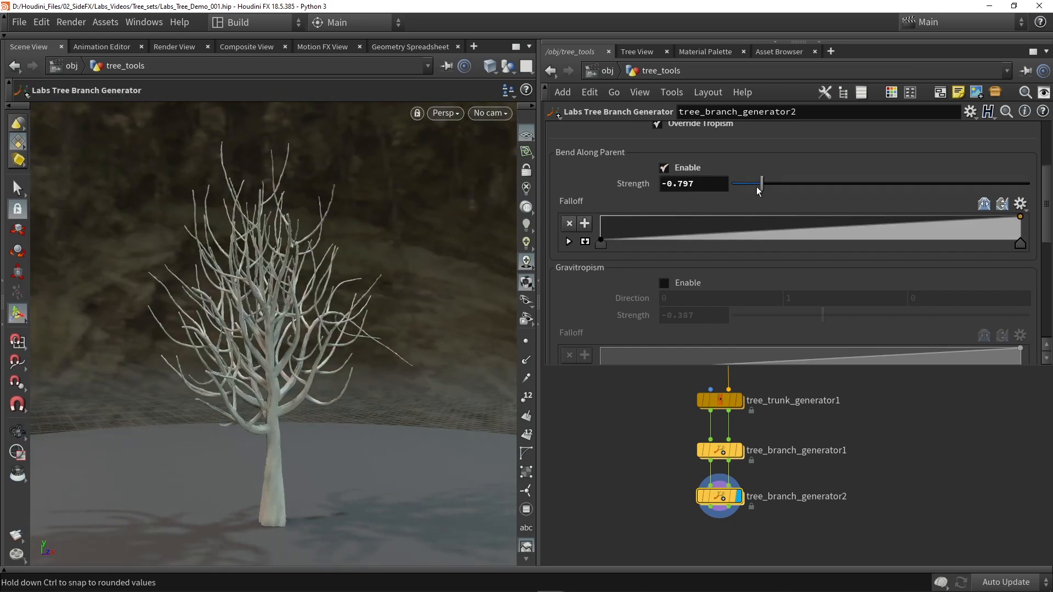
left_click_drag(761, 189, 829, 185)
- Duplicate tree_branch_generator2, wire the copy below it and display it as a third branch level
scroll(609, 400, "down", 1)
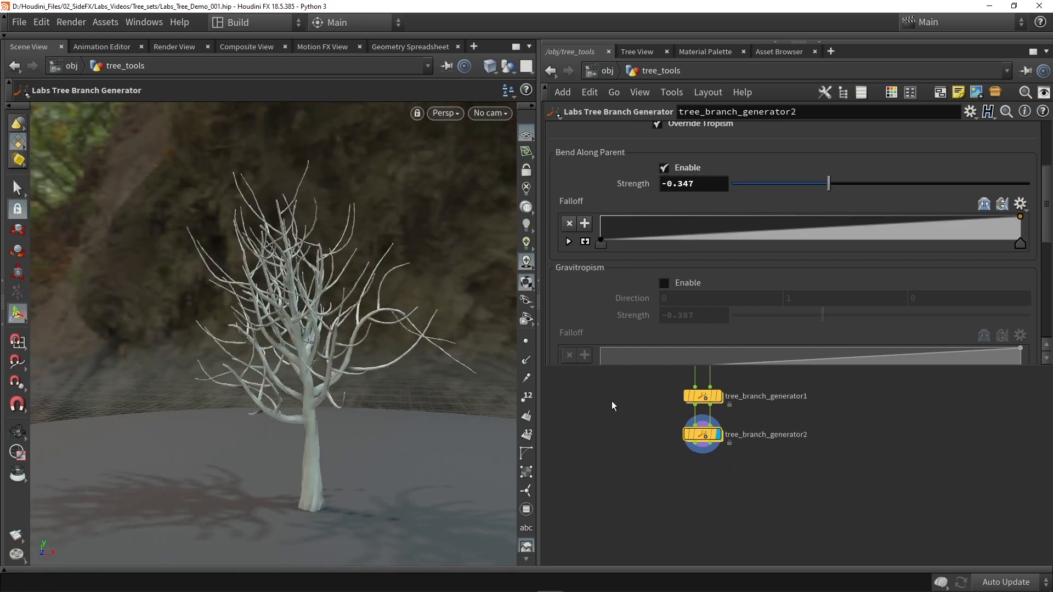
scroll(716, 453, "up", 1)
left_click(703, 435)
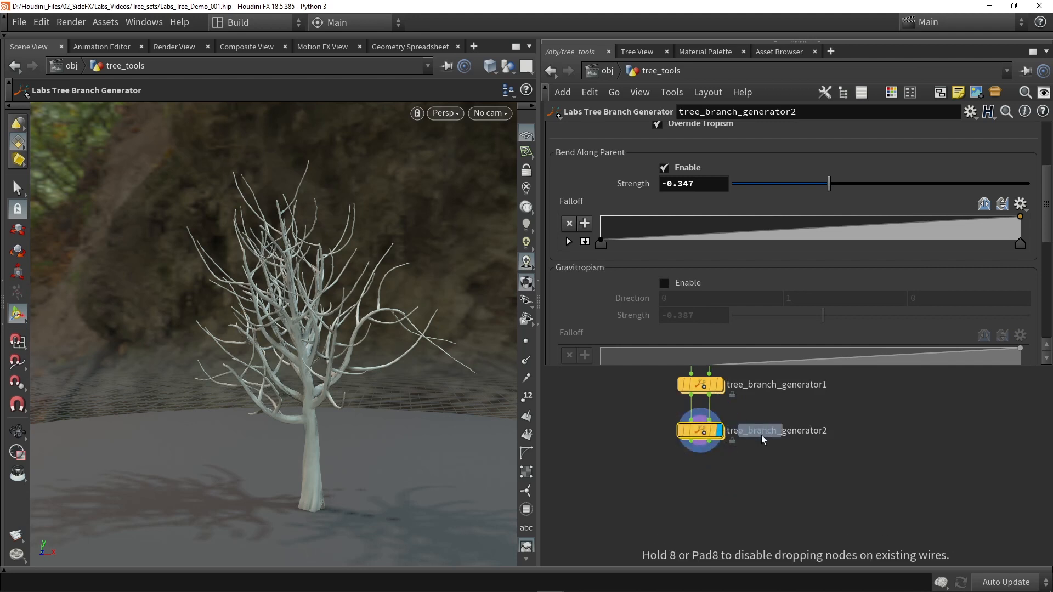
left_click(676, 469)
mouse_move(709, 477)
left_mouse_down()
mouse_move(713, 445)
mouse_move(728, 479)
mouse_move(723, 491)
mouse_move(715, 466)
mouse_move(705, 477)
left_mouse_up()
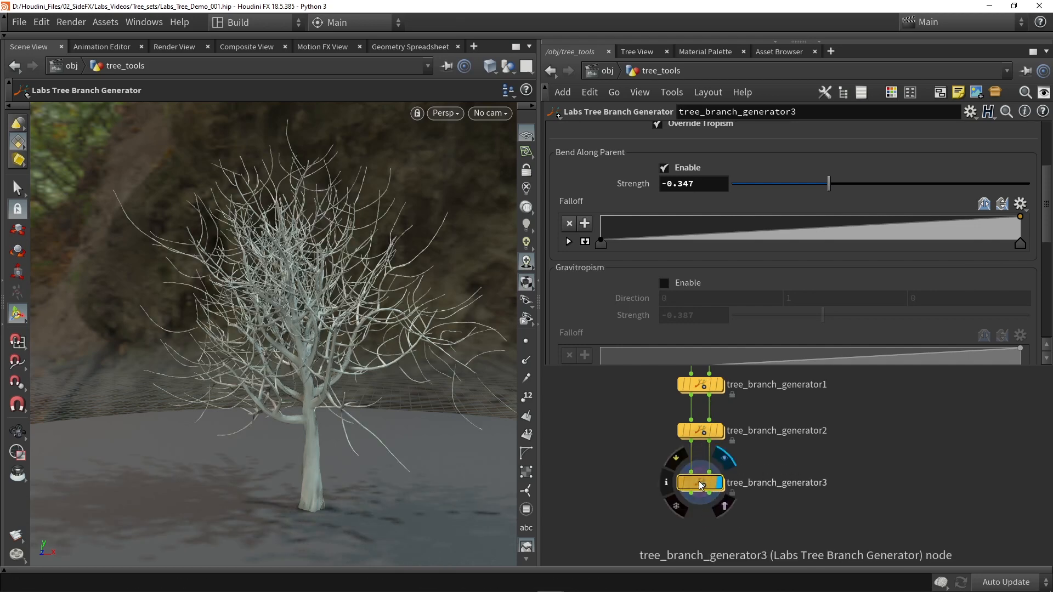
- Disable Bend Along Parent on tree_branch_generator3 and switch its Placement Mode to Edge Length, inspecting the whole tree
scroll(644, 200, "up", 3)
left_click(683, 235)
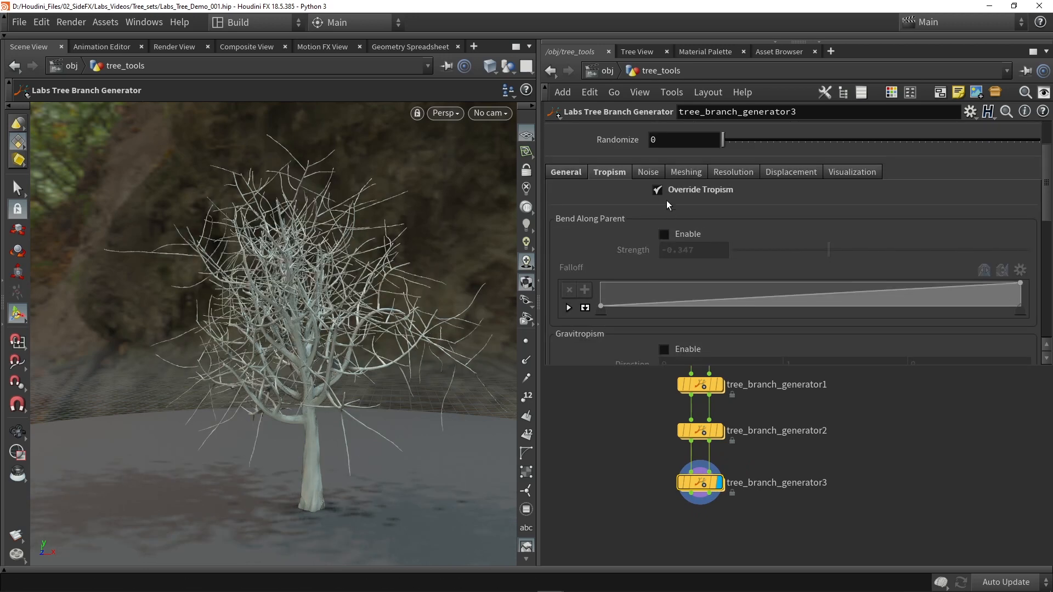
left_click(574, 174)
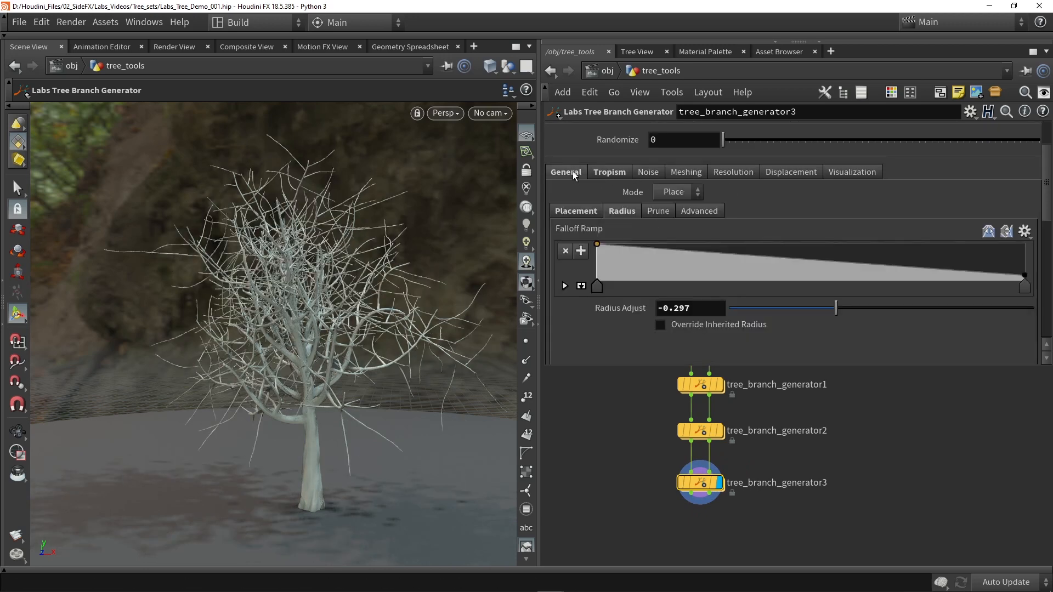
left_click(578, 211)
scroll(579, 232, "down", 1)
left_click(678, 216)
left_click(679, 242)
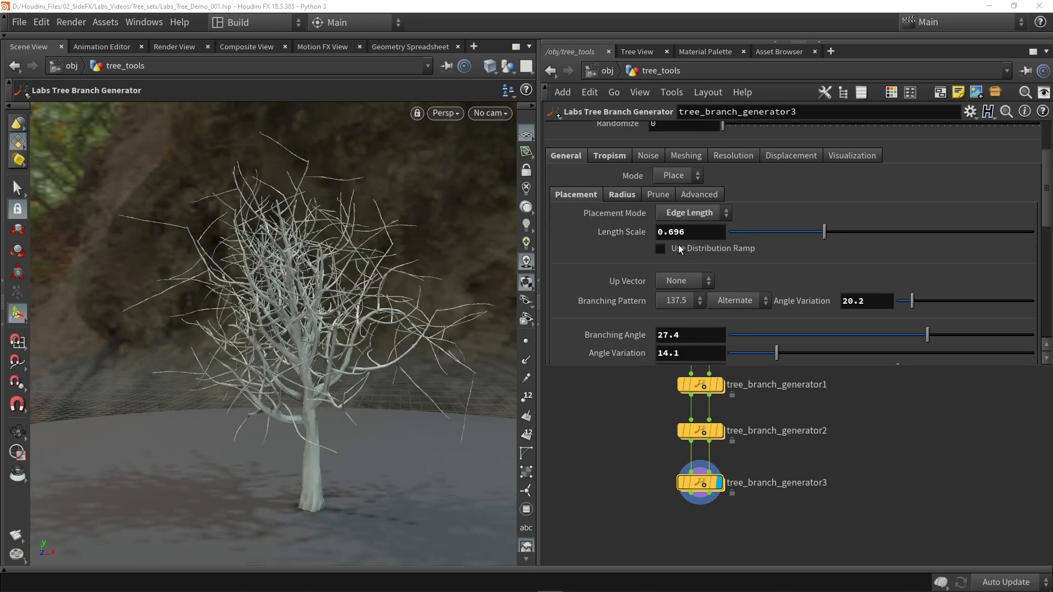
key("Escape")
left_click_drag(385, 285, 271, 274)
key("Return")
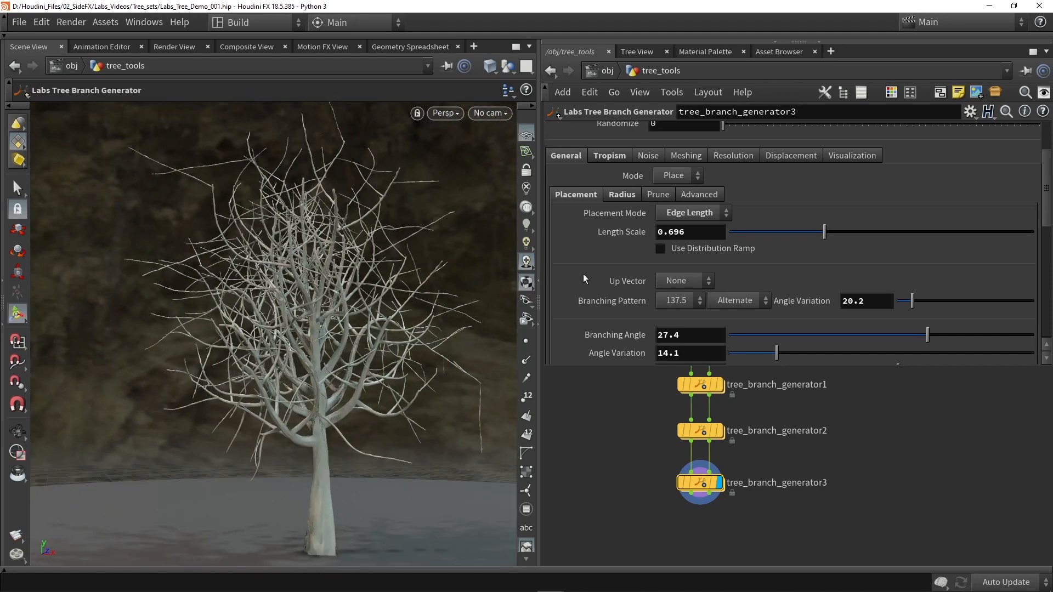
- Shorten the third-level branches by setting Length to 0.301, and view the tree from another angle
scroll(610, 236, "down", 10)
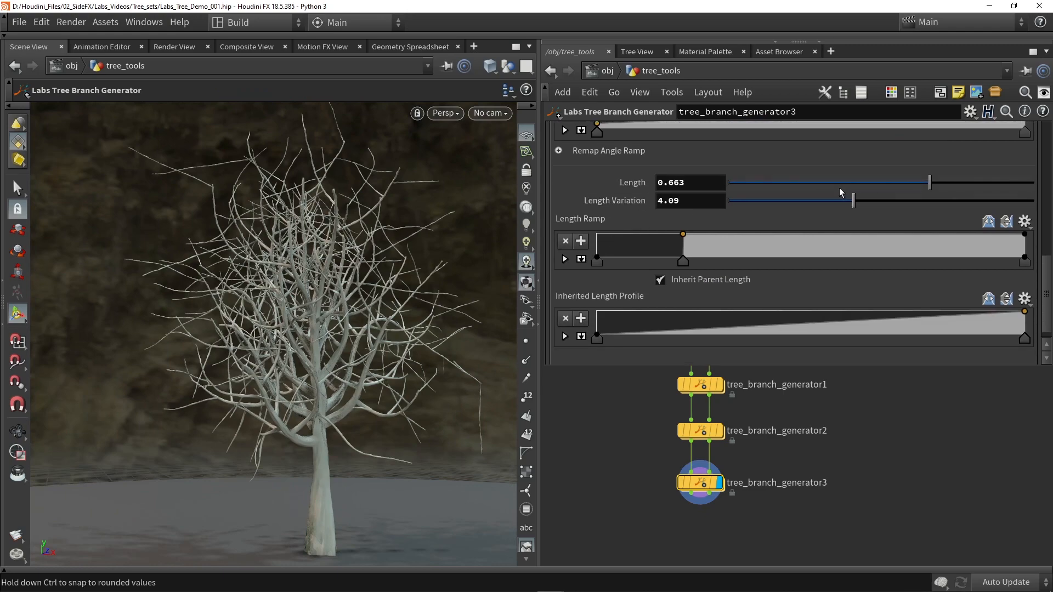
left_click(819, 184)
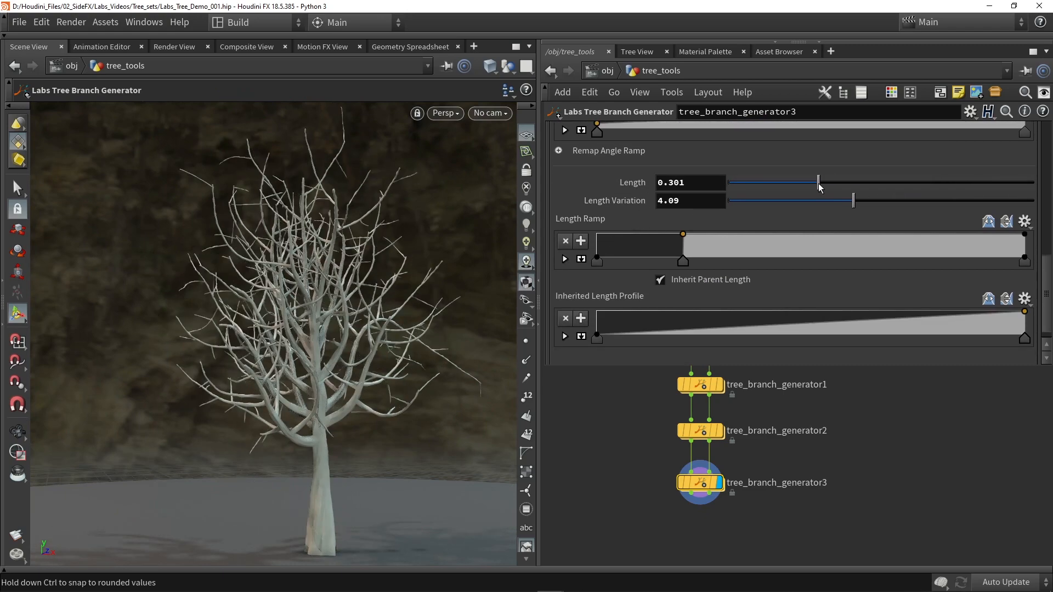
key("Escape")
left_click_drag(294, 299, 421, 283)
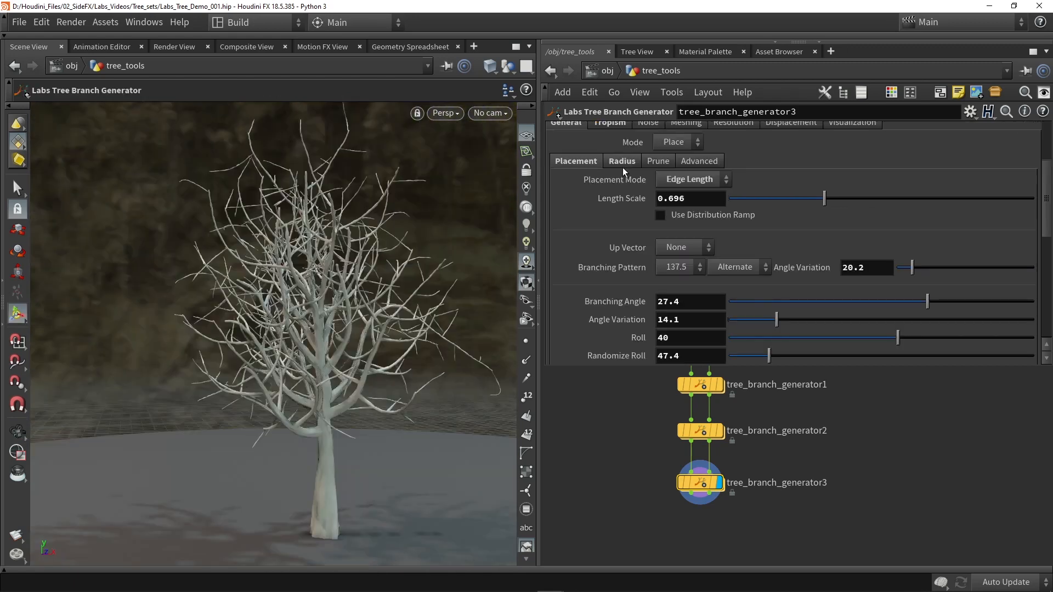
- Enable Gravitropism on tree_branch_generator3 with a strength of 0.159, review the tree and save the scene
left_click(610, 124)
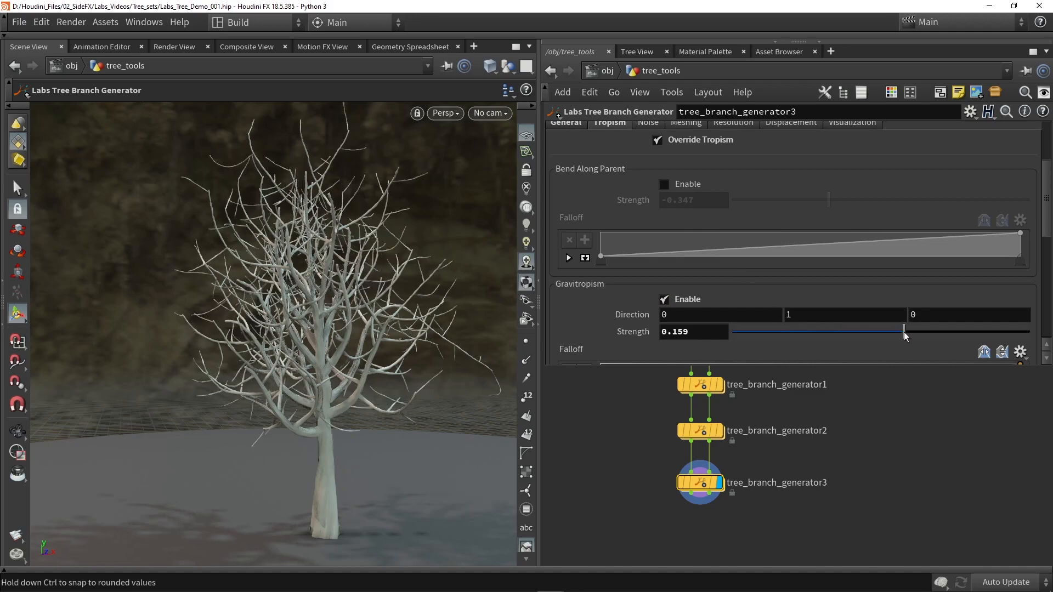
left_click_drag(419, 371, 395, 348, "alt")
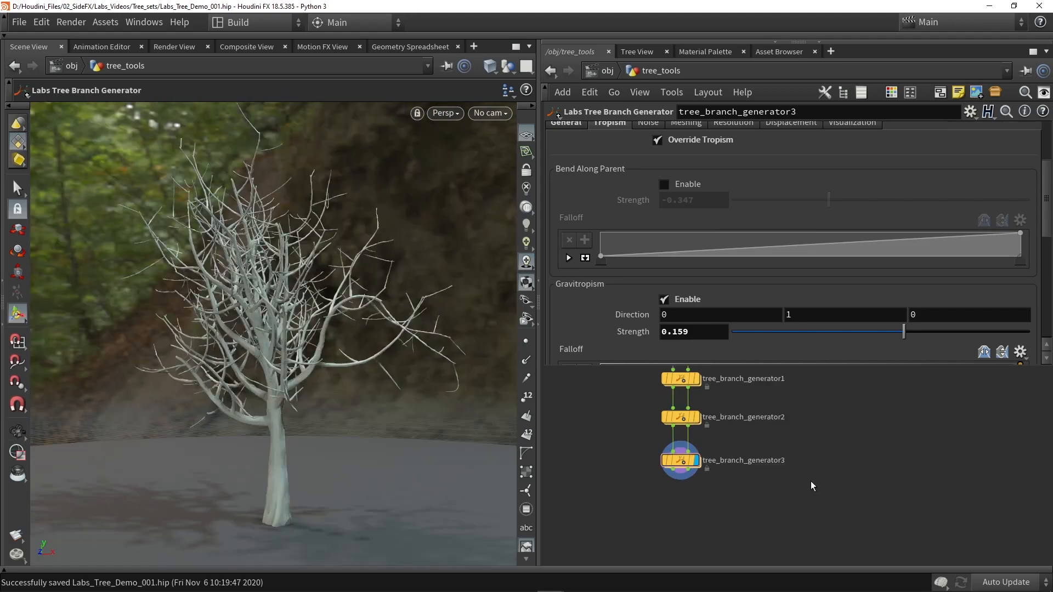
mouse_move(344, 377)
left_mouse_down("alt")
mouse_move(186, 384)
mouse_move(228, 430)
mouse_move(327, 423)
mouse_move(331, 376)
left_mouse_up("alt")
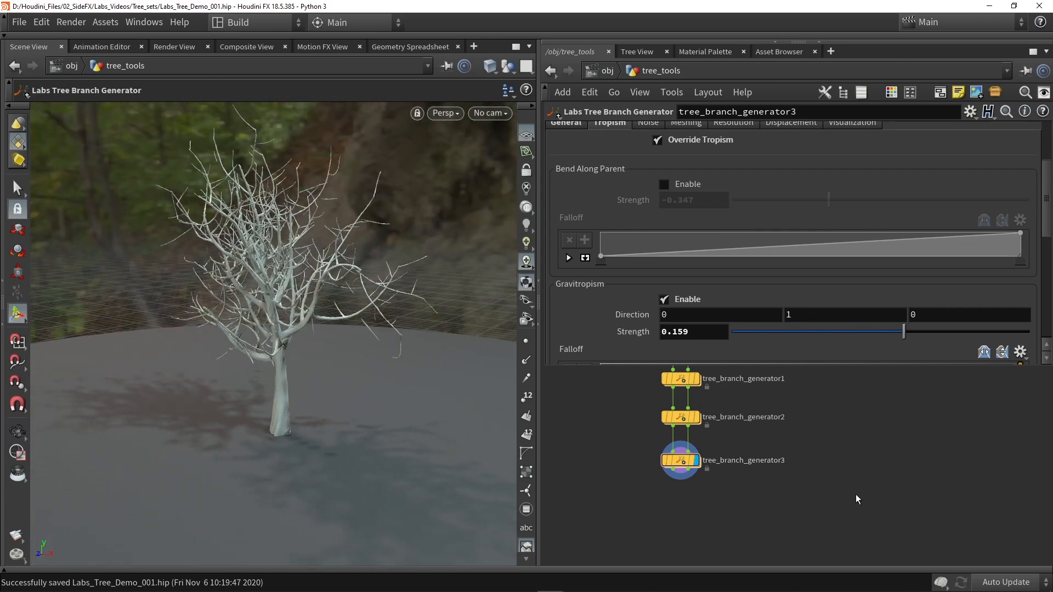
- Add a Labs Tree Simple Leaf node beside tree_branch_generator3 and display the leaf
key("Tab")
type("leaf")
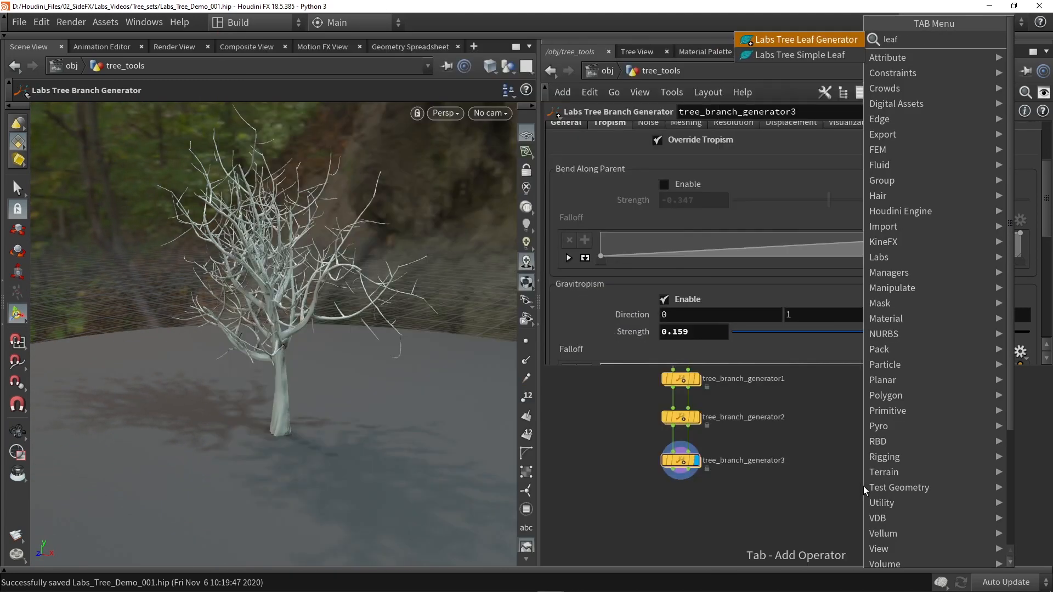
left_click(811, 58)
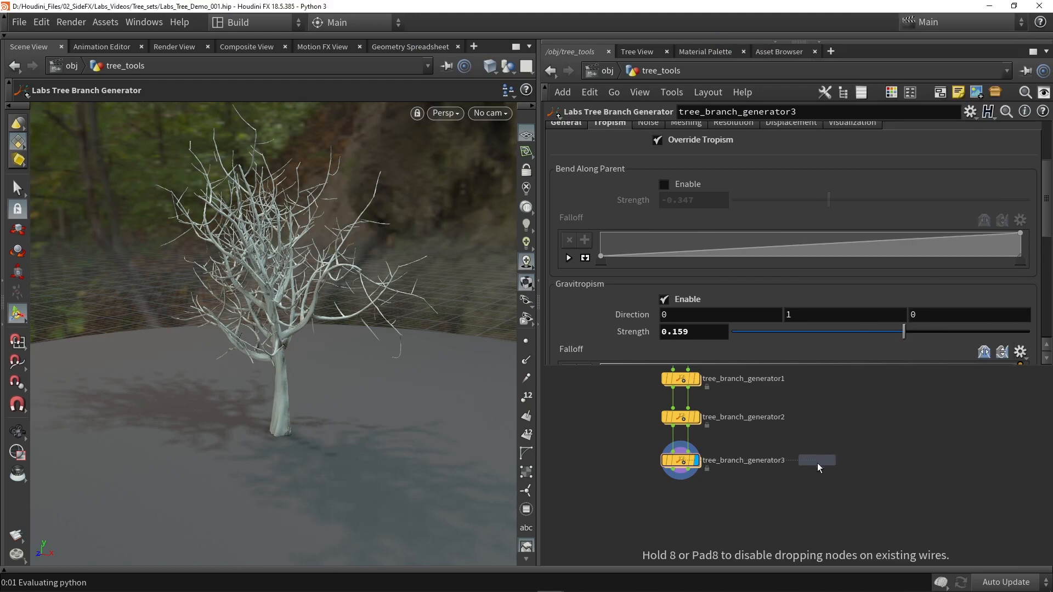
left_click(819, 463)
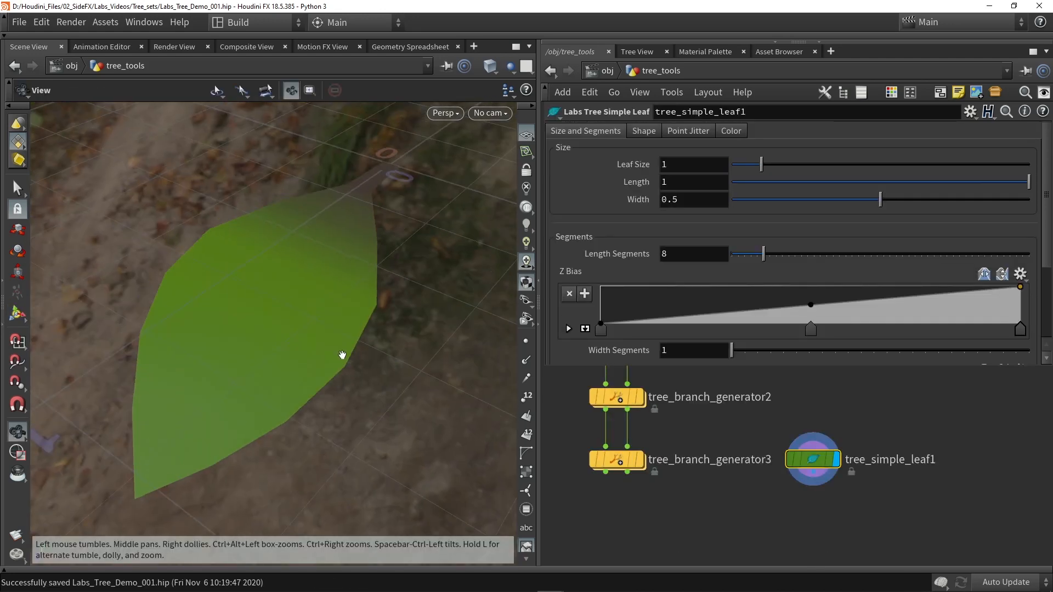
- Hide the reference grid, reframe the leaf and display it in wireframe
left_click(525, 136)
left_click_drag(401, 220, 358, 285, "alt")
right_click_drag(358, 285, 359, 205, "alt")
left_click_drag(360, 206, 340, 265, "alt")
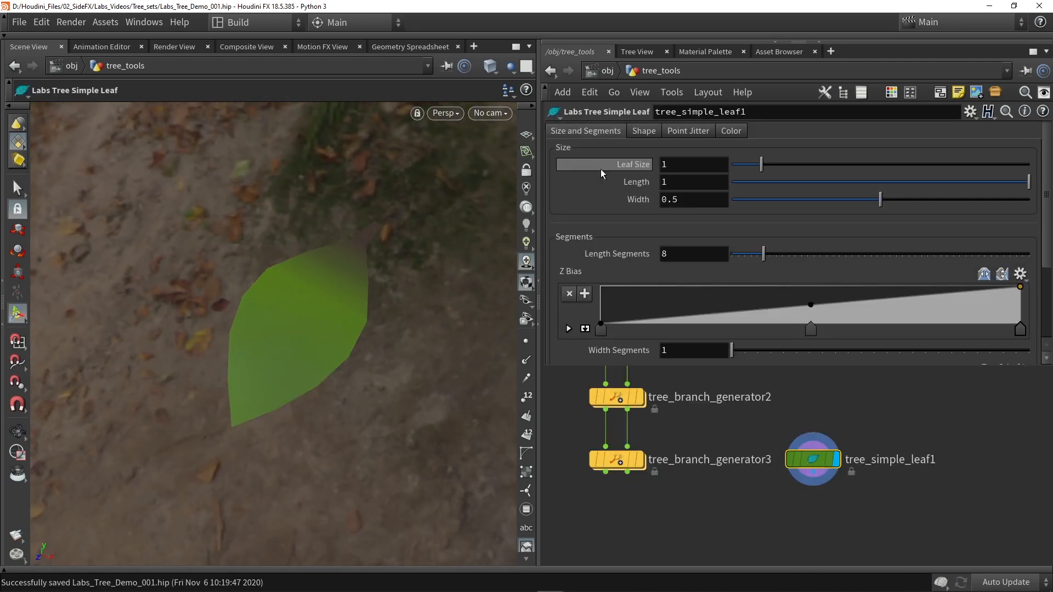
key("w")
- Try other Leaf Size and Length values on tree_simple_leaf1 and undo them
left_click_drag(762, 165, 832, 153)
key("ctrl+z")
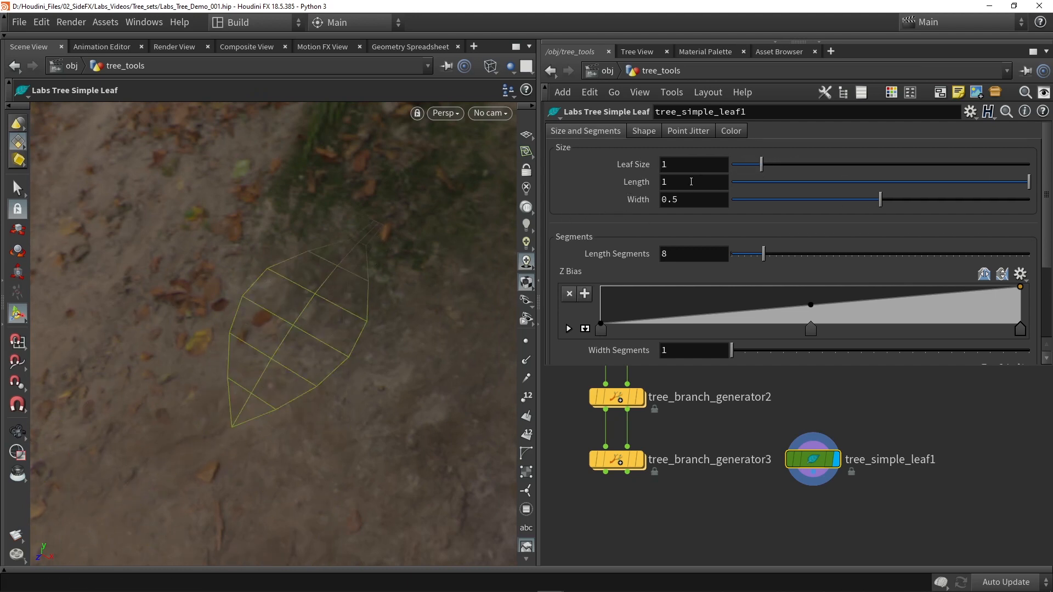
left_click_drag(1030, 181, 918, 206)
key("ctrl+z")
key("ctrl+z")
- Set the leaf's Length Segments to 5, and try a higher Width Segments value before undoing it
left_click_drag(764, 254, 789, 254)
key("ctrl+z")
scroll(700, 206, "down", 2)
left_click_drag(733, 310, 858, 310)
key("ctrl+z")
scroll(575, 153, "up", 2)
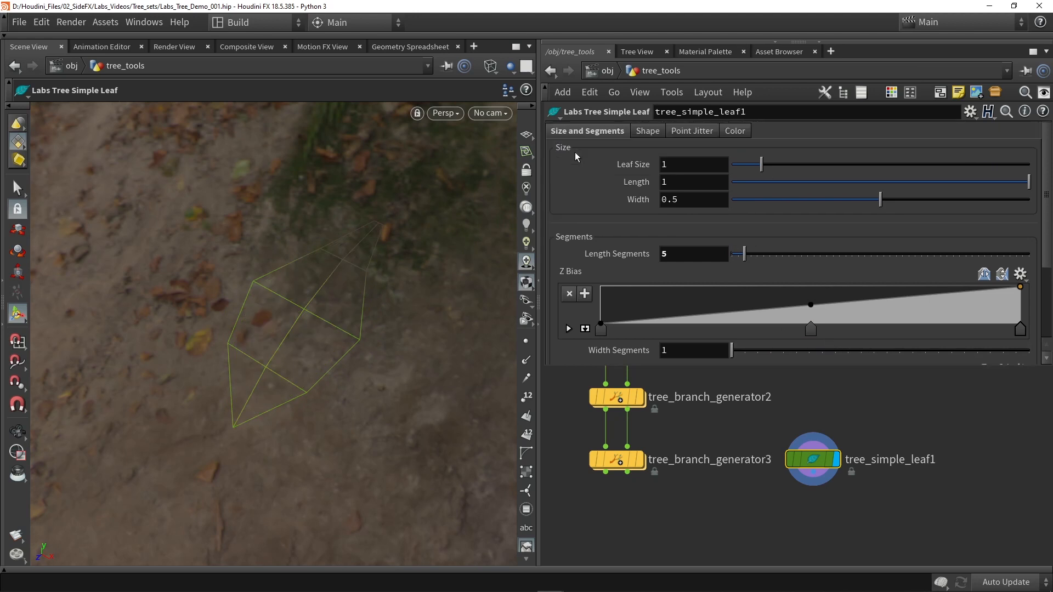
- Set the leaf's Shape Profile Method to 2, shift its inner Leaf Profile points toward the tip in shaded view, and review the jitter and color settings
left_click(639, 131)
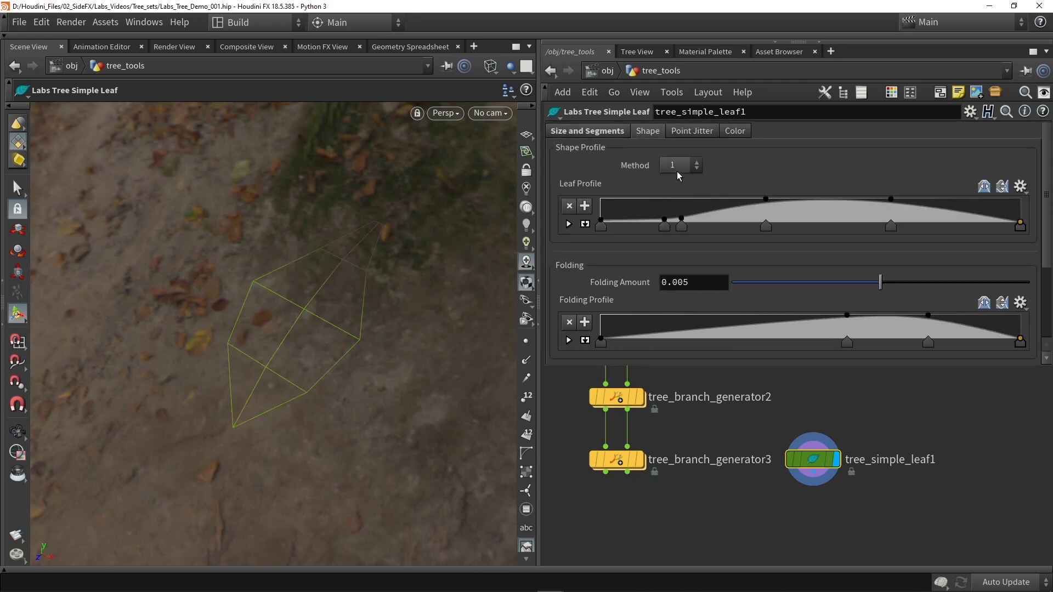
left_click(672, 197)
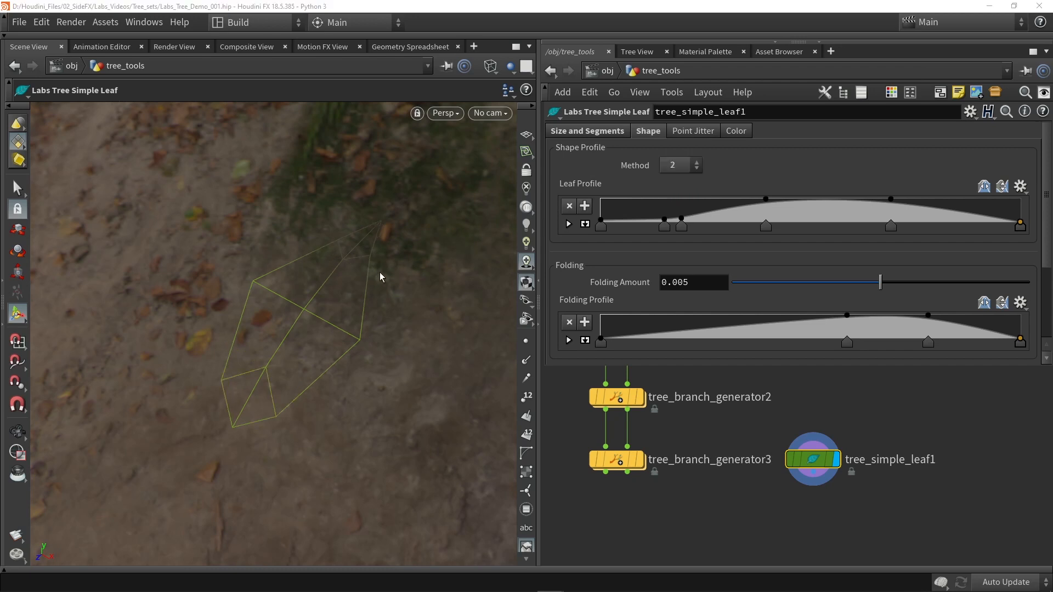
key("w")
left_click(765, 226)
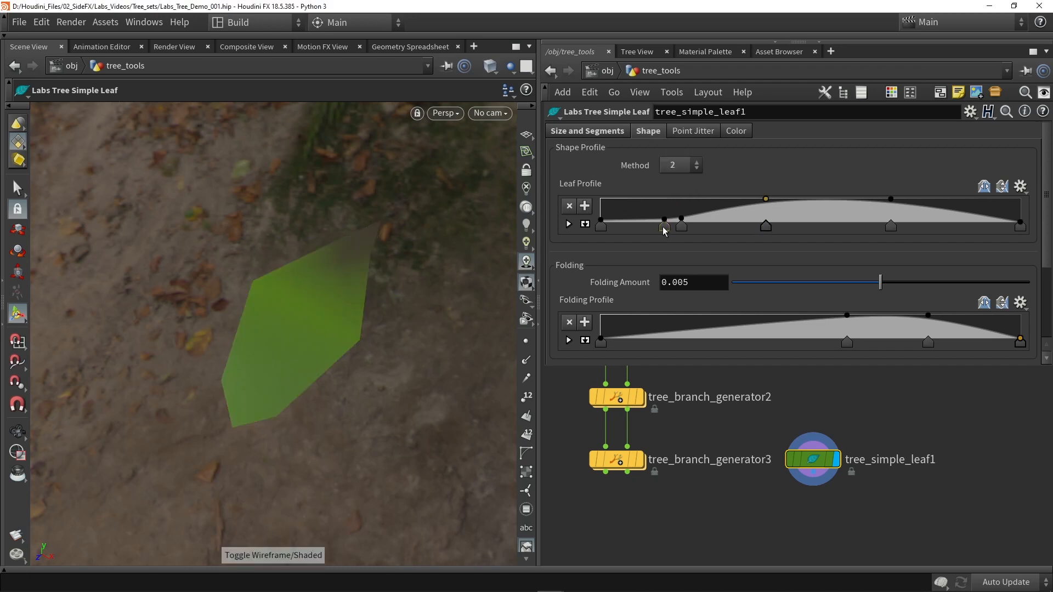
mouse_move(681, 230)
left_mouse_down()
mouse_move(746, 231)
mouse_move(685, 230)
mouse_move(697, 235)
left_mouse_up()
left_click_drag(384, 285, 357, 287, "alt")
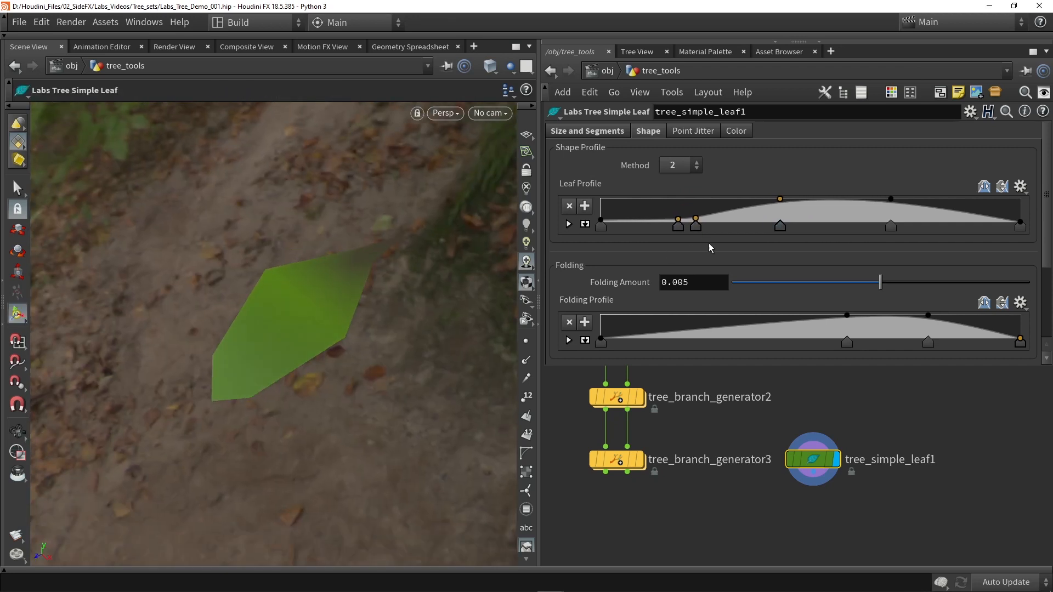
left_click(701, 131)
left_click(738, 131)
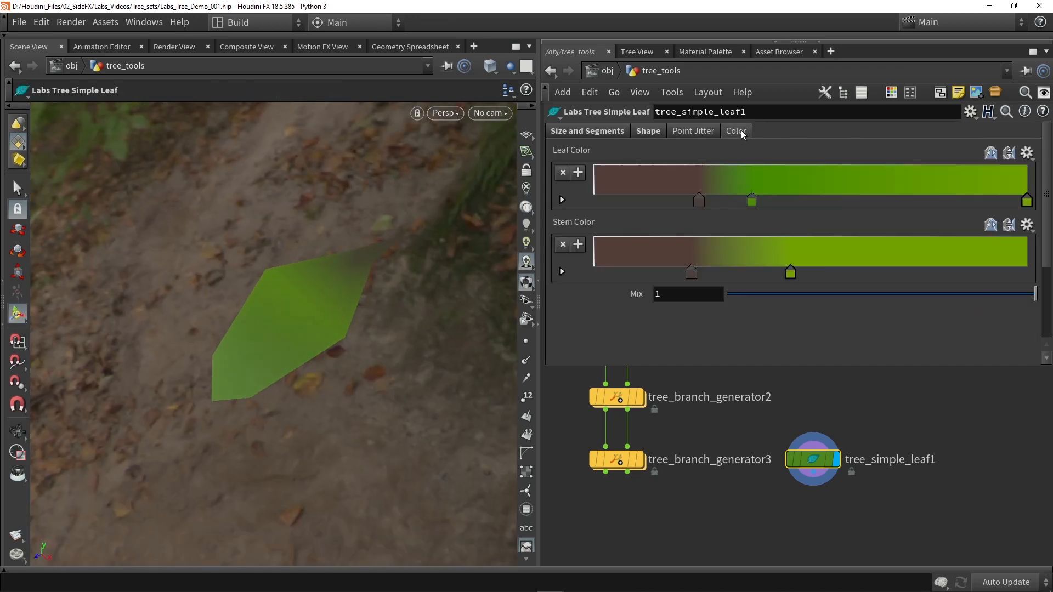
- Add a Labs Tree Leaf Generator node below tree_branch_generator3
middle_click_drag(724, 503, 723, 465)
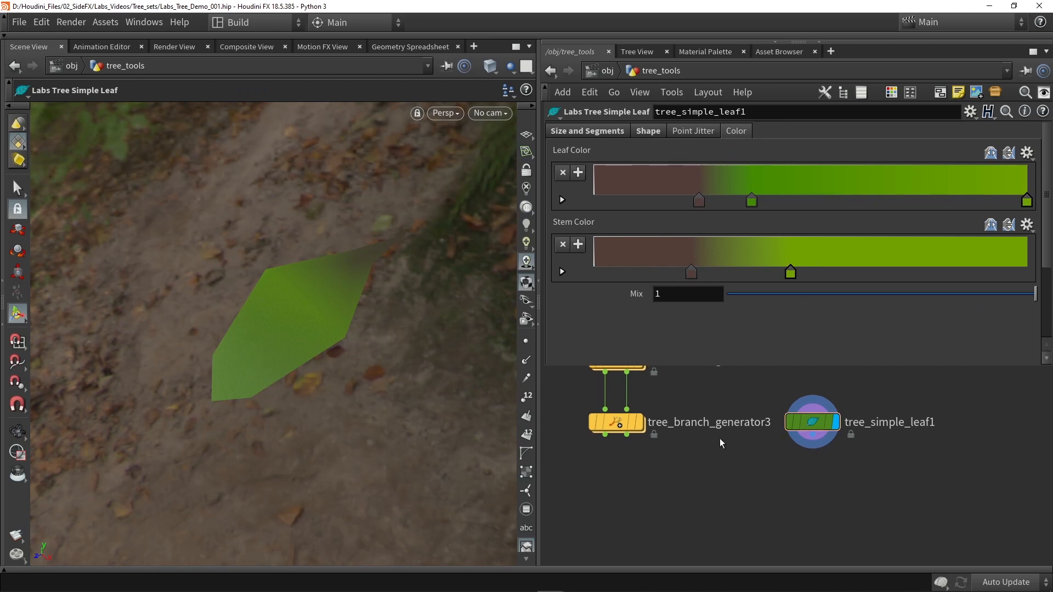
key("Tab")
type("lea")
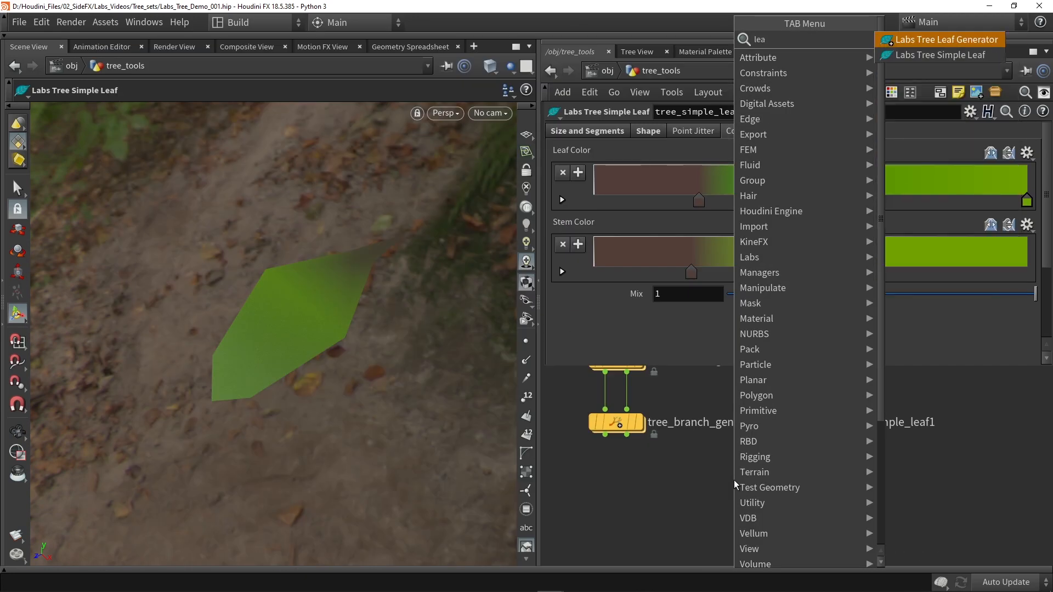
left_click(935, 39)
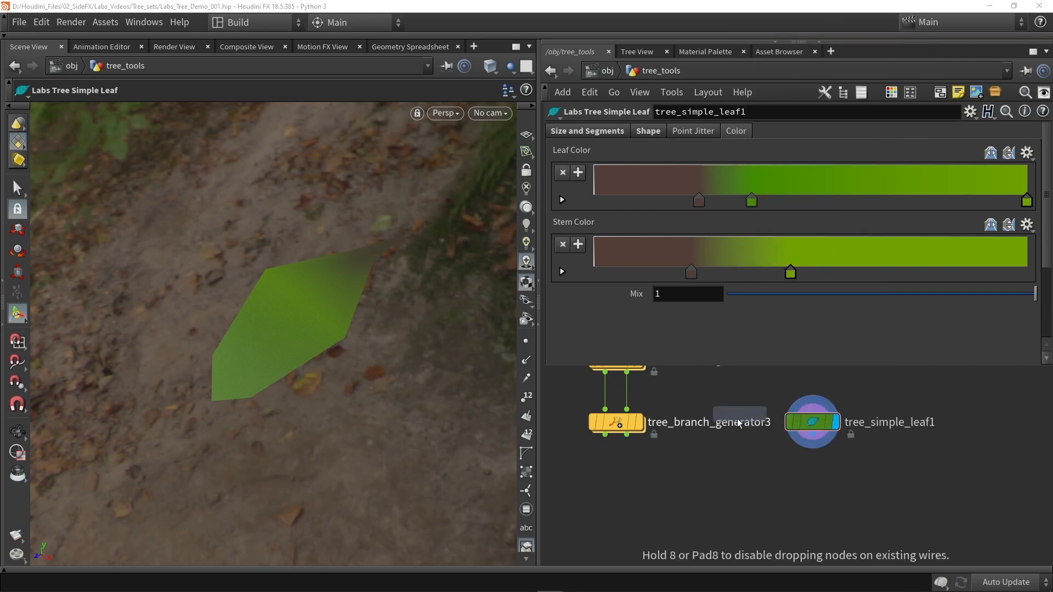
left_click(703, 475)
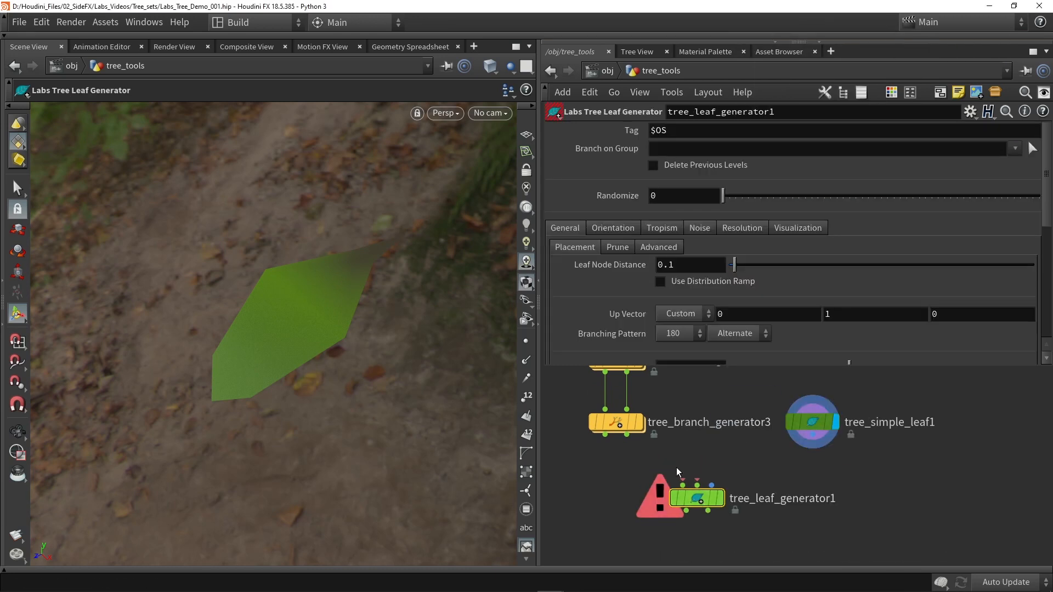
- Connect both tree_branch_generator3 outputs and tree_simple_leaf1 to tree_leaf_generator1, and display the leafy tree
left_click_drag(605, 435, 695, 479)
left_click(713, 487)
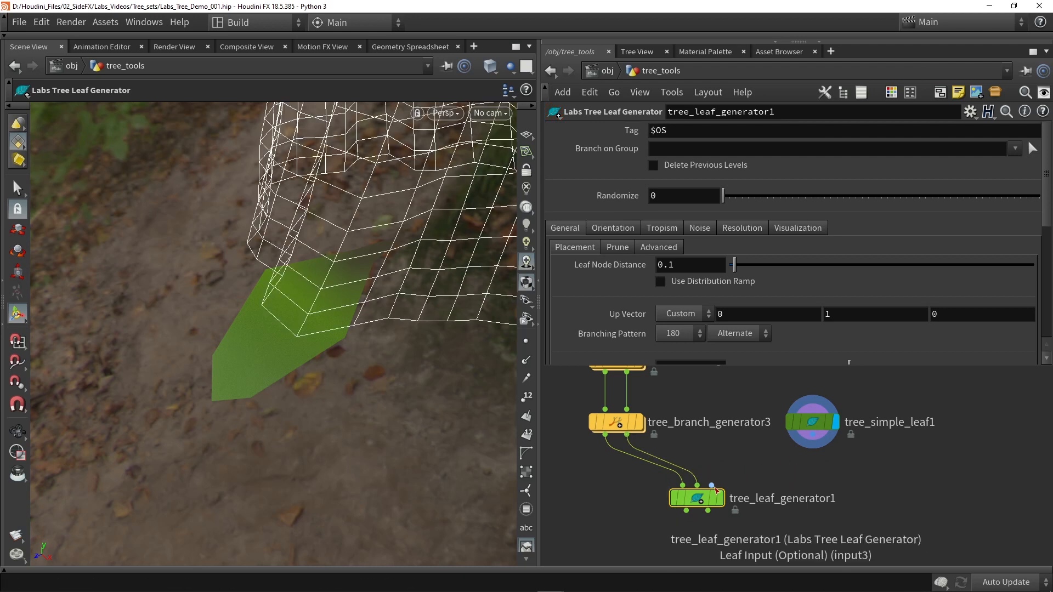
left_click_drag(713, 487, 810, 441)
left_click(721, 498)
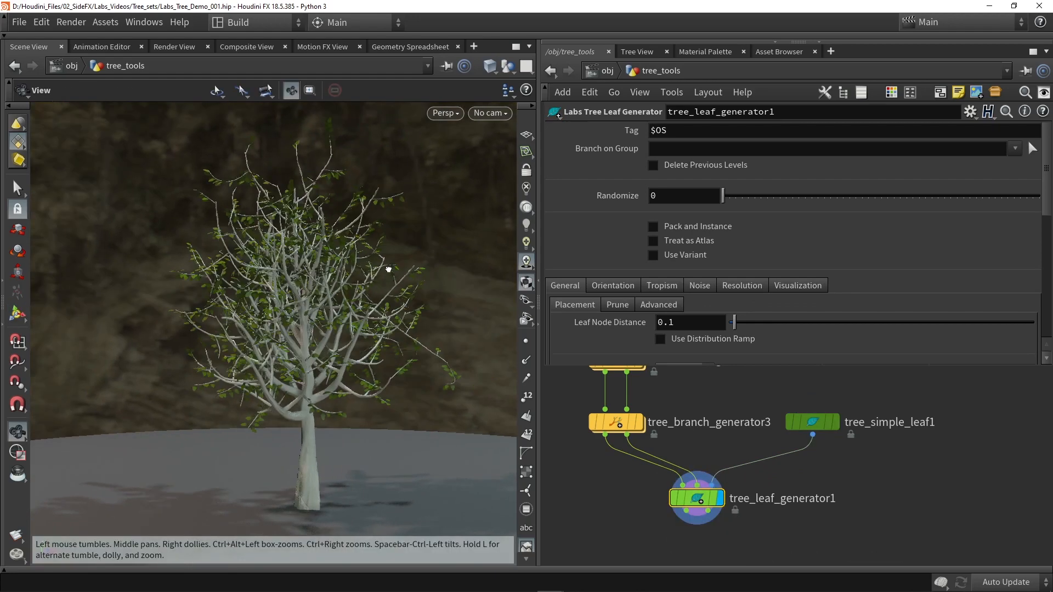
left_click_drag(388, 268, 242, 333, "alt")
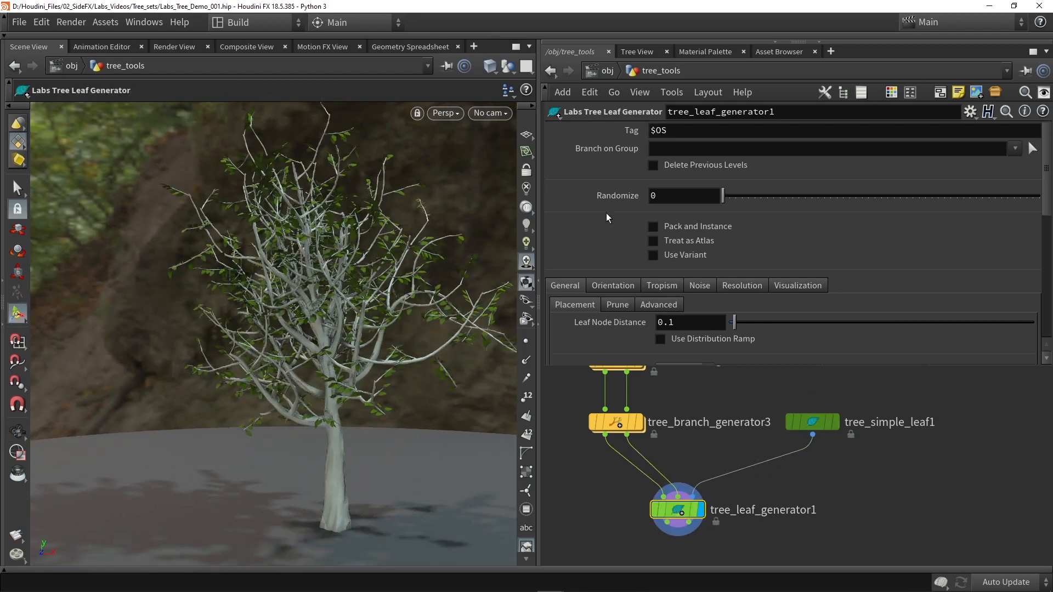
- Enable Pack and Instance on tree_leaf_generator1, set Leaf Node Distance to 0.05 and inspect the tree
left_click(721, 225)
scroll(580, 222, "down", 1)
scroll(579, 222, "down", 1)
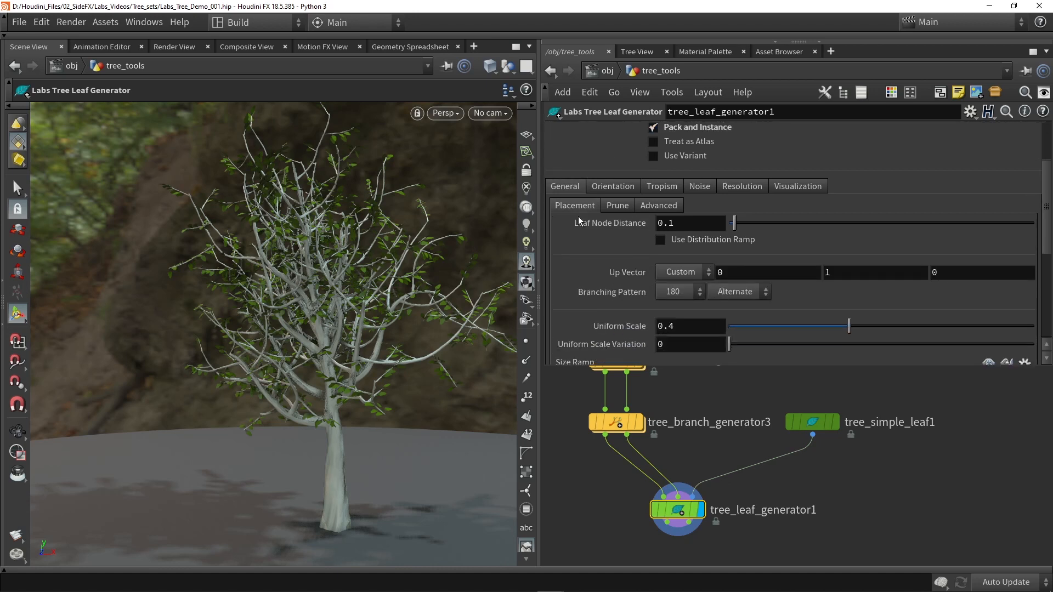
left_click(680, 223)
key("Return")
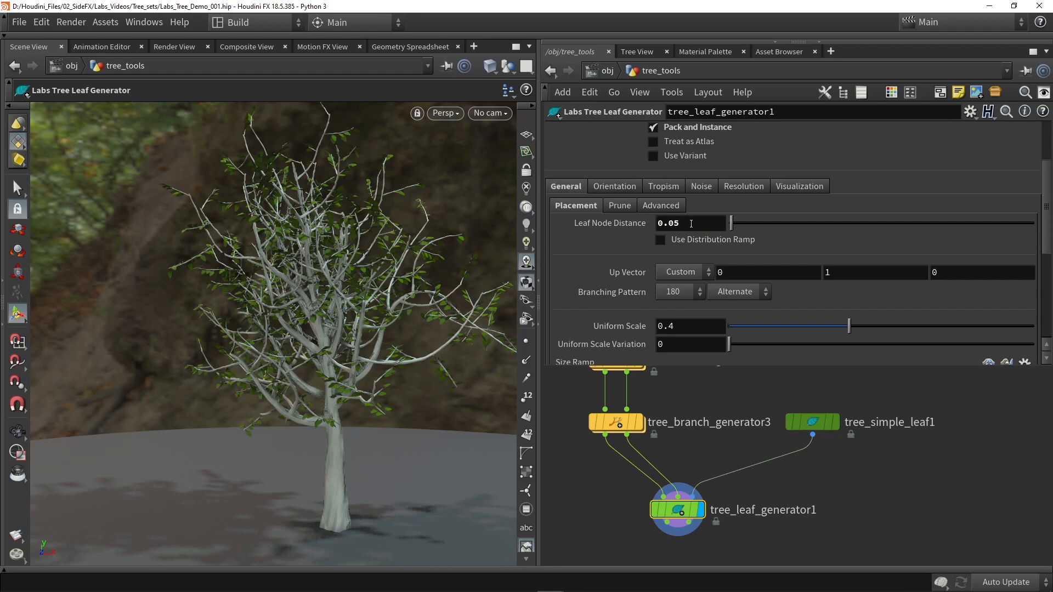
key("Escape")
left_click_drag(316, 248, 416, 307)
- Set the leaf generator's Branching Pattern to 137.5 and check the tree
scroll(633, 216, "down", 2)
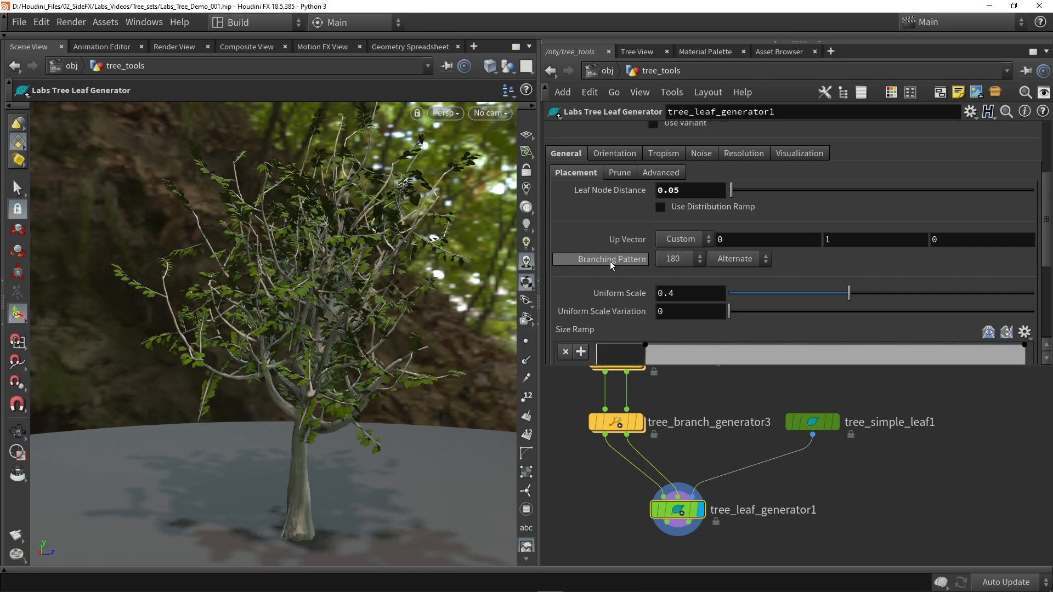
left_click(685, 259)
left_click(676, 275)
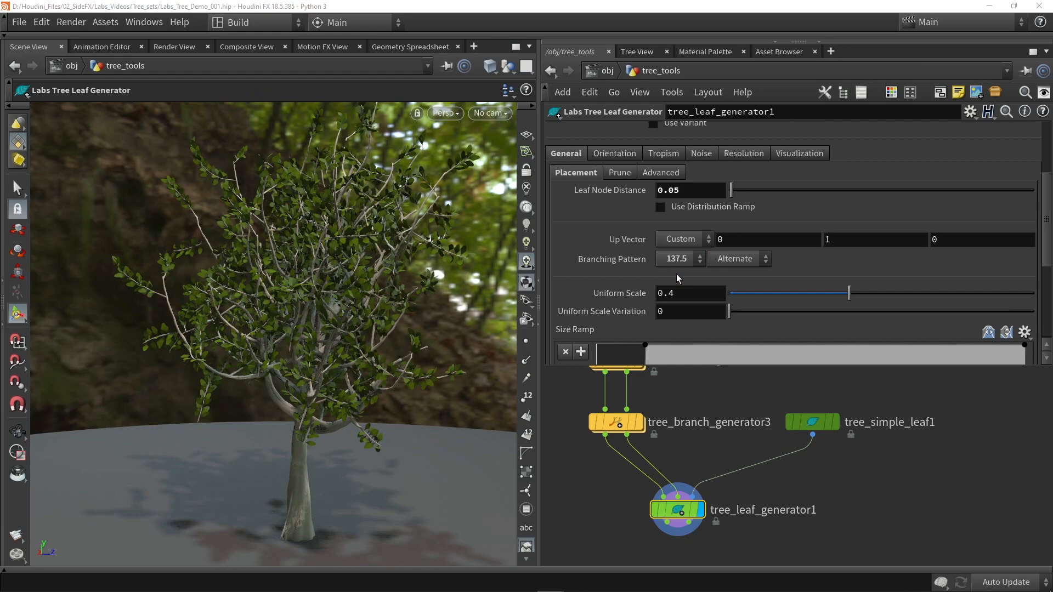
mouse_move(337, 267)
left_mouse_down("alt")
mouse_move(433, 260)
mouse_move(329, 258)
left_mouse_up("alt")
- Set the leaves' Uniform Scale to 0.418 and Uniform Scale Variation to 0.429
scroll(651, 250, "down", 3)
scroll(651, 250, "down", 1)
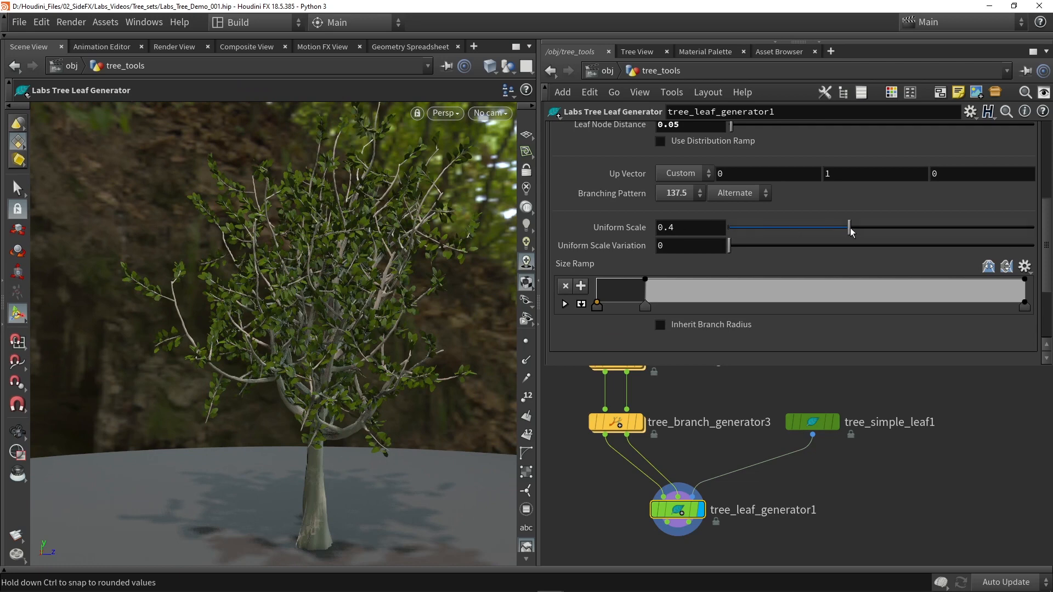
left_click_drag(865, 229, 899, 226)
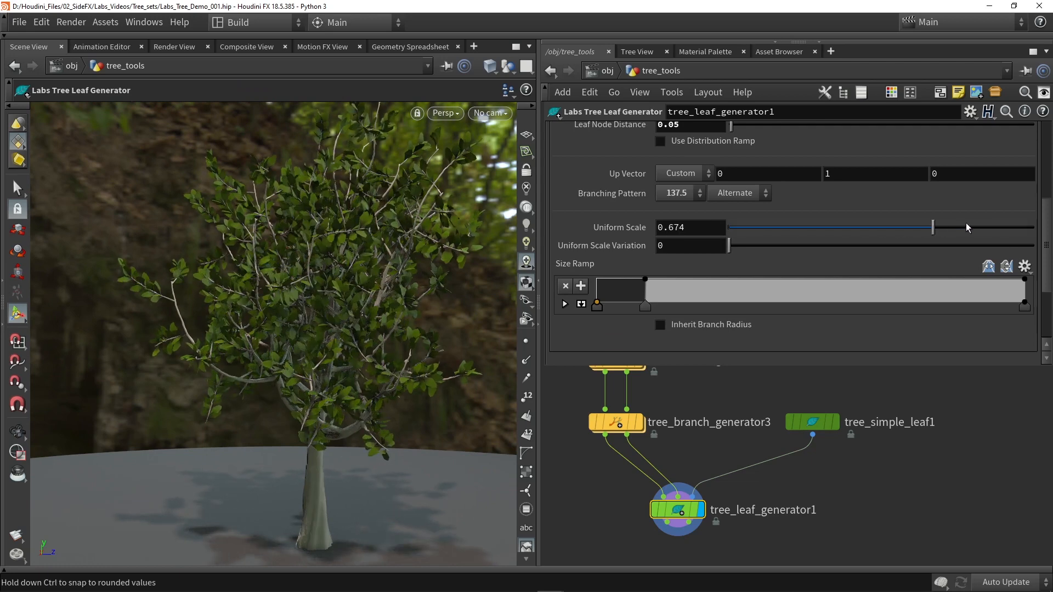
left_click_drag(967, 223, 1009, 223)
left_click_drag(932, 229, 868, 231)
left_click_drag(766, 248, 860, 246)
left_click_drag(454, 256, 286, 313, "alt")
left_click_drag(886, 226, 857, 228)
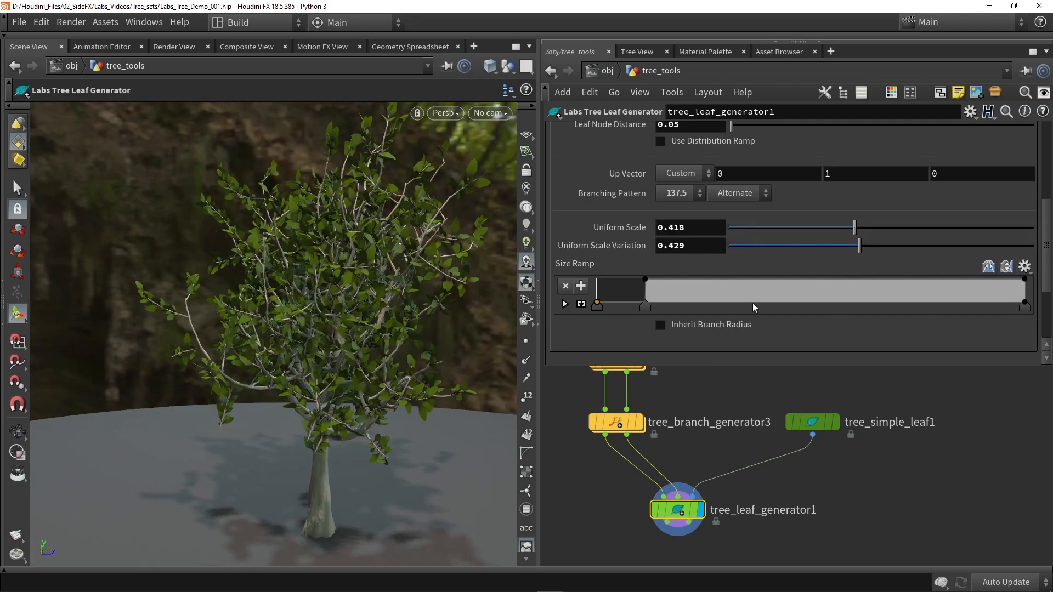
- Lower the end of the leaf Size Ramp slightly and inspect the leaves up close and on the whole tree
mouse_move(1023, 283)
left_mouse_down()
mouse_move(1012, 301)
mouse_move(1020, 290)
left_mouse_up()
scroll(353, 262, "up", 5, "alt")
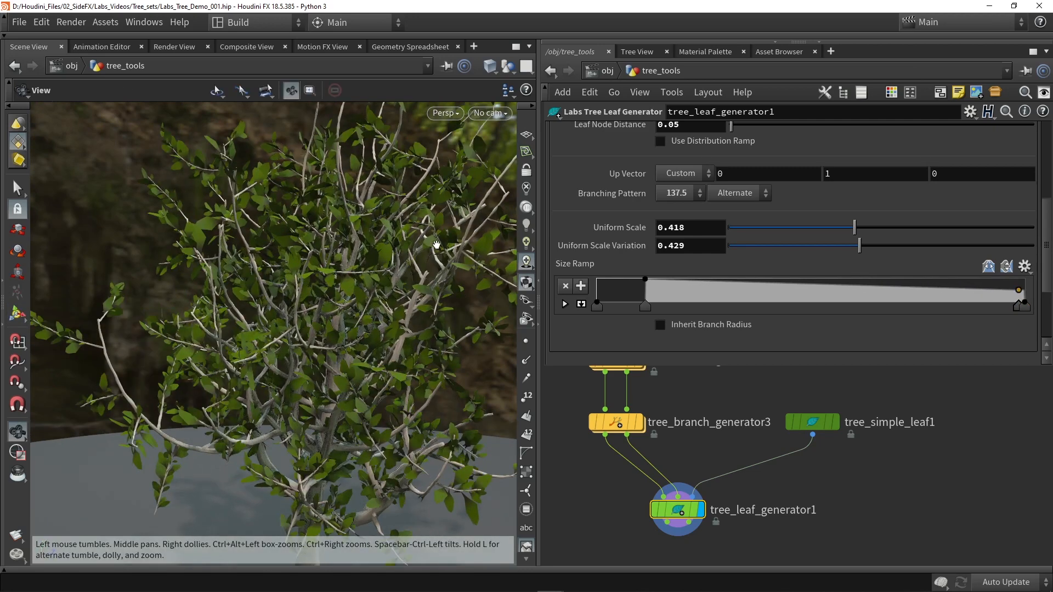
scroll(437, 245, "up", 10)
key("Return")
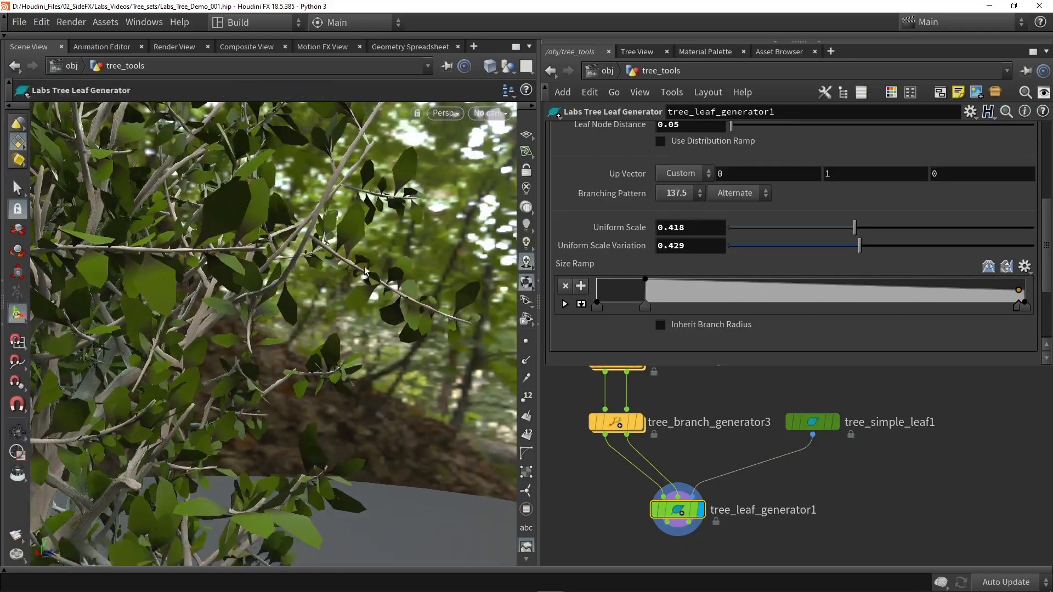
mouse_move(365, 271)
left_mouse_down("alt")
mouse_move(337, 287)
mouse_move(249, 282)
mouse_move(313, 268)
mouse_move(369, 287)
mouse_move(294, 258)
mouse_move(279, 293)
mouse_move(345, 255)
mouse_move(346, 265)
left_mouse_up("alt")
scroll(295, 258, "down", 5, "alt")
scroll(346, 265, "down", 2, "alt")
scroll(610, 234, "up", 6)
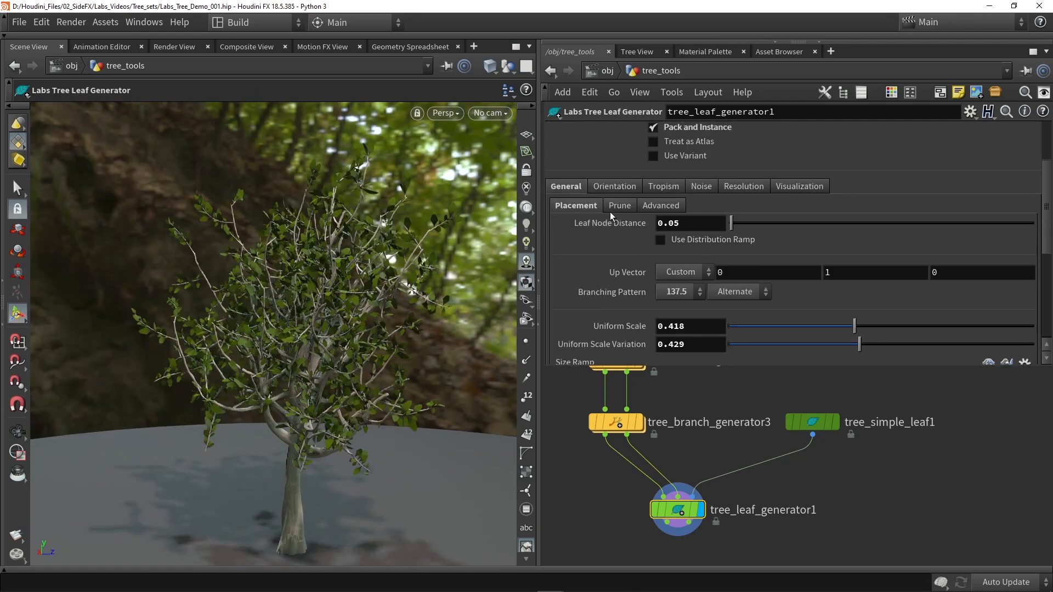
- Try pruning leaves with a higher Random Threshold, reset it to 0, and look over the light pruning options
left_click(619, 207)
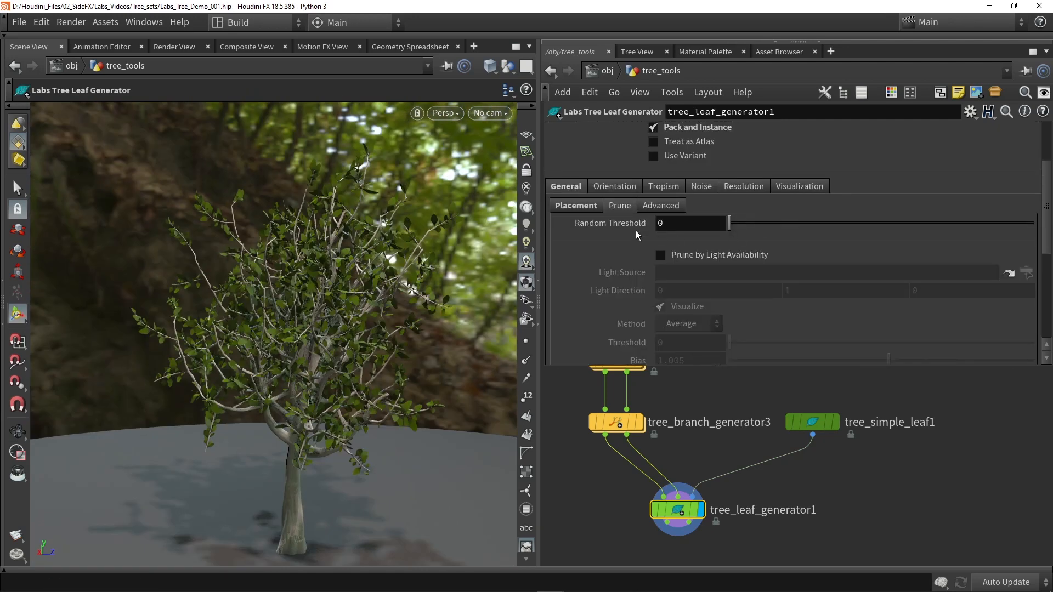
left_click_drag(783, 229, 897, 228)
middle_click(702, 224, "ctrl")
scroll(724, 246, "down", 1)
scroll(847, 245, "down", 2)
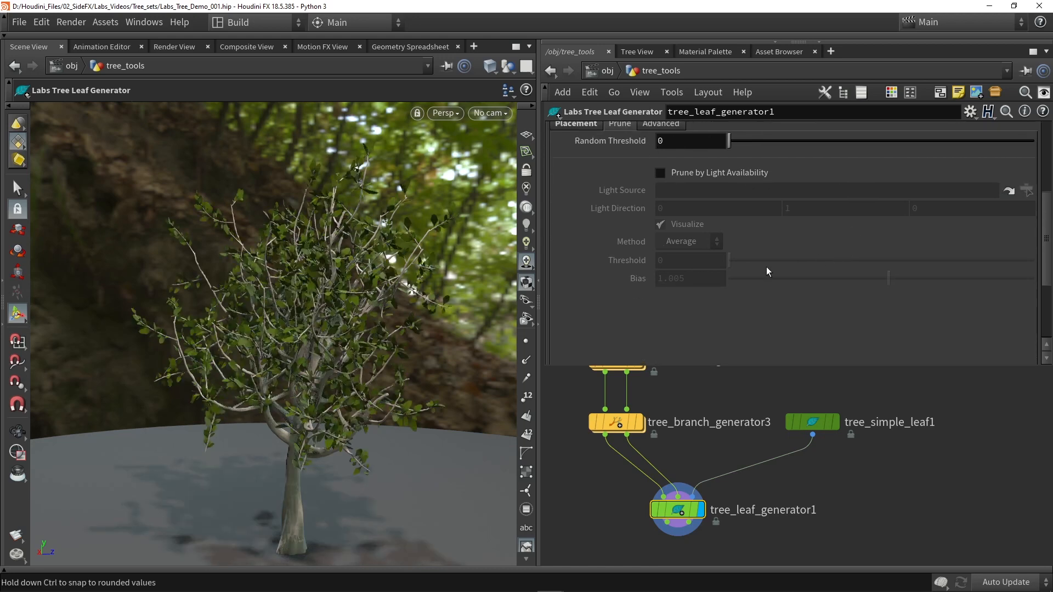
- Review the leaf generator's advanced placement settings and try adjusting Offset From Branch
scroll(766, 266, "up", 4)
left_click(659, 239)
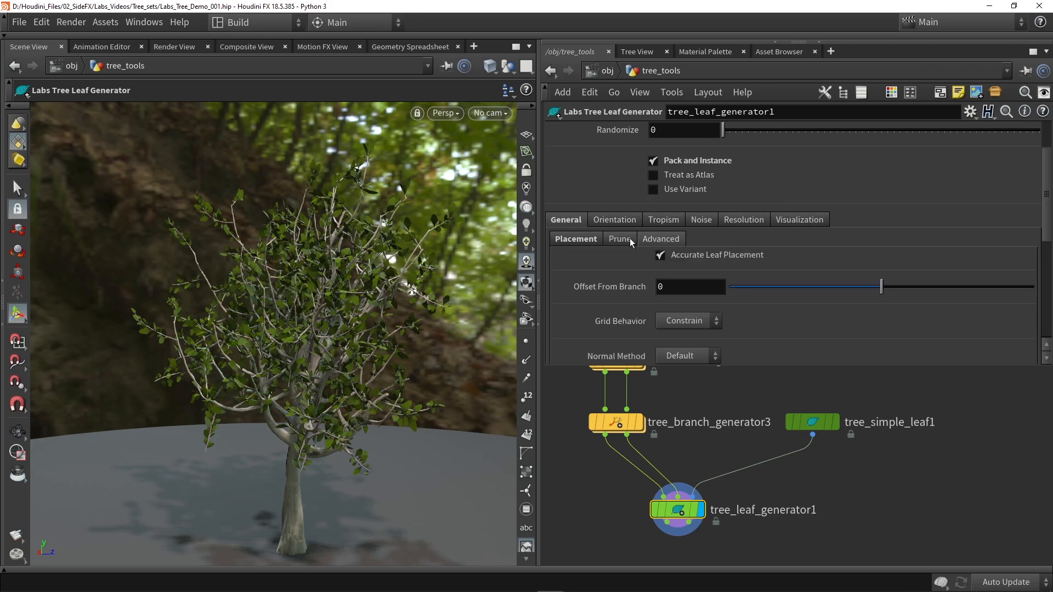
scroll(587, 248, "down", 3)
scroll(588, 248, "up", 2)
scroll(588, 248, "up", 1)
mouse_move(881, 286)
left_mouse_down()
mouse_move(1050, 291)
mouse_move(882, 286)
left_mouse_up()
- Test the leaves' Roll and Yaw orientation and set their Pitch Angle to 54.3
left_click(605, 222)
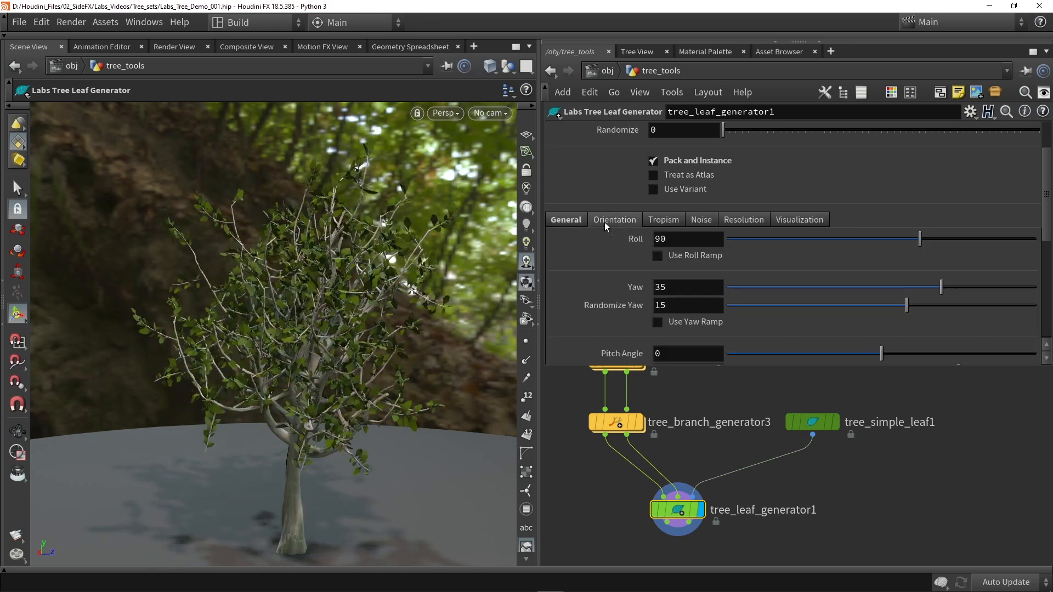
mouse_move(920, 239)
left_mouse_down()
mouse_move(1015, 240)
mouse_move(873, 244)
mouse_move(1027, 242)
mouse_move(922, 239)
left_mouse_up()
mouse_move(940, 287)
left_mouse_down()
mouse_move(790, 287)
mouse_move(965, 286)
mouse_move(941, 286)
left_mouse_up()
scroll(677, 292, "down", 3)
left_click_drag(793, 305, 983, 309)
scroll(833, 293, "down", 3)
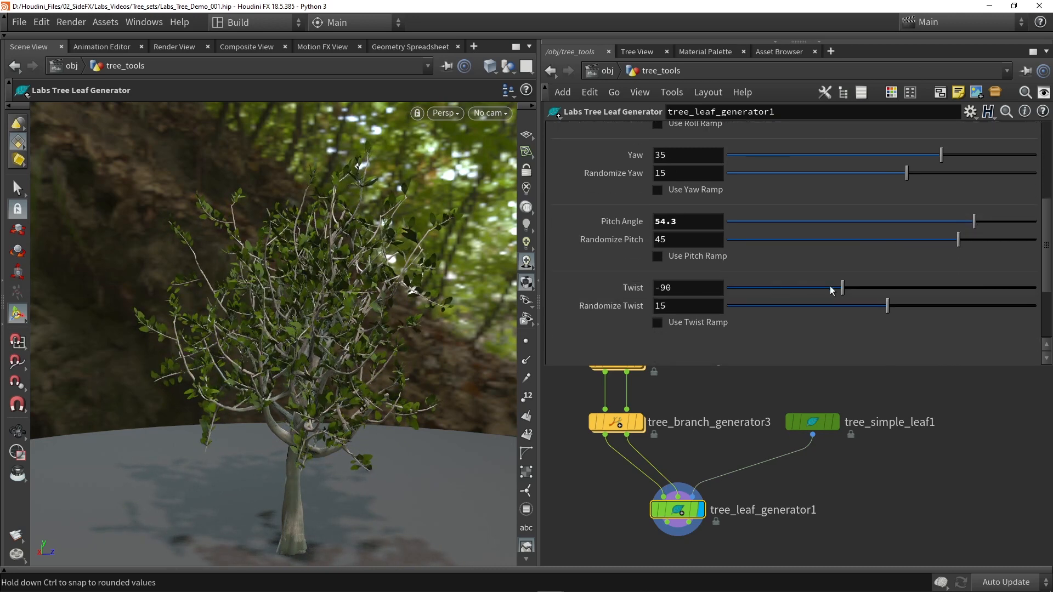
- Try another Twist value for the leaves and undo it
mouse_move(899, 288)
left_mouse_down()
mouse_move(995, 284)
mouse_move(878, 288)
left_mouse_up()
key("ctrl+z")
scroll(690, 278, "down", 1)
scroll(690, 279, "up", 4)
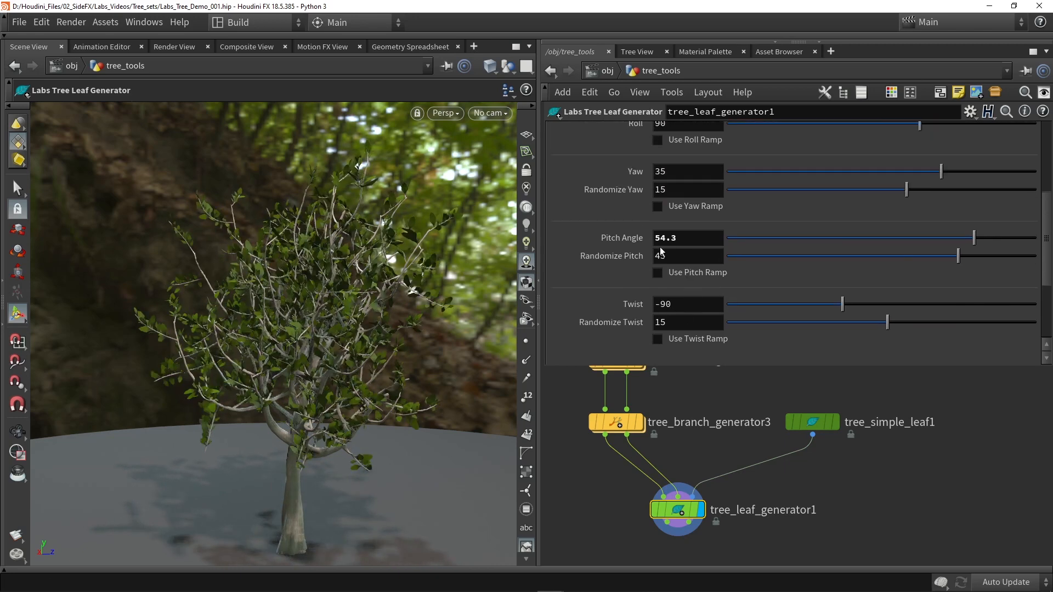
- Examine the leaf generator's Tropism, Noise, Resolution and Visualization settings, and look over the whole tree and node network
scroll(650, 248, "up", 1)
left_click(664, 236)
left_click(620, 236)
left_click(673, 237)
left_click(706, 236)
left_click(746, 236)
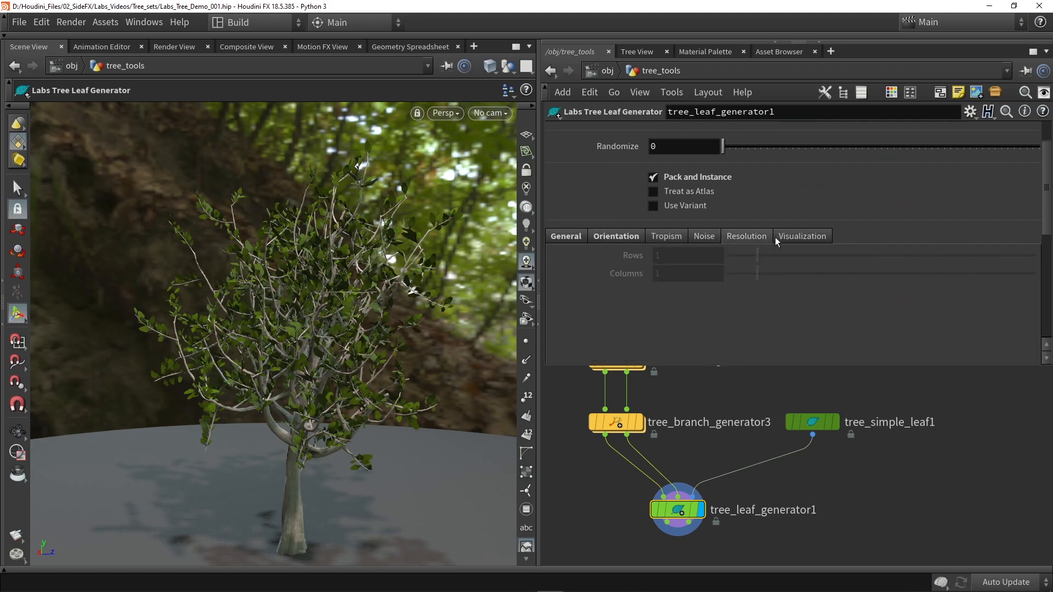
left_click(792, 238)
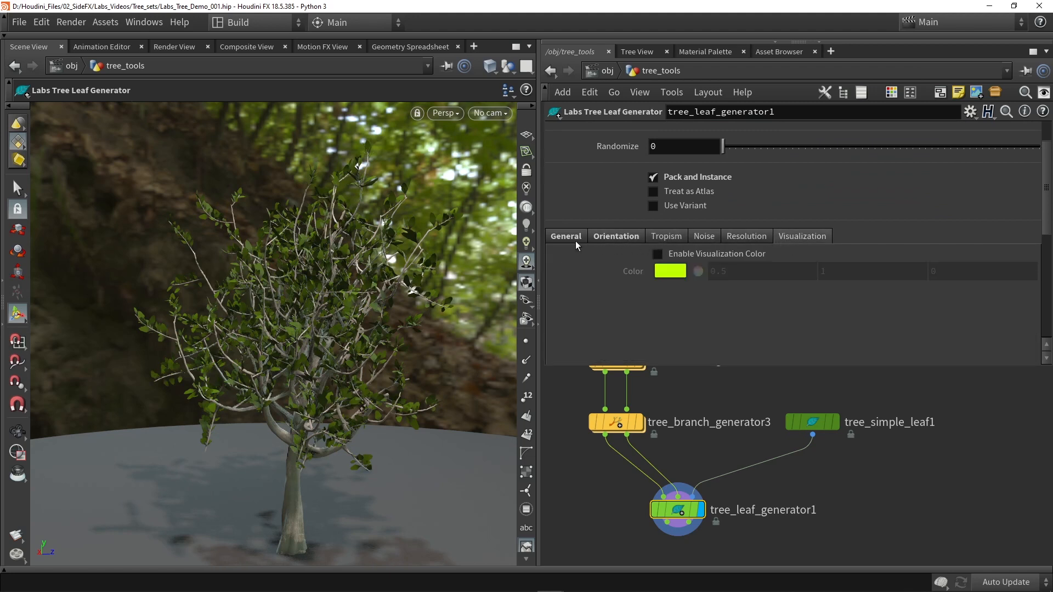
left_click(562, 236)
left_click_drag(329, 308, 491, 319, "alt")
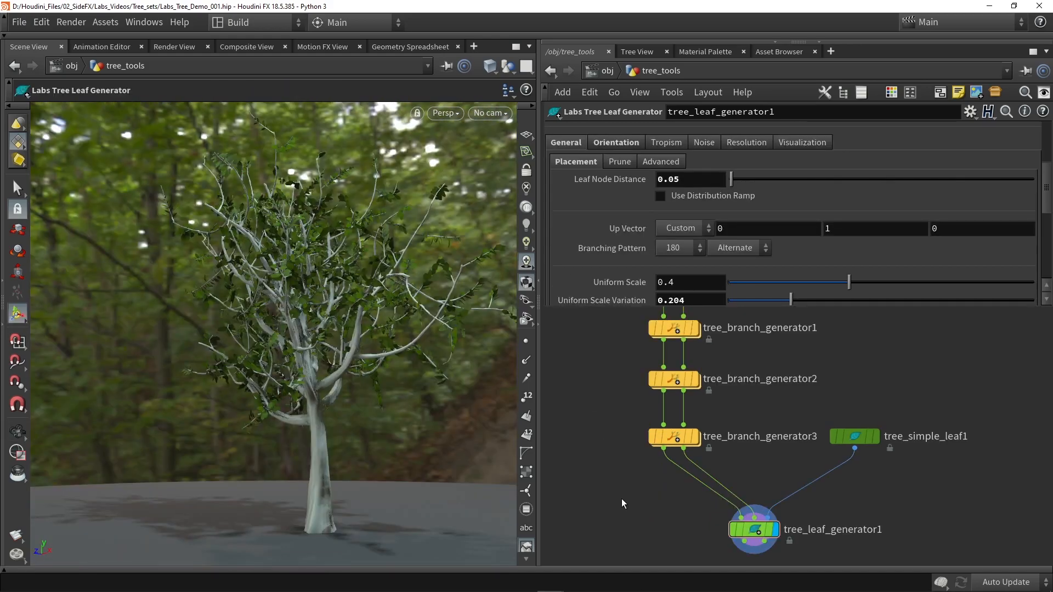
scroll(929, 367, "down", 3)
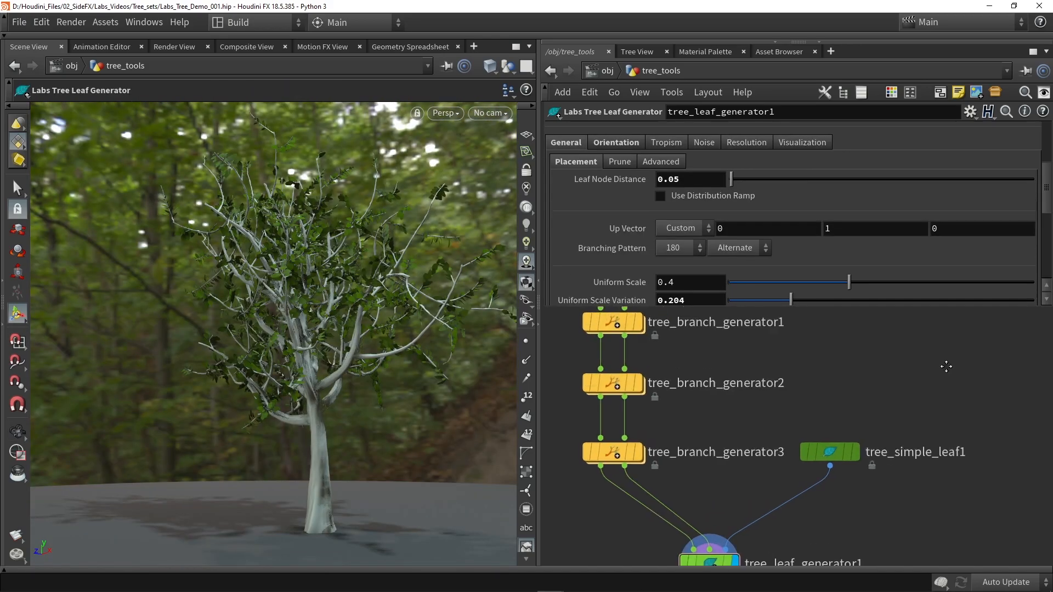
- Display tree_trunk_generator9 and its child tree_branch_generator28 in the separate small tree network to examine the twig's trunk and branches
middle_click_drag(904, 373, 607, 402)
scroll(785, 414, "up", 3)
middle_click_drag(995, 433, 953, 474)
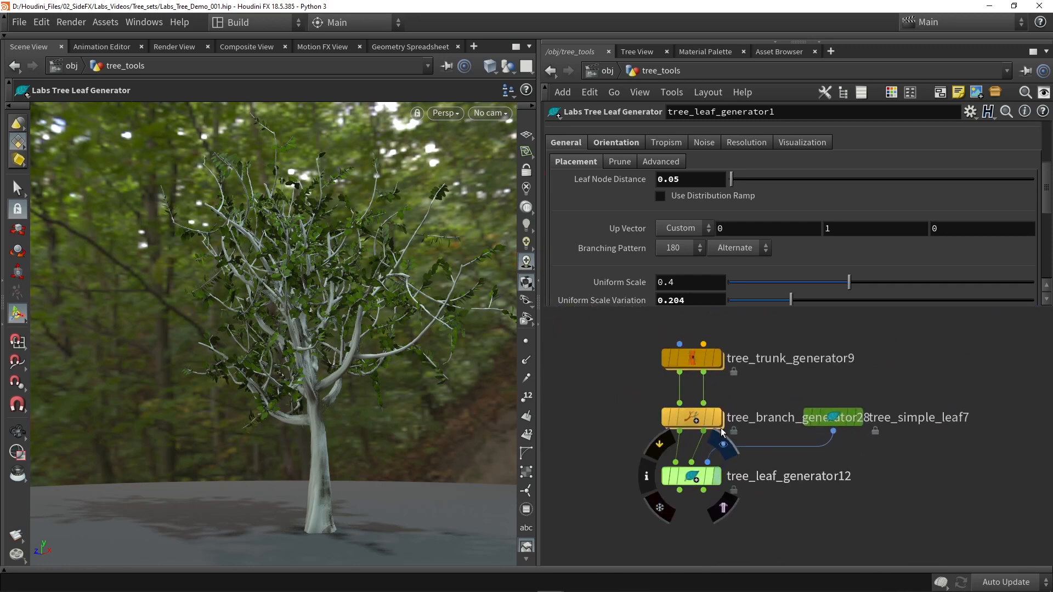
left_click(692, 358)
left_click(690, 361)
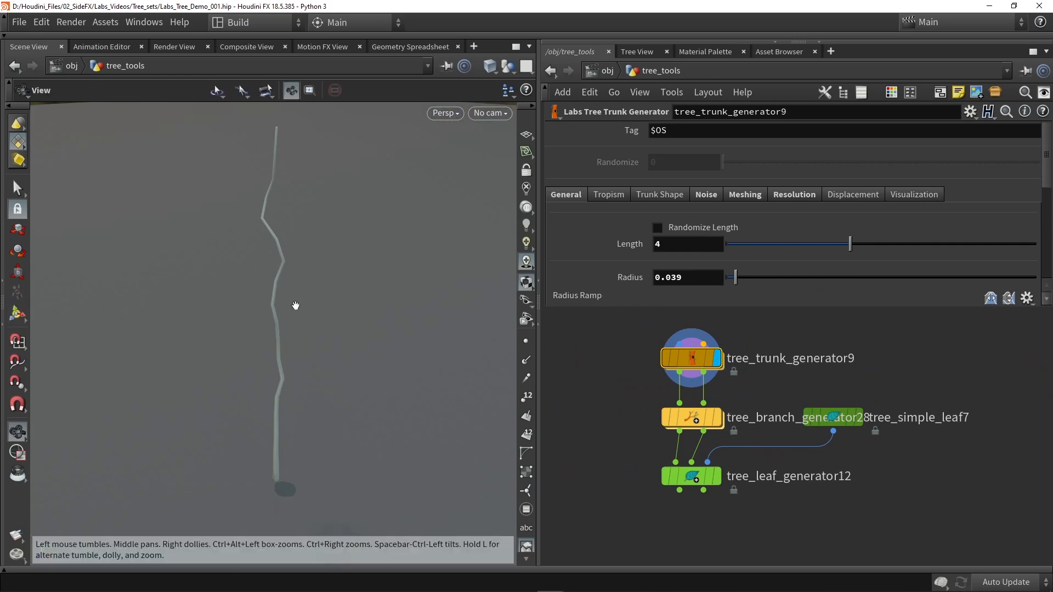
left_click(717, 419)
left_click(691, 421)
left_click_drag(285, 367, 311, 332, "alt")
key("Return")
scroll(633, 198, "up", 5)
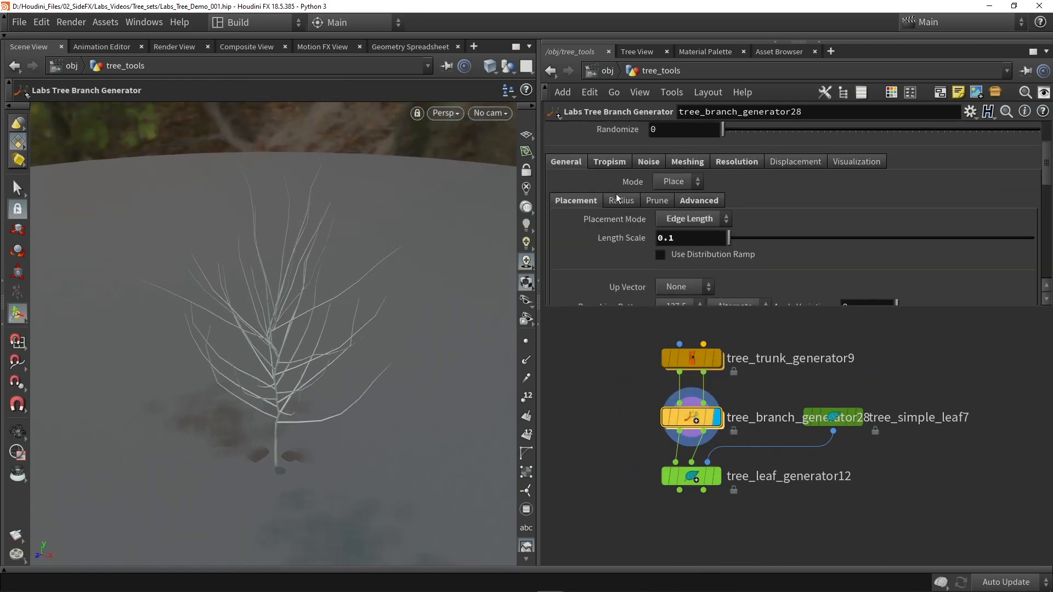
left_click(687, 242)
left_click(630, 449)
- Display tree_leaf_generator12 and examine the finished leafy twig
left_click(694, 481)
left_click(694, 482)
left_click_drag(310, 330, 282, 274, "alt")
scroll(713, 437, "down", 5)
scroll(675, 458, "up", 5)
- Disconnect tree_leaf_generator1 from tree_branch_generator3 and tree_simple_leaf1, and reposition the leaf generator and simple leaf nodes
left_click_drag(725, 464, 574, 457)
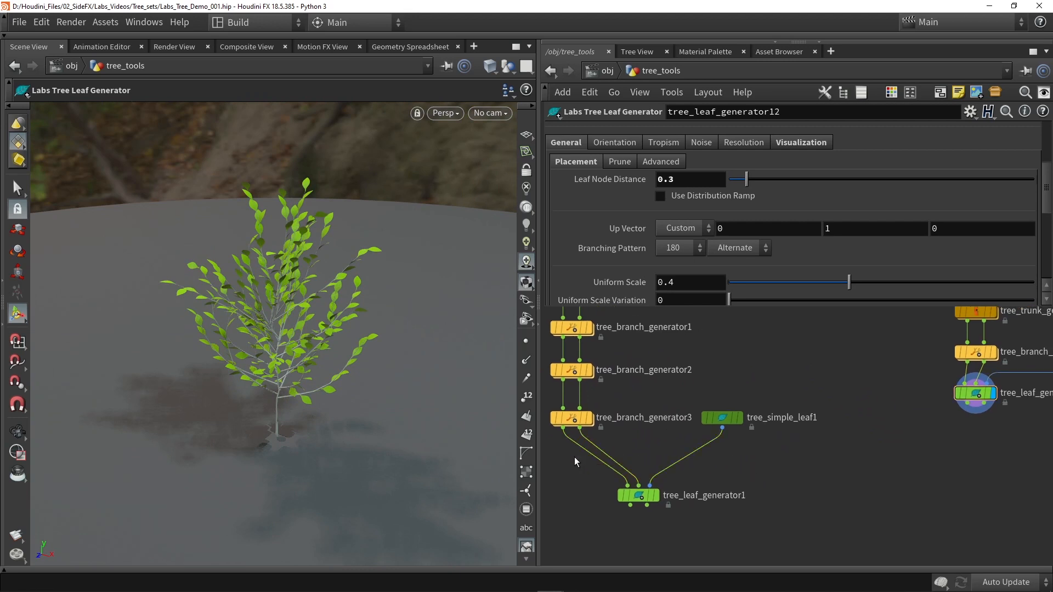
key("Delete")
left_click_drag(640, 492, 694, 466)
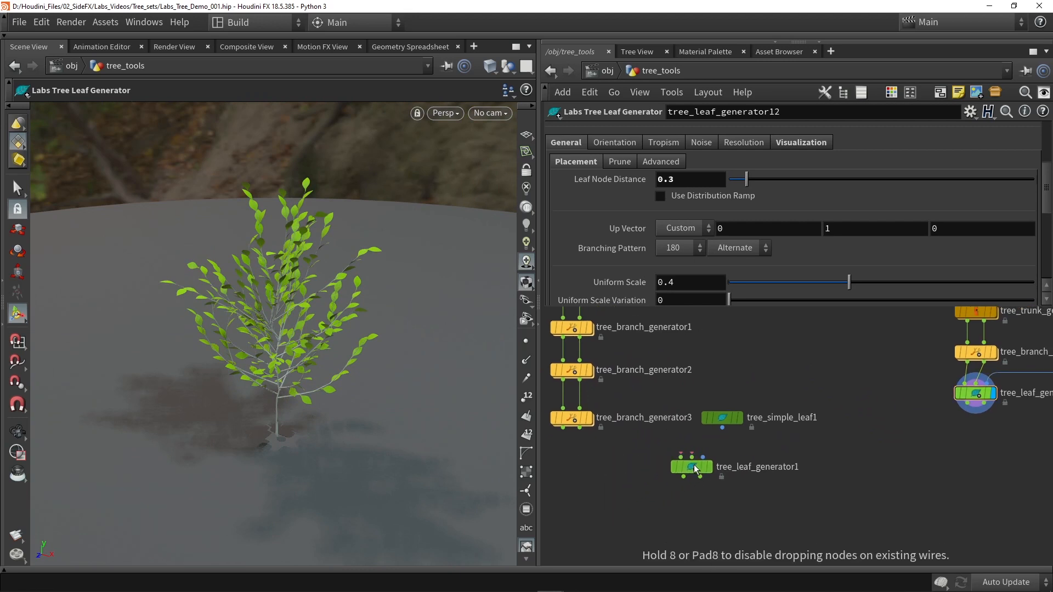
left_click_drag(726, 419, 761, 367)
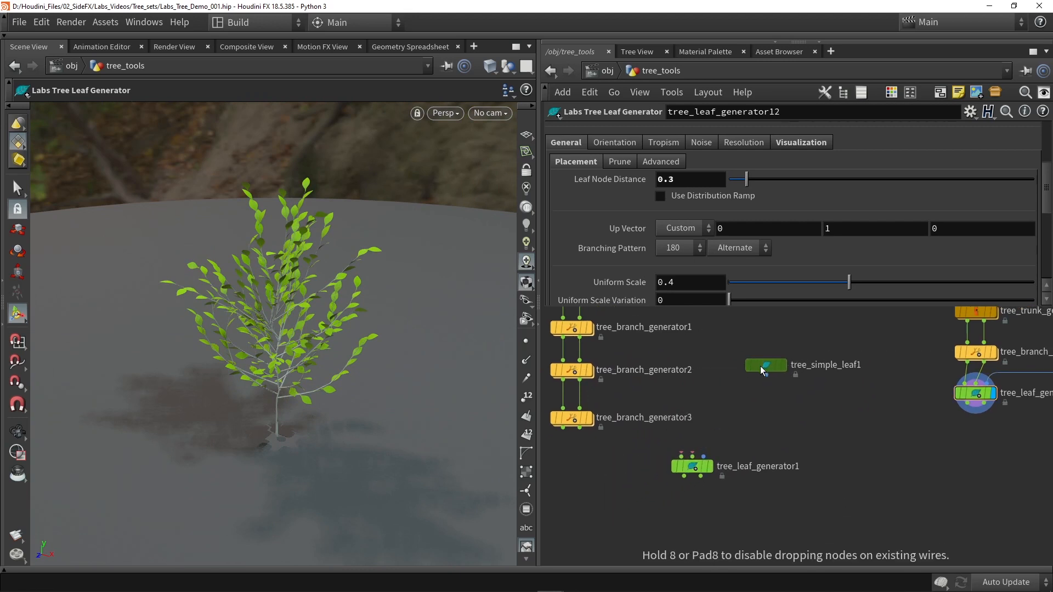
- Display tree_branch_generator2 and tree_branch_generator3 in turn to compare the main tree's branch levels
left_click(589, 370)
key("Escape")
middle_click_drag(315, 271, 345, 388)
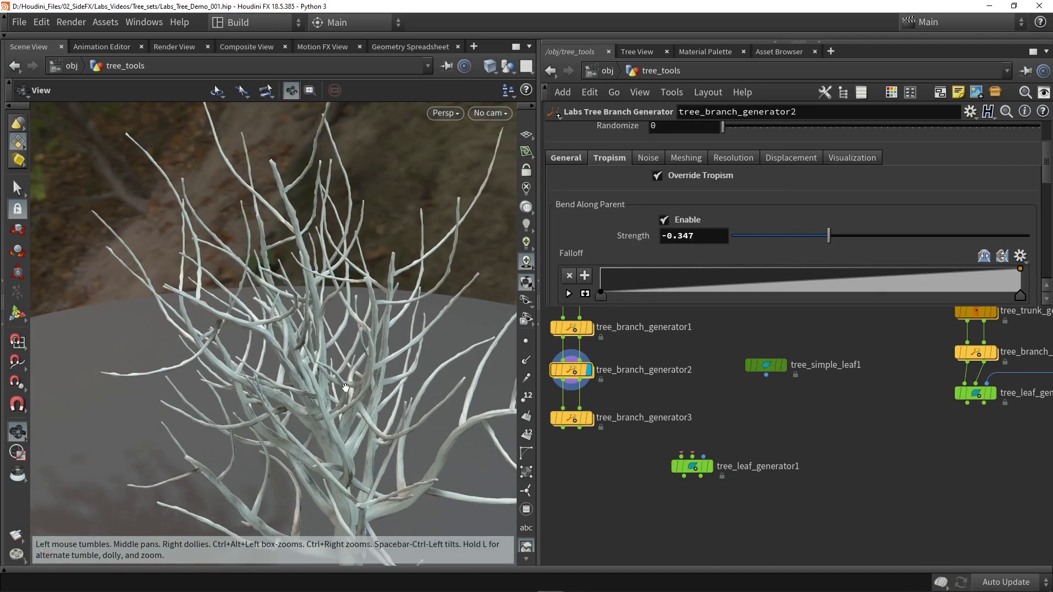
right_click_drag(346, 388, 329, 341)
left_click_drag(330, 340, 341, 290)
key("Return")
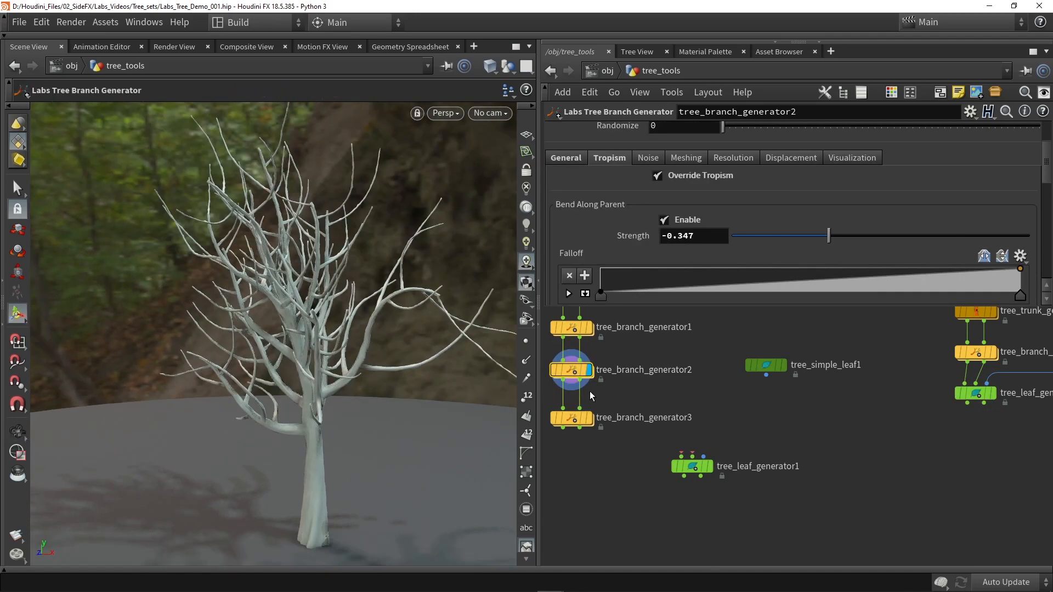
left_click(586, 418)
left_click(577, 417)
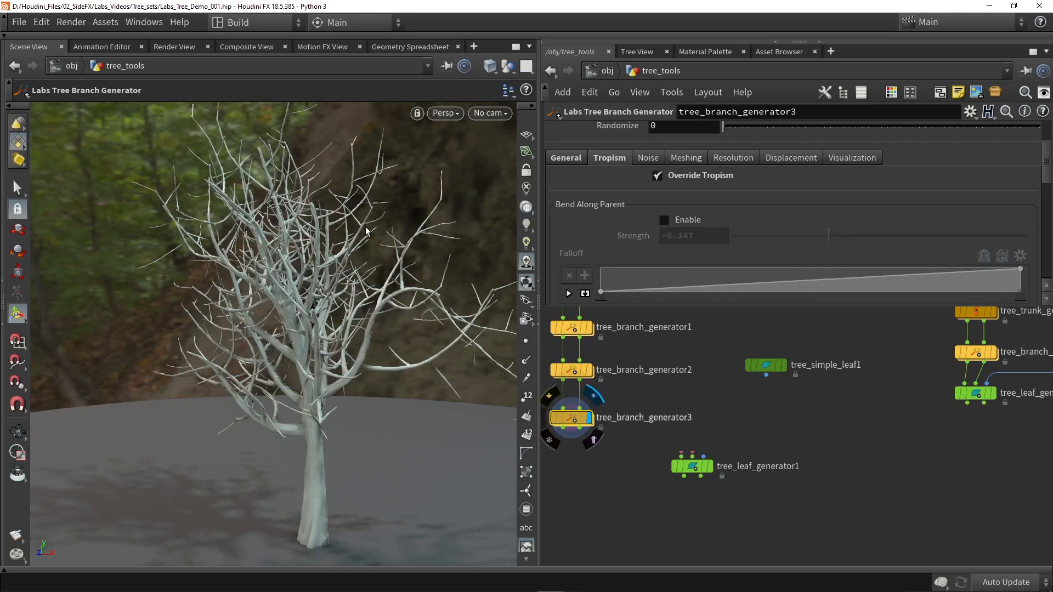
- Wire tree_branch_generator2's mesh and curve outputs and tree_leaf_generator12's mesh output into tree_leaf_generator1's three inputs
left_click(986, 395)
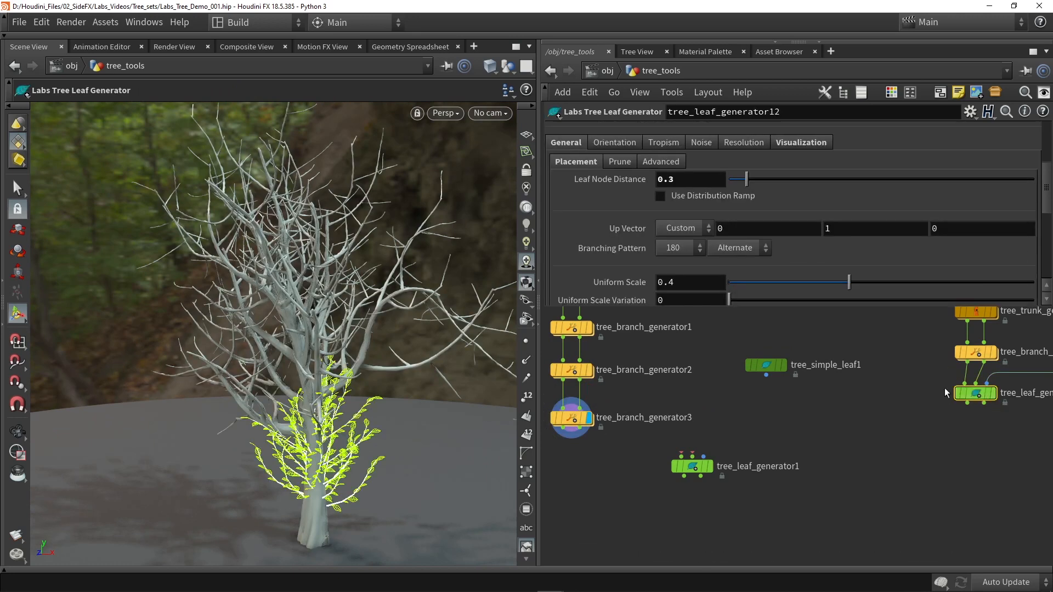
left_click_drag(564, 381, 681, 456)
left_click_drag(580, 380, 779, 457)
middle_click_drag(828, 404, 780, 417)
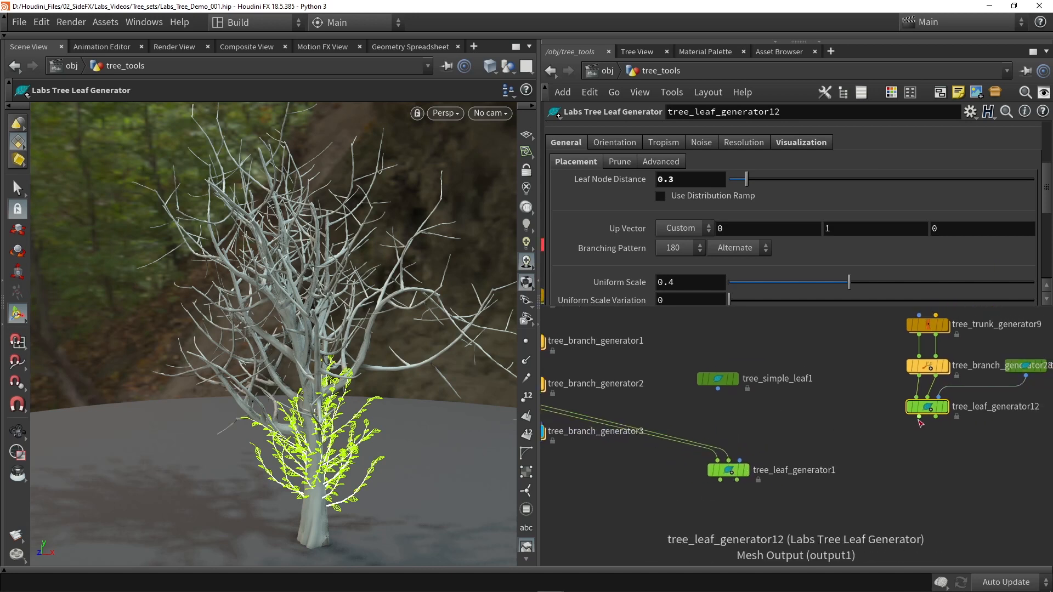
left_click_drag(920, 418, 741, 461)
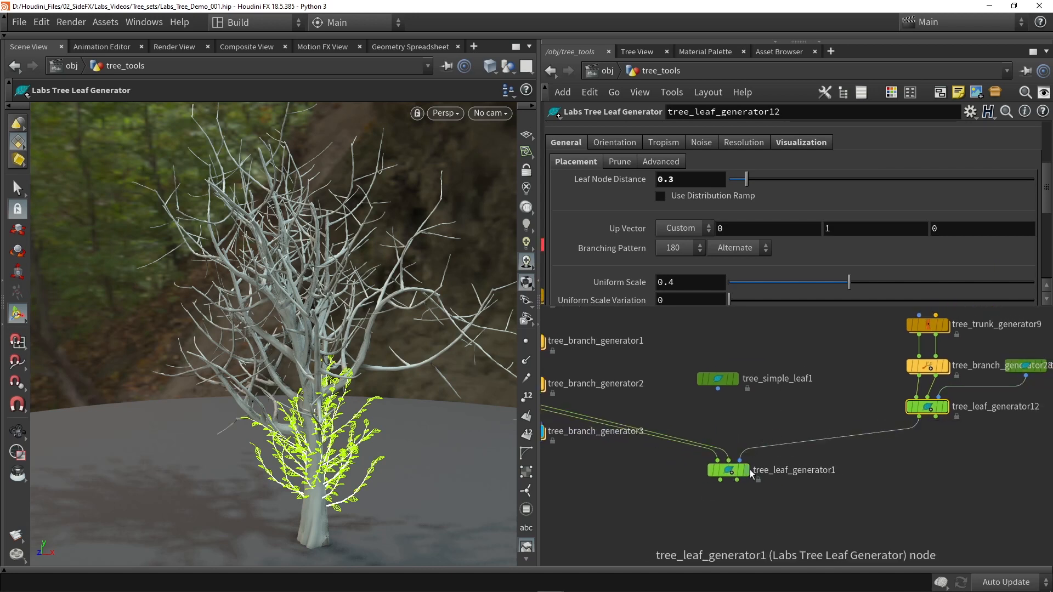
- Display tree_leaf_generator1 and look over the whole tree with the twigs scattered on it
left_click(747, 470)
left_click(733, 471)
key("Escape")
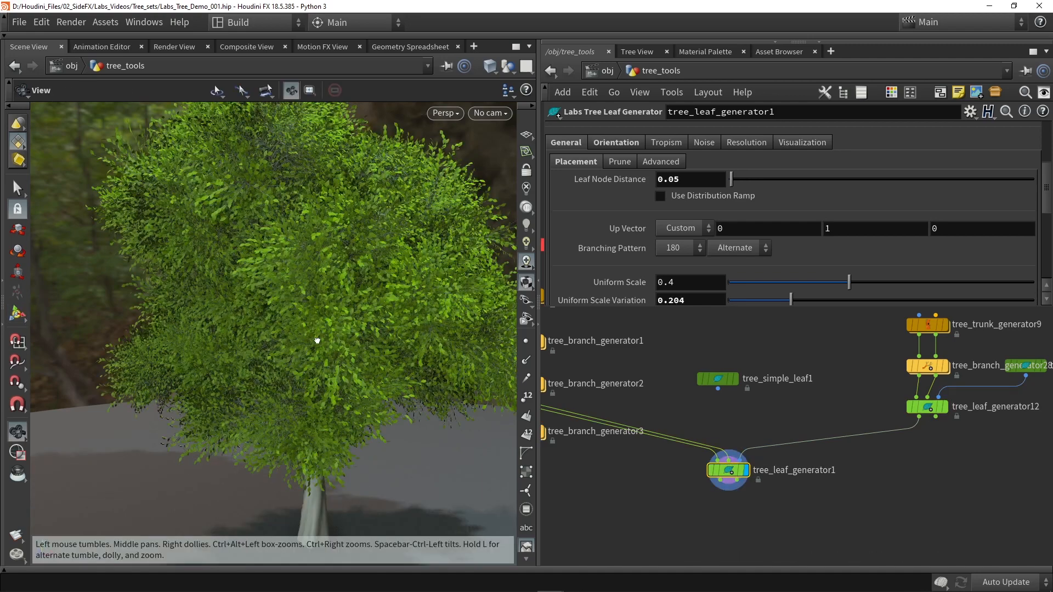
scroll(317, 340, "down", 10)
left_click_drag(349, 332, 324, 329)
key("Return")
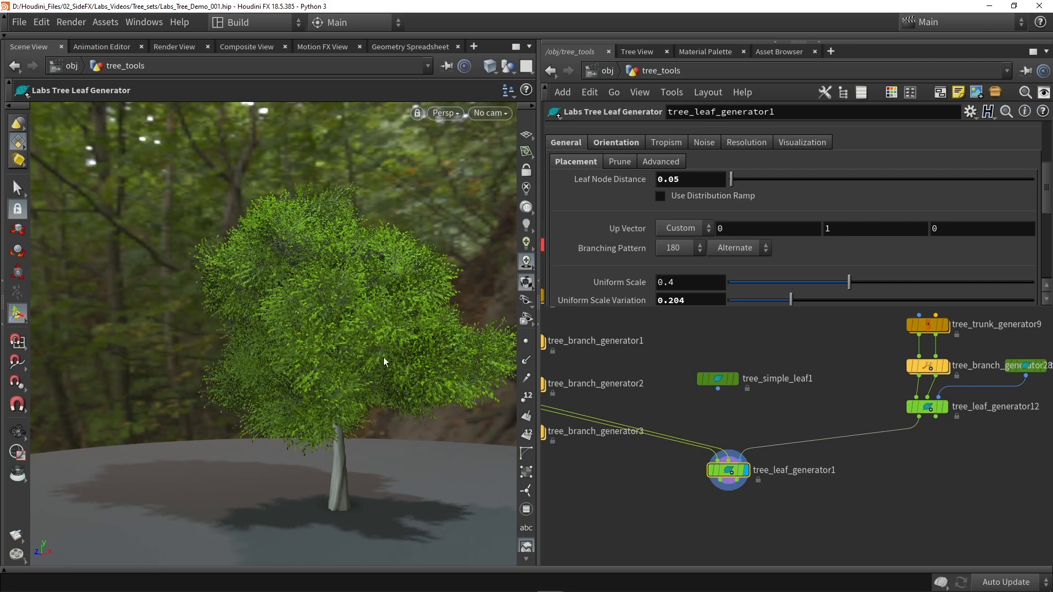
- Set tree_leaf_generator1's Leaf Node Distance to 0.738 and inspect the thinned foliage
left_click(688, 178)
left_click_drag(737, 179, 774, 179)
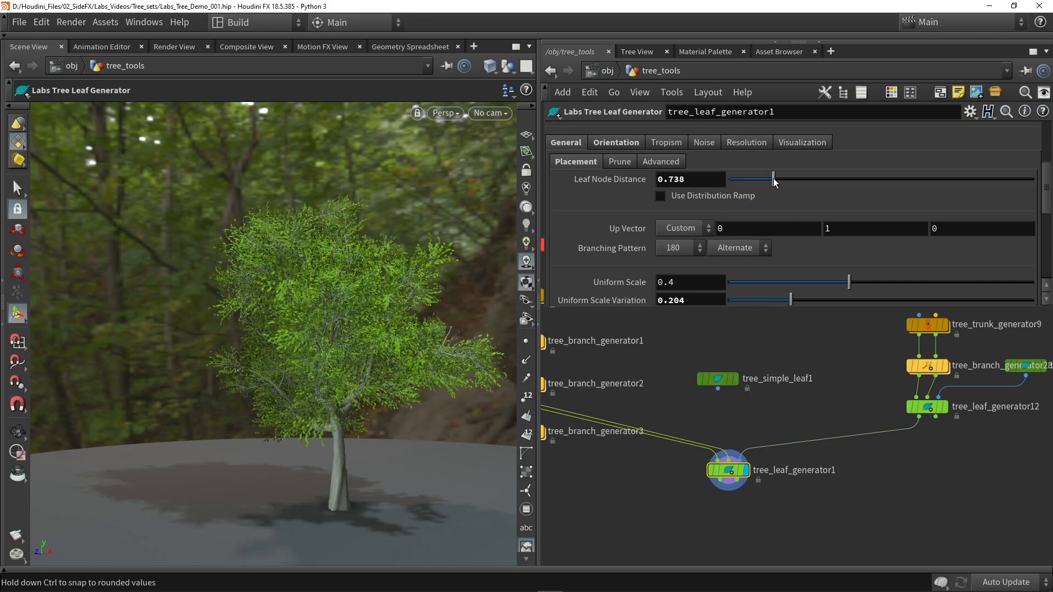
mouse_move(341, 331)
left_mouse_down("alt")
mouse_move(430, 318)
mouse_move(376, 312)
mouse_move(354, 324)
left_mouse_up("alt")
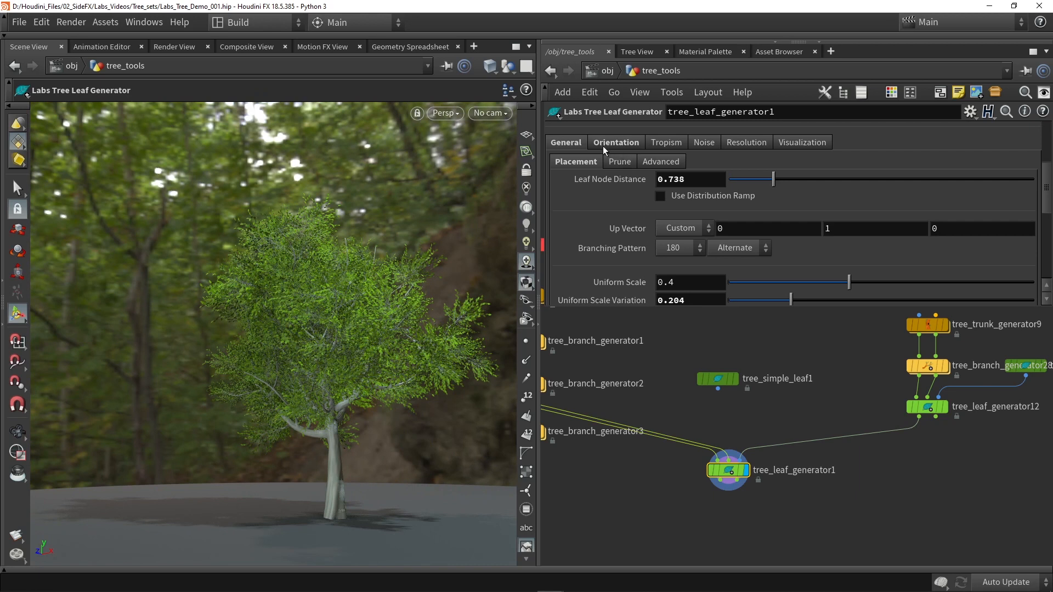
left_click_drag(390, 377, 364, 376, "alt")
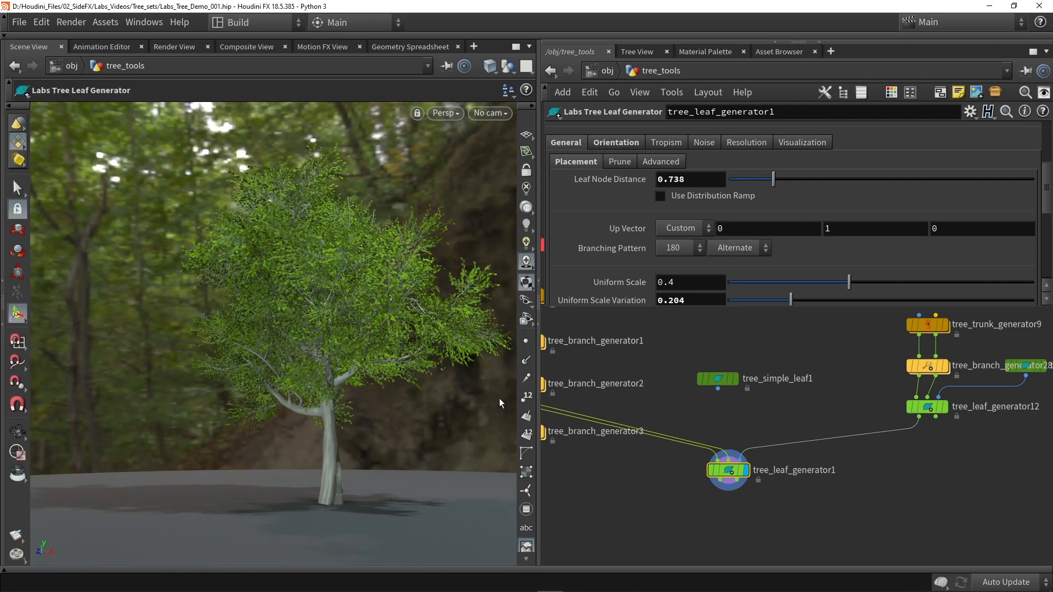
- Move the unused tree_simple_leaf1 node level with tree_branch_generator1
middle_click_drag(673, 390, 702, 390)
scroll(702, 390, "down", 2)
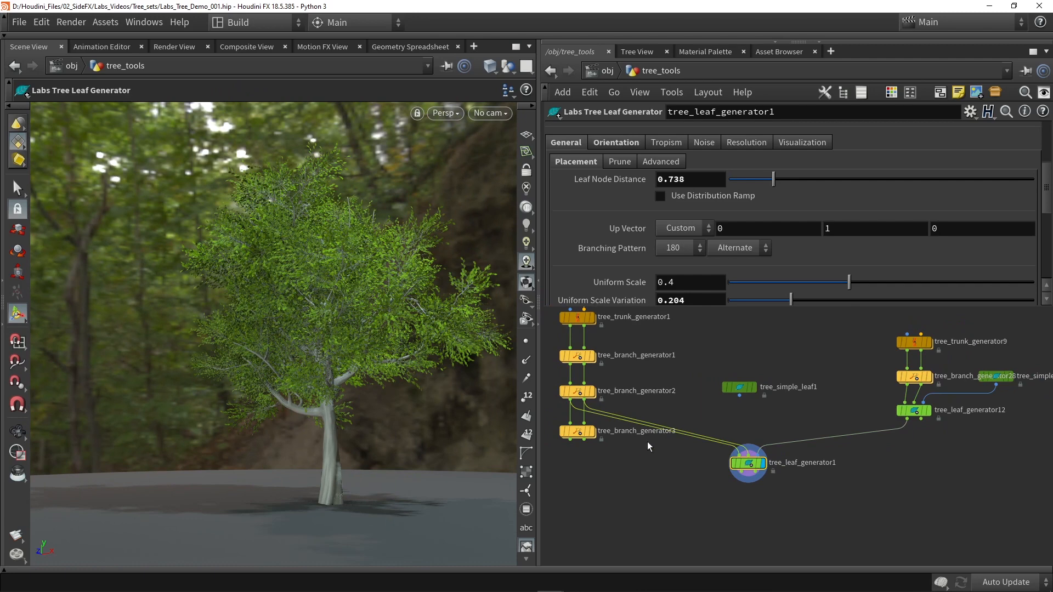
left_click_drag(739, 389, 739, 360)
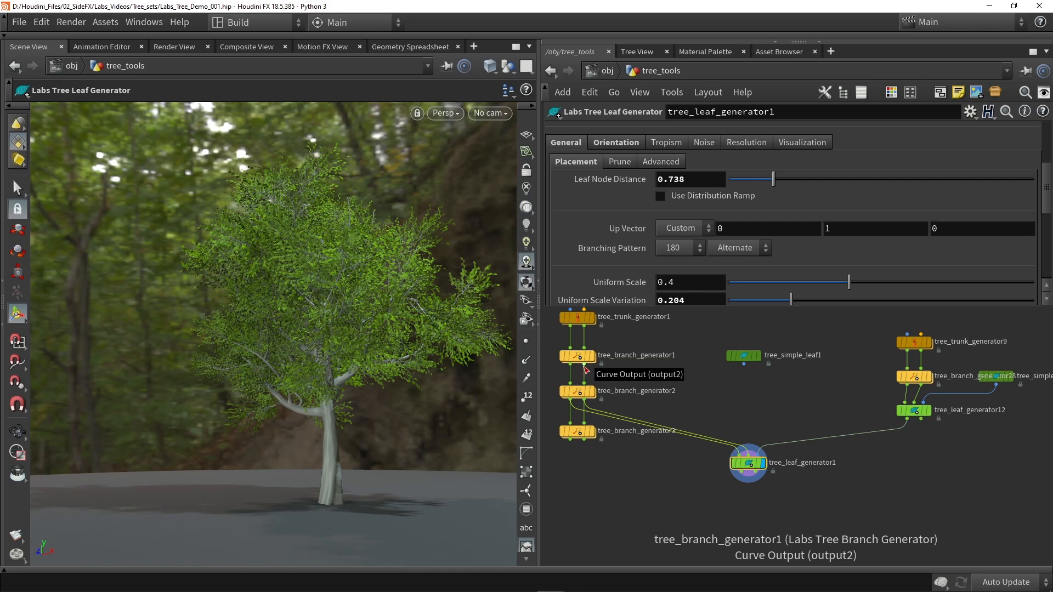
- Try feeding tree_branch_generator1's curve output into tree_leaf_generator1, comparing the foliage with the bare first branch level
left_click_drag(585, 365, 747, 443)
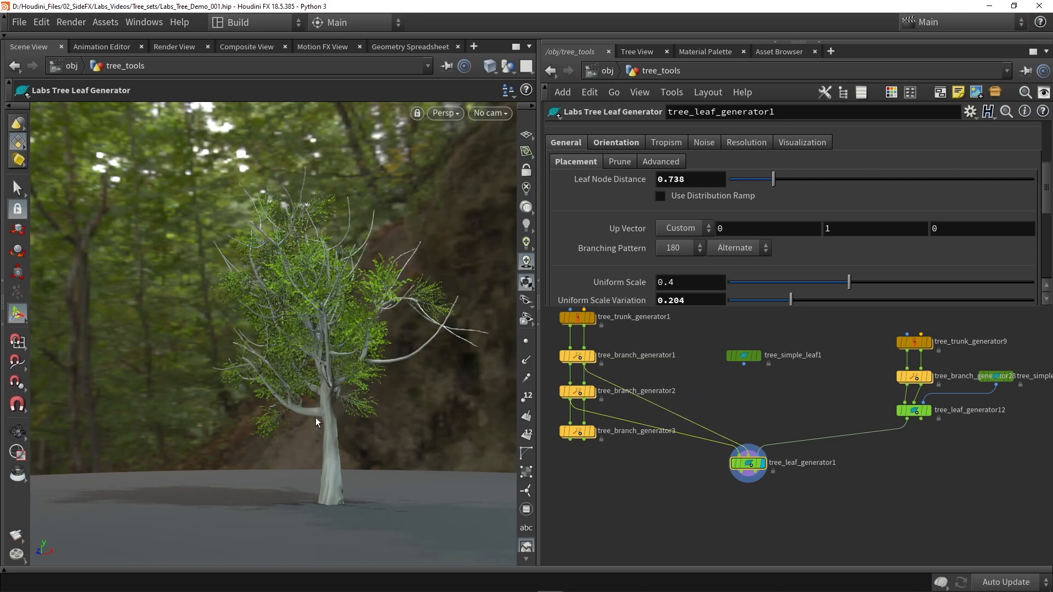
right_click_drag(300, 424, 354, 420, "alt")
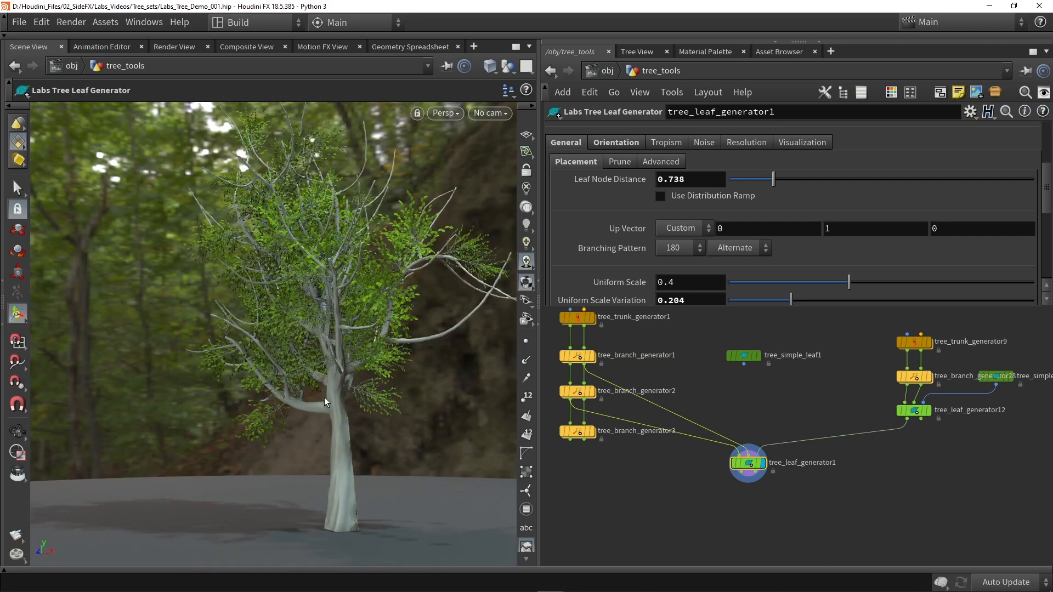
left_click(593, 357)
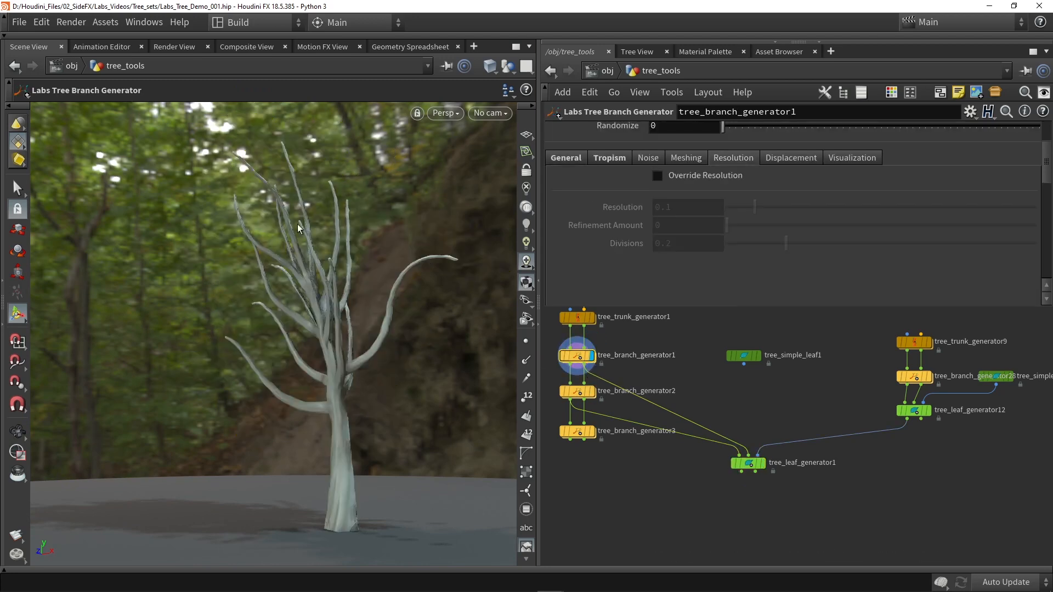
left_click(763, 464)
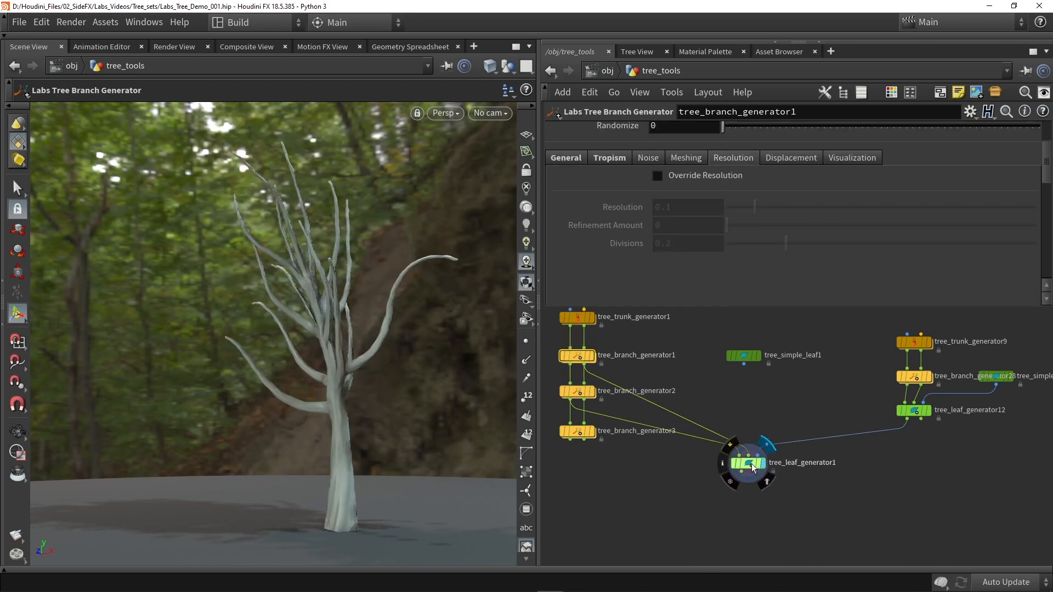
left_click_drag(446, 377, 431, 390)
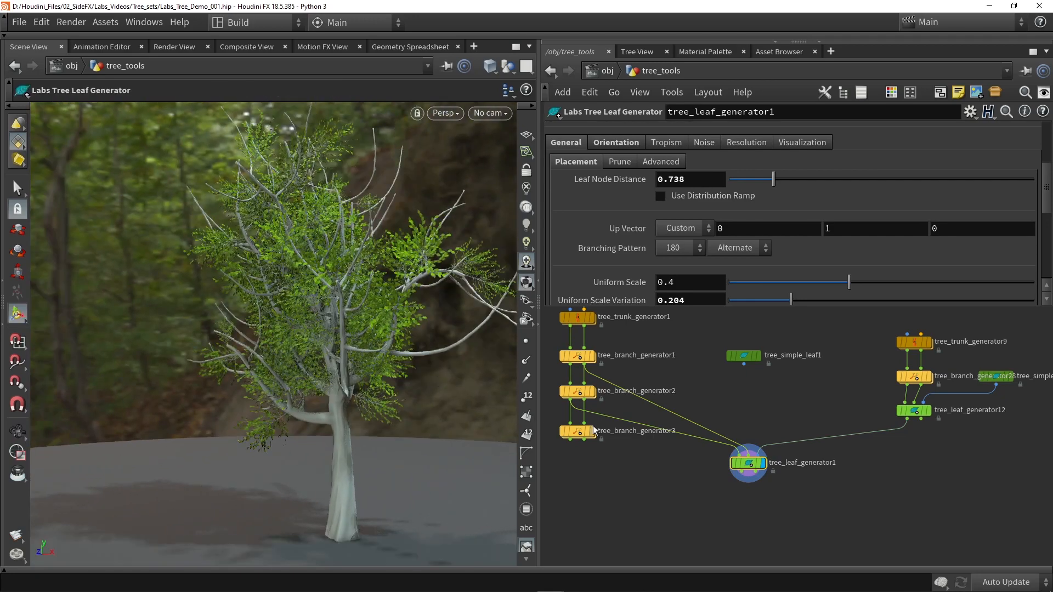
- Reconnect tree_branch_generator2's curve output to tree_leaf_generator1's curve input
left_click_drag(588, 404, 752, 450)
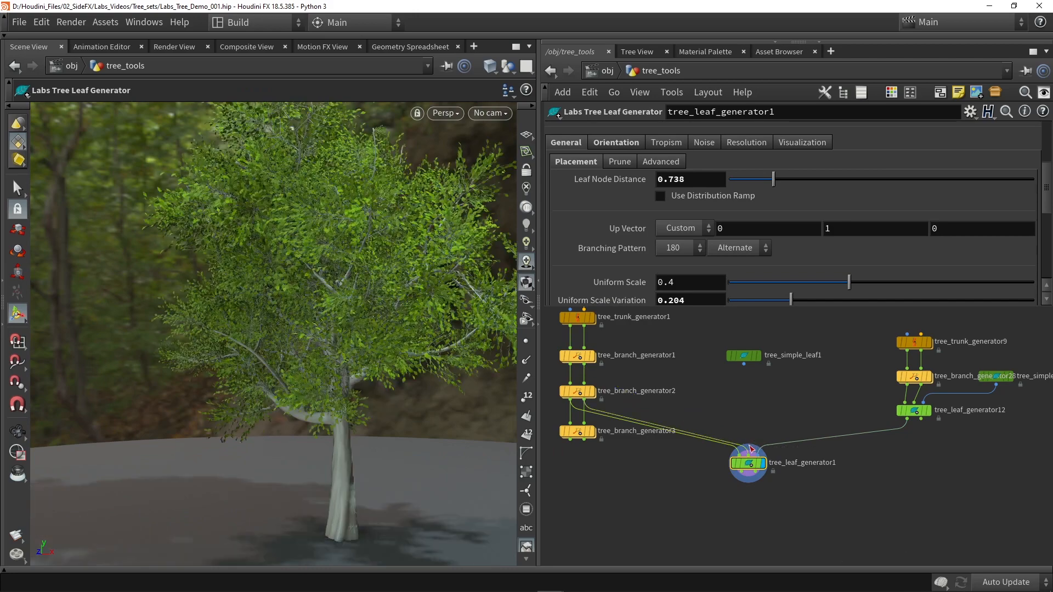
scroll(389, 357, "down", 3)
left_click_drag(390, 355, 345, 382, "alt")
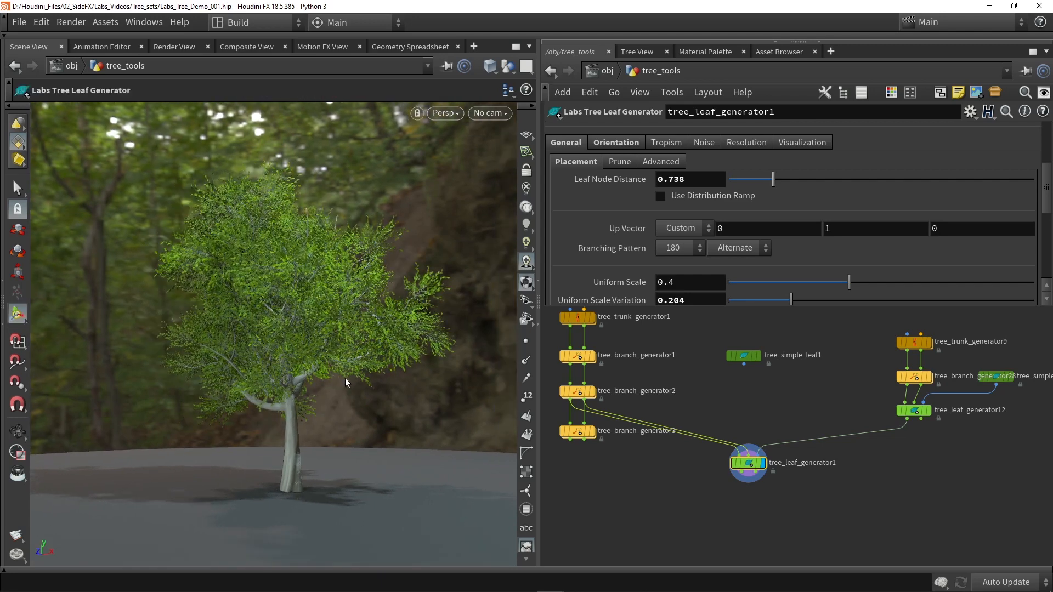
- Test several Randomize seeds on tree_controller1 and settle on 54
middle_click_drag(703, 400, 717, 445)
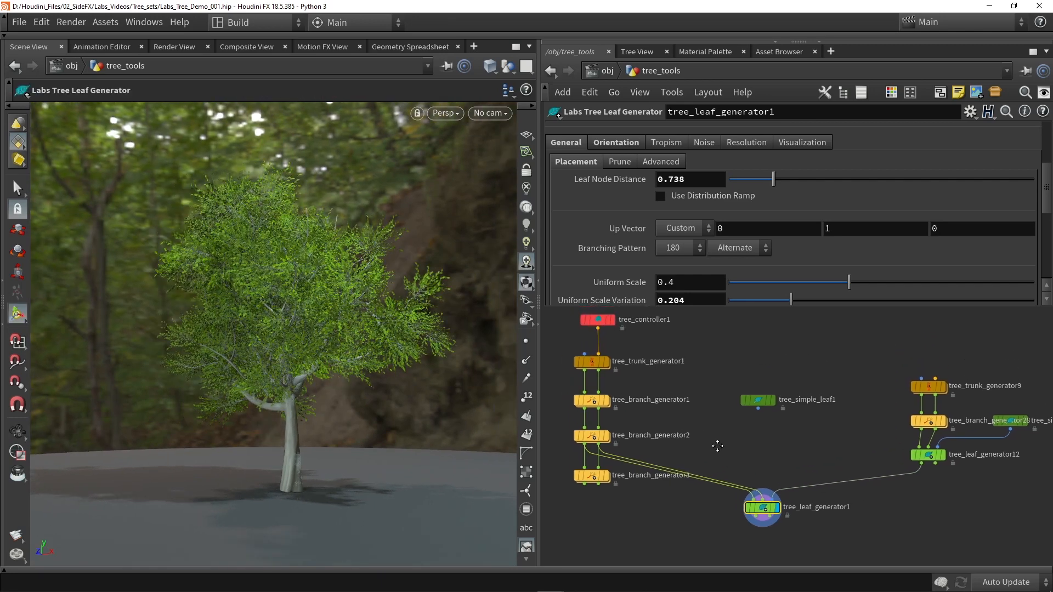
left_click(598, 321)
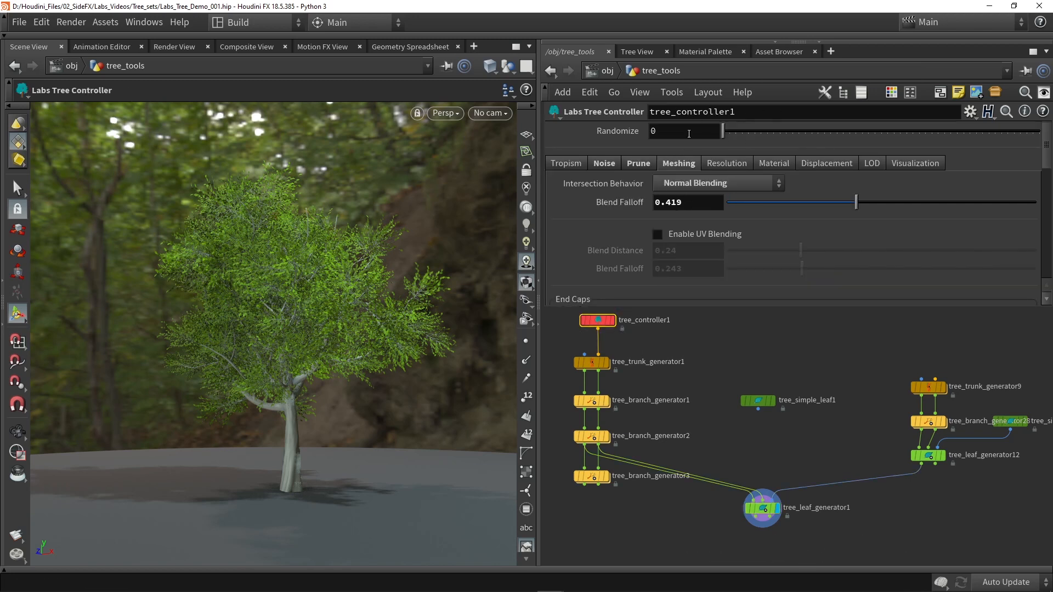
left_click(785, 130)
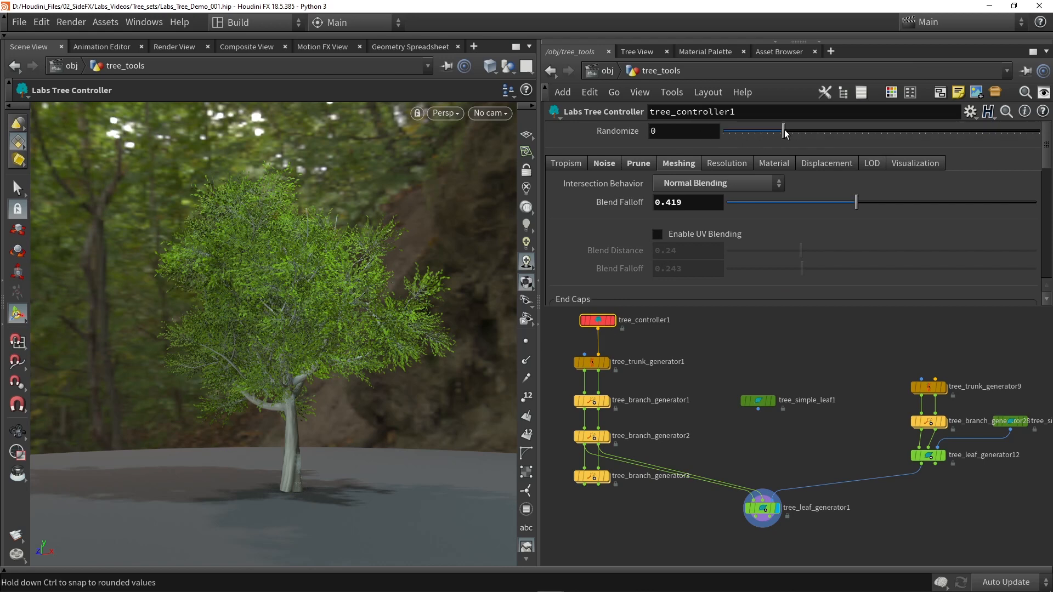
left_click_drag(786, 133, 999, 138)
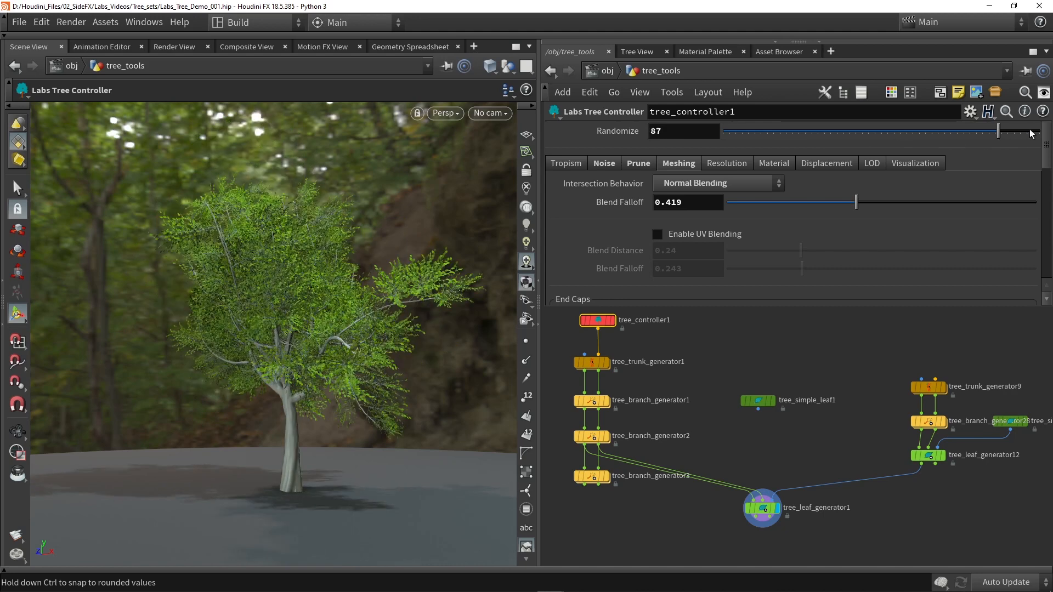
left_click_drag(1000, 133, 959, 132)
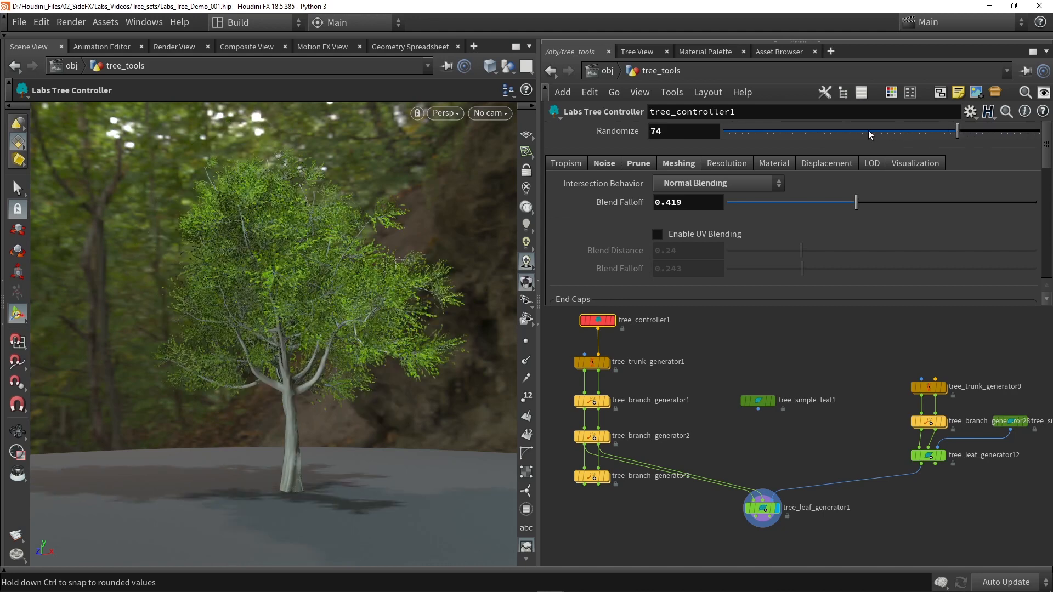
left_click_drag(872, 134, 869, 133)
left_click_drag(805, 135, 751, 135)
left_click(819, 132)
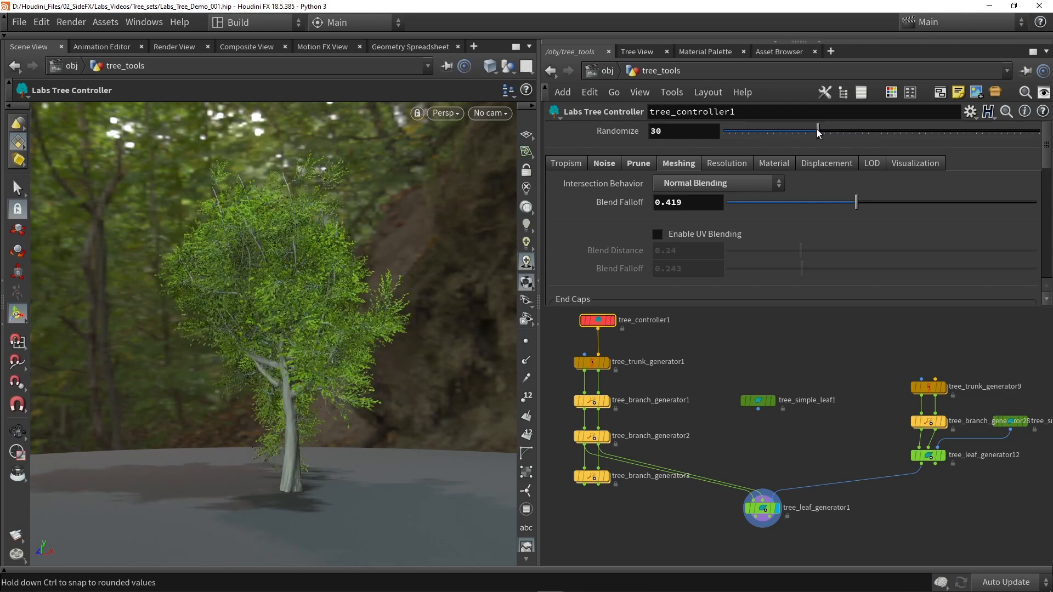
left_click(878, 133)
left_click(895, 133)
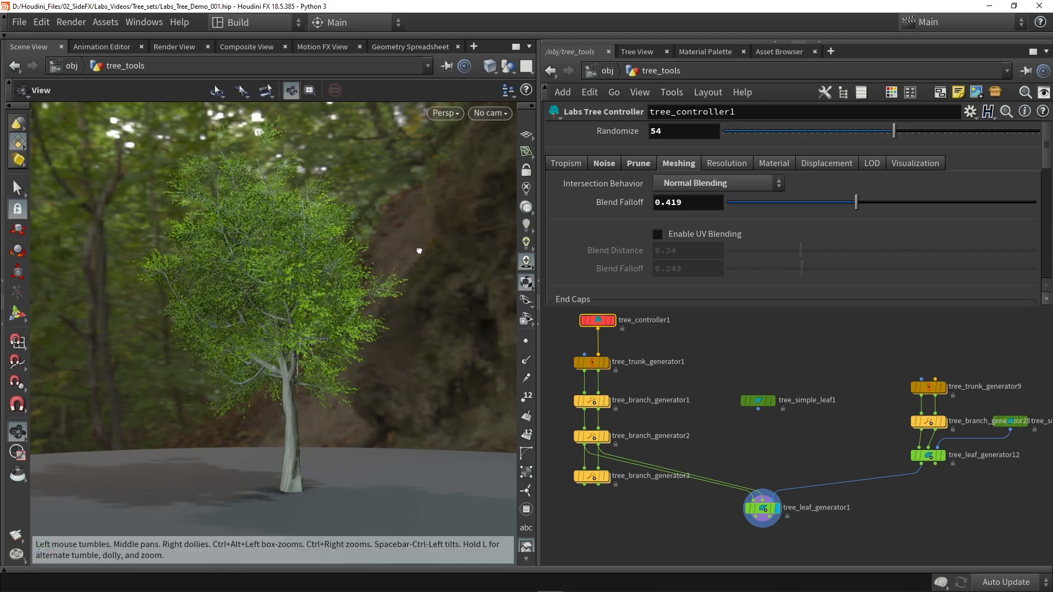
- Look over the randomized tree and review the tree controller's LOD and Resolution settings
left_click_drag(418, 252, 494, 225, "alt")
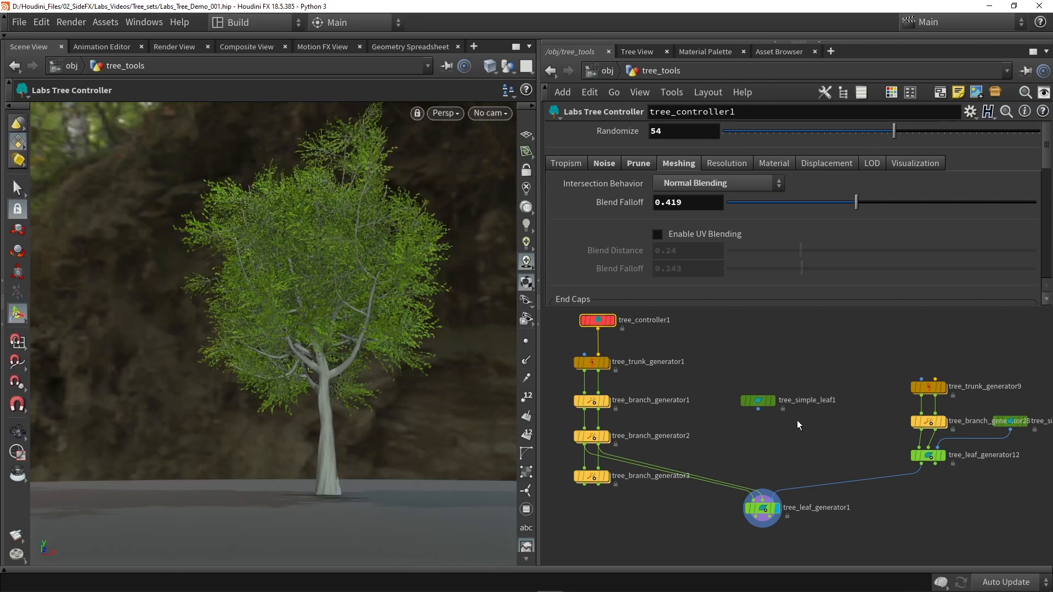
left_click(872, 163)
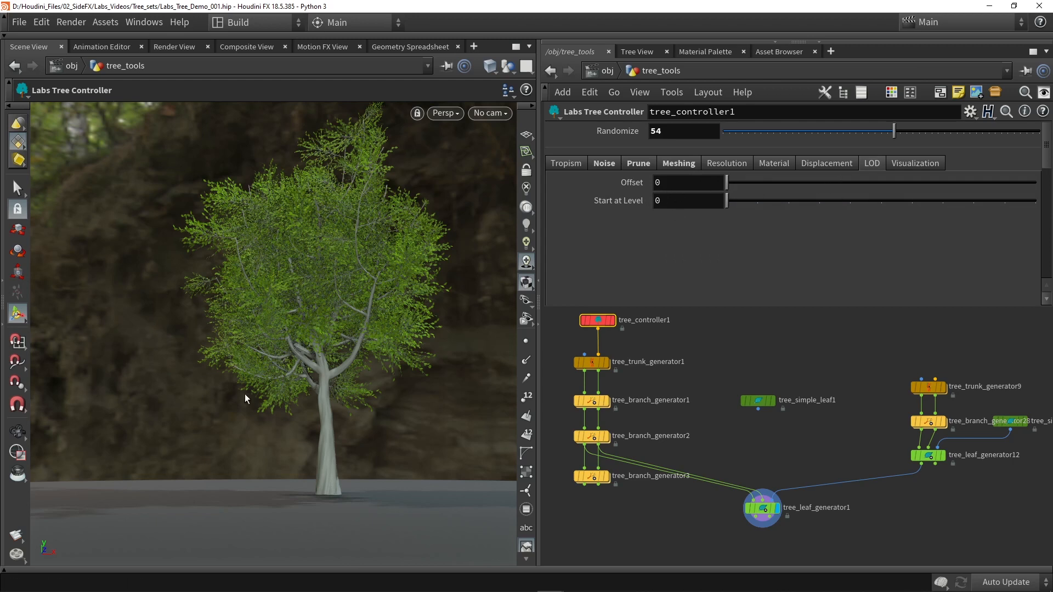
left_click(731, 164)
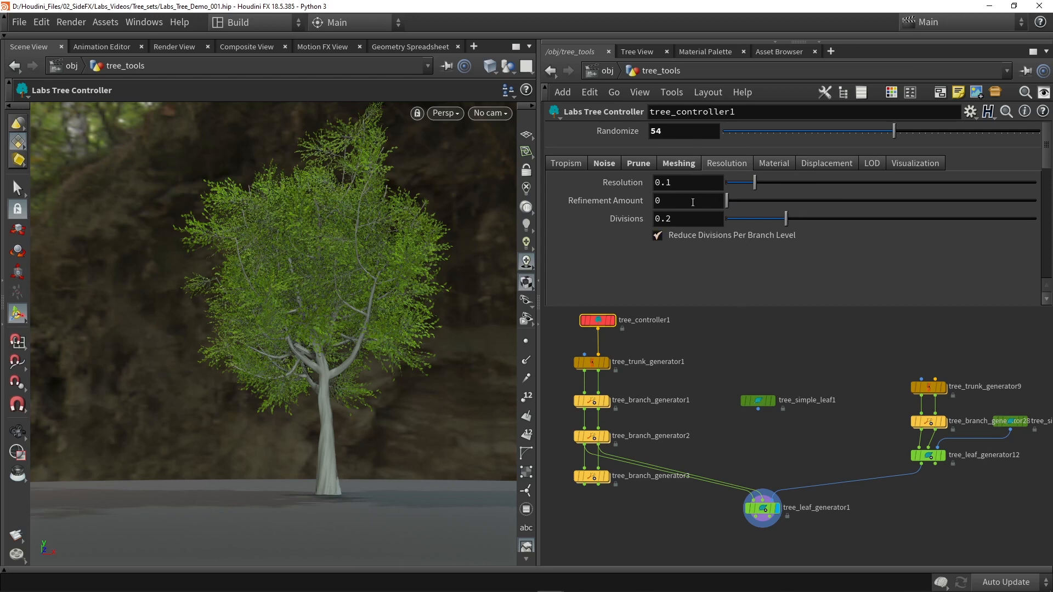
- Display tree_leaf_generator12 to inspect the single twig feeding the main tree
left_click(944, 456)
left_click(930, 458)
left_click_drag(341, 407, 328, 456, "alt")
scroll(333, 453, "up", 2, "alt")
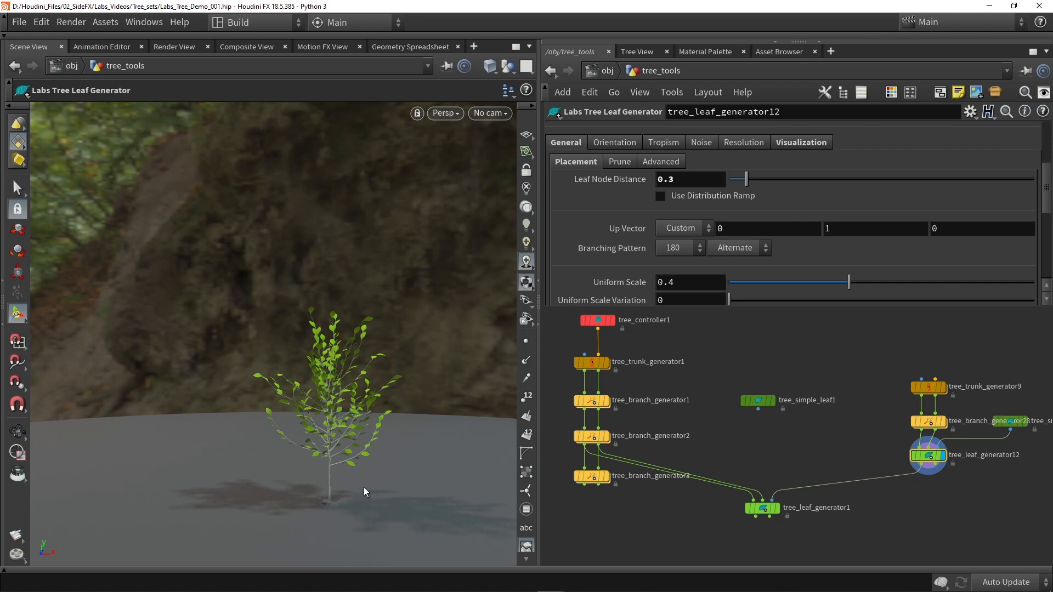
- Switch the display back to tree_leaf_generator1 and view the complete tree
middle_click_drag(774, 453, 775, 426)
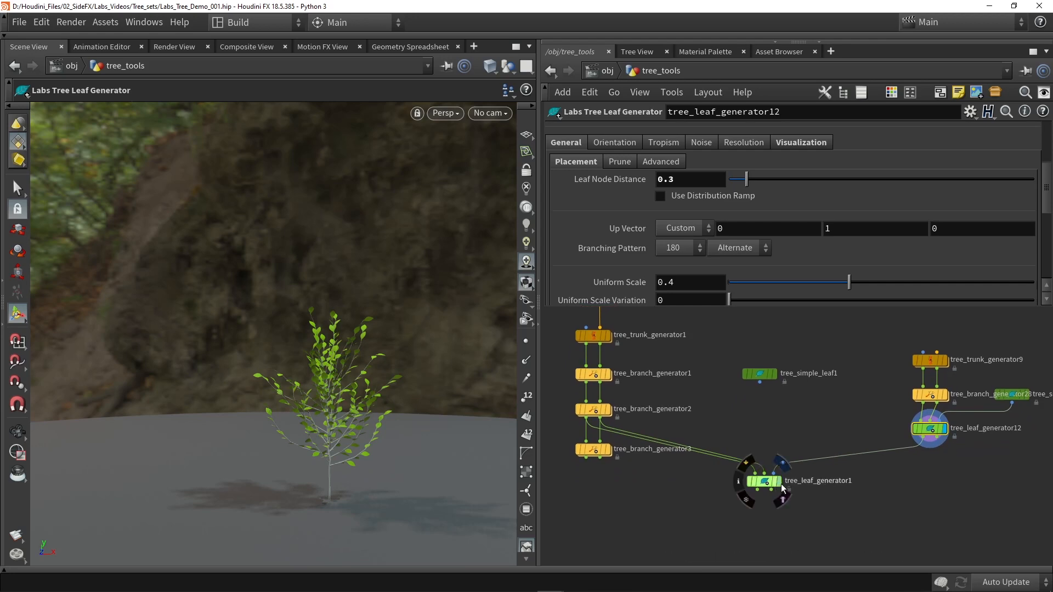
left_click(779, 481)
left_click(766, 484)
right_click_drag(376, 279, 343, 280, "alt")
middle_click_drag(343, 281, 376, 360, "alt")
left_click_drag(376, 360, 395, 359, "alt")
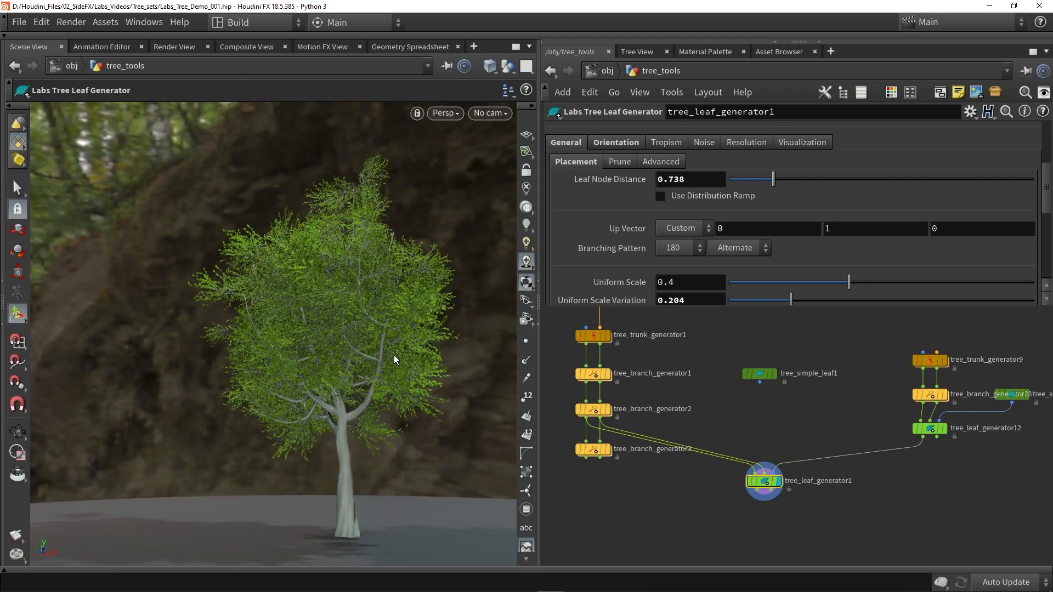